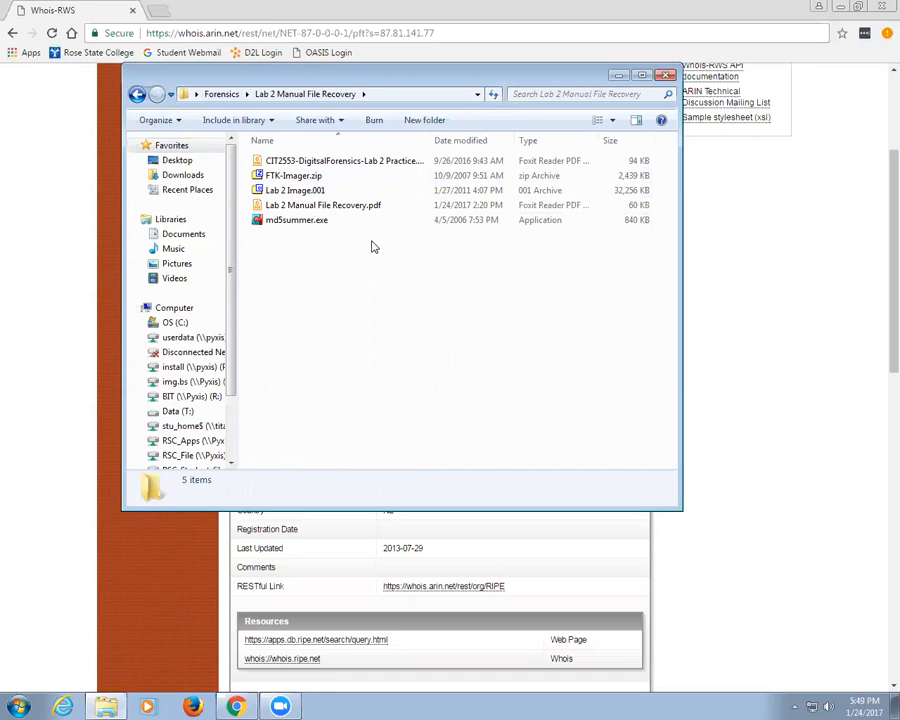
# Step: Launch Notepad, jot some scratch text, then close it without saving
pyautogui.press('super+r')
pyautogui.write('notepad')
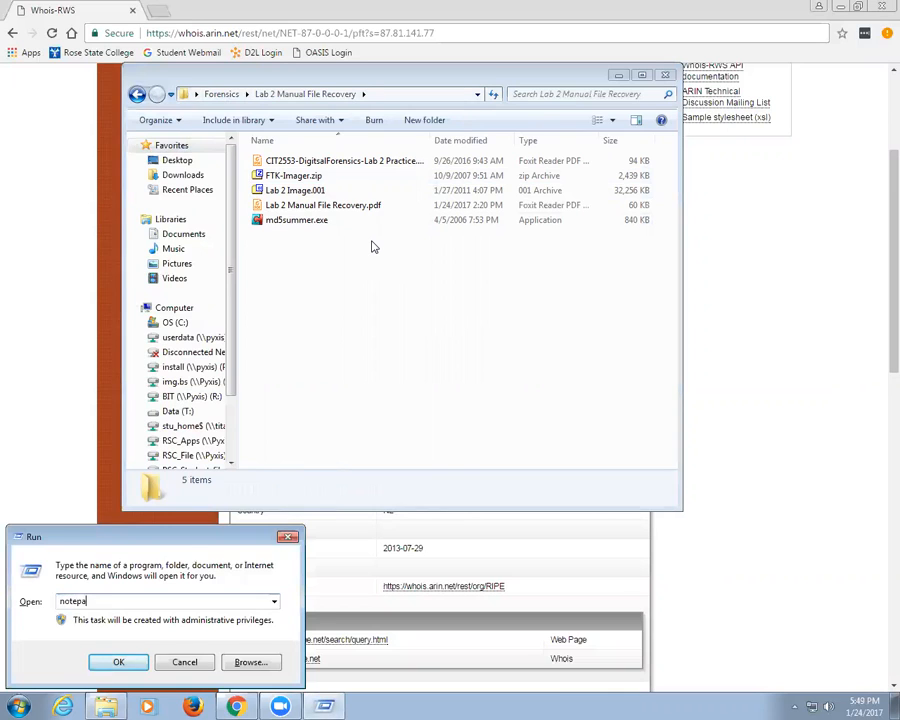
pyautogui.press('Return')
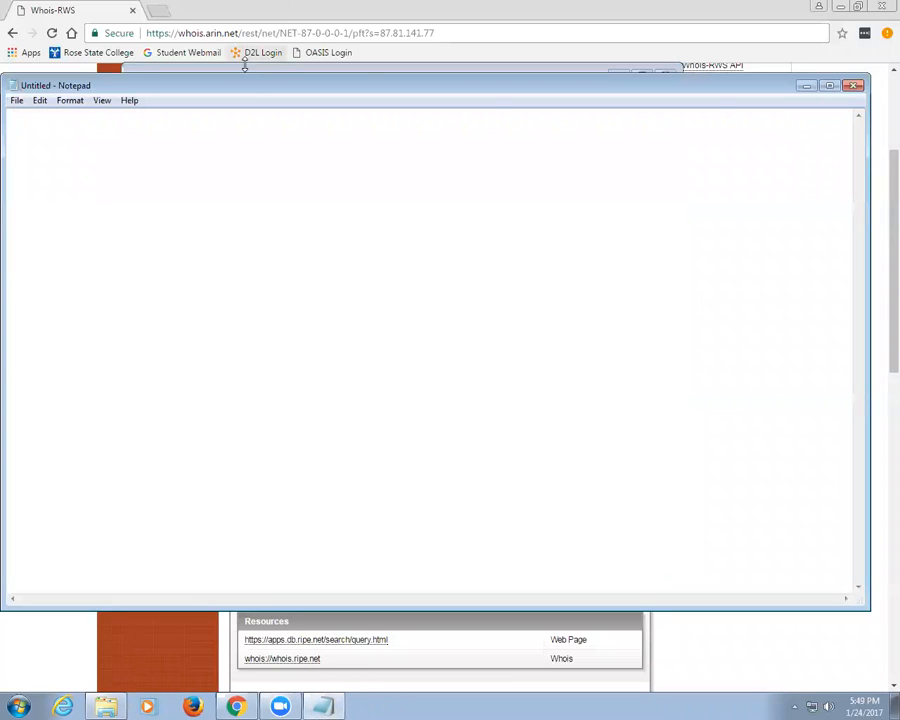
pyautogui.moveTo(247, 84); pyautogui.dragTo(396, 157)
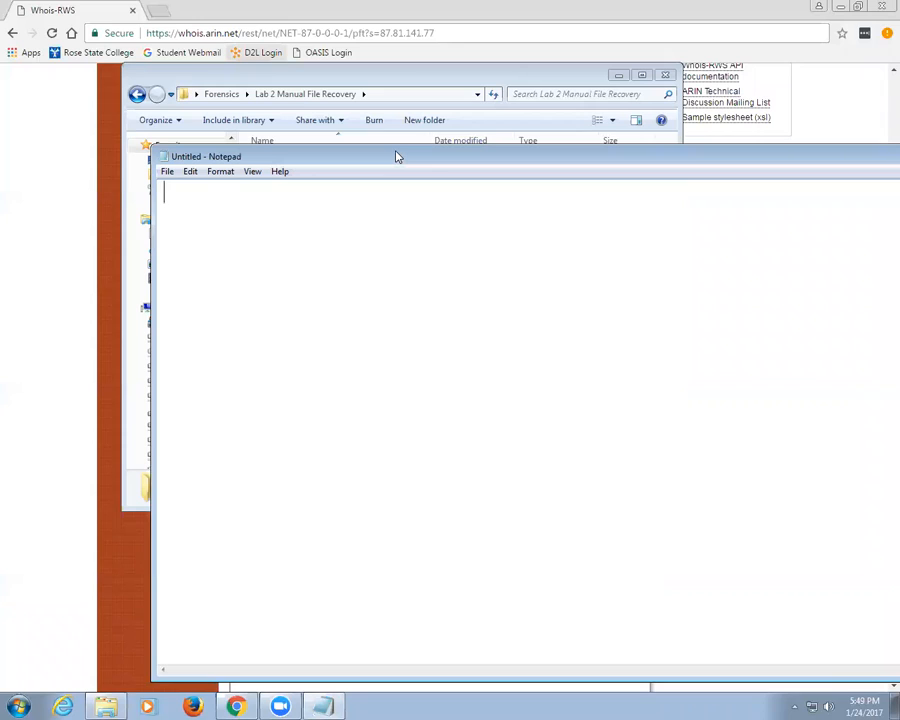
pyautogui.write('_ _ _ _')
pyautogui.moveTo(686, 158); pyautogui.dragTo(505, 188)
pyautogui.click(823, 187)
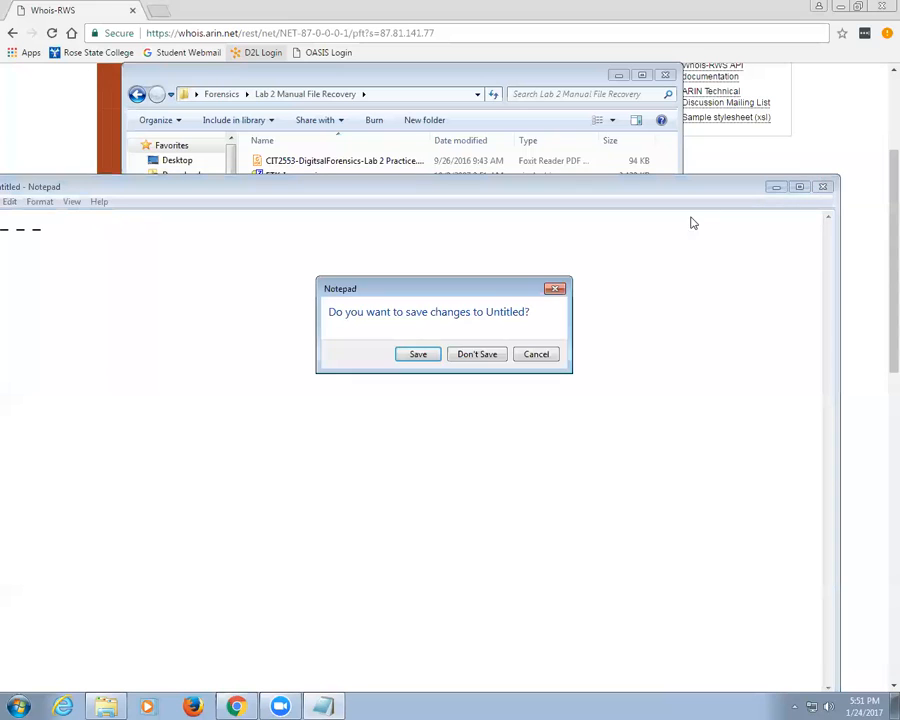
pyautogui.click(476, 355)
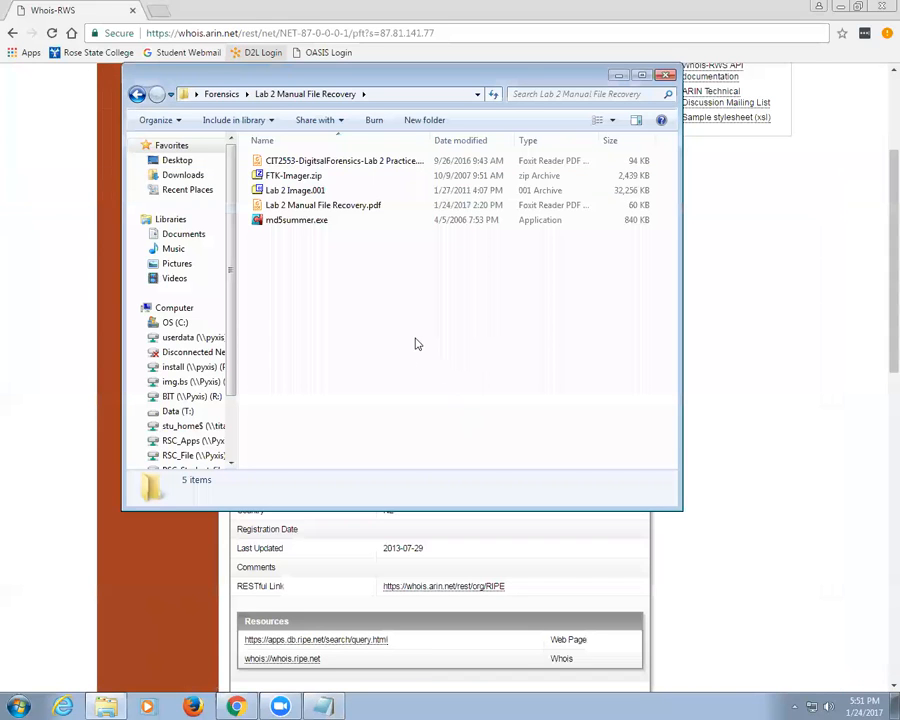
# Step: Log in to the college's D2L site with the student username and password
pyautogui.click(241, 33)
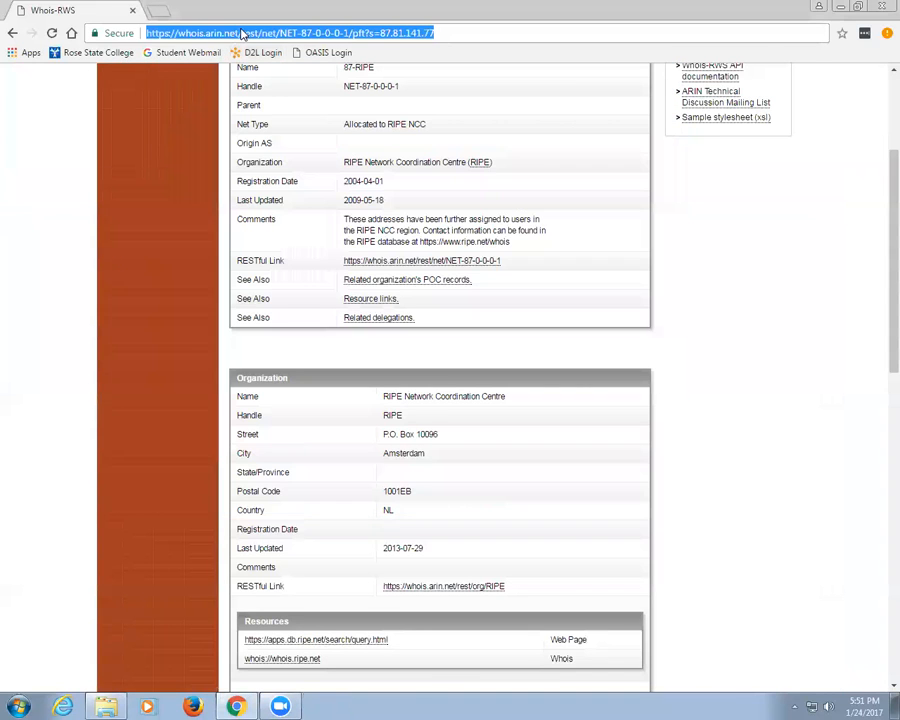
pyautogui.click(252, 52)
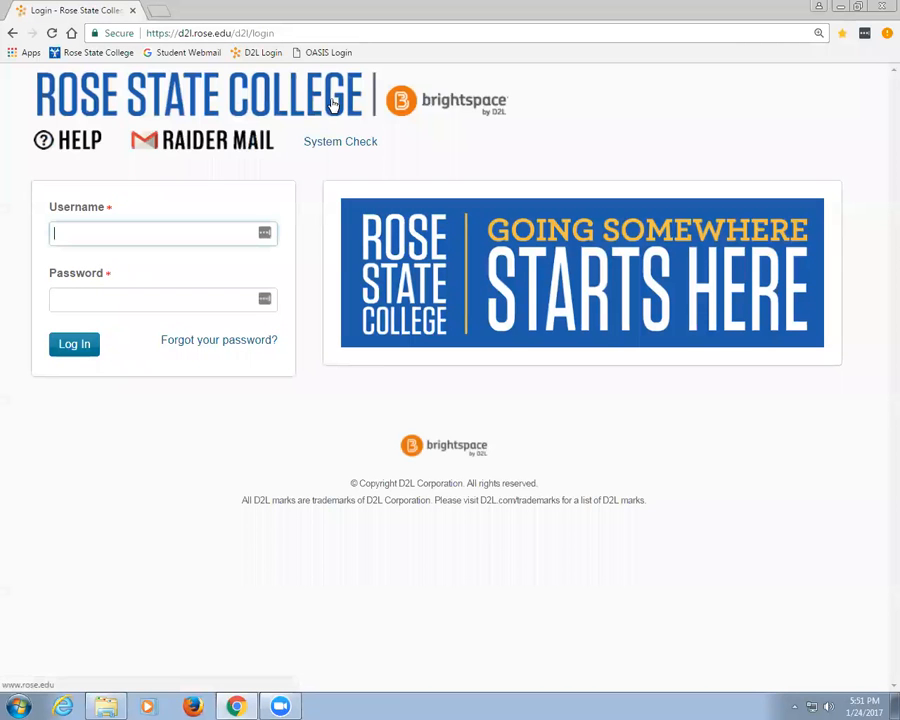
pyautogui.press('Tab')
pyautogui.write('*********')
pyautogui.press('Return')
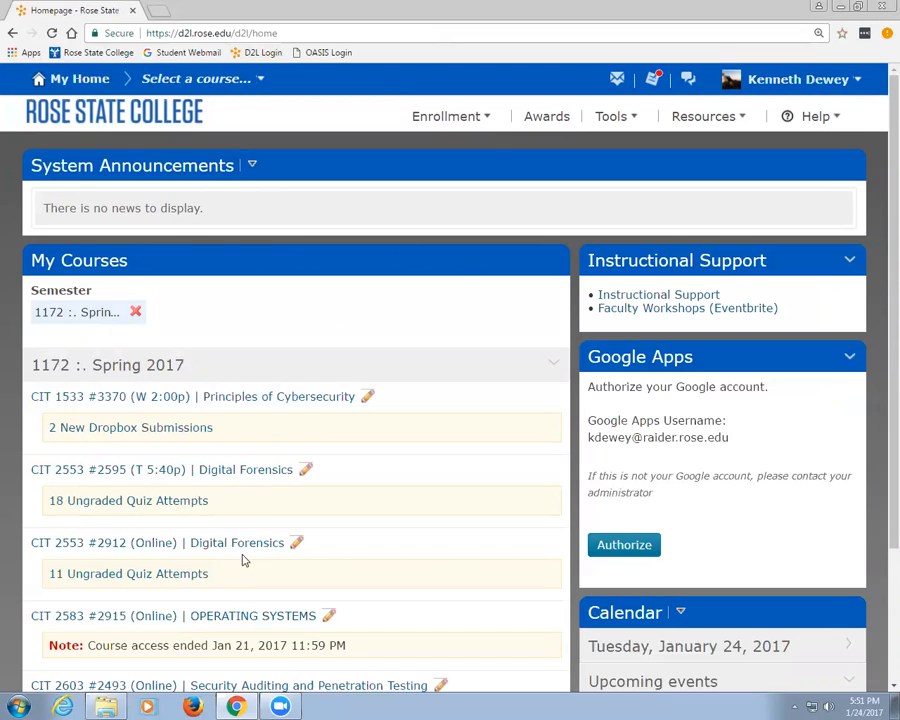
# Step: Open the CIT 2553 Digital Forensics content and go to the Lab 2 Manual File Recovery module
pyautogui.click(255, 472)
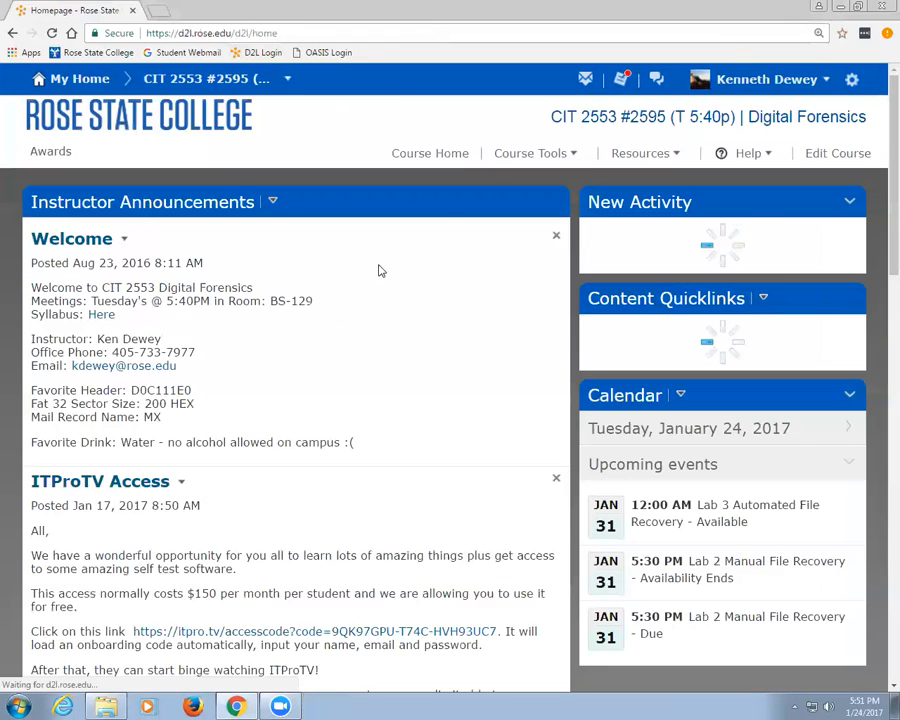
pyautogui.click(510, 158)
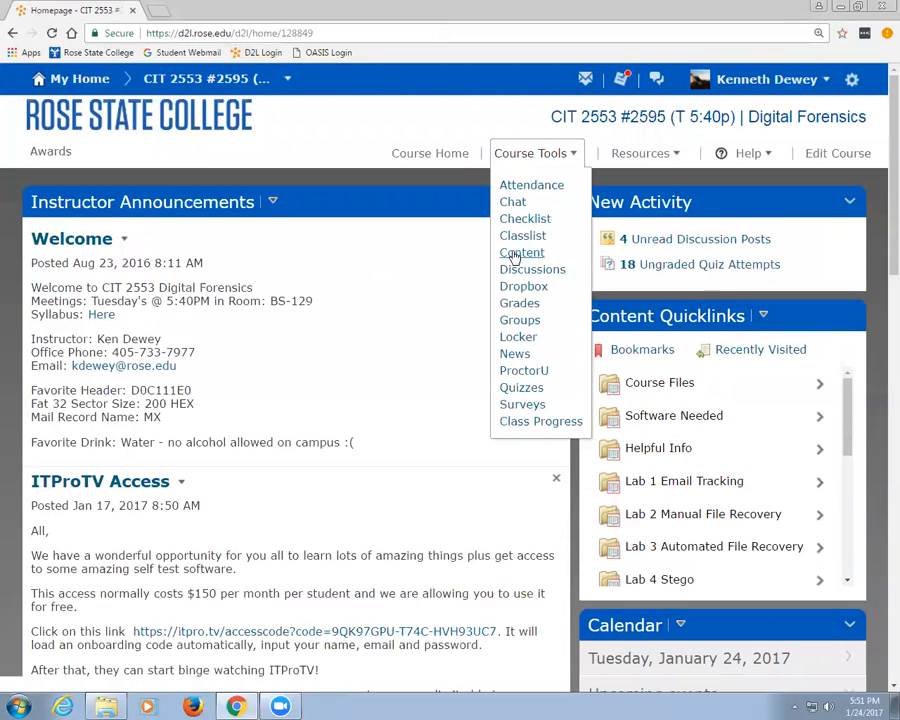
pyautogui.click(525, 255)
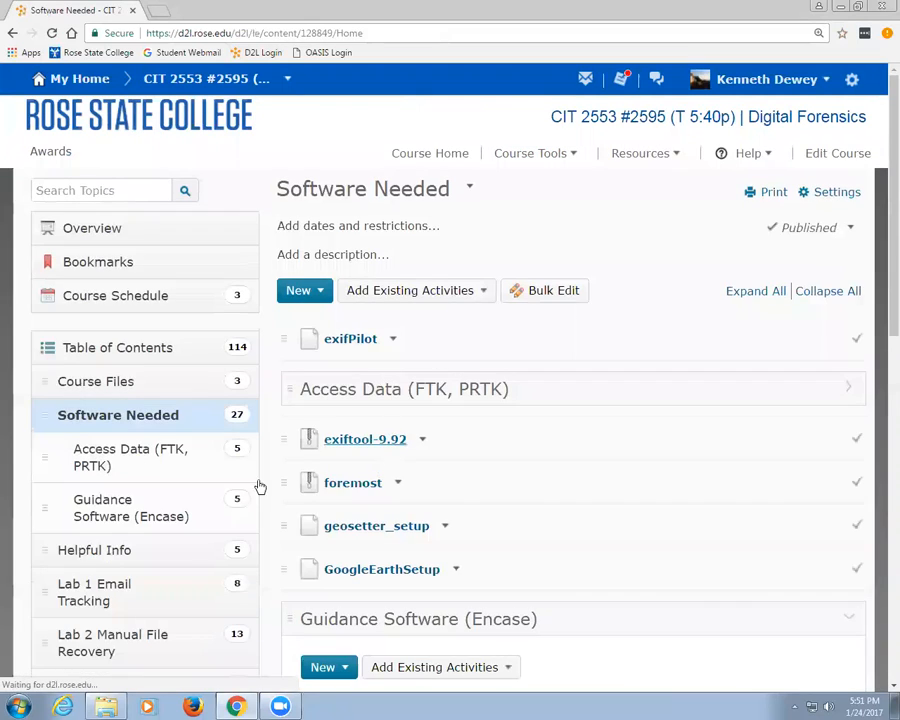
pyautogui.scroll(-2, 124, 610)
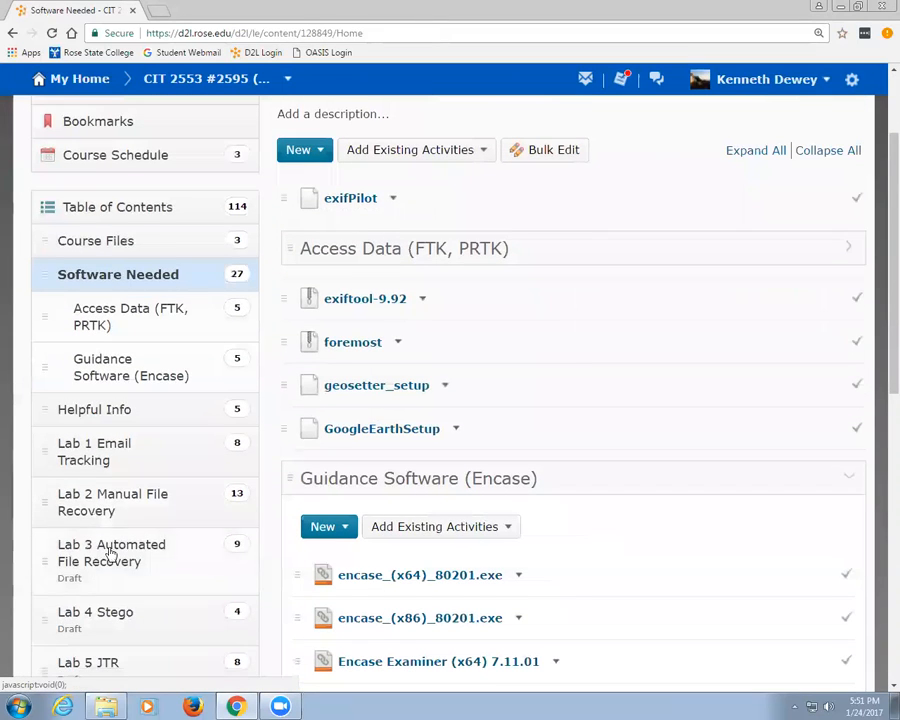
pyautogui.click(112, 503)
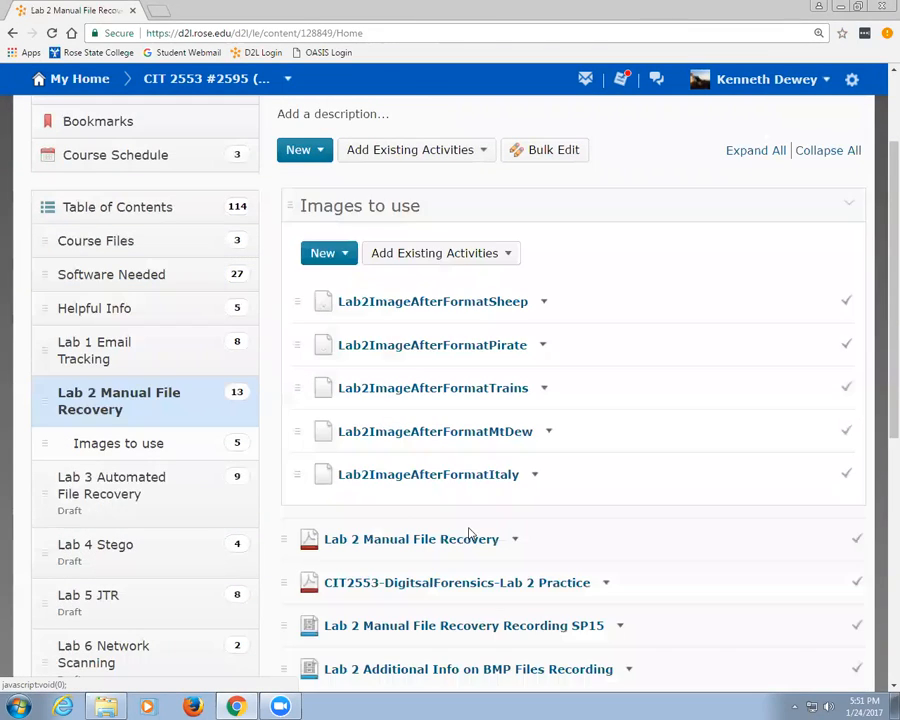
pyautogui.scroll(-1, 472, 528)
pyautogui.scroll(-1, 476, 532)
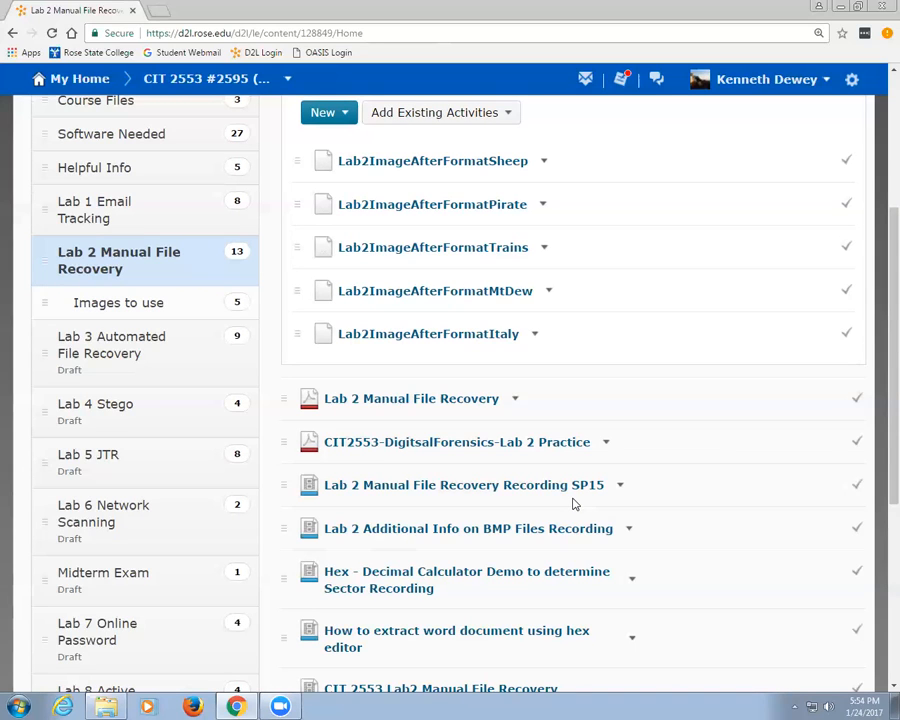
# Step: Open GaryKesslerFileSignatures, then search 'gary kessler file' and open the garykessler.net File Signatures Table
pyautogui.scroll(-2, 466, 496)
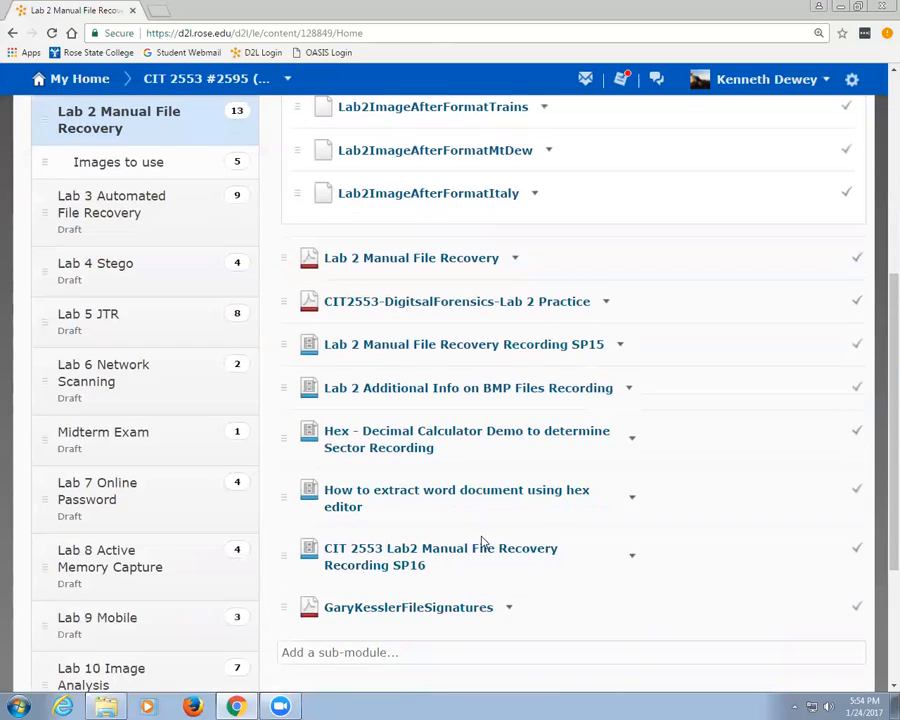
pyautogui.click(458, 609)
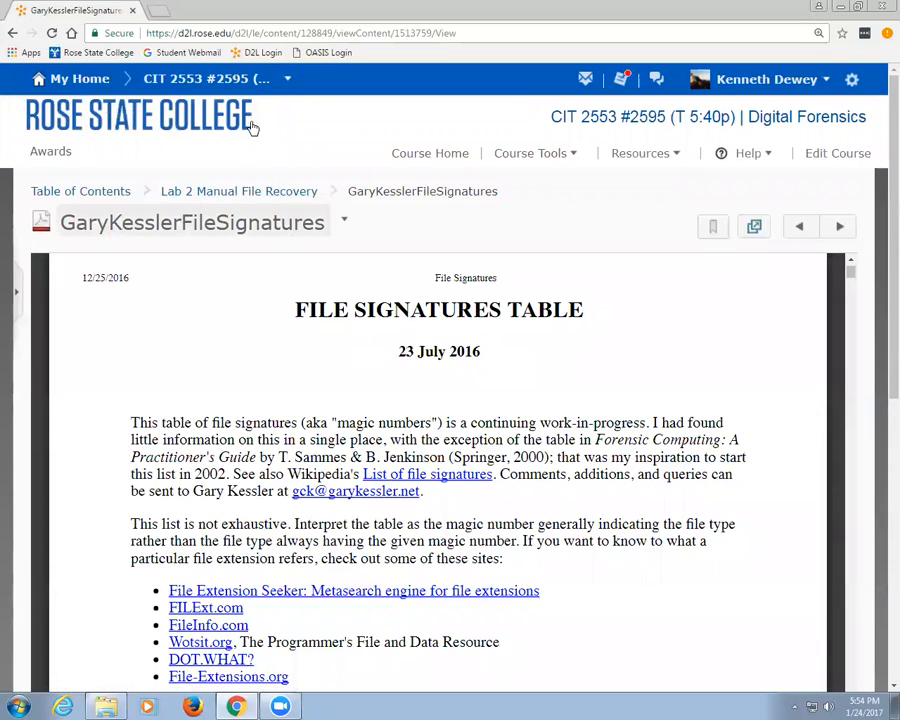
pyautogui.click(160, 12)
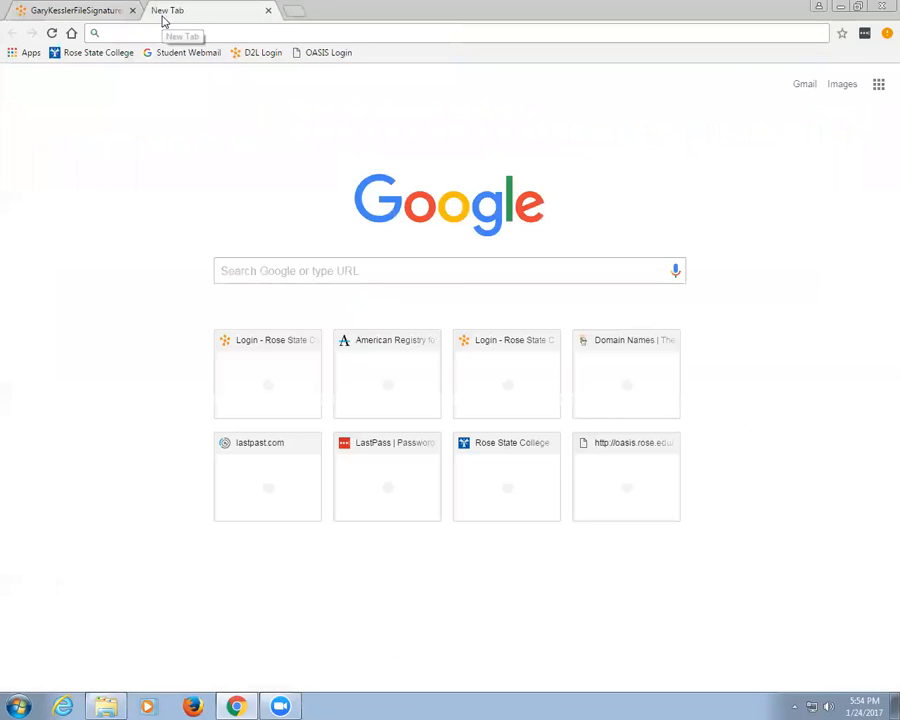
pyautogui.write('gary ')
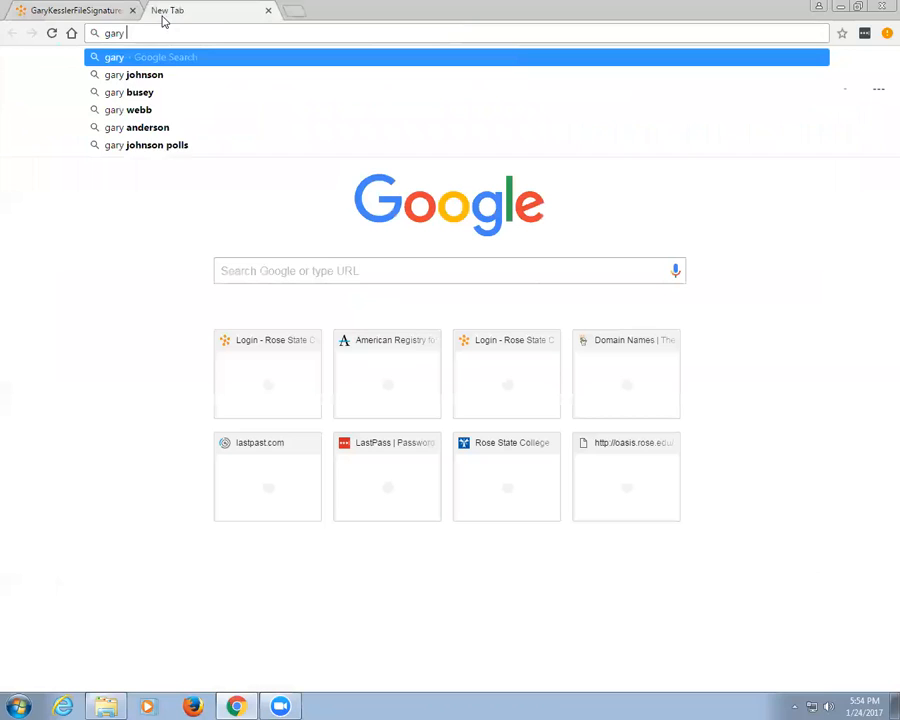
pyautogui.write('kess')
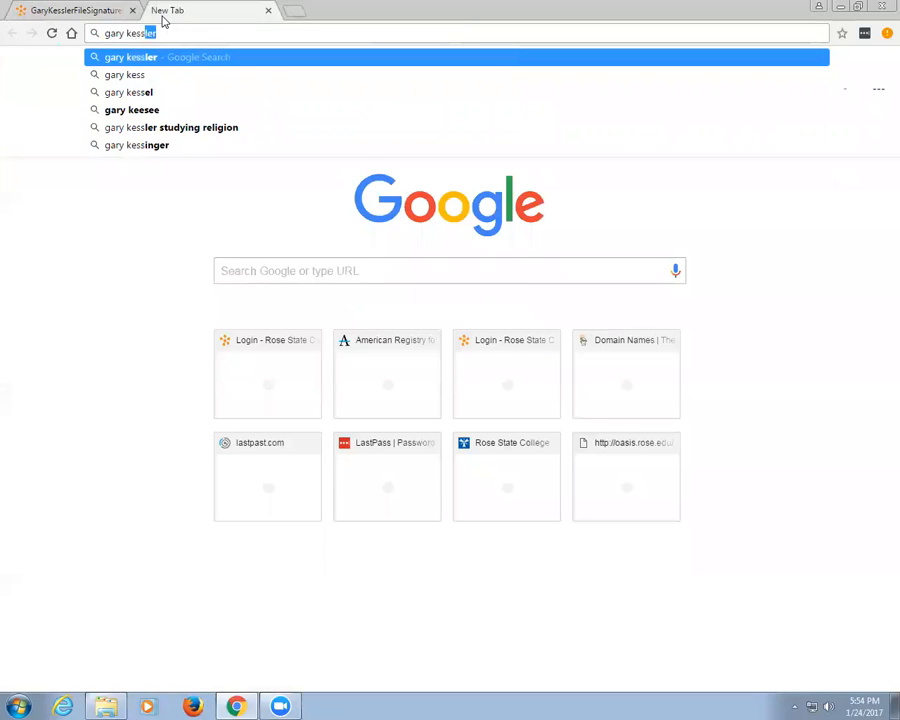
pyautogui.write('ler file')
pyautogui.press('Return')
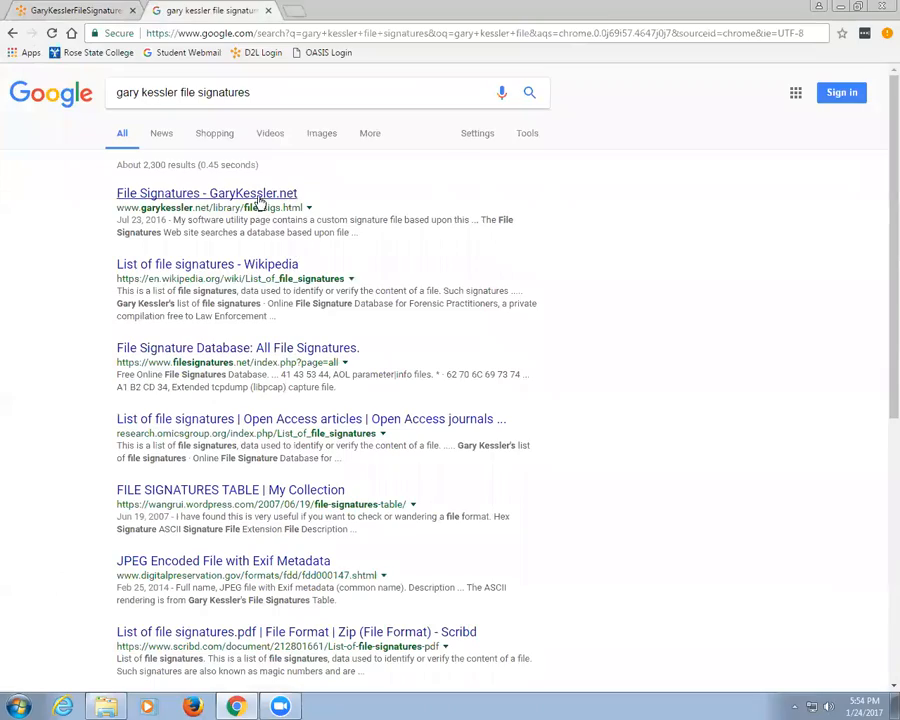
pyautogui.click(259, 197)
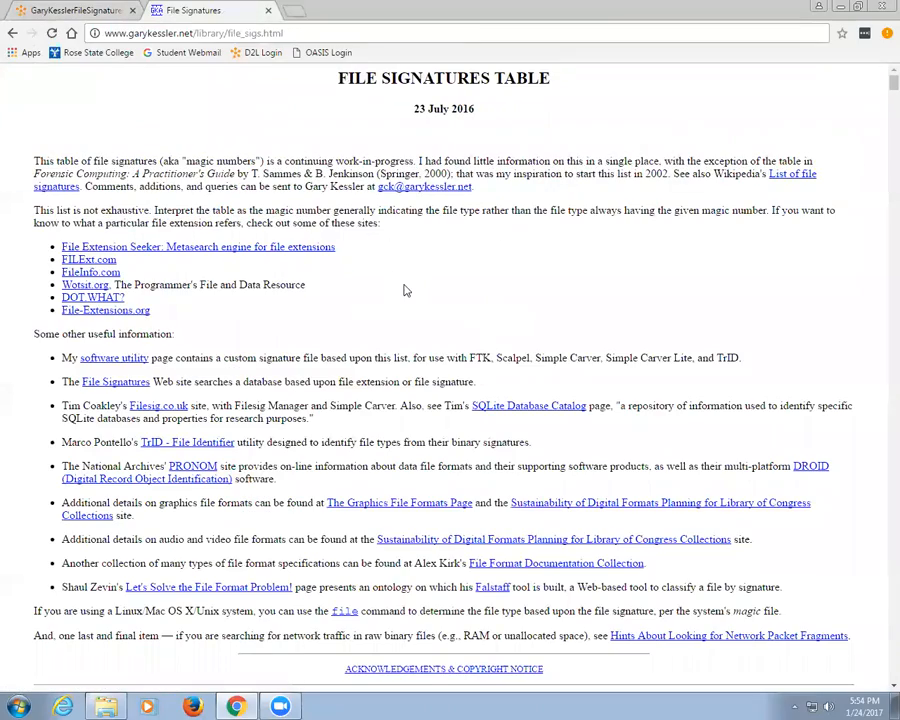
pyautogui.scroll(-20, 403, 289)
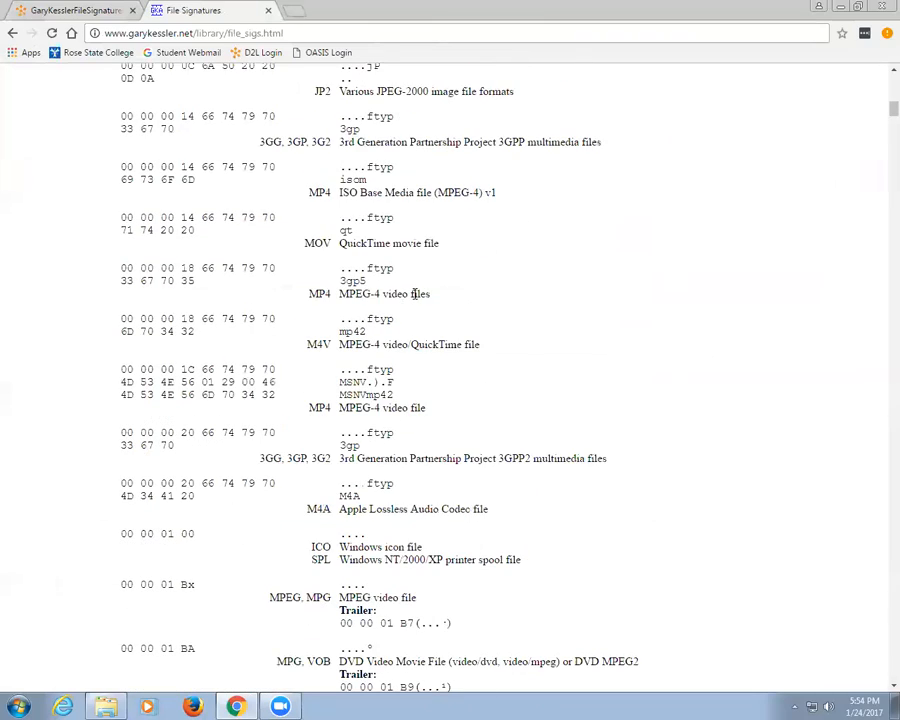
pyautogui.scroll(-12, 414, 295)
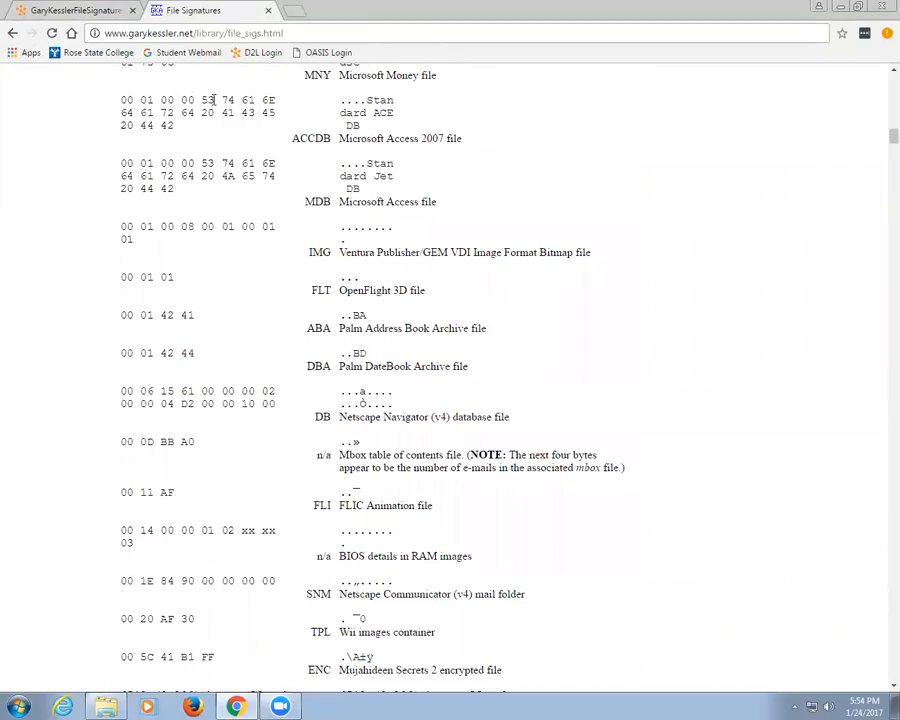
# Step: Return to the GaryKesslerFileSignatures document and scroll down to the DAT, JP2, 3GPP and MP4 entries
pyautogui.click(41, 12)
pyautogui.scroll(-5, 386, 366)
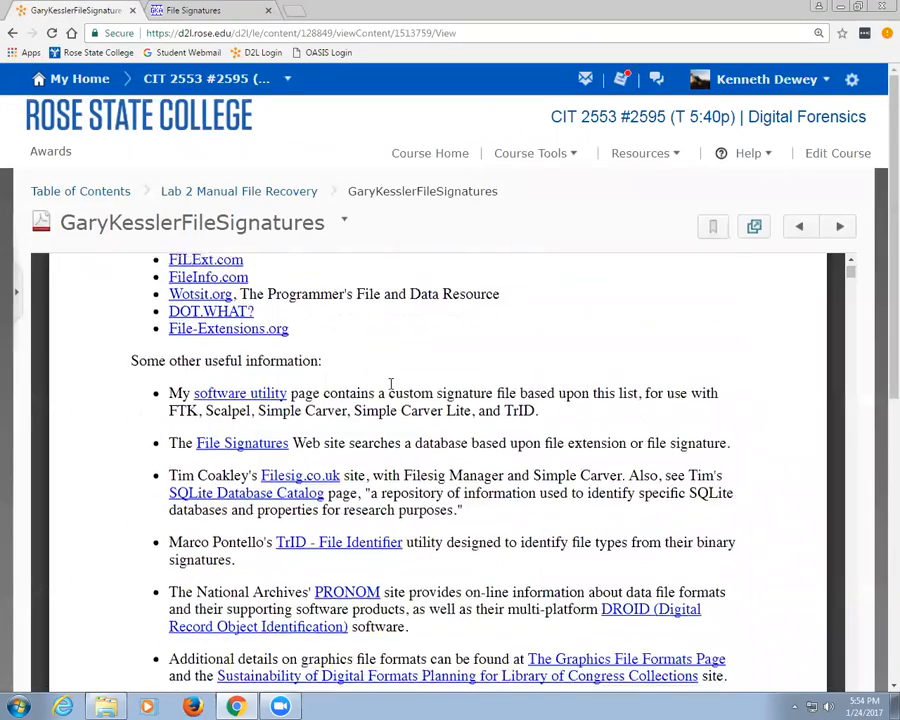
pyautogui.scroll(-1, 392, 390)
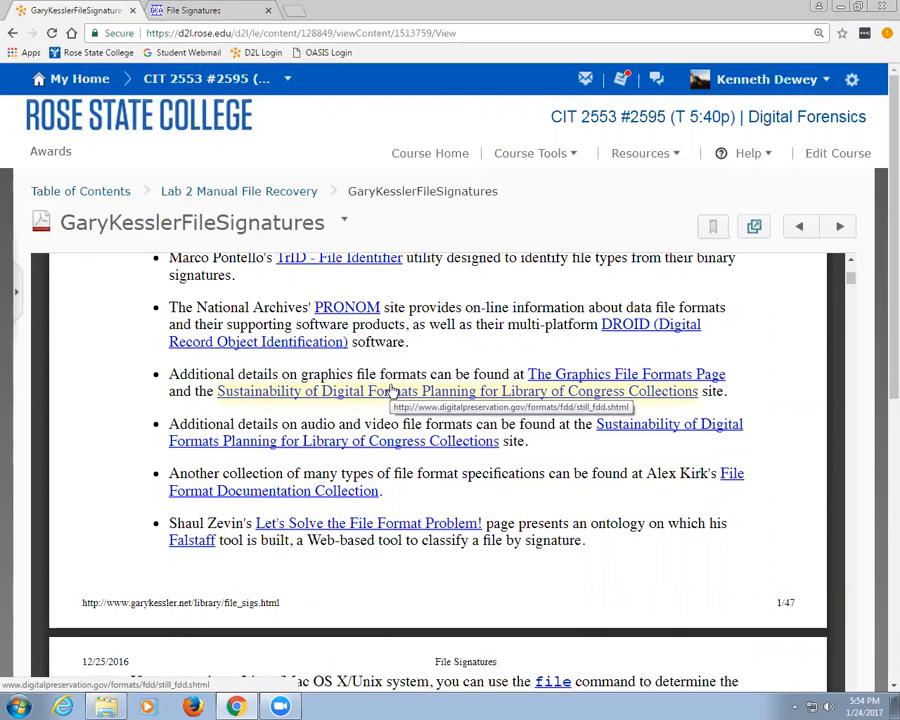
pyautogui.scroll(-8, 410, 408)
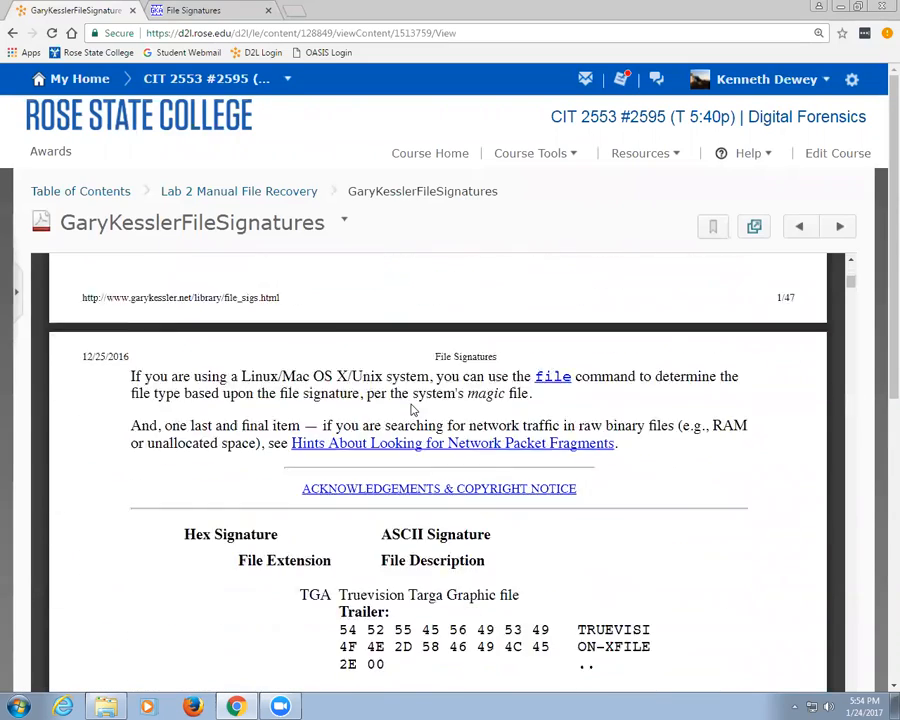
pyautogui.scroll(-3, 413, 405)
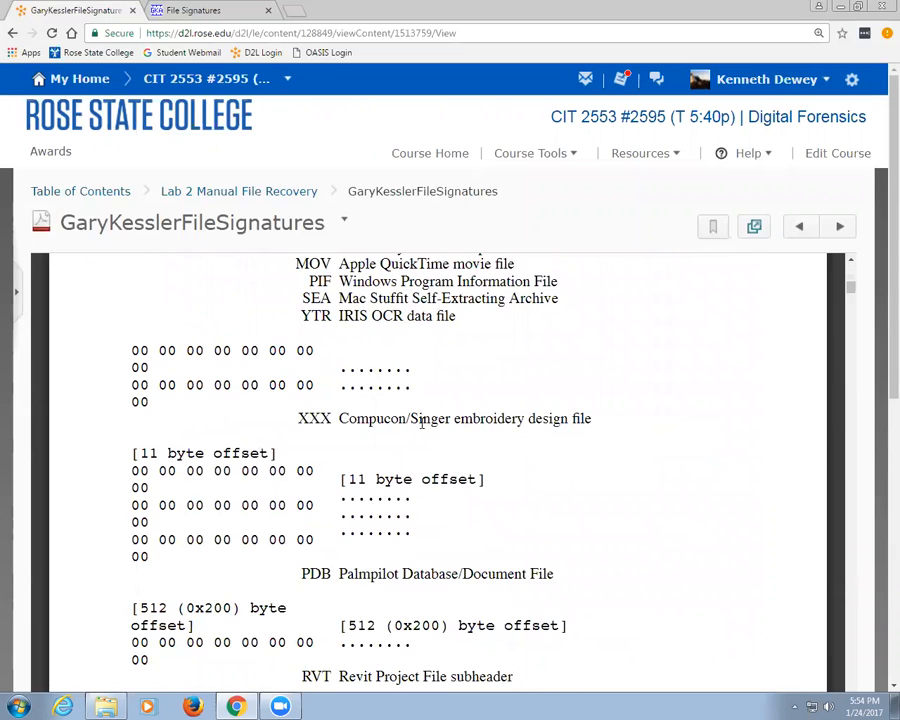
pyautogui.scroll(-12, 422, 422)
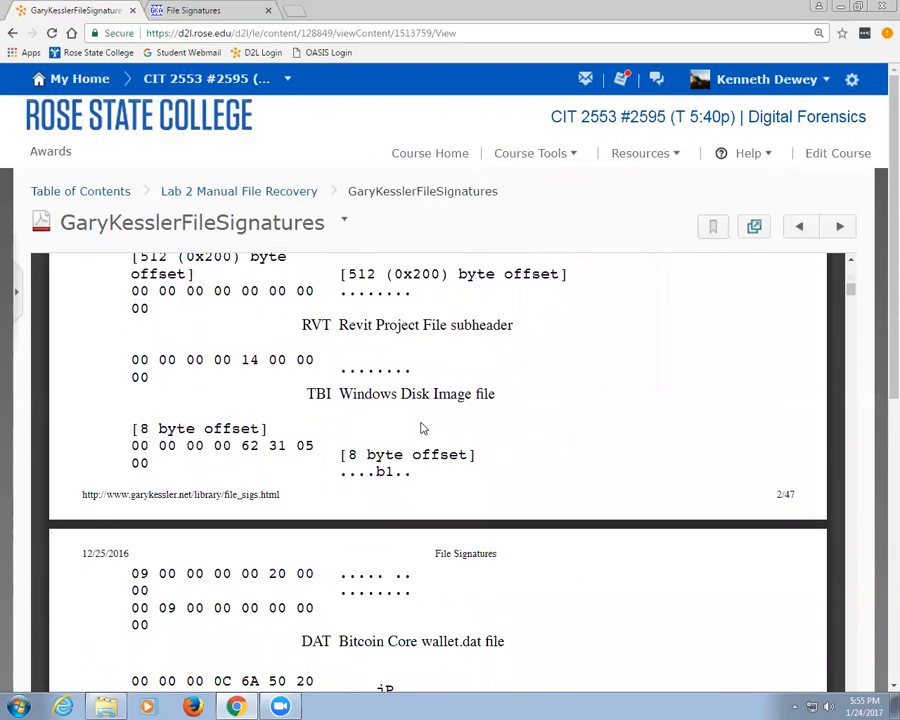
pyautogui.scroll(-2, 422, 428)
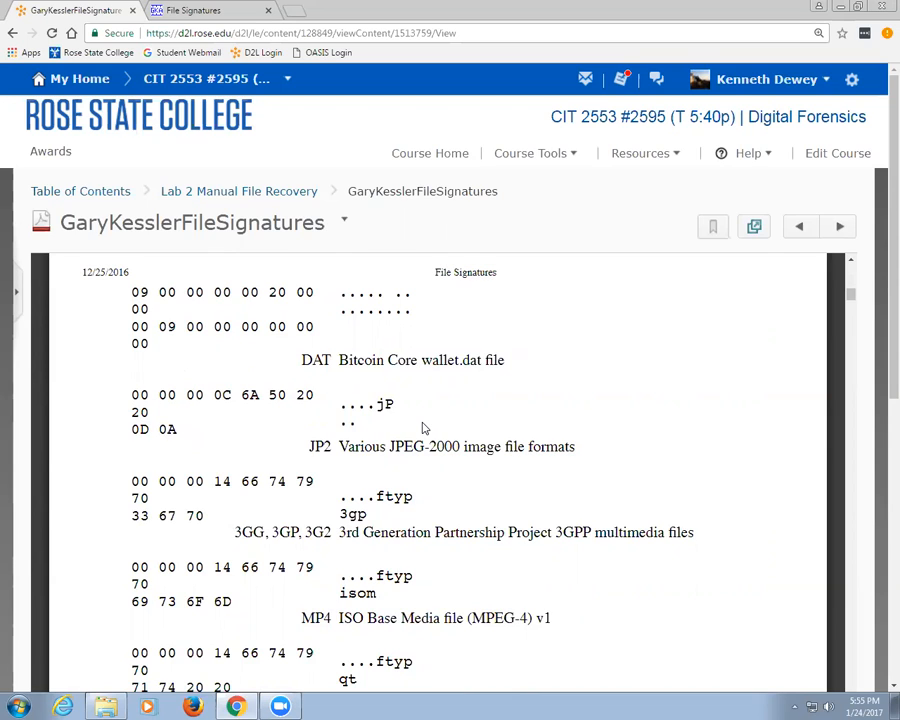
# Step: Browse from Computer to Desktop > Forensics > Lab 1 Email Tracking > Sp2017
pyautogui.press('super')
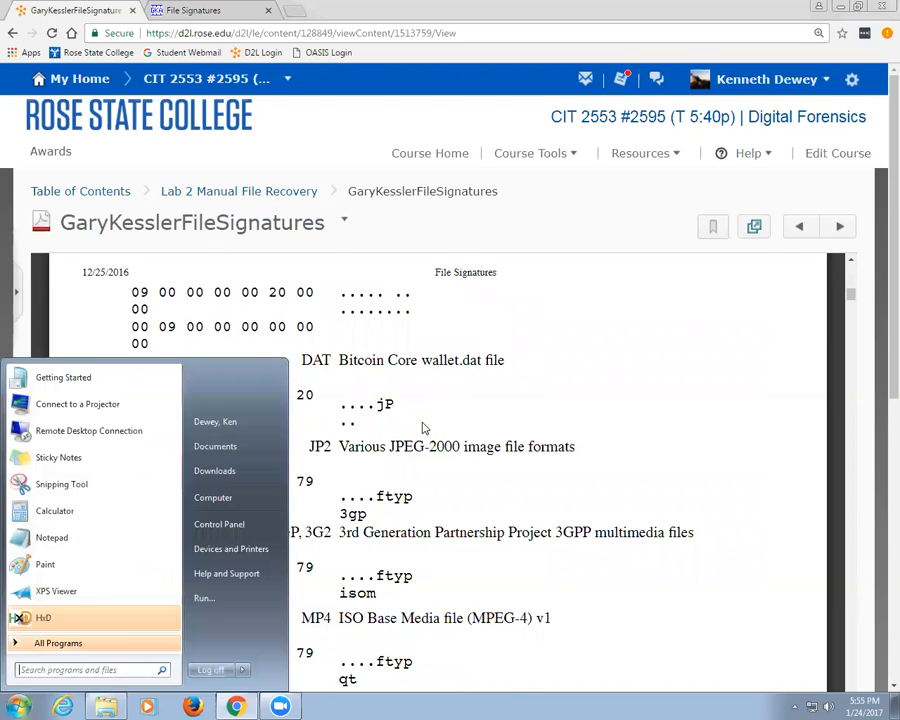
pyautogui.click(212, 500)
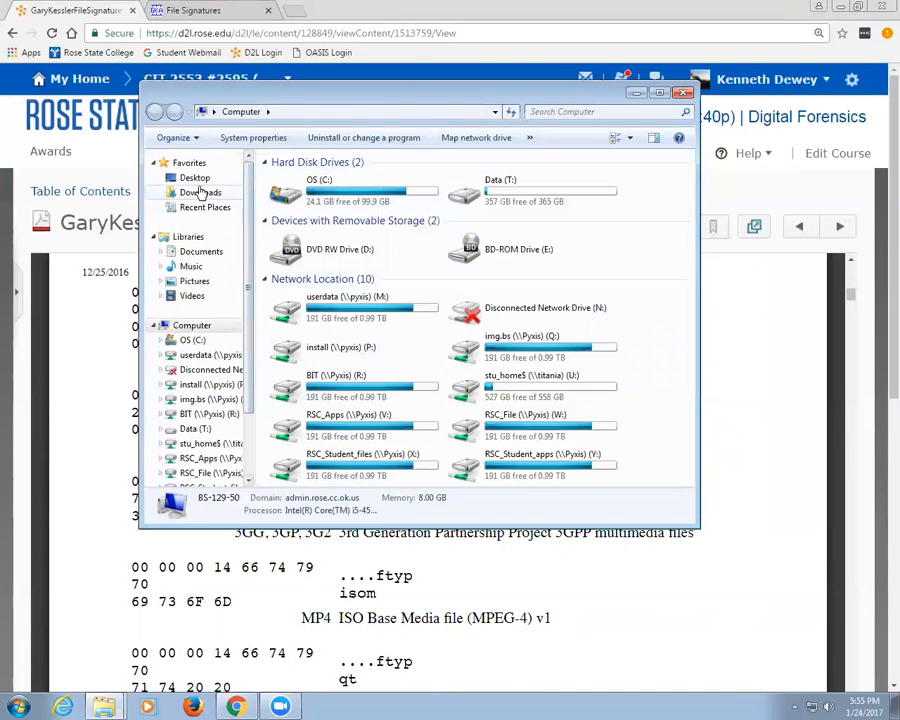
pyautogui.click(195, 177)
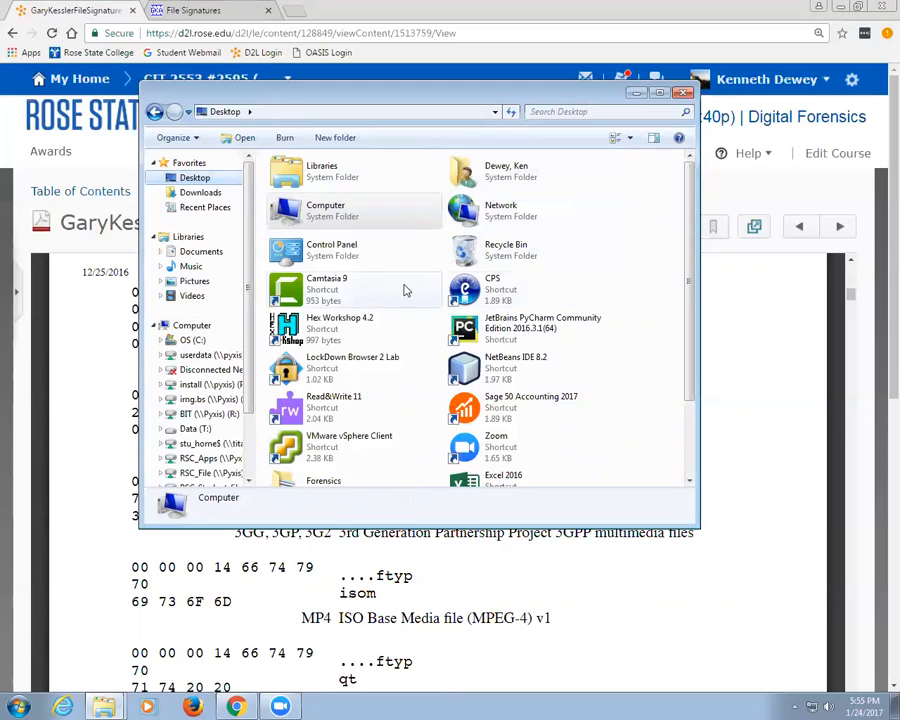
pyautogui.doubleClick(326, 474)
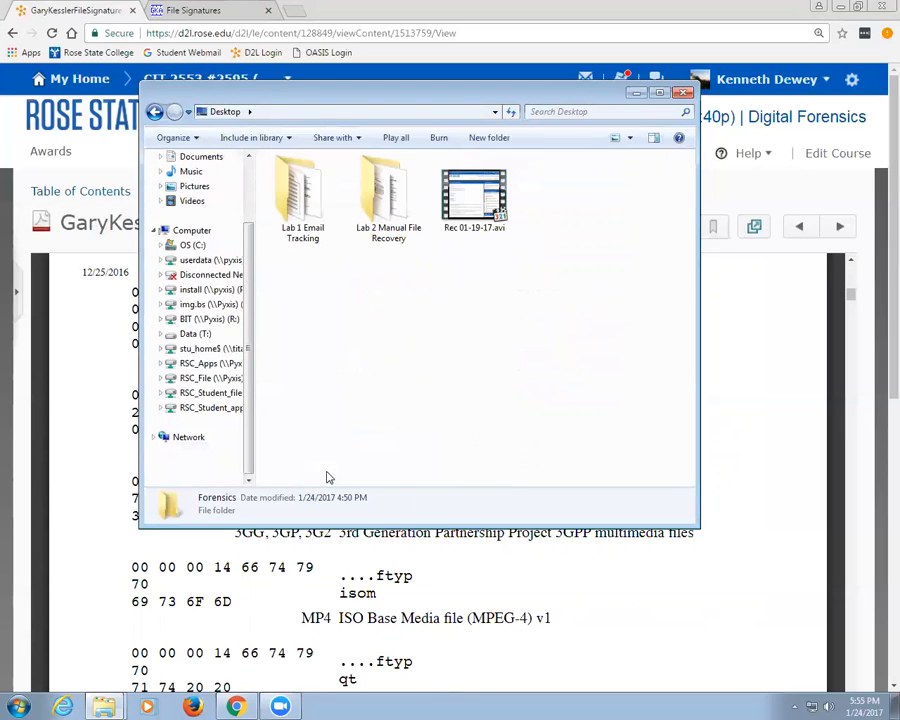
pyautogui.doubleClick(297, 216)
pyautogui.doubleClick(298, 180)
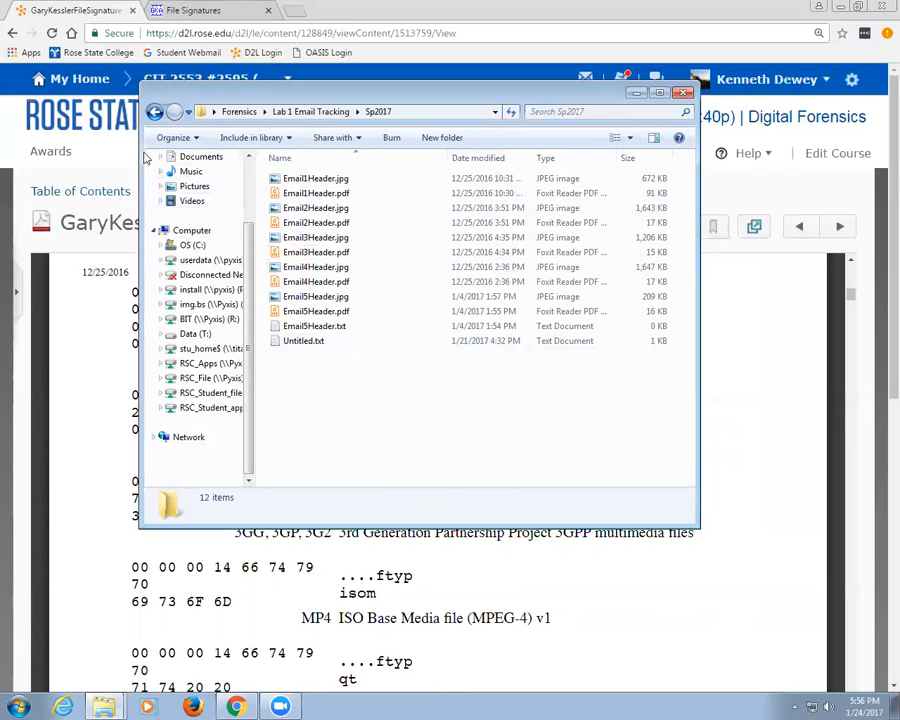
# Step: In Folder Options' View tab, turn on 'Hide extensions for known file types' and apply
pyautogui.click(176, 138)
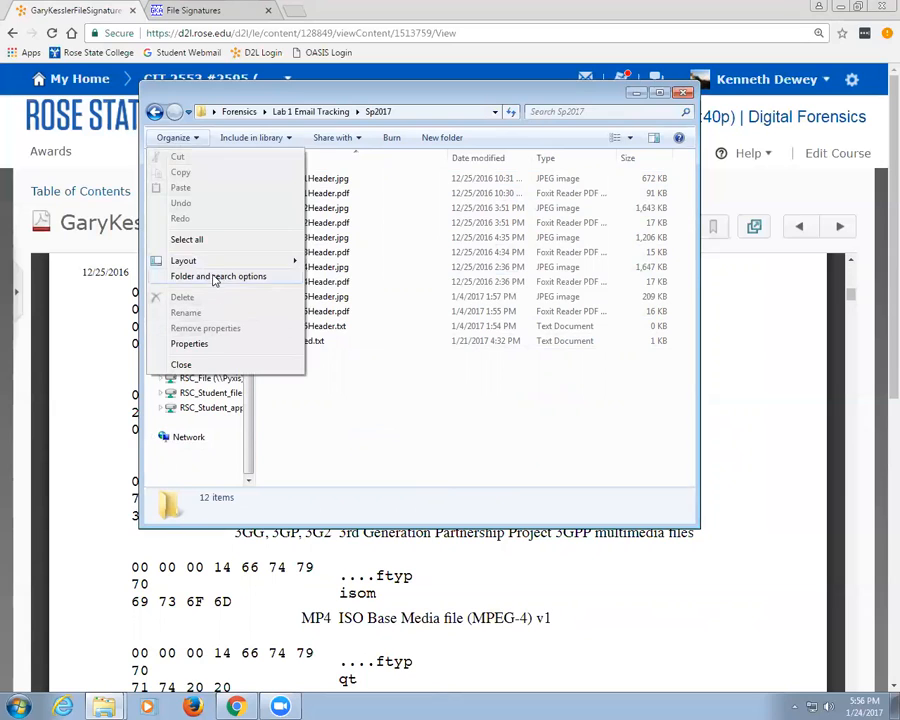
pyautogui.click(217, 276)
pyautogui.click(214, 172)
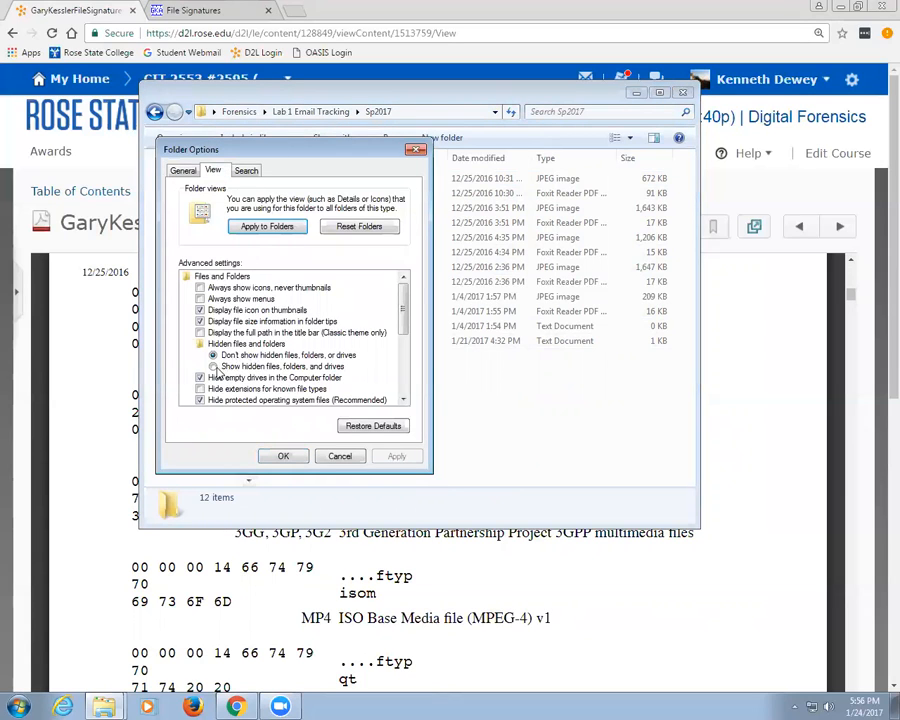
pyautogui.click(214, 367)
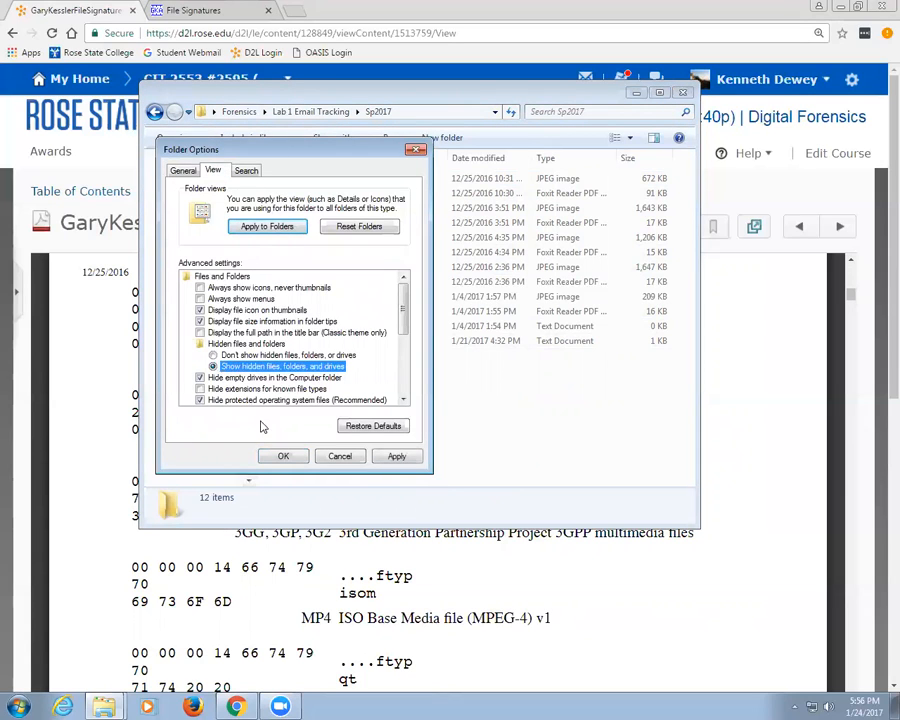
pyautogui.click(213, 355)
pyautogui.click(200, 378)
pyautogui.click(200, 378)
pyautogui.click(200, 389)
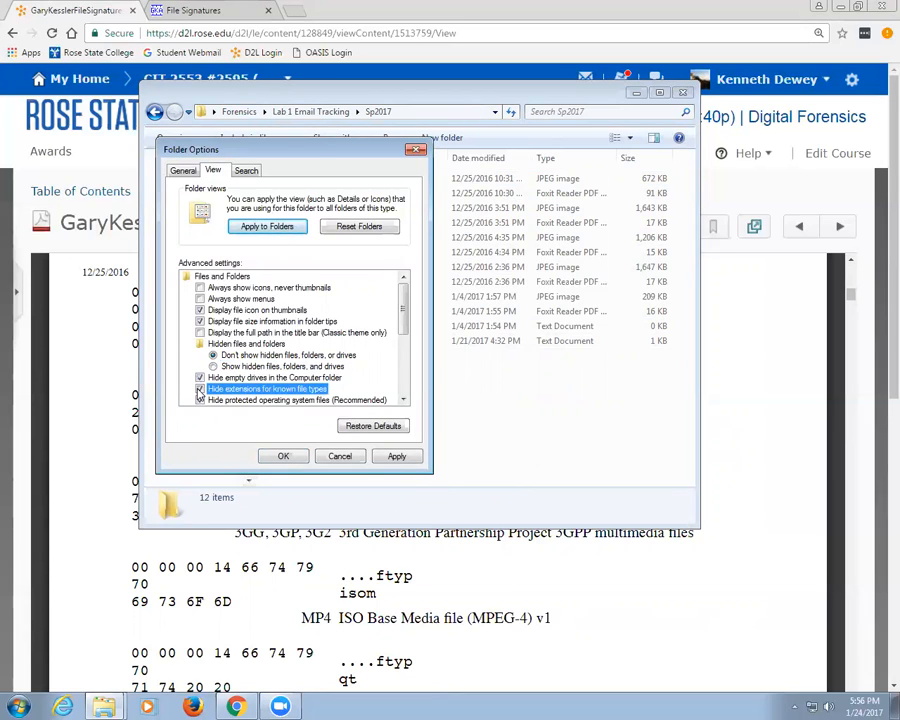
pyautogui.click(283, 456)
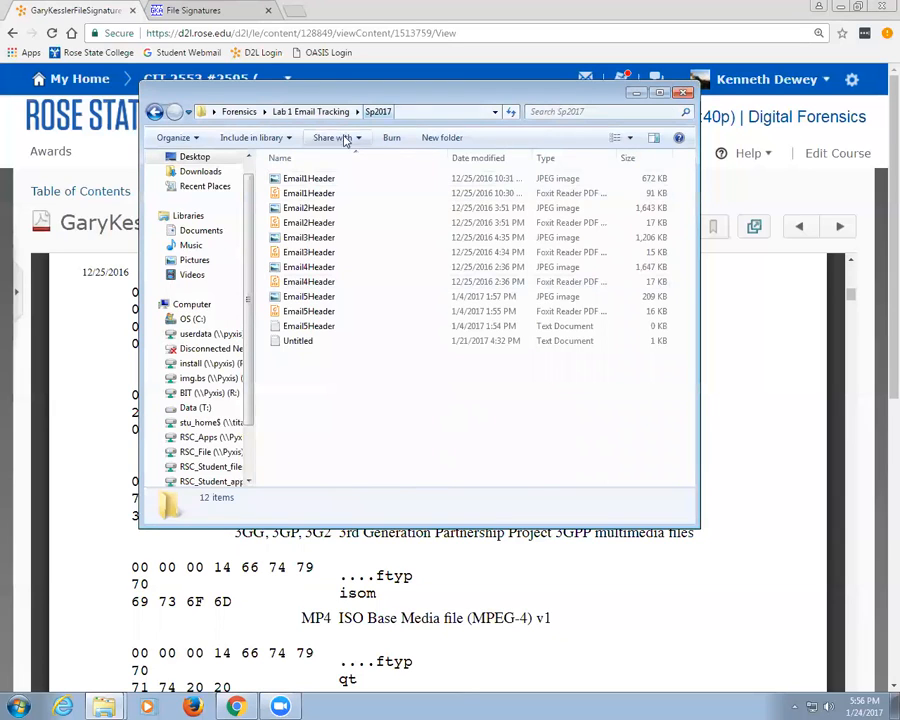
# Step: Append .jpg to the Email1Header image's name so it displays as Email1Header.jpg
pyautogui.click(323, 183)
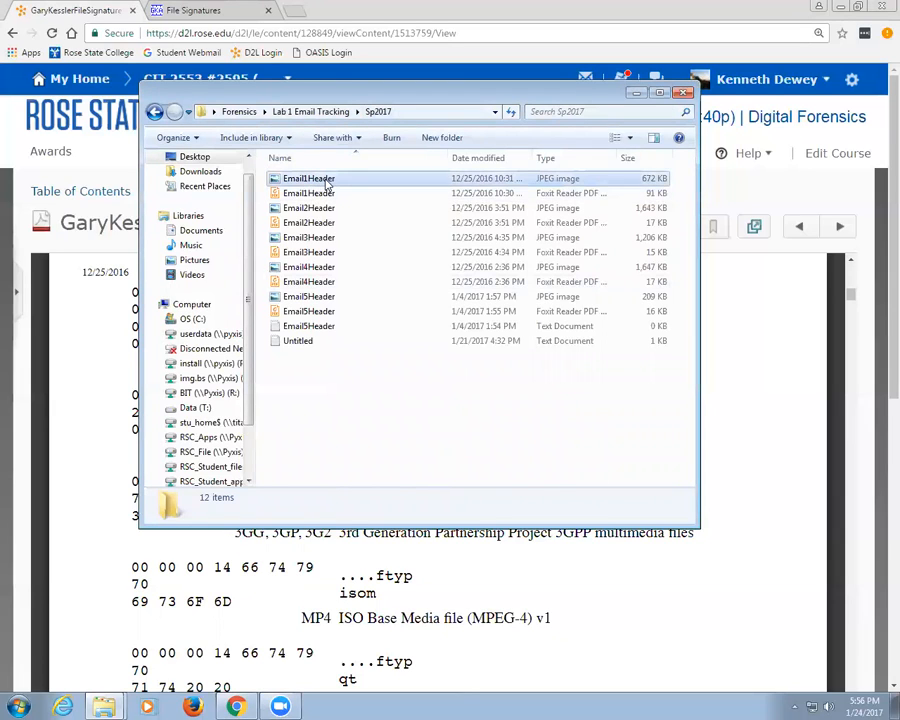
pyautogui.click(318, 179)
pyautogui.press('End')
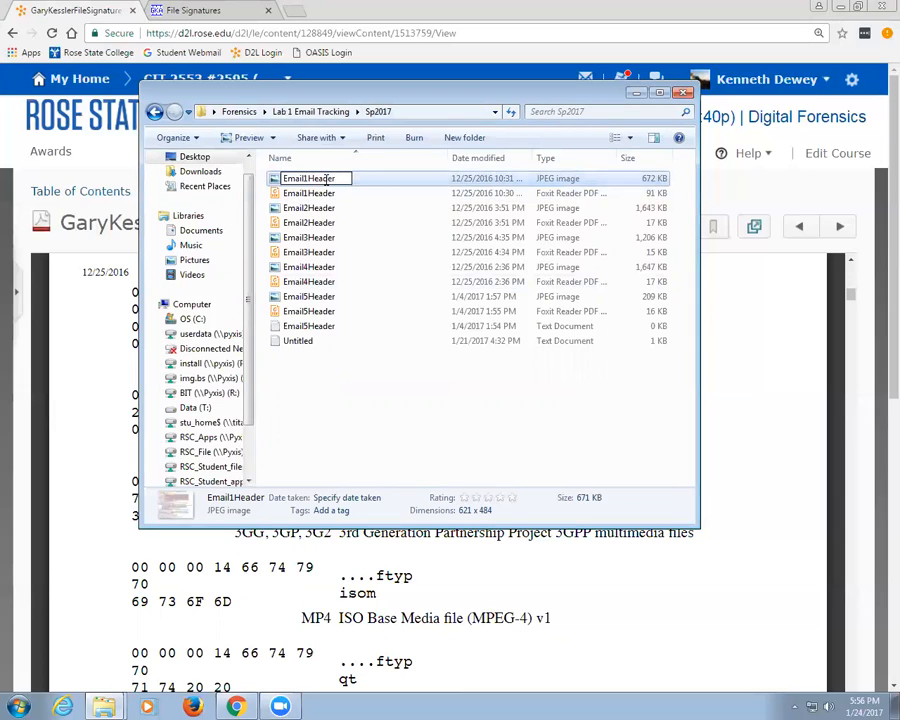
pyautogui.write('.jpg')
pyautogui.press('Return')
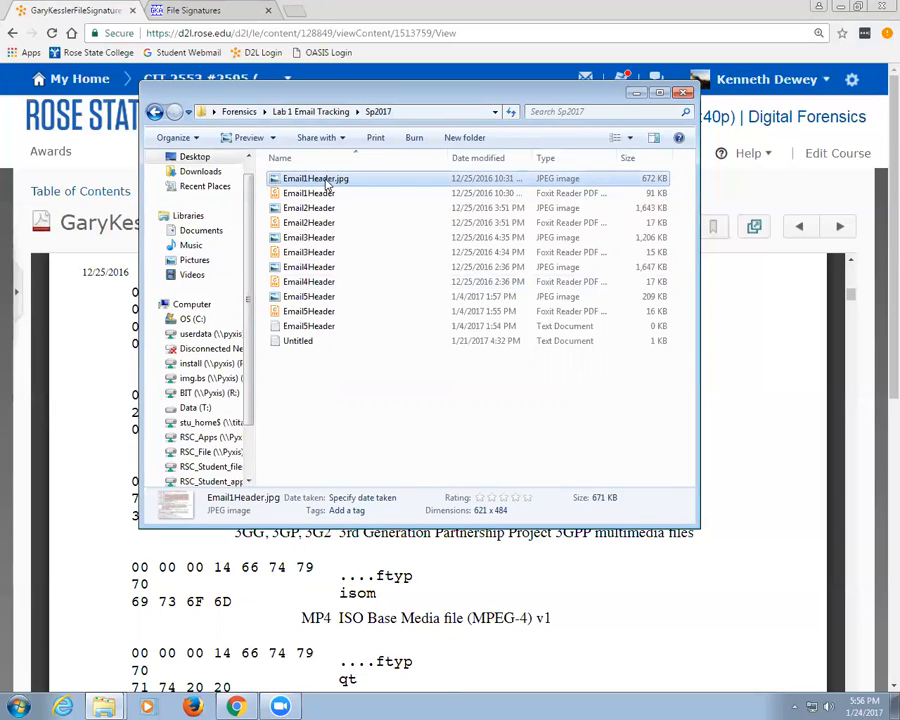
# Step: Start renaming Email1Header.jpg again from its right-click menu
pyautogui.rightClick(339, 181)
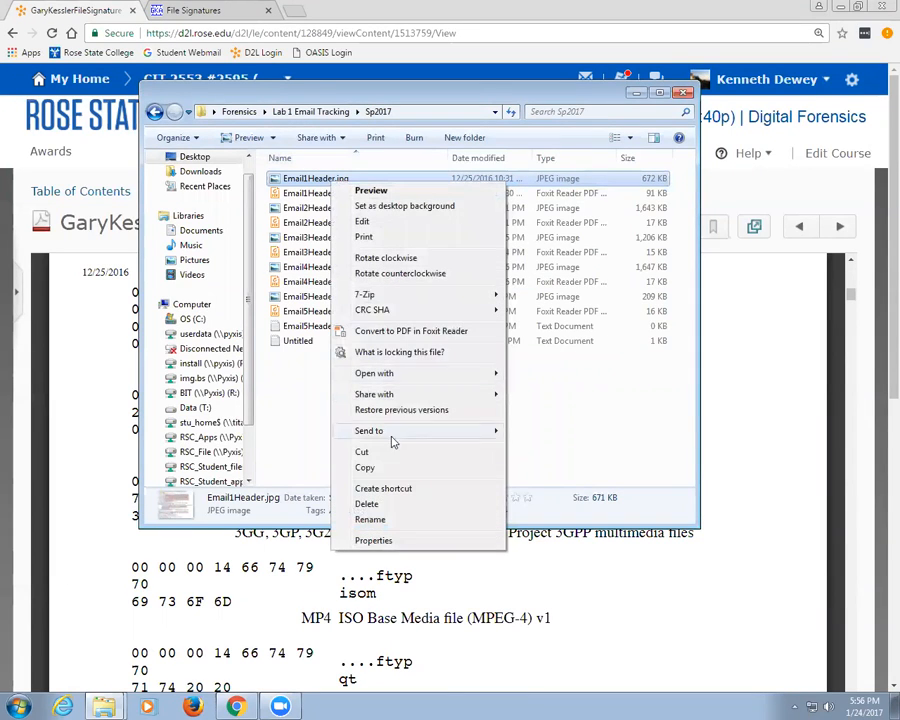
pyautogui.click(377, 527)
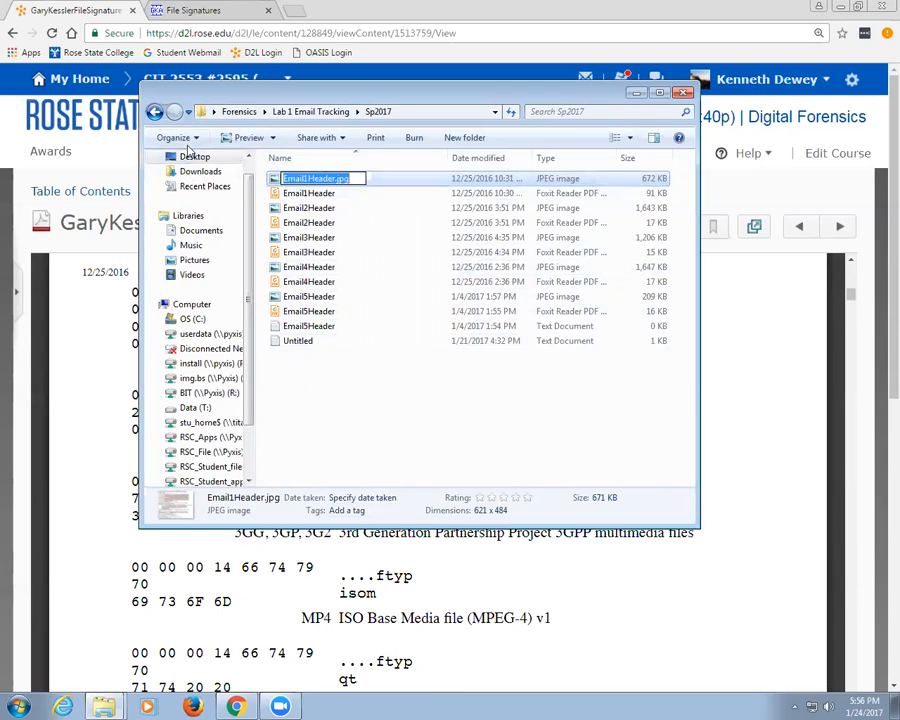
pyautogui.click(176, 137)
# Step: Turn off 'Hide extensions for known file types' in Folder Options so full extensions show
pyautogui.click(205, 277)
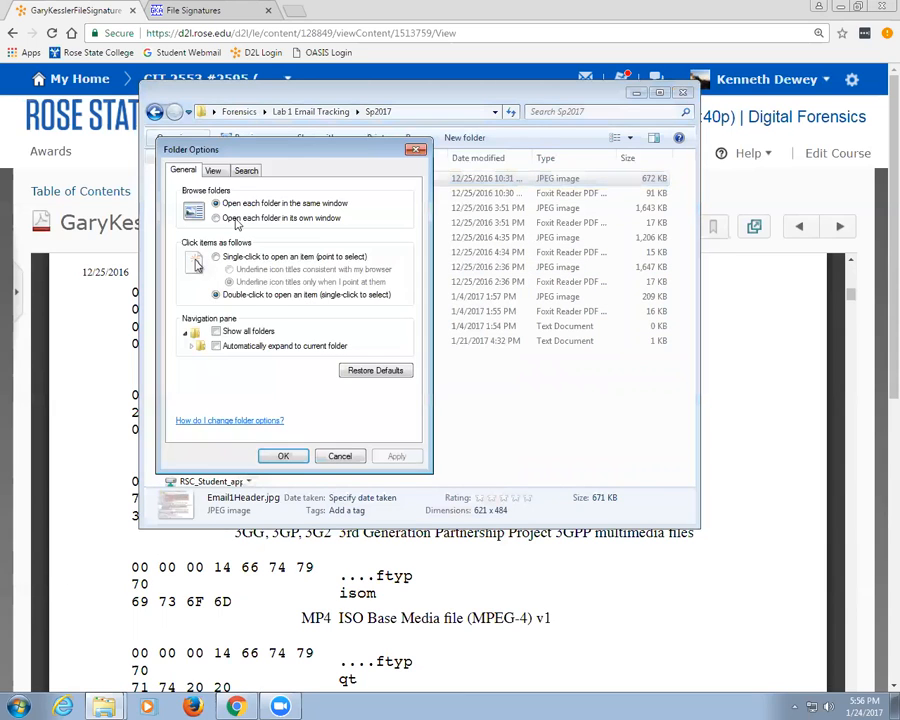
pyautogui.click(212, 171)
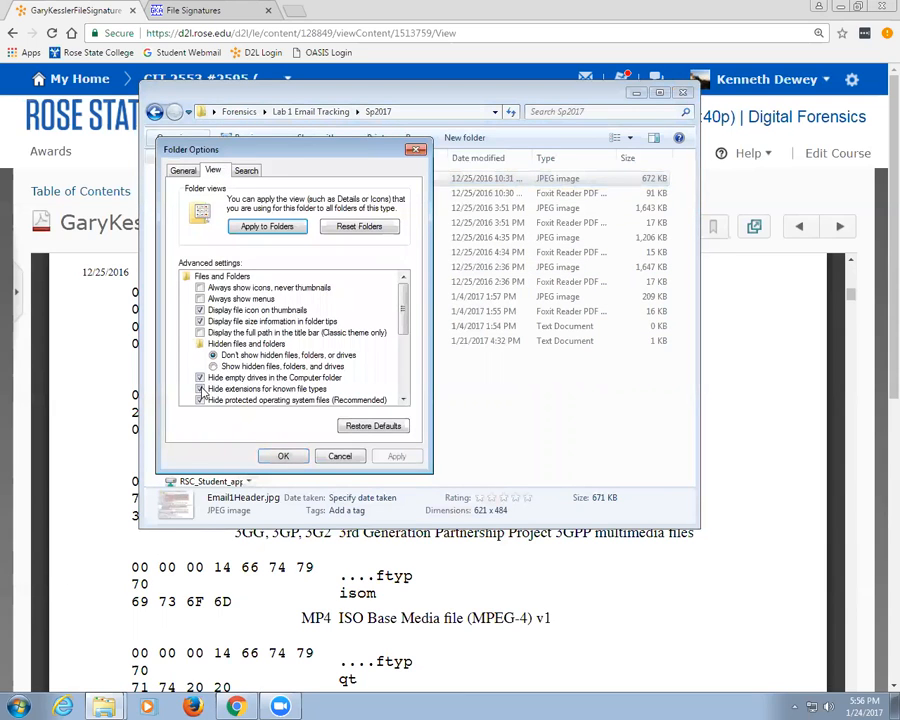
pyautogui.click(200, 388)
pyautogui.click(280, 455)
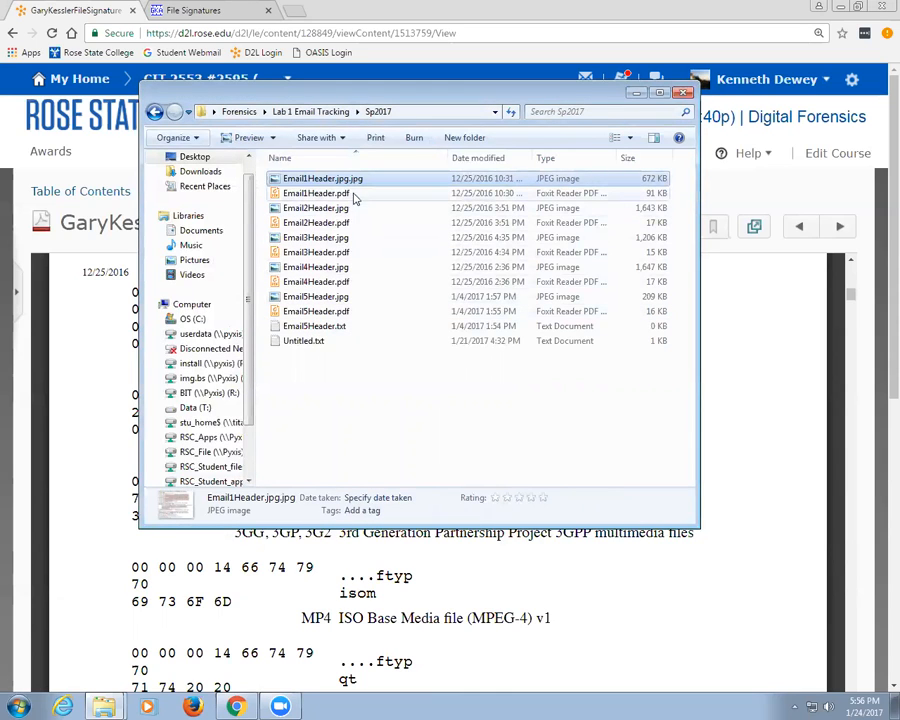
# Step: Rename Email1Header.jpg.jpg to Email1Header.jpg.exe and accept the extension-change warning
pyautogui.click(355, 180)
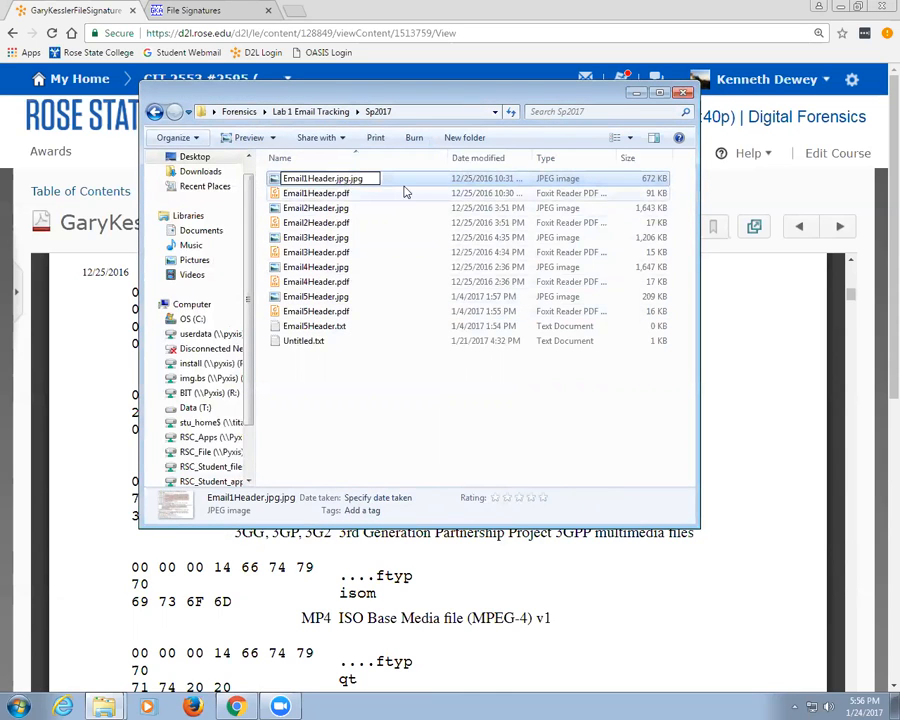
pyautogui.press('BackSpace')
pyautogui.press('BackSpace')
pyautogui.press('BackSpace')
pyautogui.write('exe')
pyautogui.press('Return')
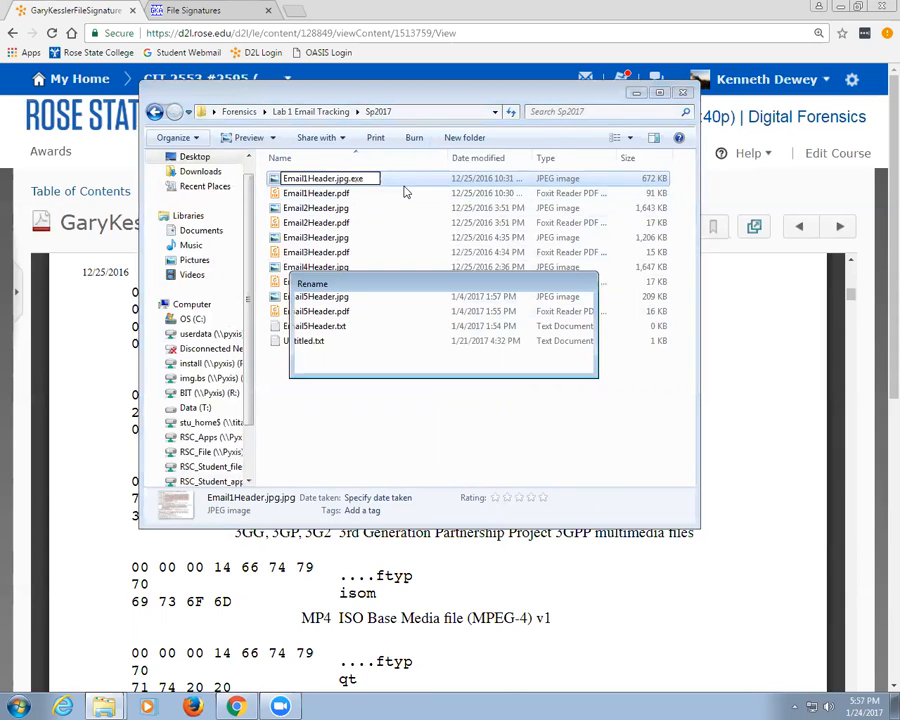
pyautogui.click(508, 359)
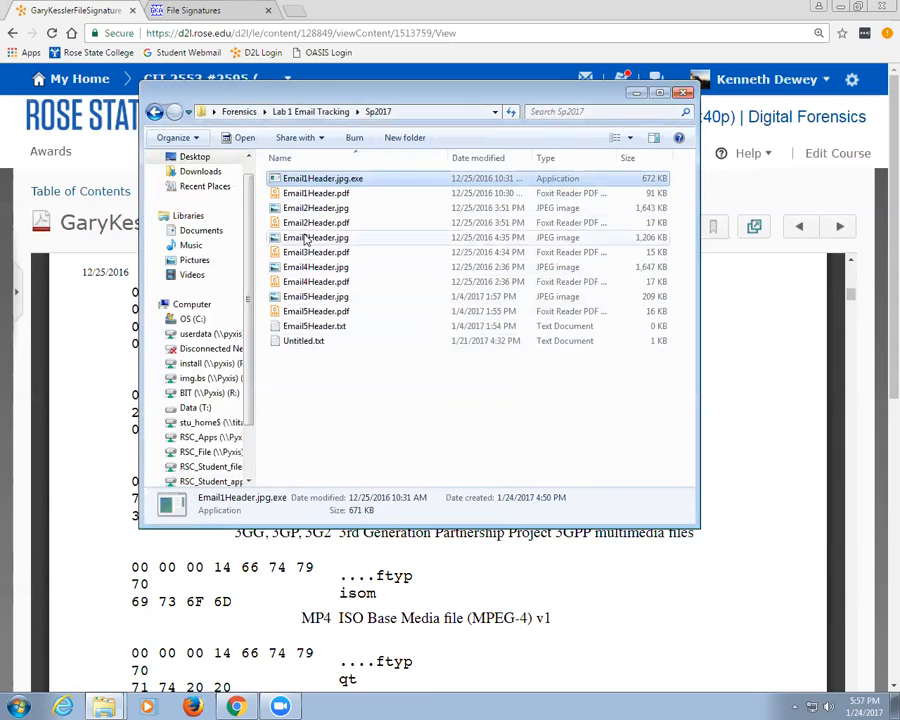
pyautogui.click(176, 138)
# Step: Re-enable 'Hide extensions for known file types' in Folder Options' View tab and confirm
pyautogui.click(218, 276)
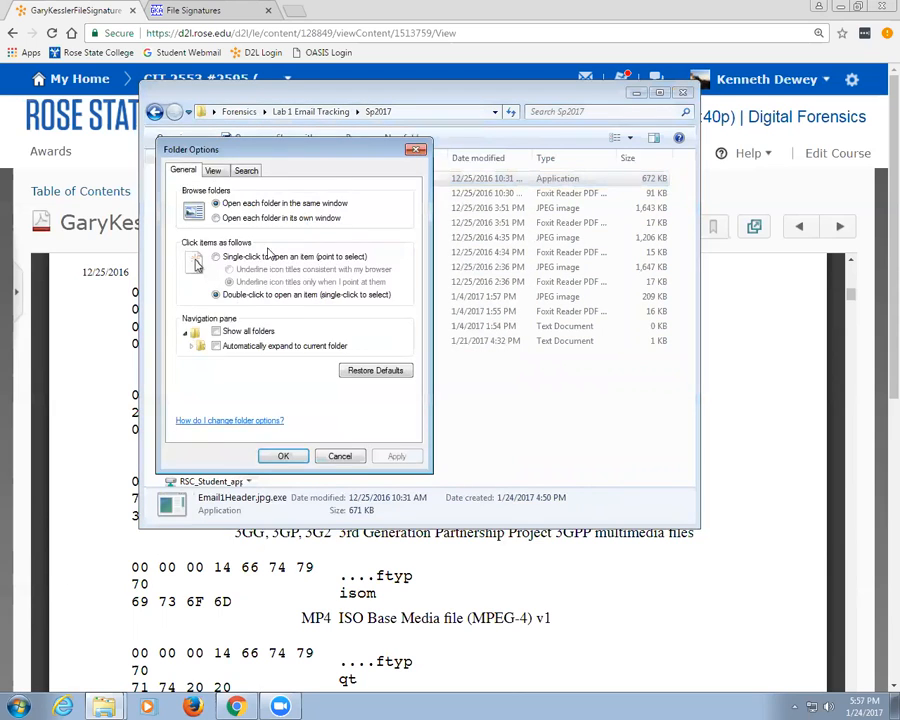
pyautogui.click(212, 172)
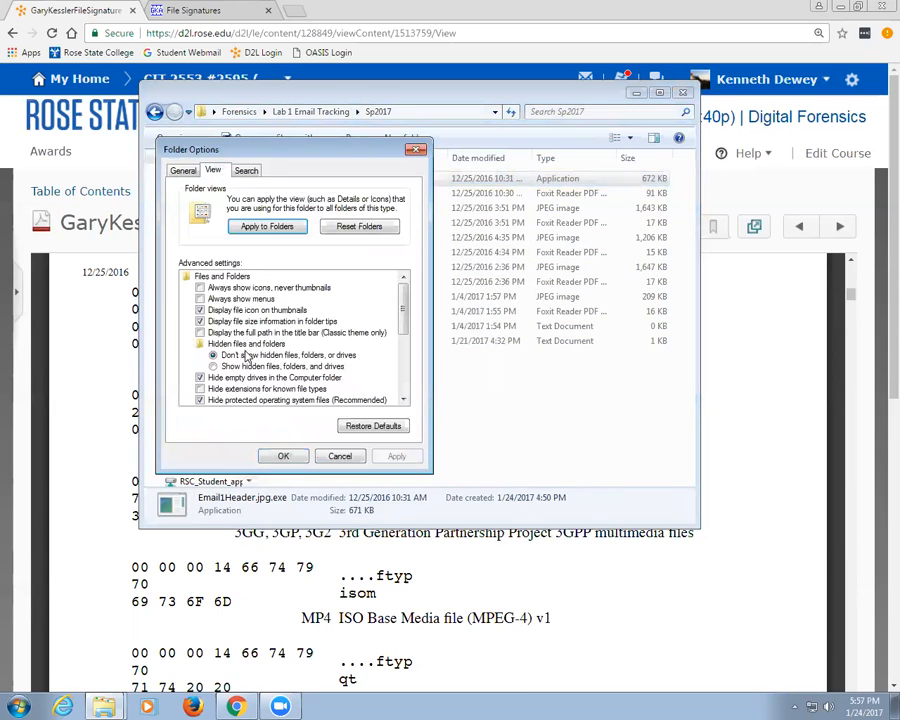
pyautogui.click(201, 389)
pyautogui.click(283, 455)
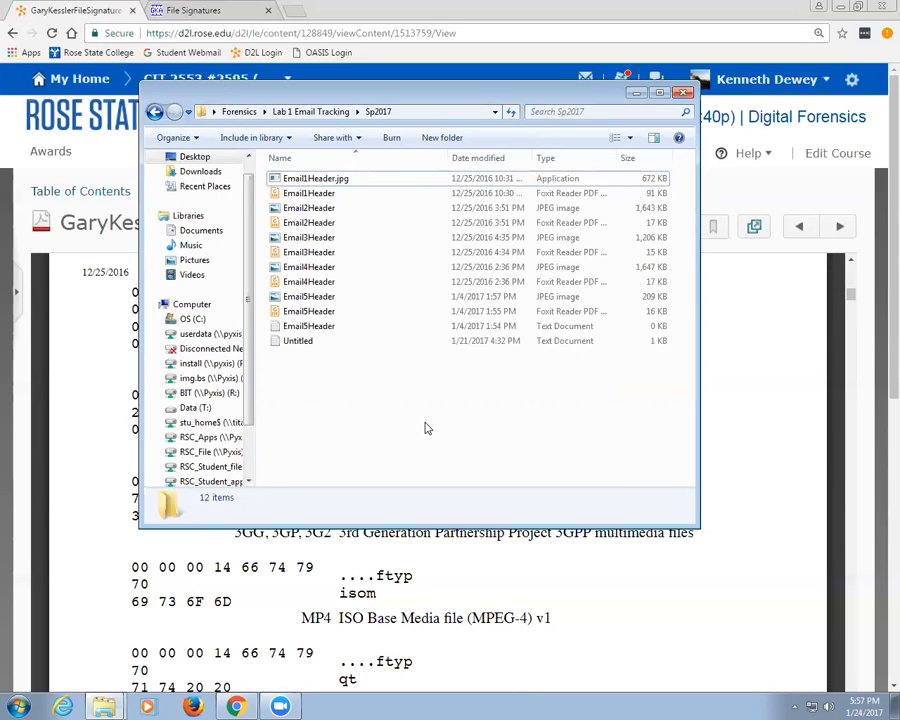
# Step: Show file extensions again by unchecking 'Hide extensions for known file types'
pyautogui.click(192, 139)
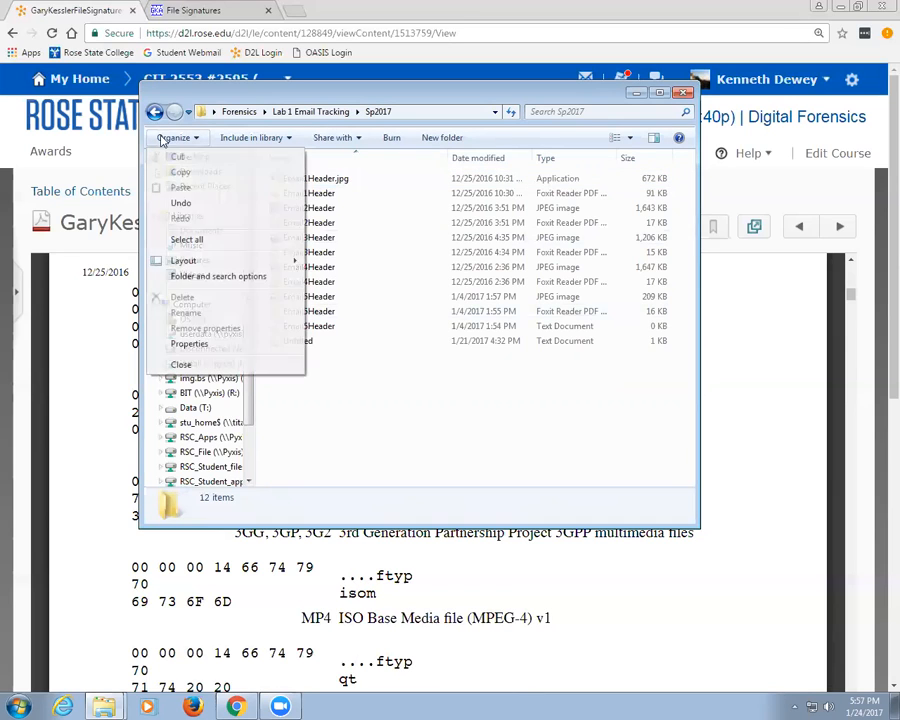
pyautogui.click(206, 277)
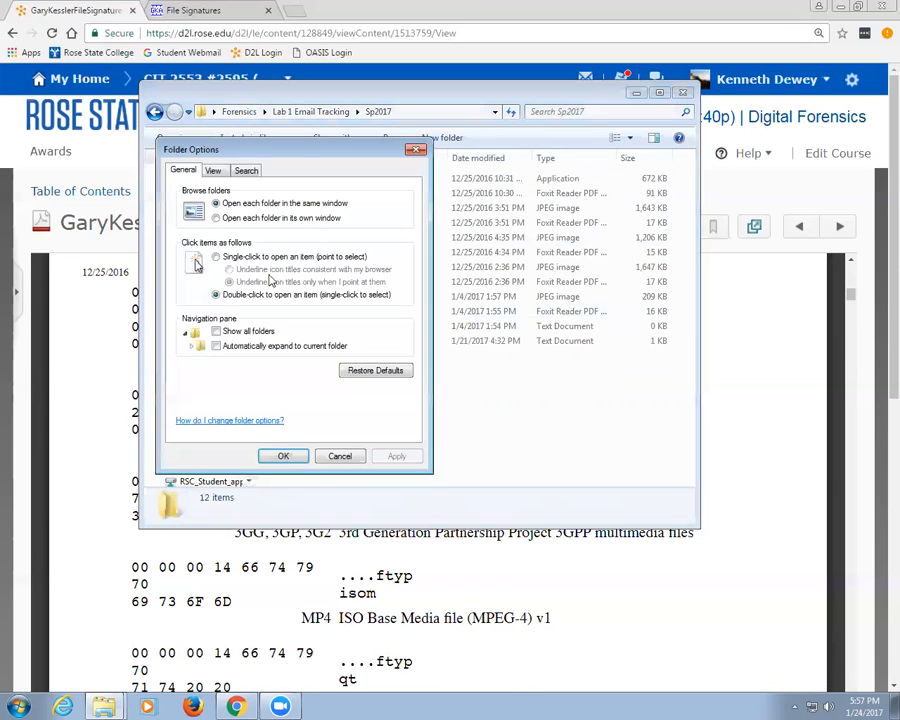
pyautogui.click(213, 170)
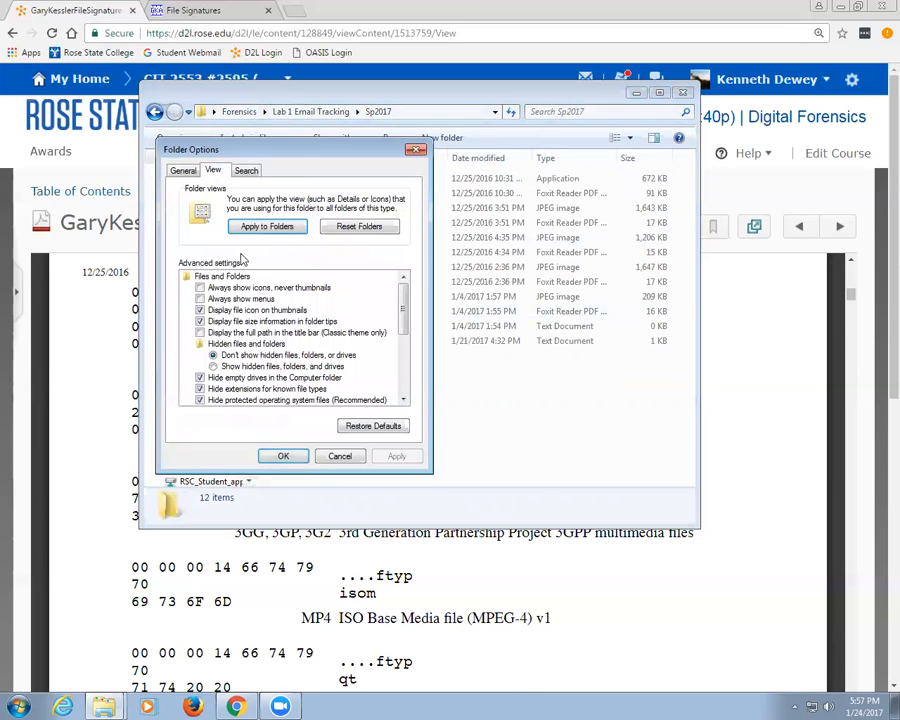
pyautogui.click(200, 390)
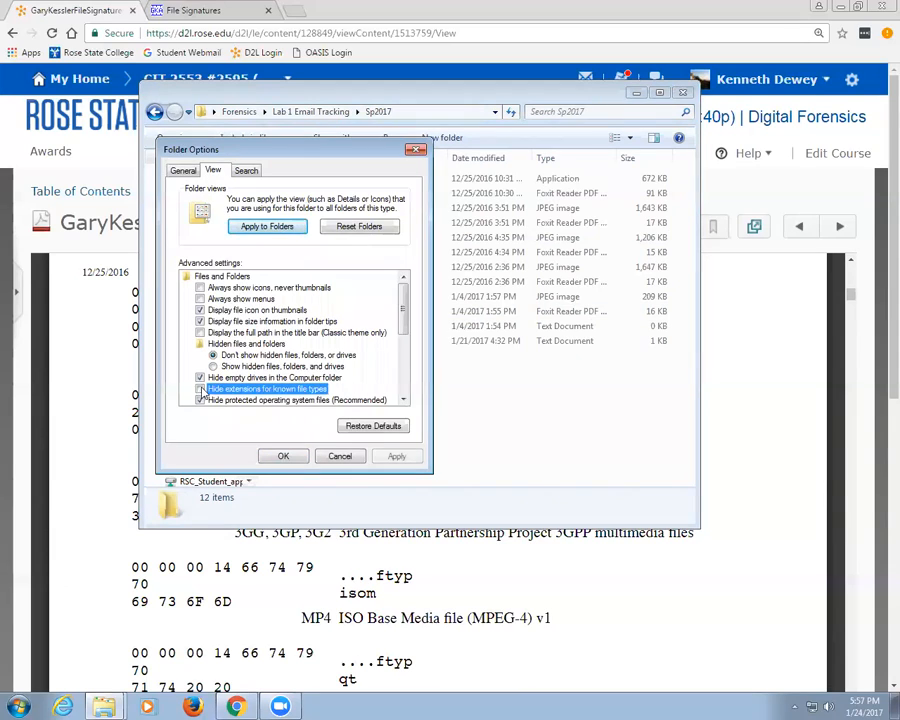
pyautogui.click(283, 456)
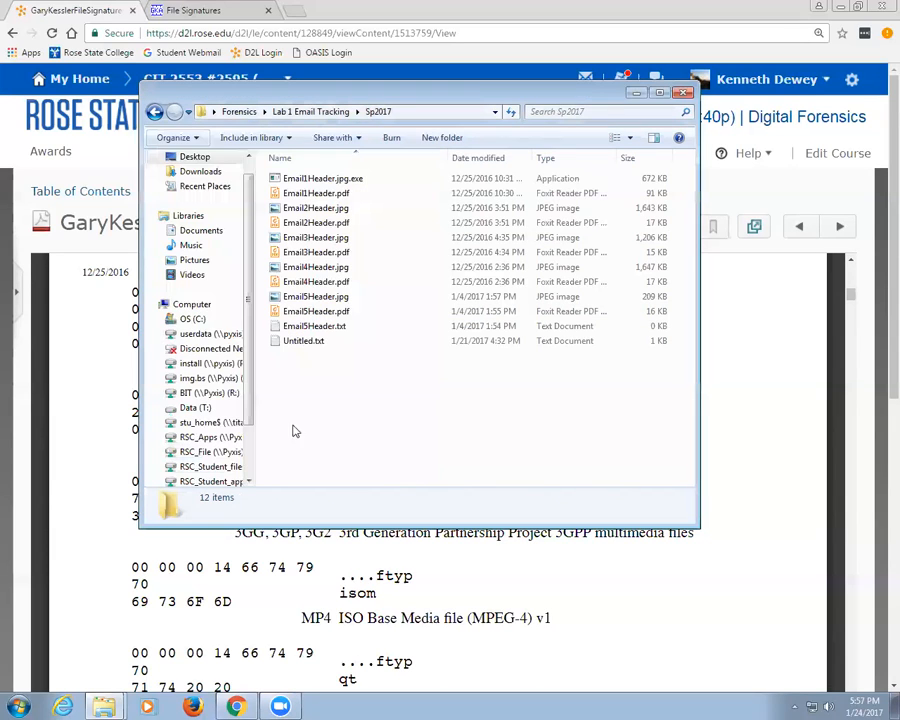
# Step: Rename Email1Header.jpg.exe to a pdf extension and confirm the extension-change warning
pyautogui.click(338, 180)
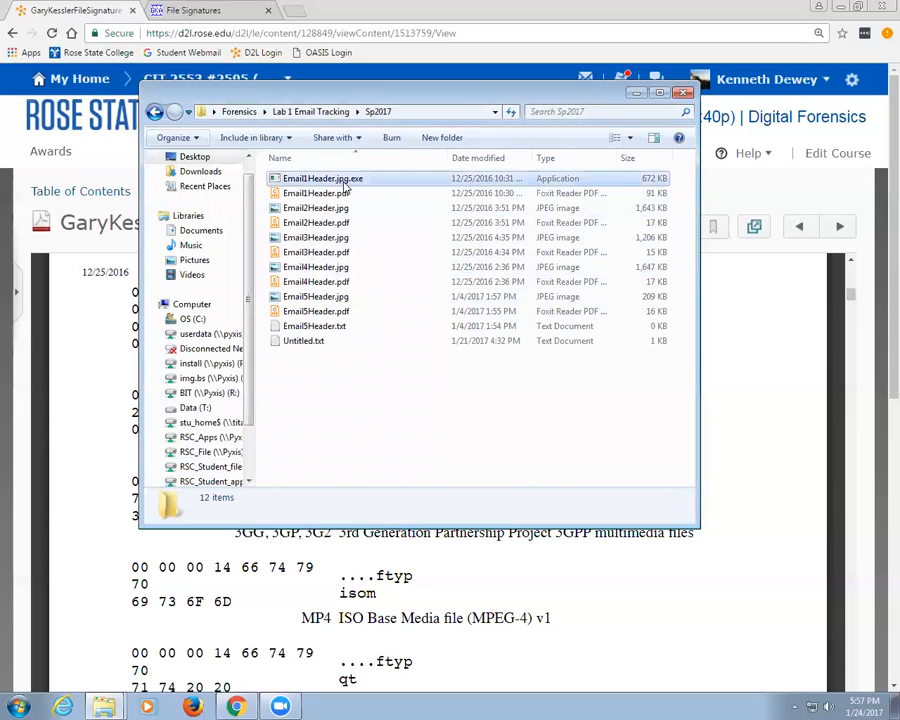
pyautogui.click(336, 180)
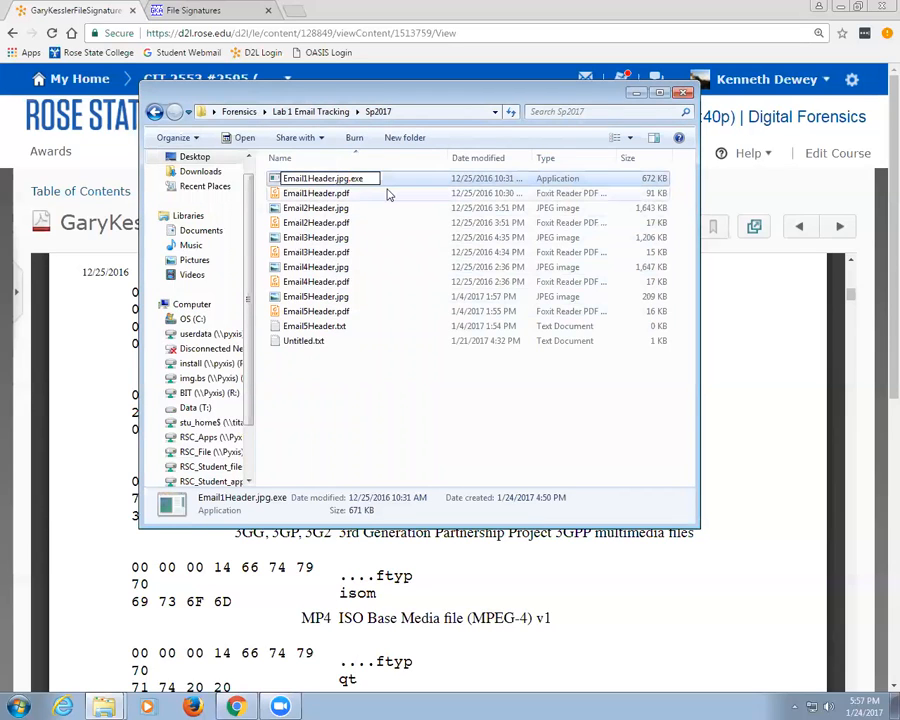
pyautogui.press('Delete')
pyautogui.press('Delete')
pyautogui.press('Delete')
pyautogui.press('Delete')
pyautogui.press('Delete')
pyautogui.press('Delete')
pyautogui.press('Delete')
pyautogui.write('pdf')
pyautogui.press('Return')
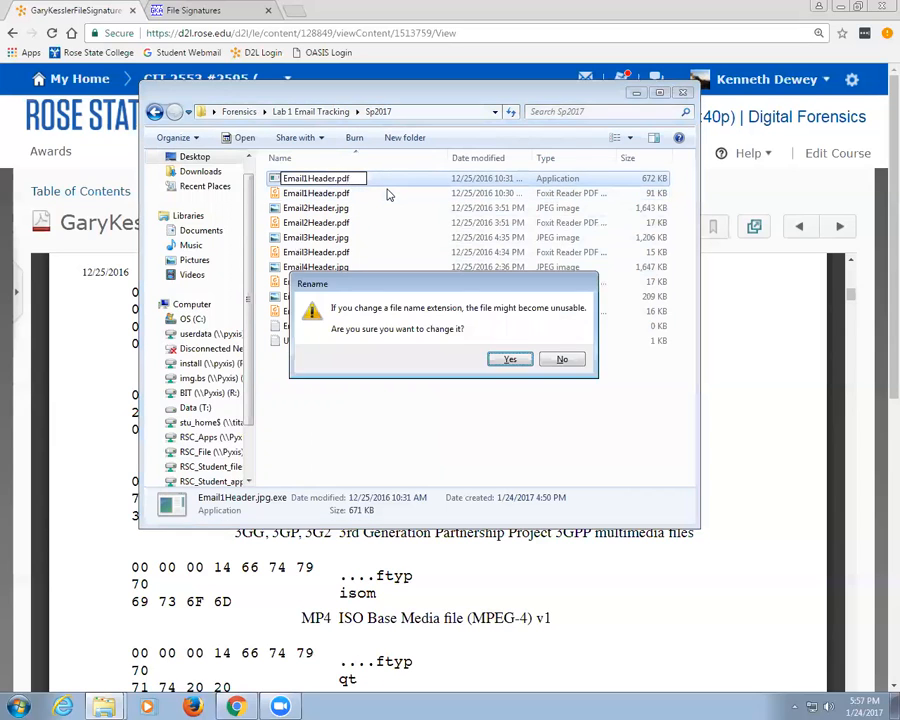
pyautogui.press('Return')
pyautogui.press('Return')
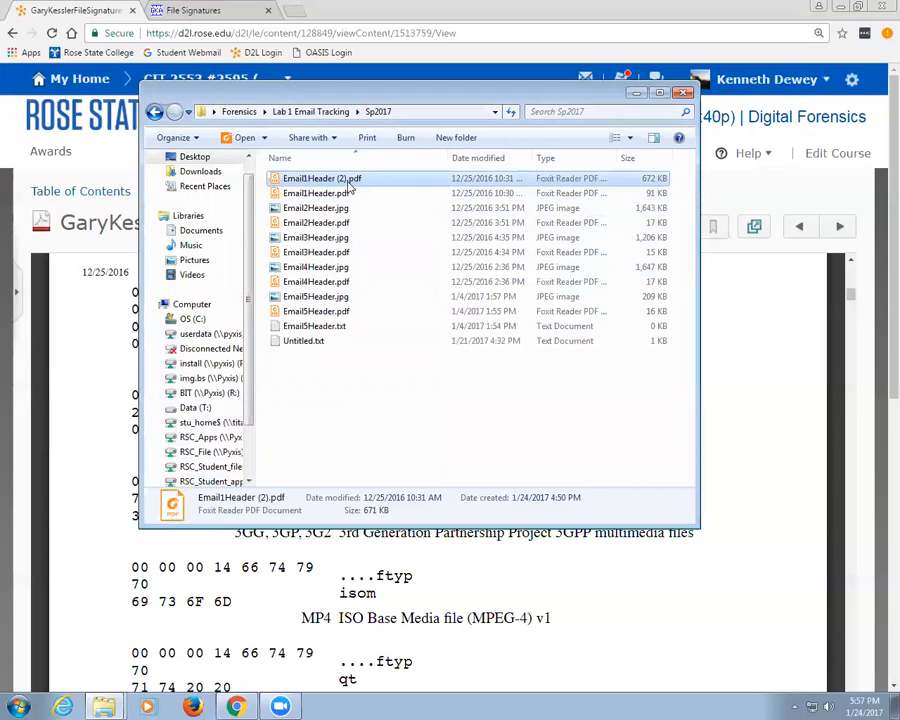
# Step: Rename Email1Header (2).pdf to Email1Header.jpg
pyautogui.click(348, 182)
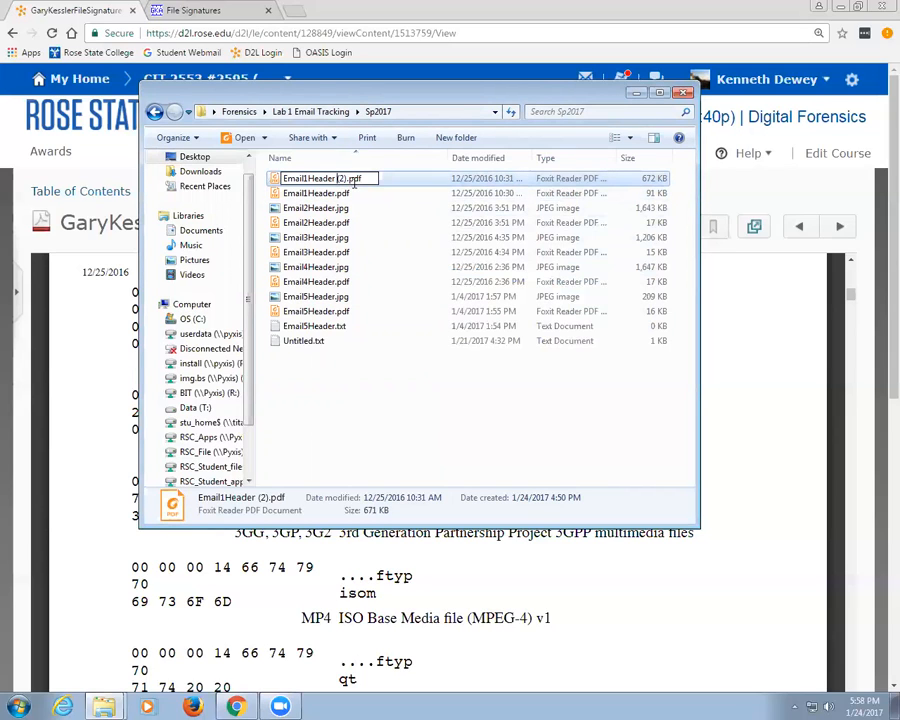
pyautogui.press('Delete')
pyautogui.press('Delete')
pyautogui.press('Delete')
pyautogui.press('Delete')
pyautogui.press('Delete')
pyautogui.press('Delete')
pyautogui.press('Delete')
pyautogui.press('Delete')
pyautogui.write('.jpg')
pyautogui.press('Return')
pyautogui.press('Return')
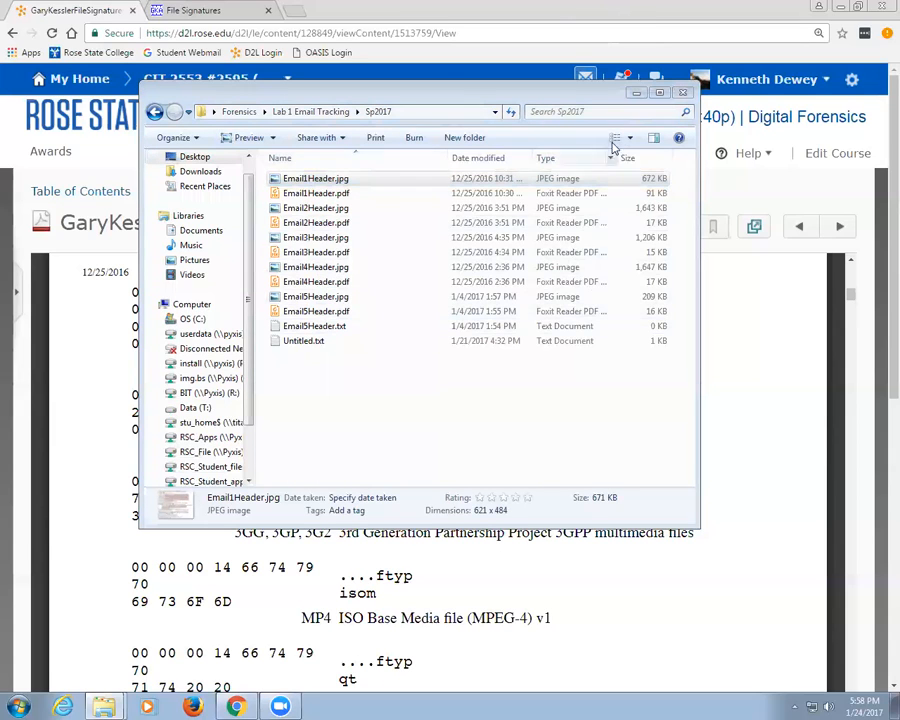
# Step: Switch to the File Signatures page and search it for jpg
pyautogui.click(768, 343)
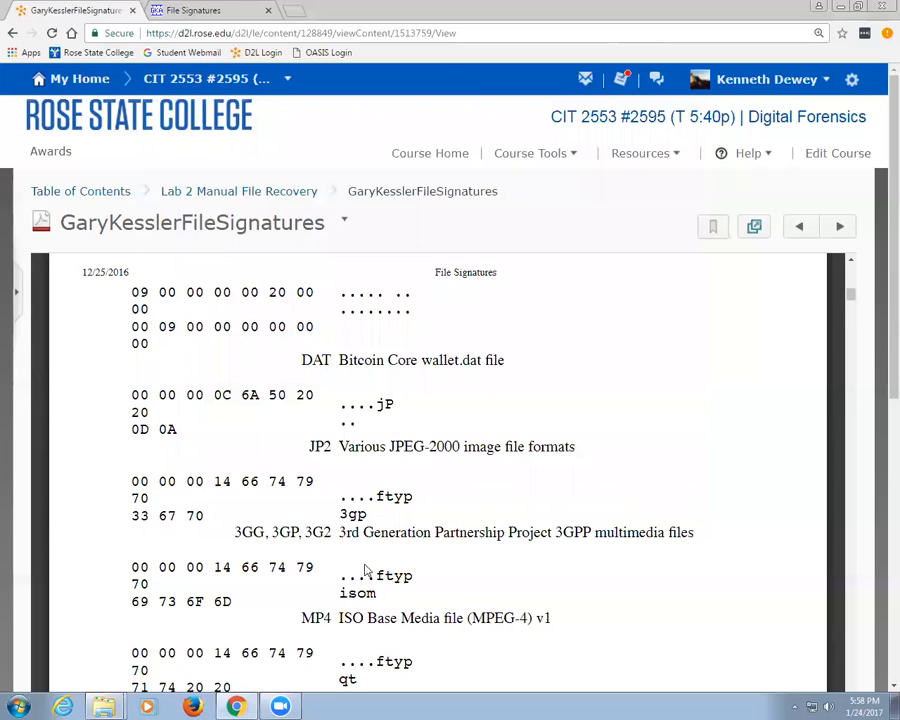
pyautogui.scroll(-5, 281, 525)
pyautogui.scroll(-10, 281, 530)
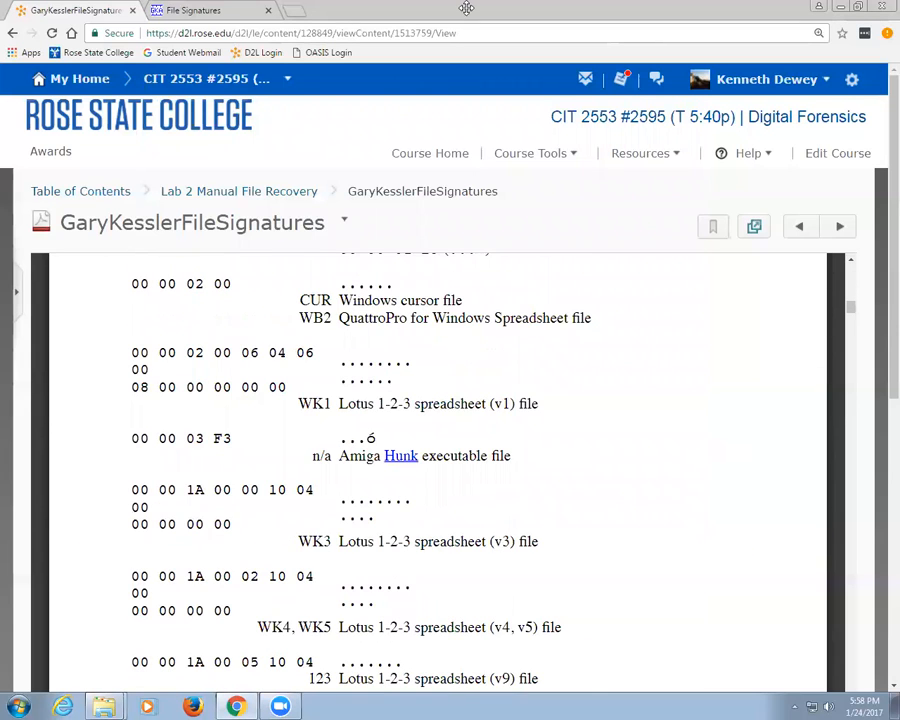
pyautogui.click(213, 12)
pyautogui.scroll(-9, 311, 290)
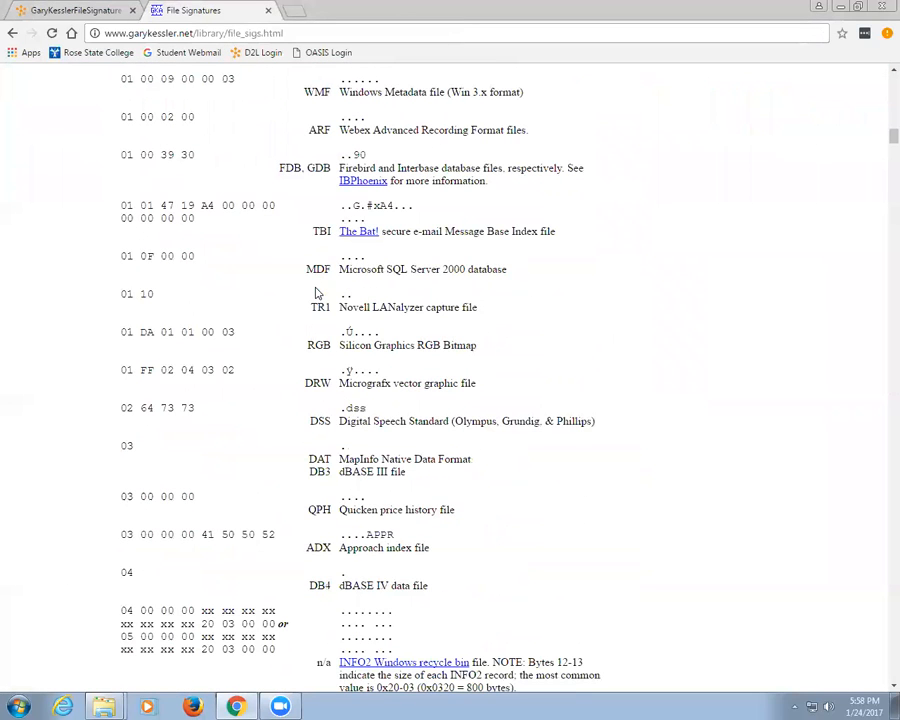
pyautogui.scroll(-8, 319, 288)
pyautogui.hotkey('ctrl', 'f')
pyautogui.write('jpg')
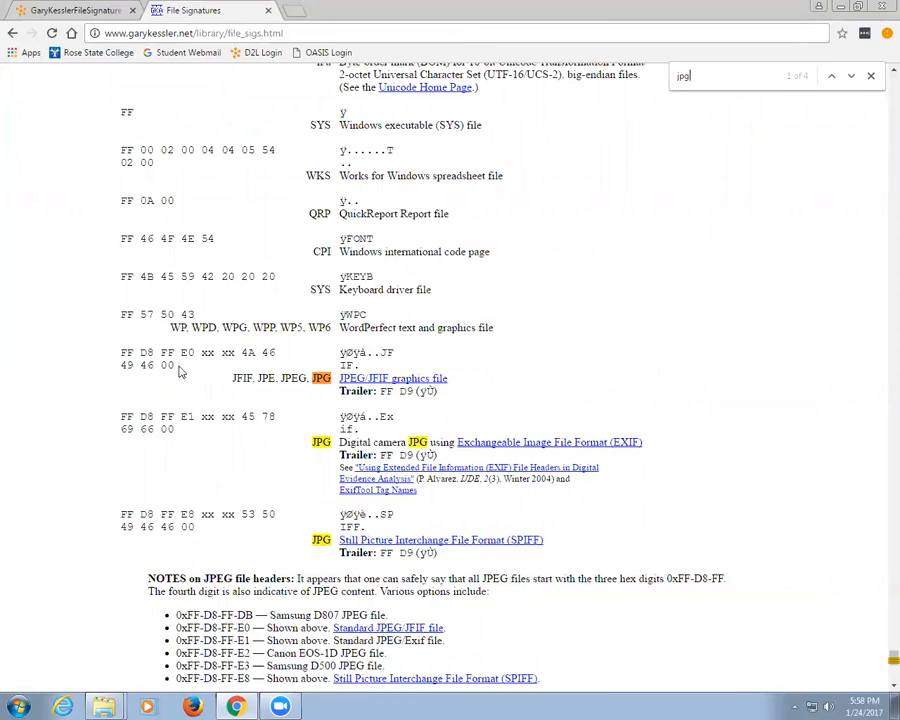
# Step: Highlight the JPEG header FF D8 FF E0 and trailer FF D9, then minimize Chrome
pyautogui.moveTo(121, 352); pyautogui.dragTo(194, 353)
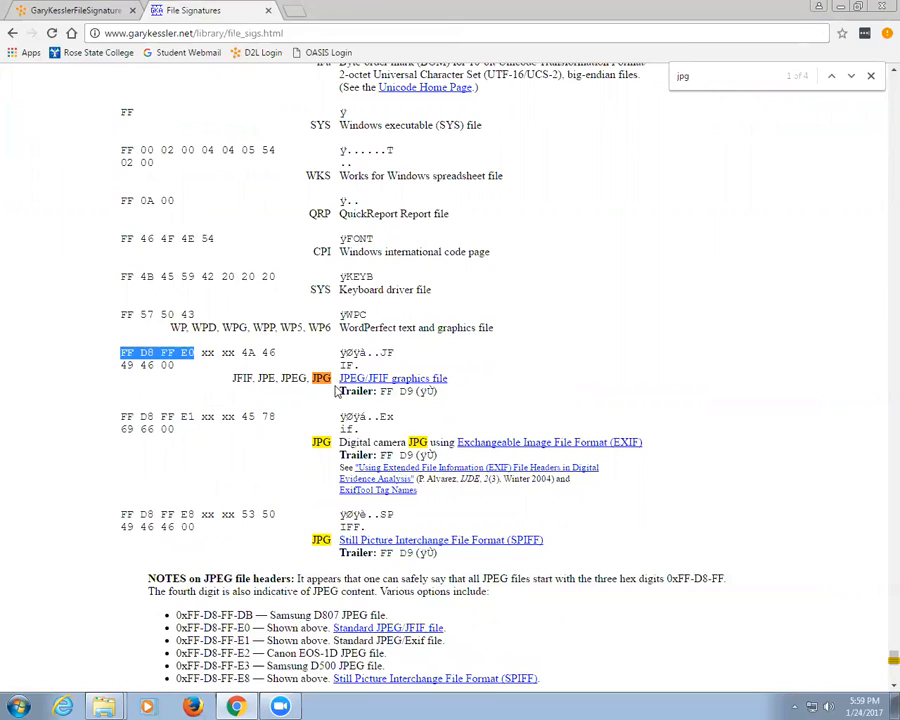
pyautogui.moveTo(381, 391); pyautogui.dragTo(412, 391)
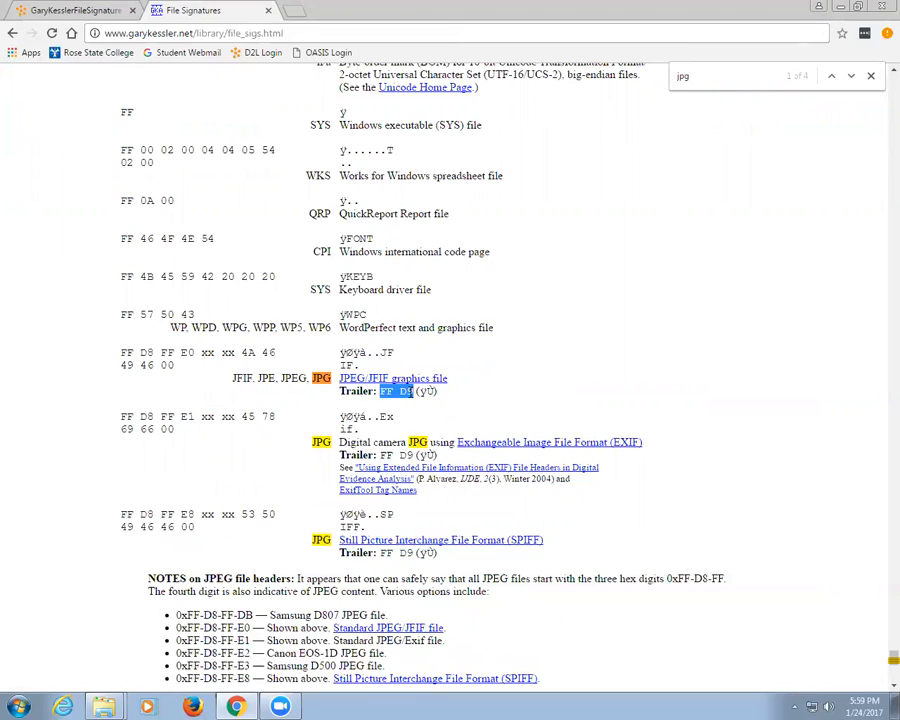
pyautogui.click(841, 9)
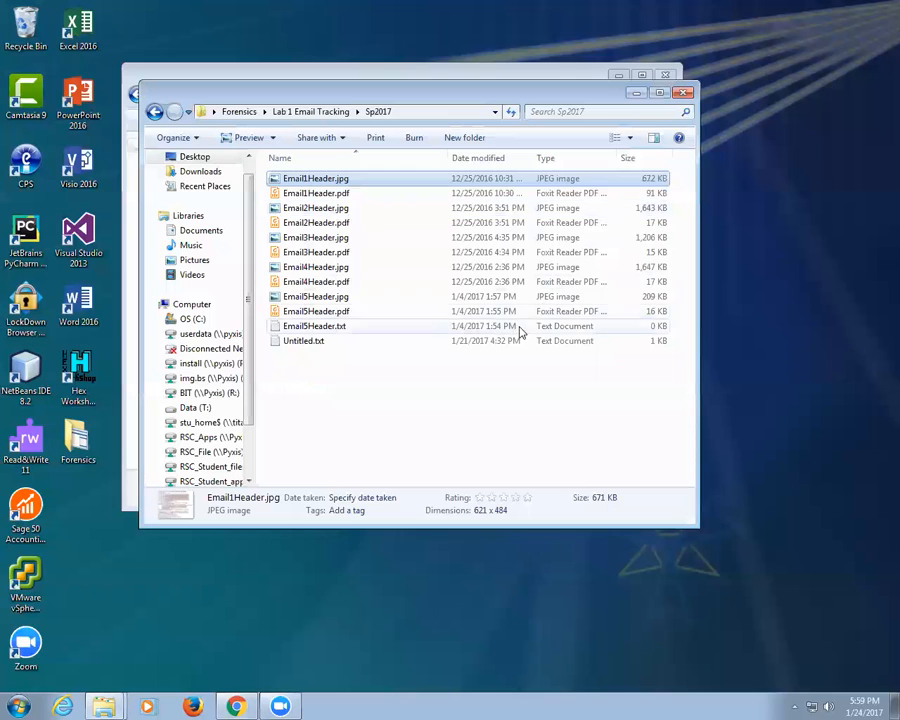
# Step: Launch HxD and load Email1Header.jpg, showing its FF D8 FF E0 header, then return to Chrome
pyautogui.click(16, 706)
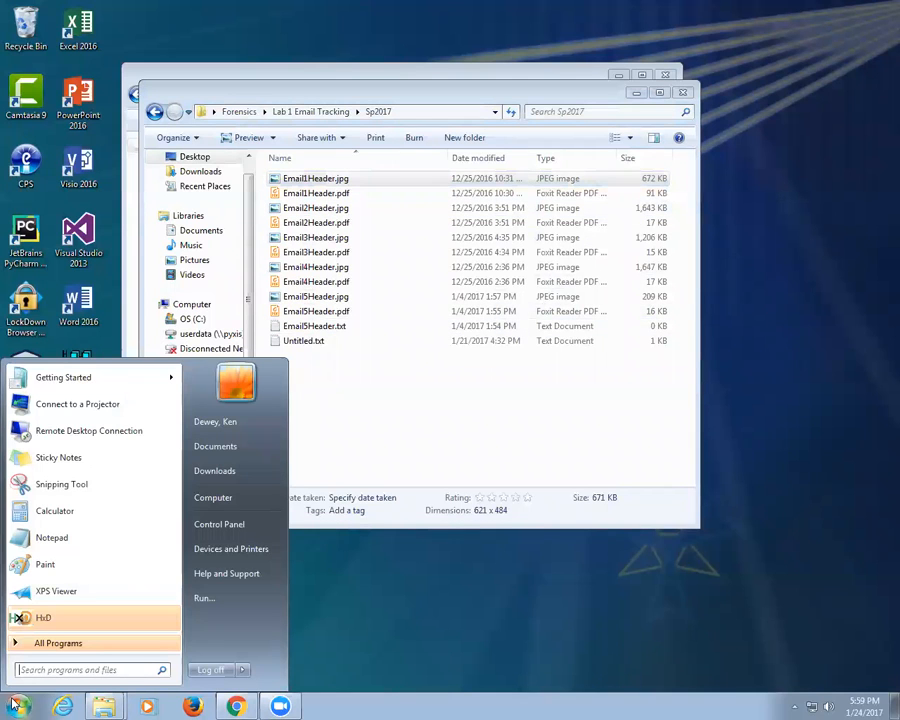
pyautogui.click(48, 618)
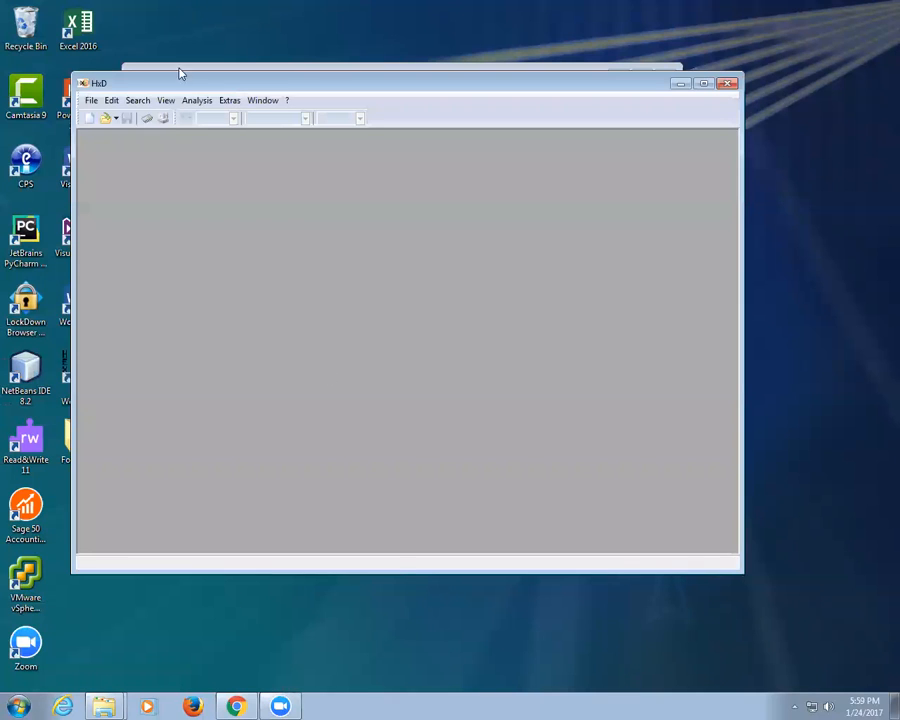
pyautogui.moveTo(180, 86); pyautogui.dragTo(257, 176)
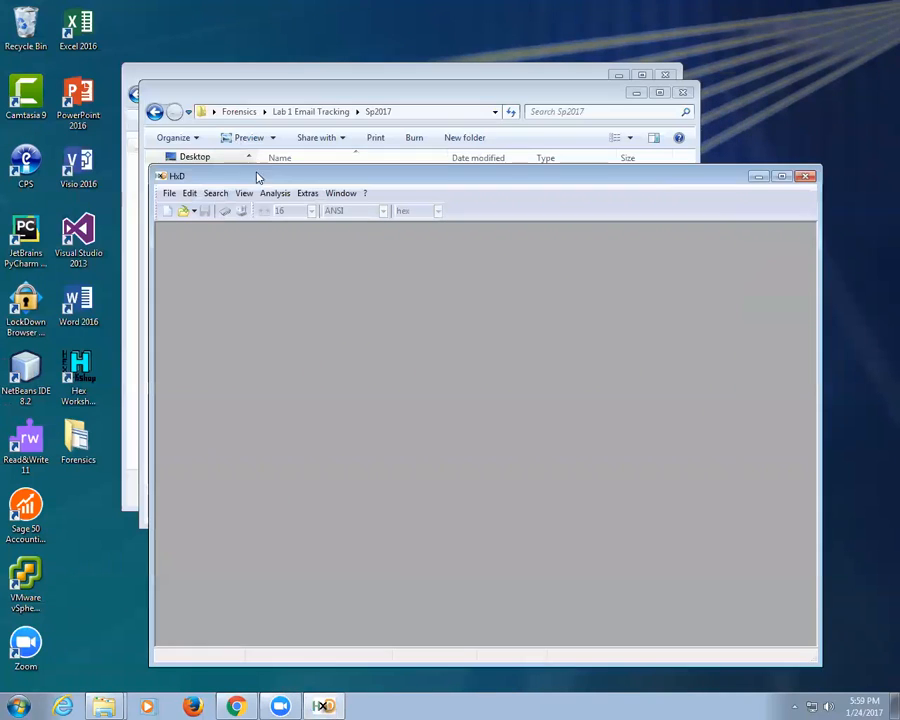
pyautogui.click(287, 96)
pyautogui.moveTo(287, 96); pyautogui.dragTo(200, 52)
pyautogui.moveTo(233, 136); pyautogui.dragTo(370, 575)
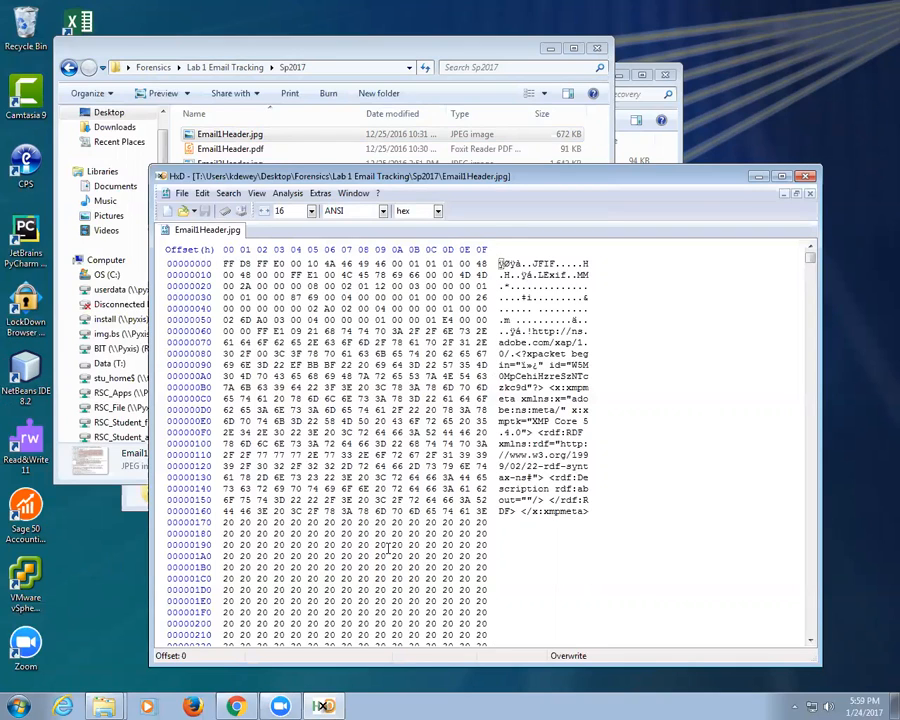
pyautogui.click(235, 706)
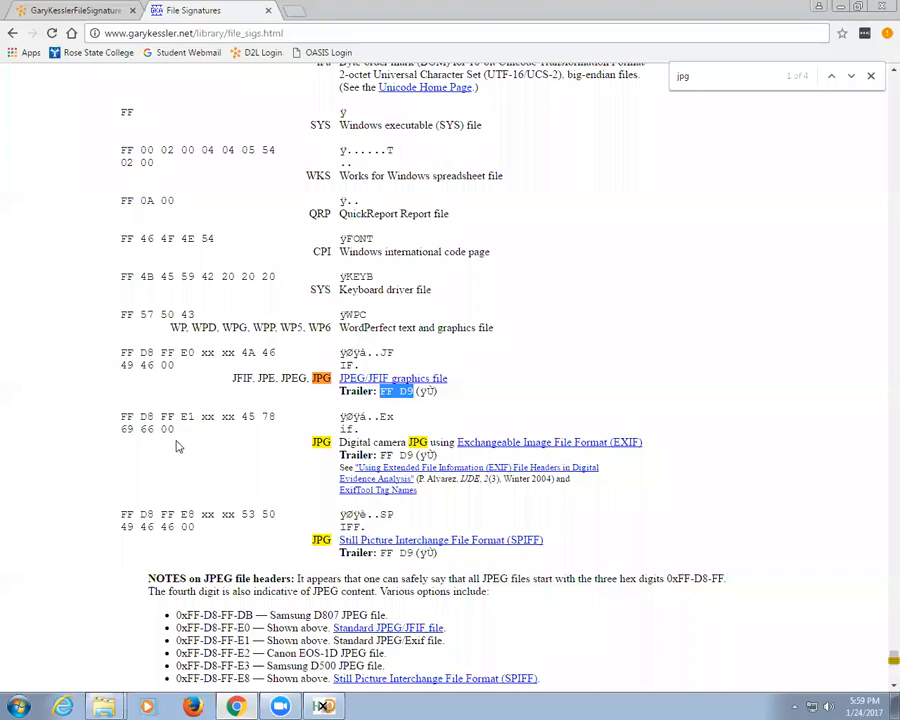
# Step: Browse the course's Software Needed list, including HxD Hex Editor 1.7.1.0, then minimize Chrome
pyautogui.click(35, 10)
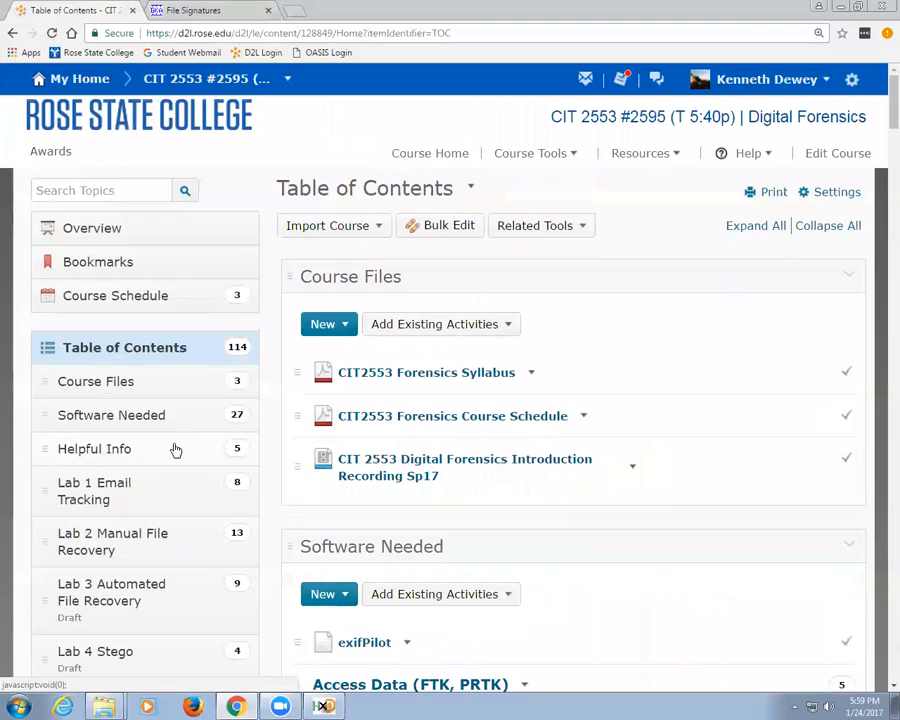
pyautogui.click(132, 418)
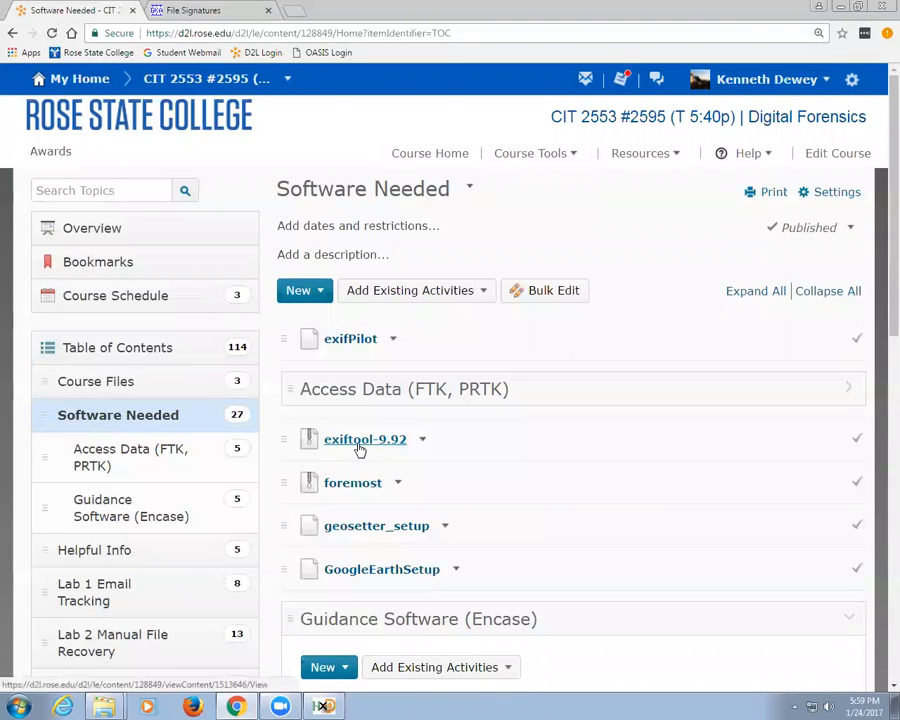
pyautogui.scroll(-10, 359, 450)
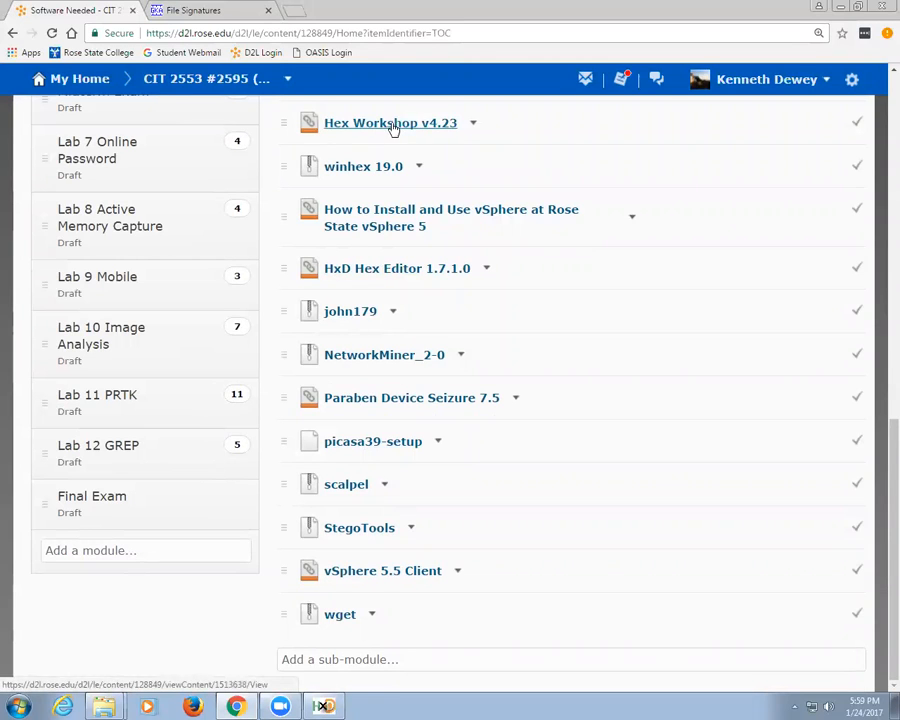
pyautogui.click(840, 7)
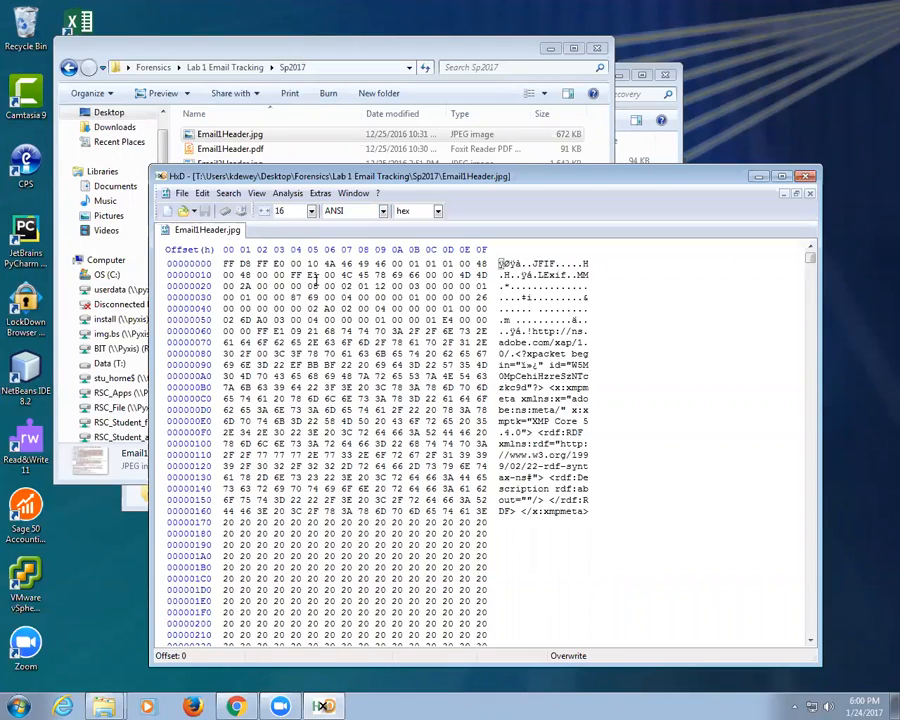
pyautogui.click(256, 194)
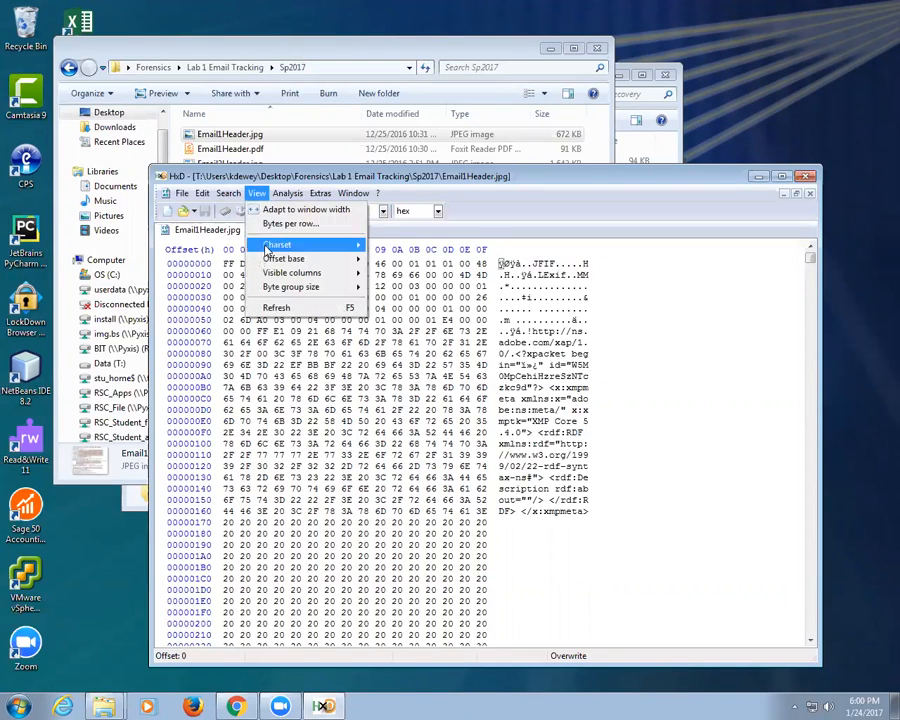
pyautogui.moveTo(288, 196)
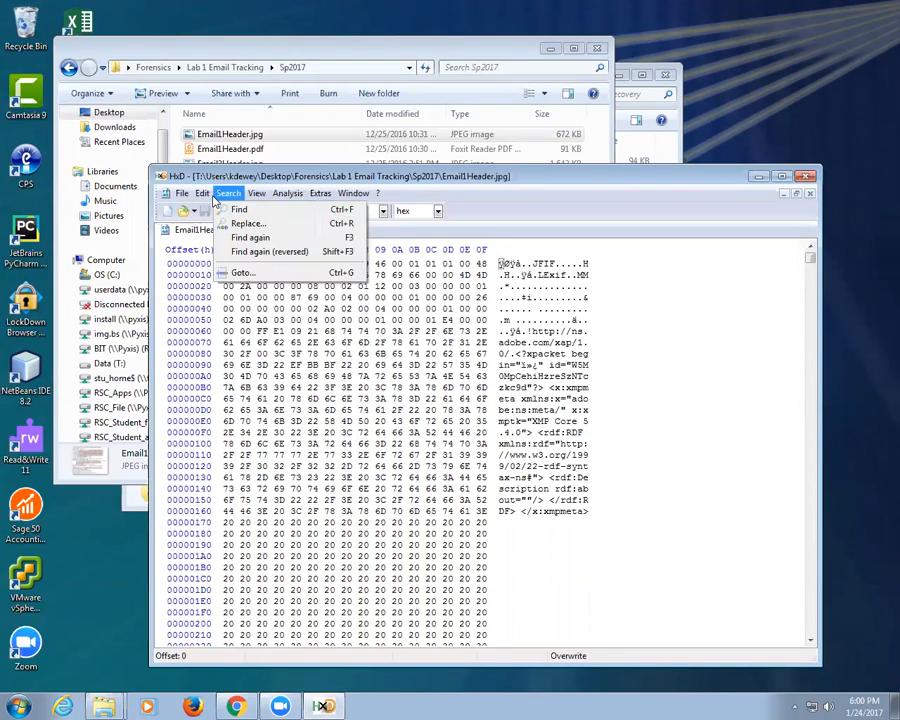
pyautogui.moveTo(181, 194)
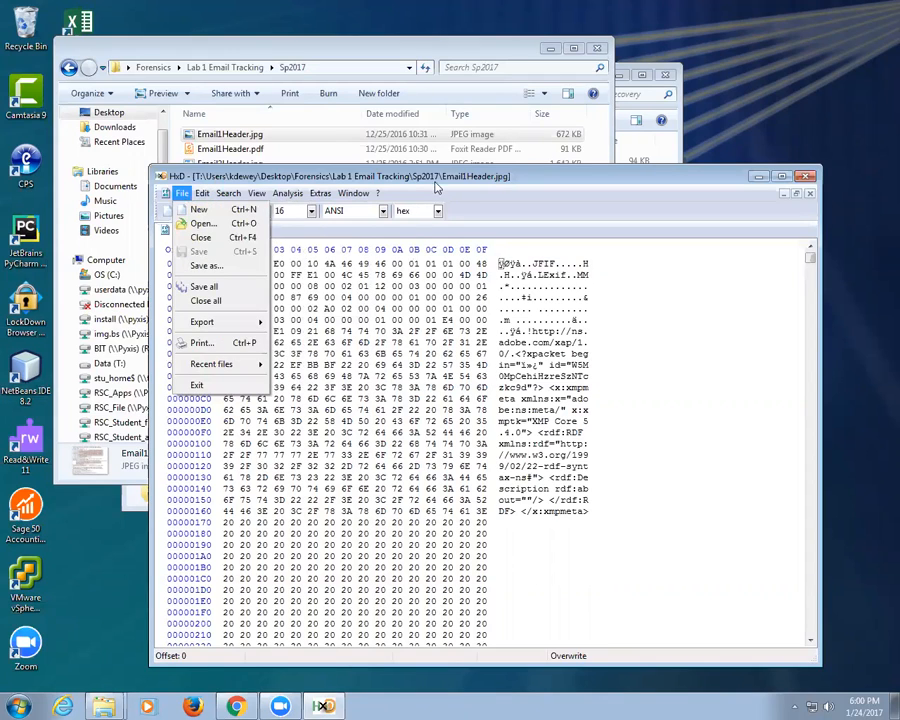
pyautogui.press('Escape')
pyautogui.press('Escape')
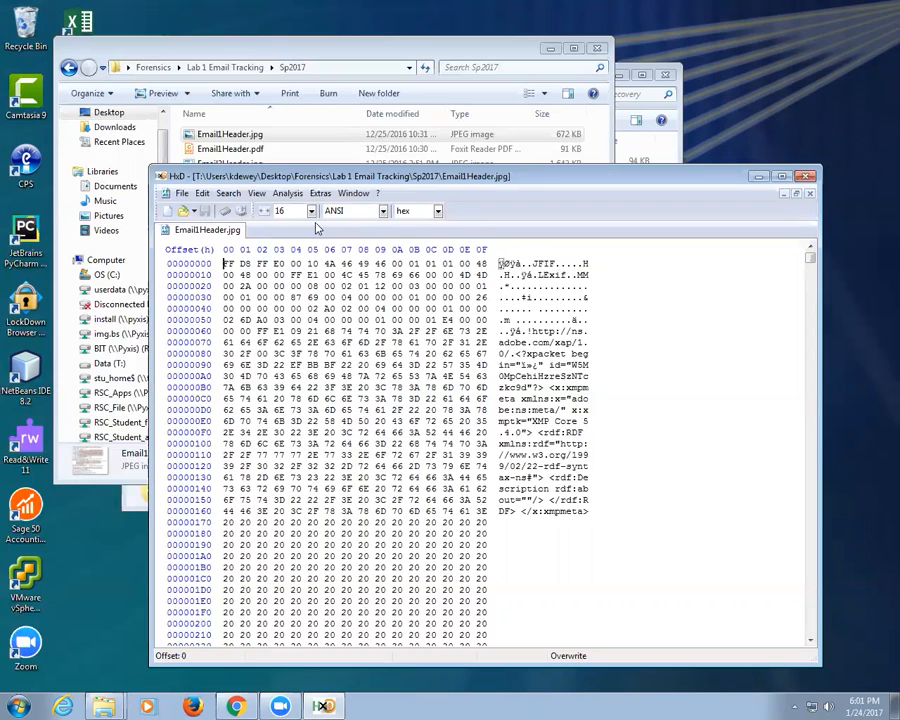
pyautogui.click(245, 706)
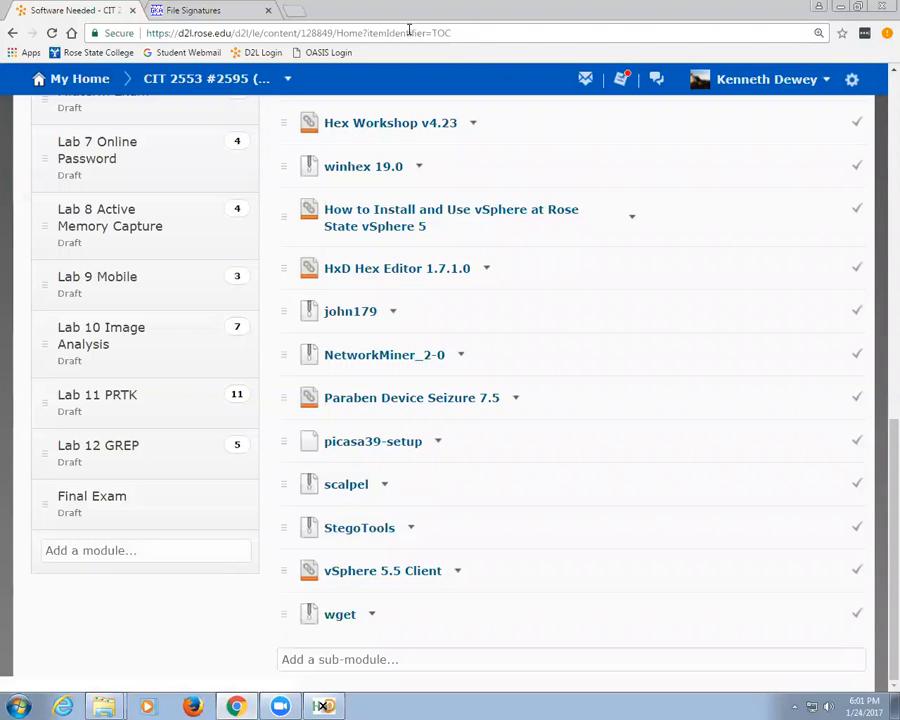
pyautogui.click(200, 10)
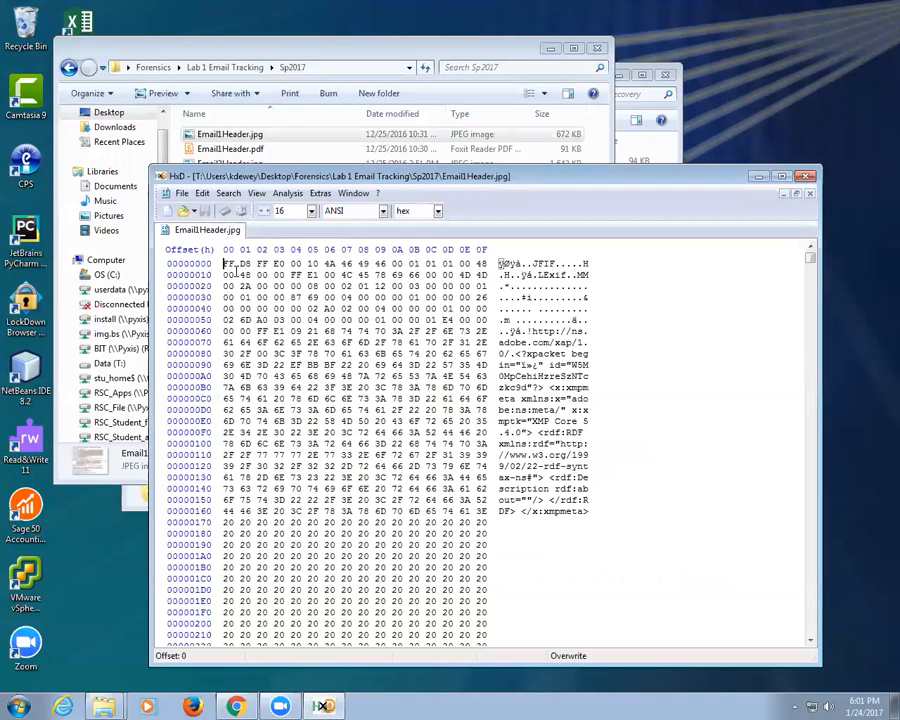
# Step: Scroll Email1Header.jpg to its FF D9 end, then load Email1Header.pdf as a second tab
pyautogui.scroll(-8, 446, 415)
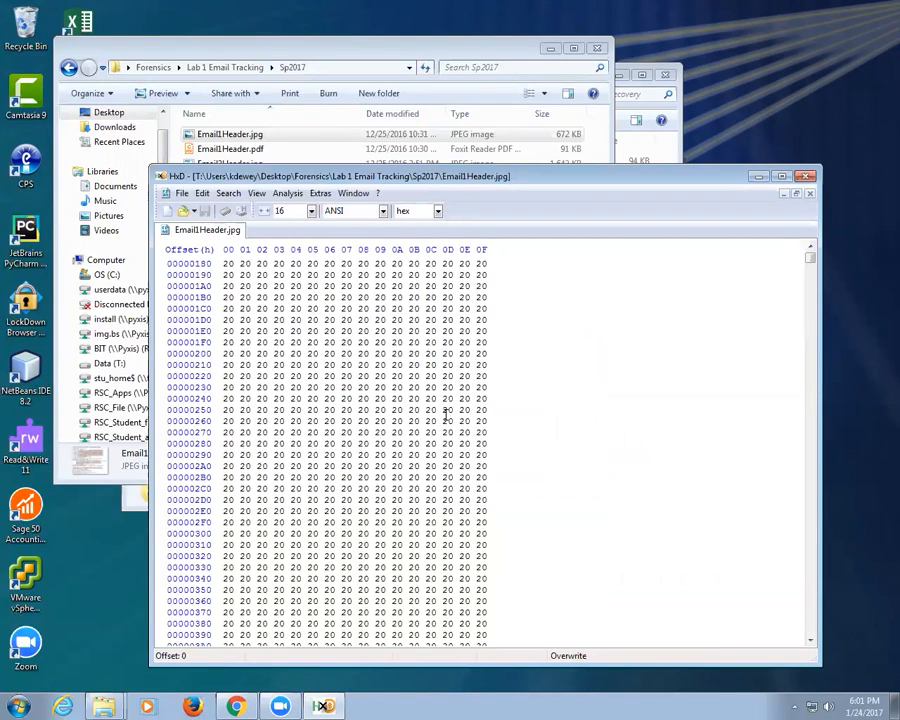
pyautogui.scroll(6, 445, 415)
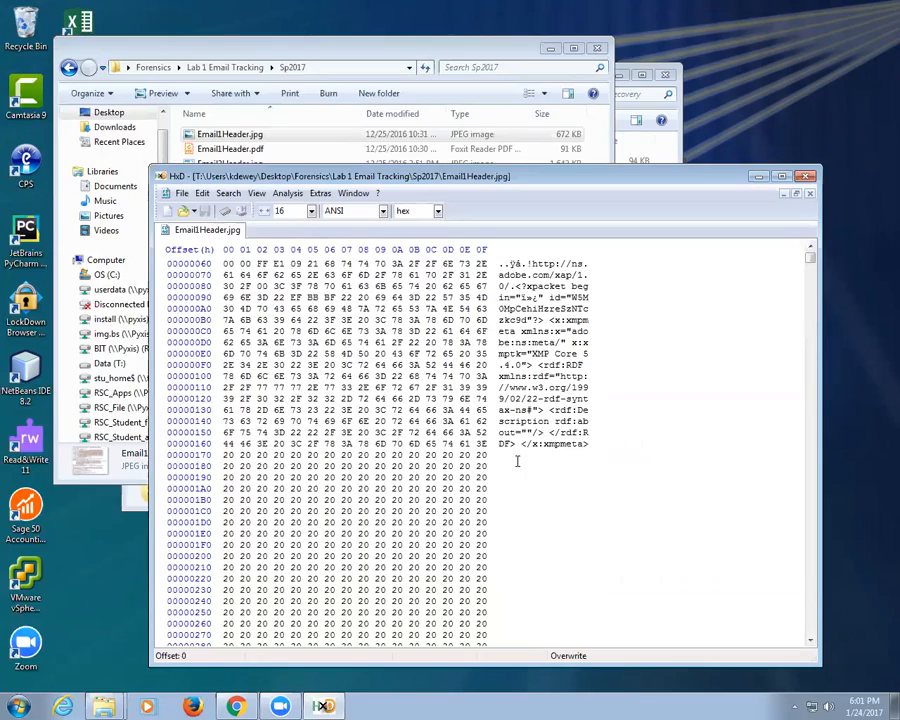
pyautogui.scroll(2, 516, 460)
pyautogui.scroll(-20, 513, 458)
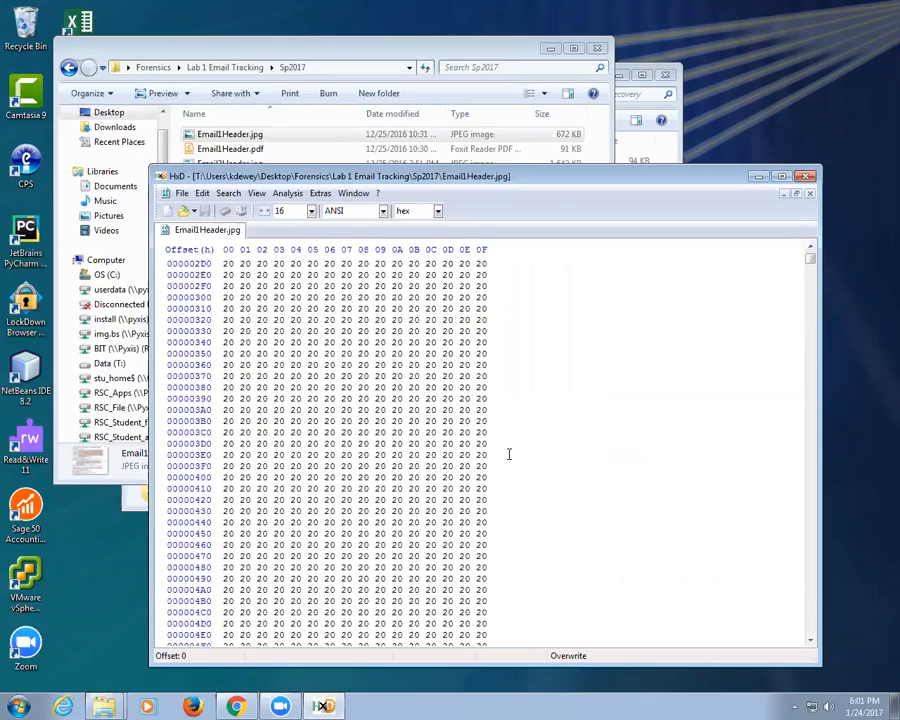
pyautogui.moveTo(811, 256); pyautogui.dragTo(816, 639)
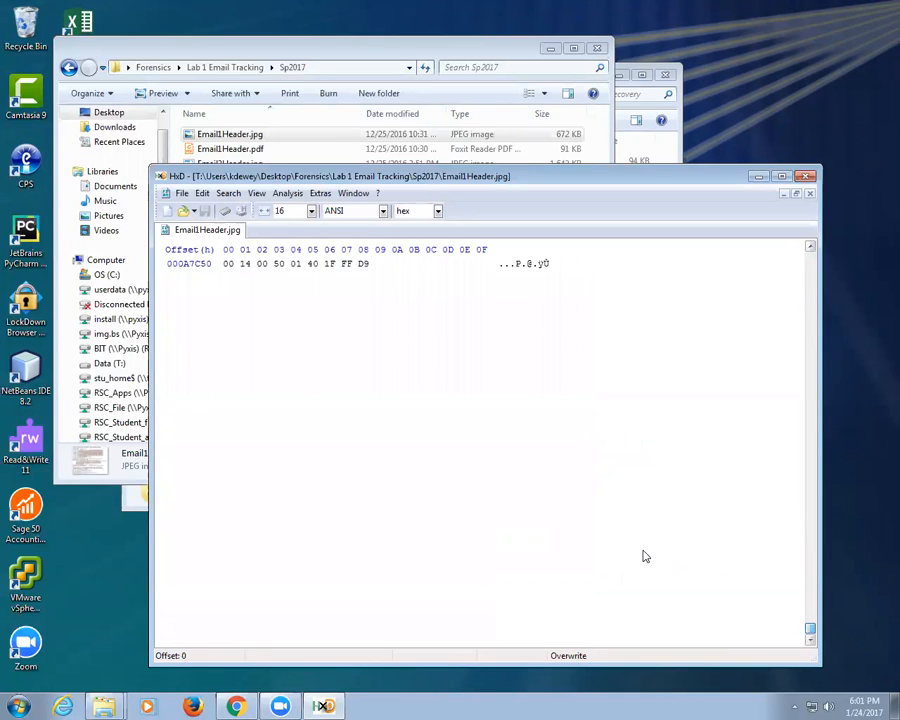
pyautogui.scroll(1, 523, 461)
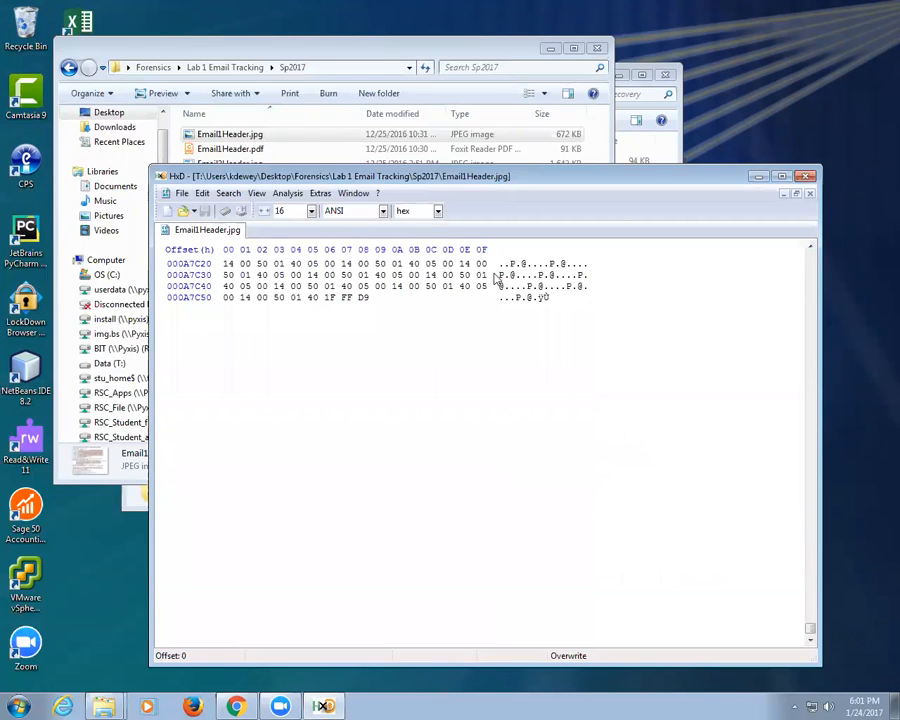
pyautogui.moveTo(250, 152); pyautogui.dragTo(365, 450)
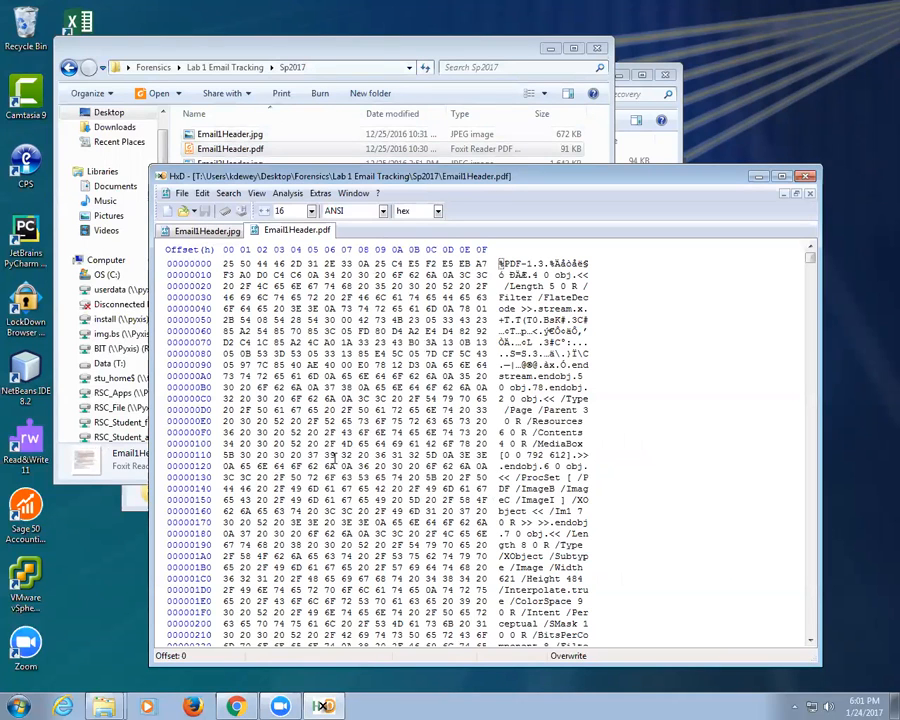
# Step: Find the pdf entry on the File Signatures page and highlight its %PDF signature
pyautogui.hotkey('alt', 'Tab')
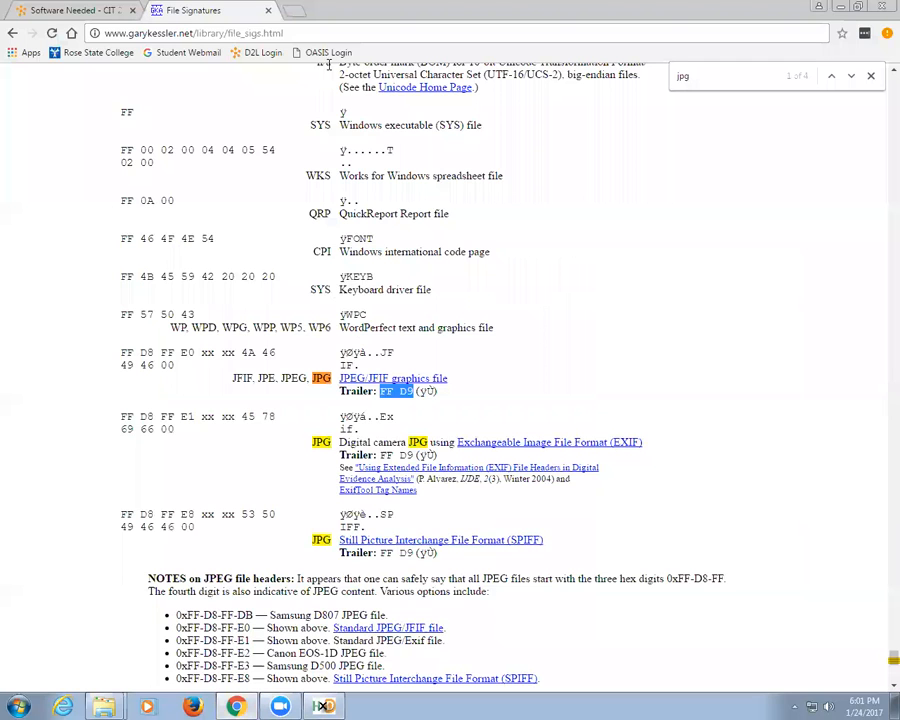
pyautogui.hotkey('ctrl', 'f')
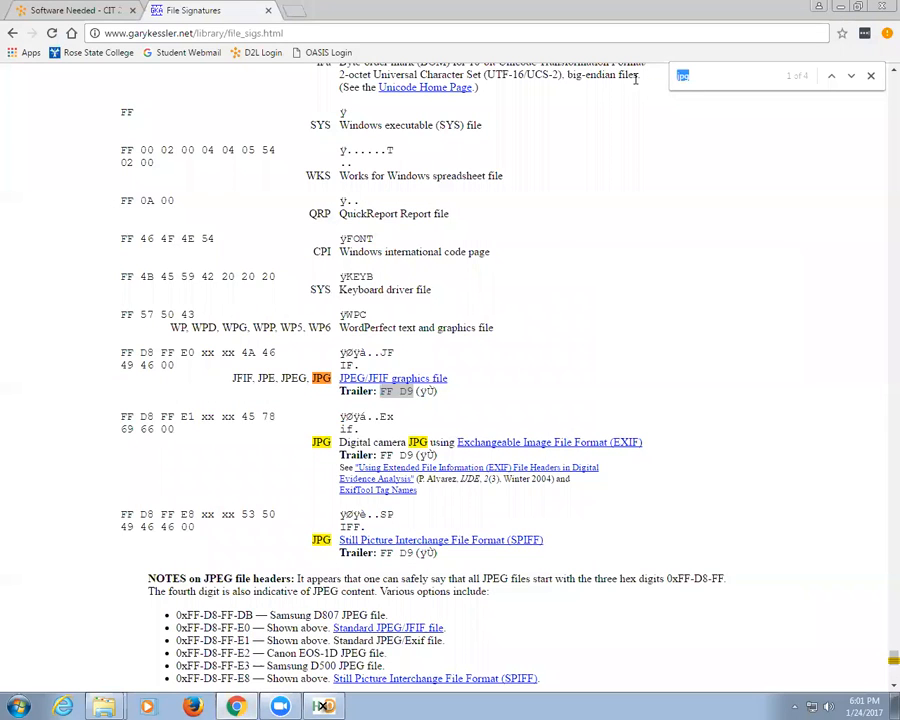
pyautogui.write('pdf')
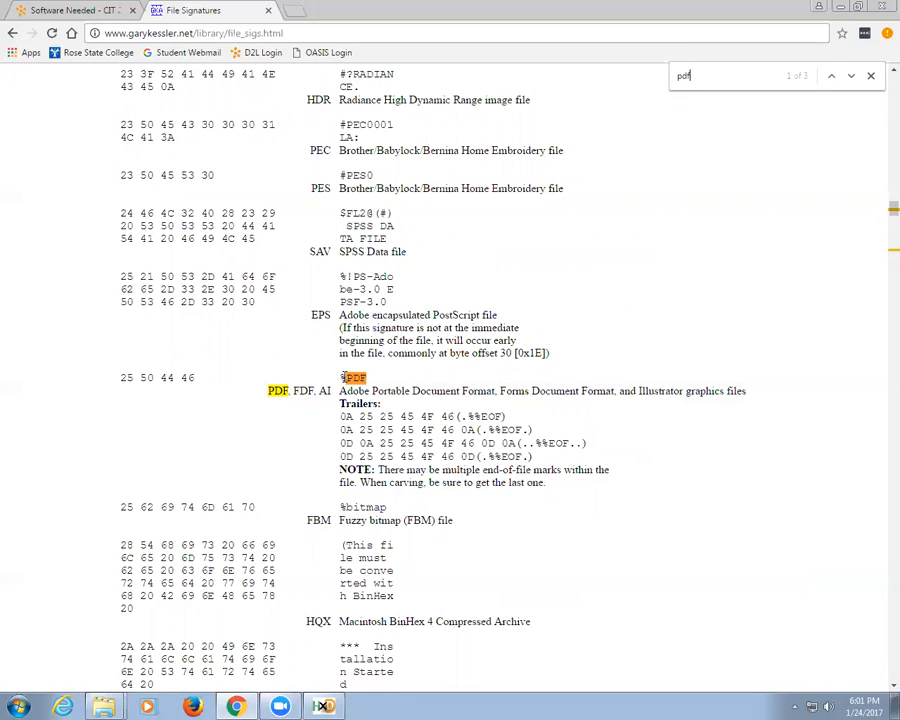
pyautogui.moveTo(342, 377); pyautogui.dragTo(377, 384)
pyautogui.click(322, 706)
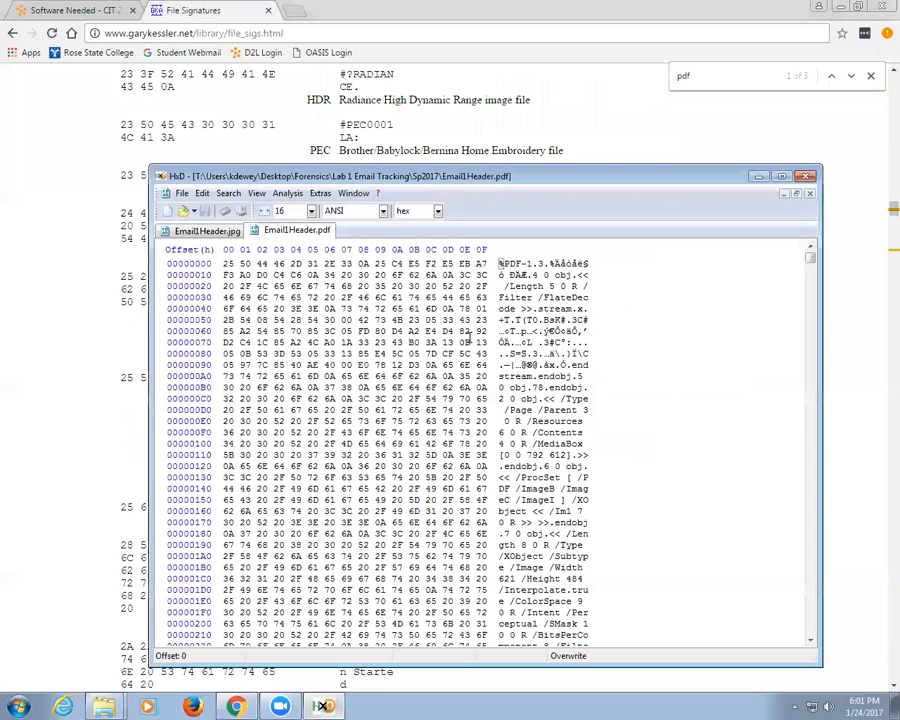
# Step: Select the %PDF- bytes 25 50 44 46 2D at offset 0, then scroll to the %%EOF trailer
pyautogui.moveTo(499, 263); pyautogui.dragTo(520, 264)
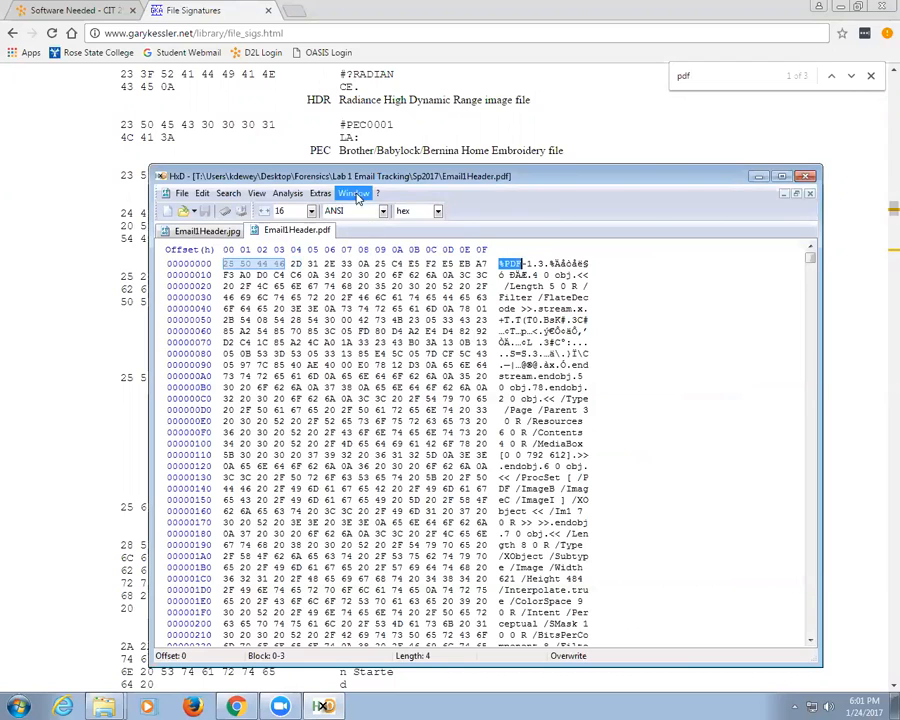
pyautogui.moveTo(348, 178); pyautogui.dragTo(318, 494)
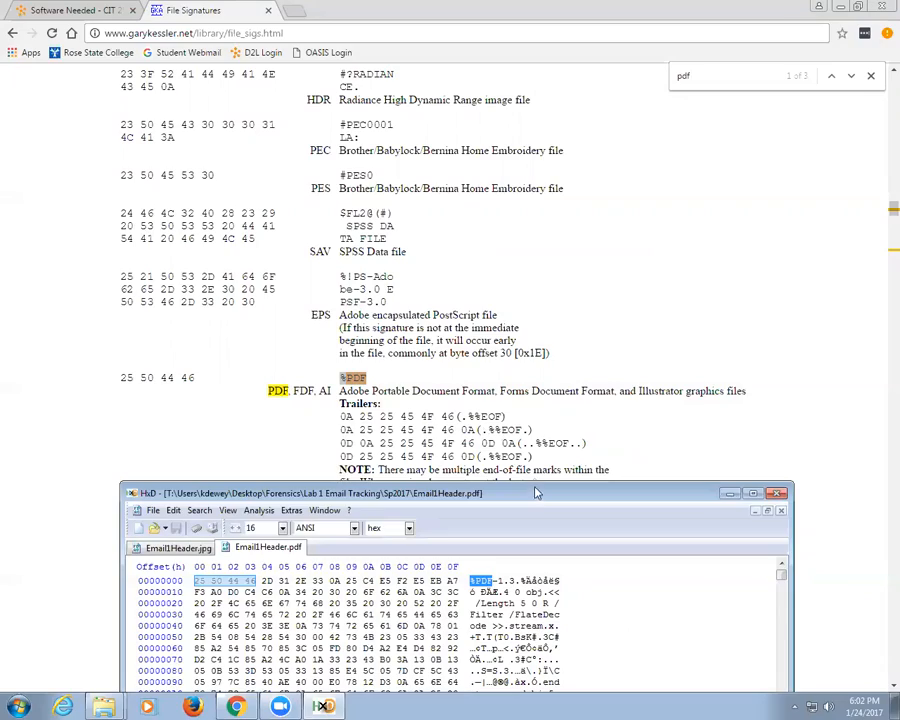
pyautogui.moveTo(535, 493); pyautogui.dragTo(493, 129)
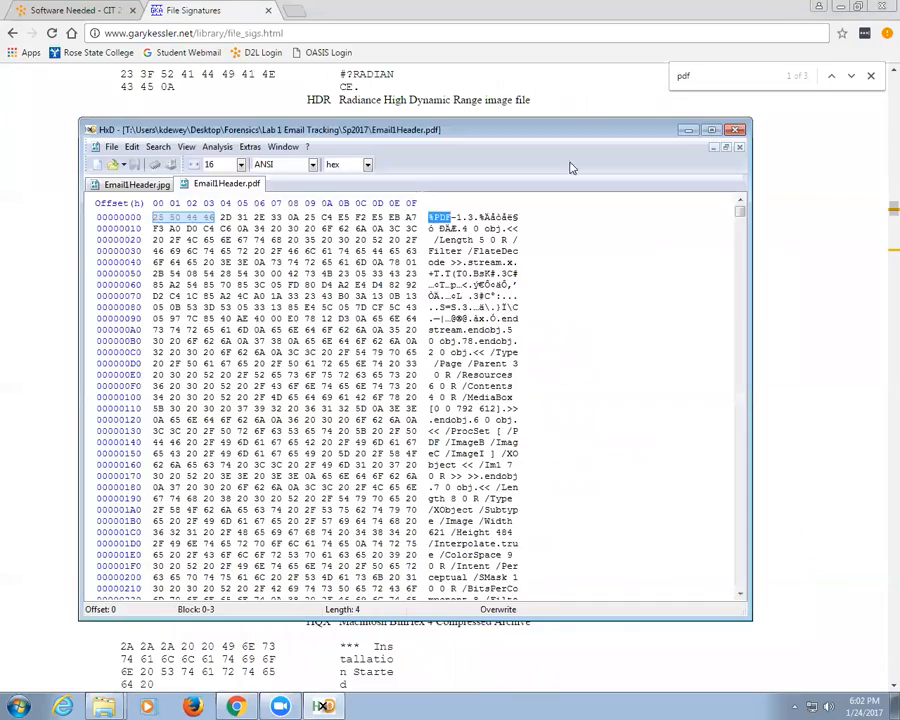
pyautogui.moveTo(740, 208); pyautogui.dragTo(741, 580)
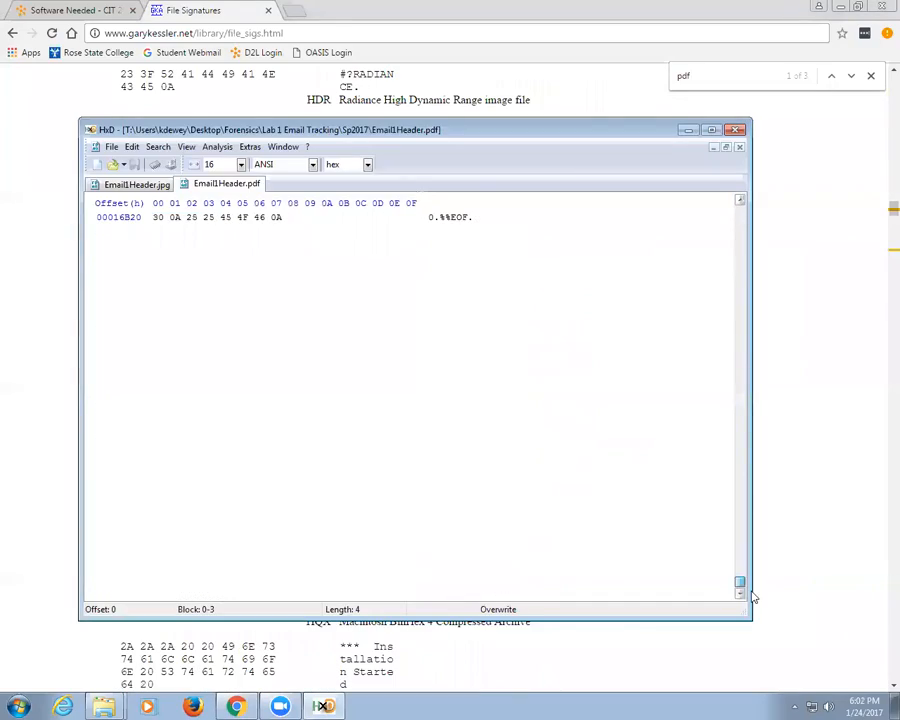
pyautogui.scroll(2, 466, 320)
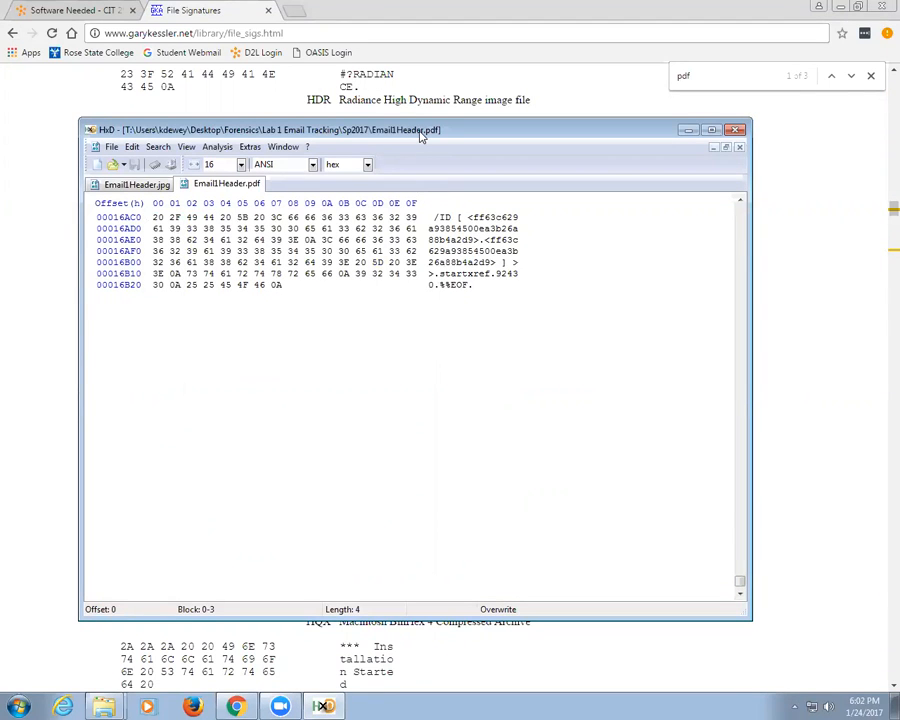
pyautogui.moveTo(421, 137); pyautogui.dragTo(469, 457)
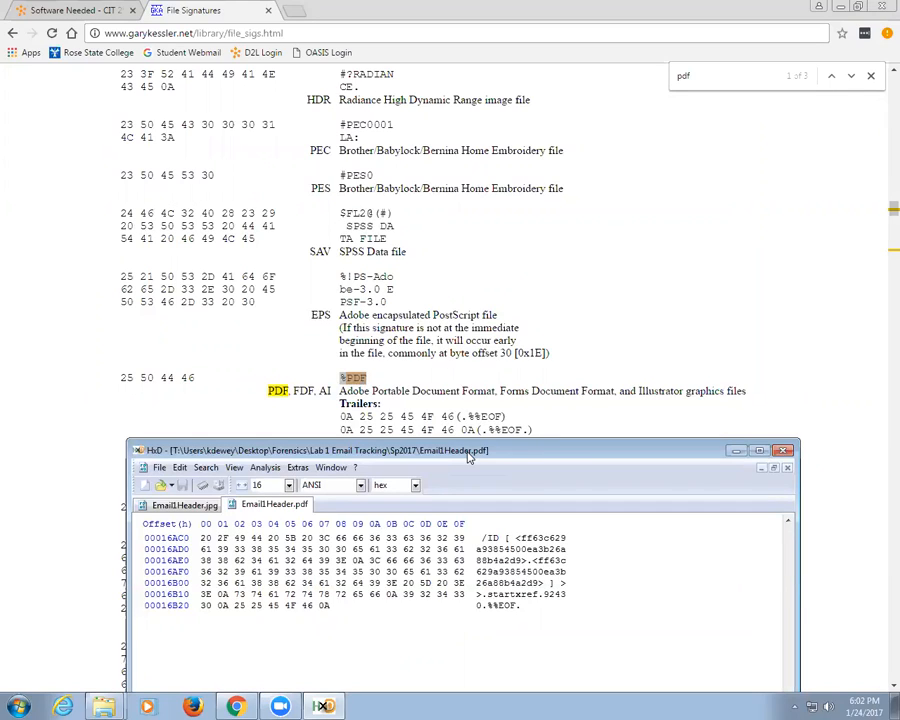
# Step: Close the Email1Header.pdf and Email1Header.jpg tabs, plus a stray Untitled1 file
pyautogui.moveTo(470, 455); pyautogui.dragTo(440, 154)
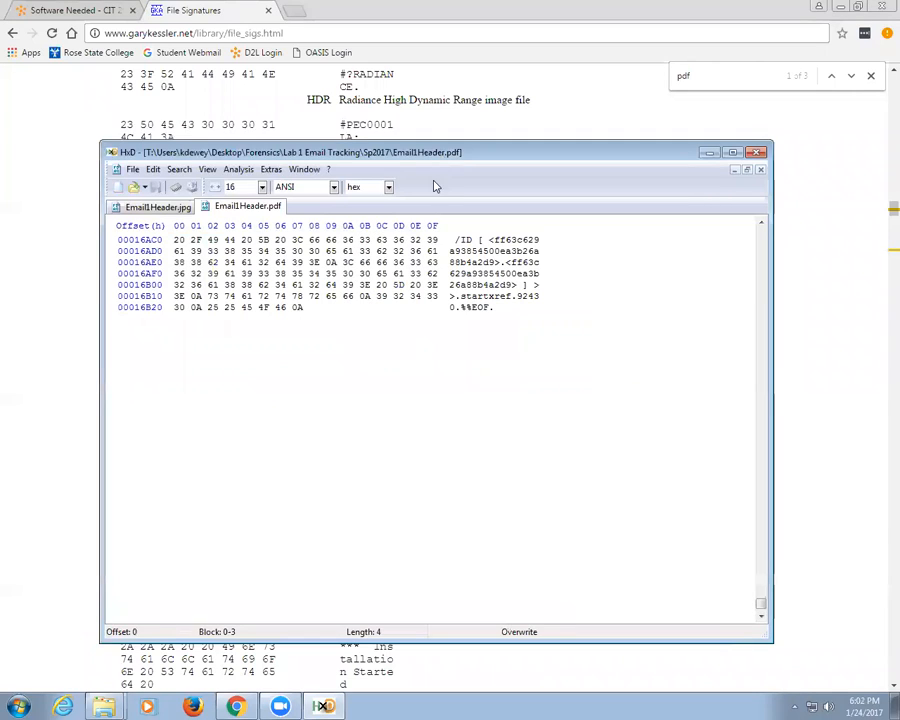
pyautogui.rightClick(276, 213)
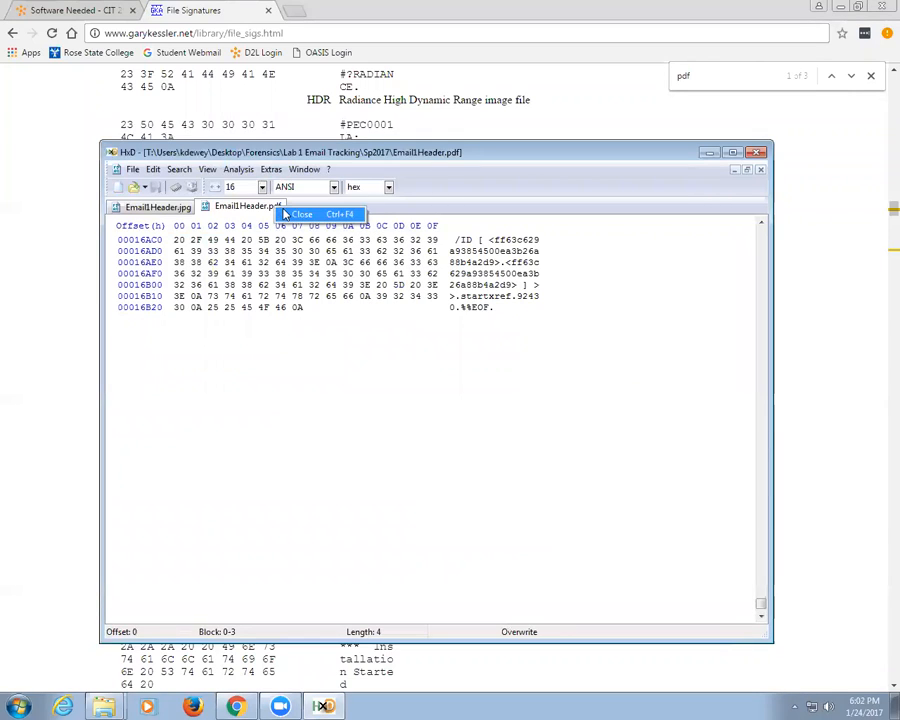
pyautogui.click(284, 218)
pyautogui.click(199, 217)
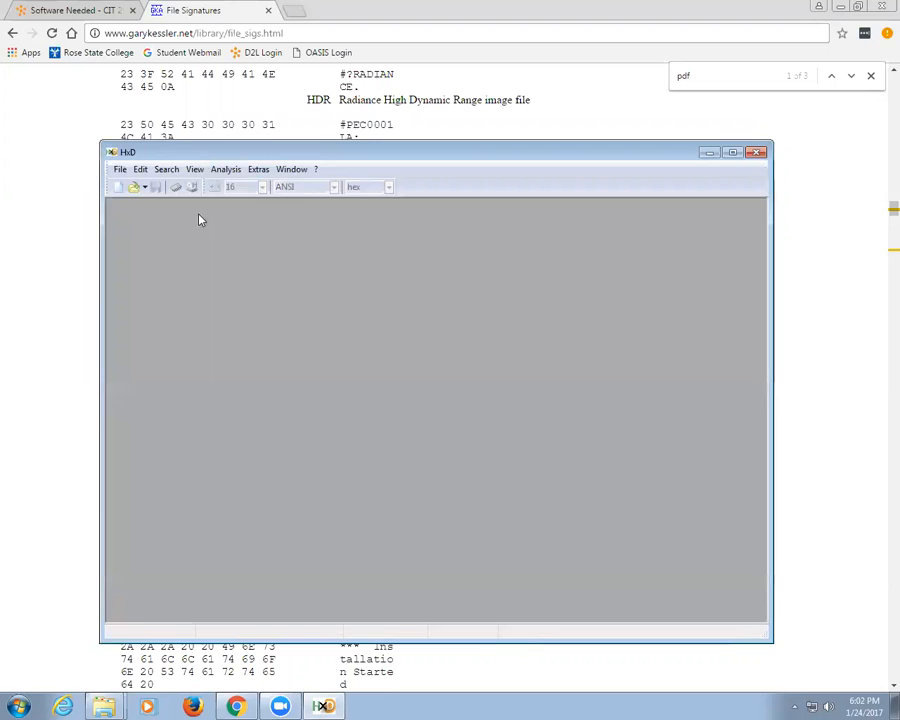
pyautogui.click(118, 191)
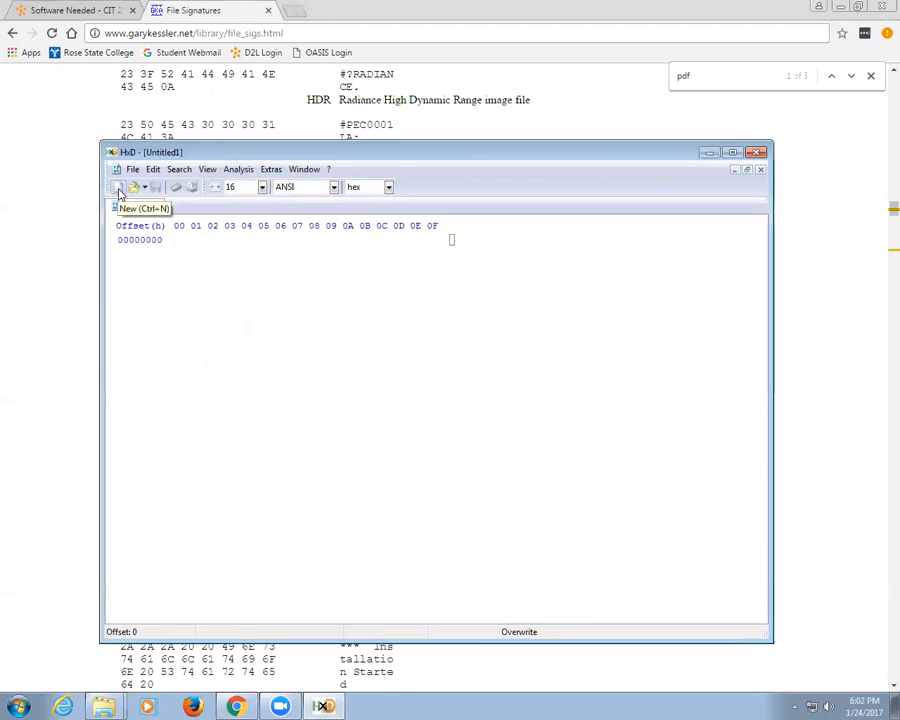
pyautogui.rightClick(142, 208)
pyautogui.click(157, 215)
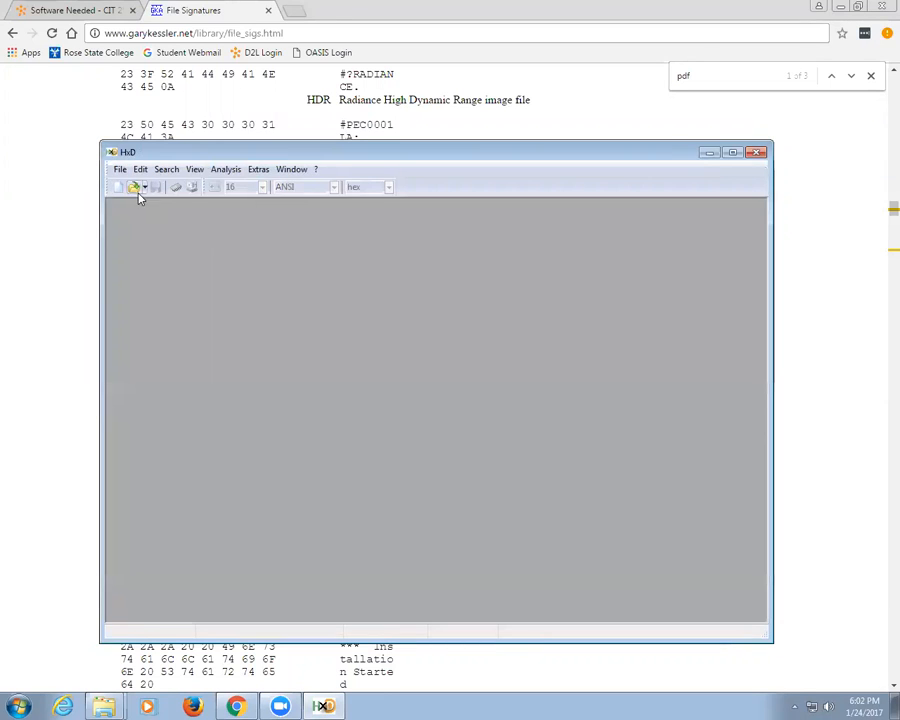
# Step: Open Lab 2 Image.001 from Desktop > Forensics > Lab 2 Manual File Recovery
pyautogui.click(120, 171)
pyautogui.click(135, 199)
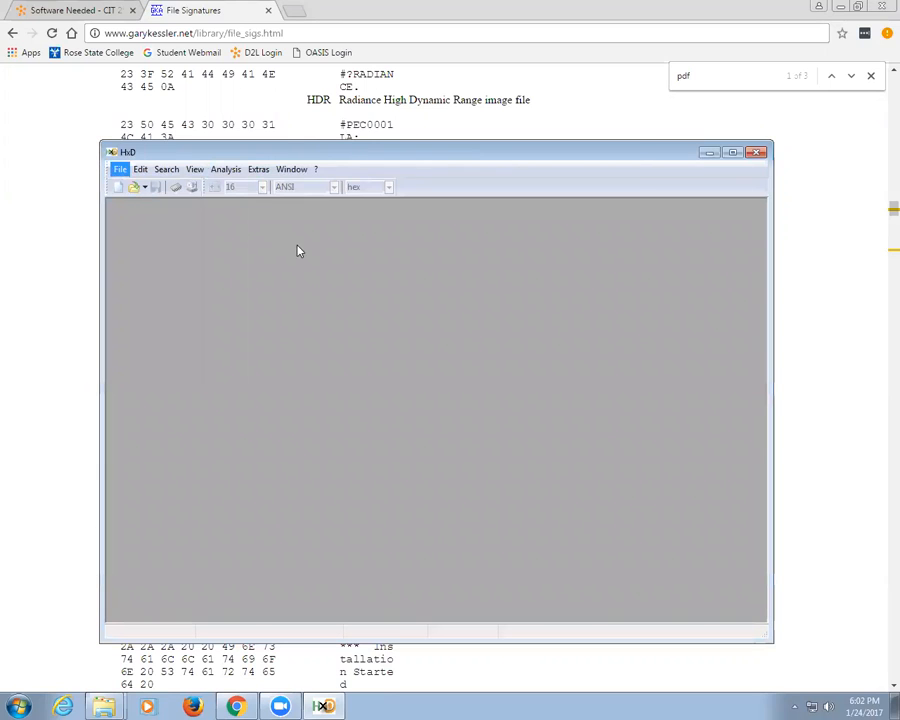
pyautogui.click(289, 252)
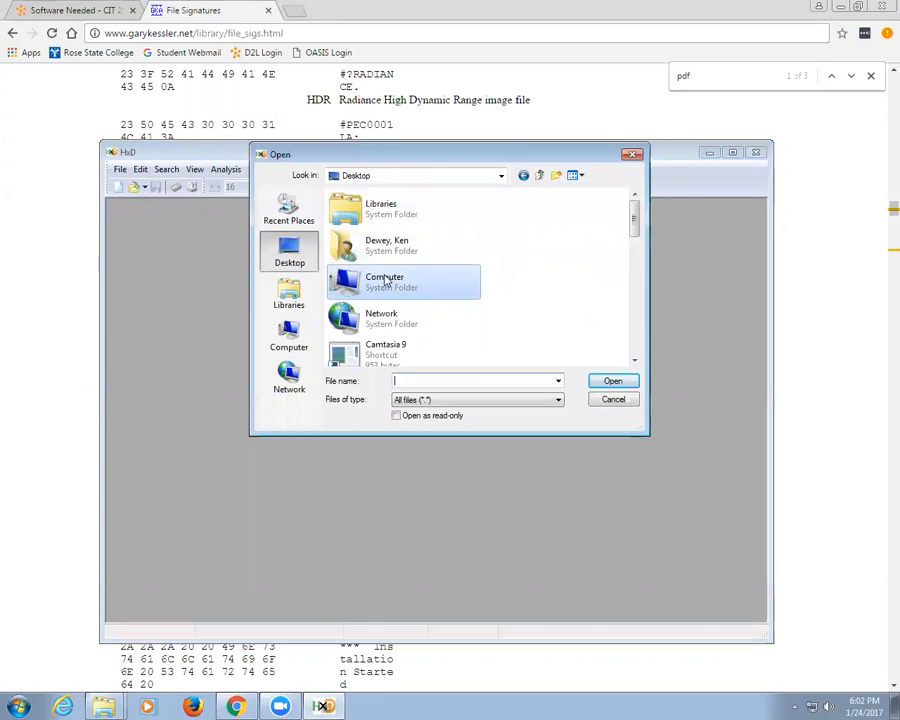
pyautogui.moveTo(636, 226); pyautogui.dragTo(631, 305)
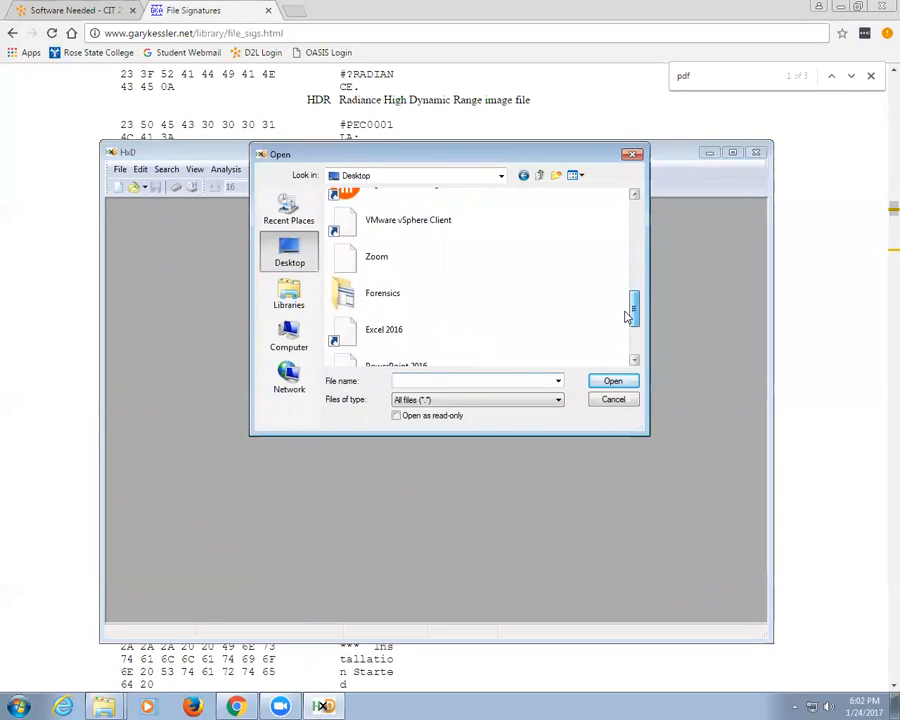
pyautogui.doubleClick(383, 308)
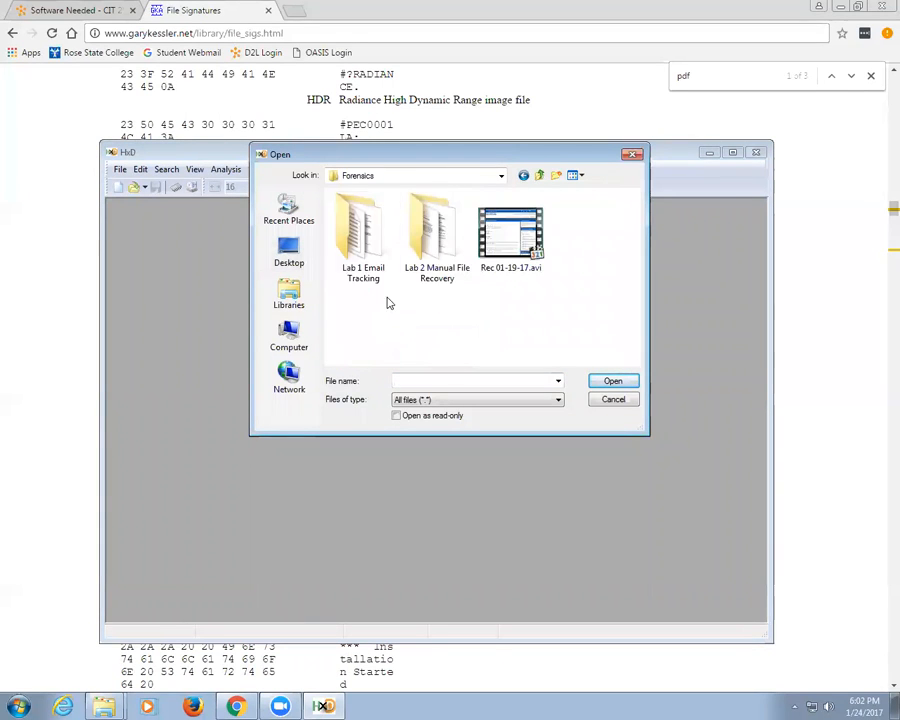
pyautogui.doubleClick(428, 255)
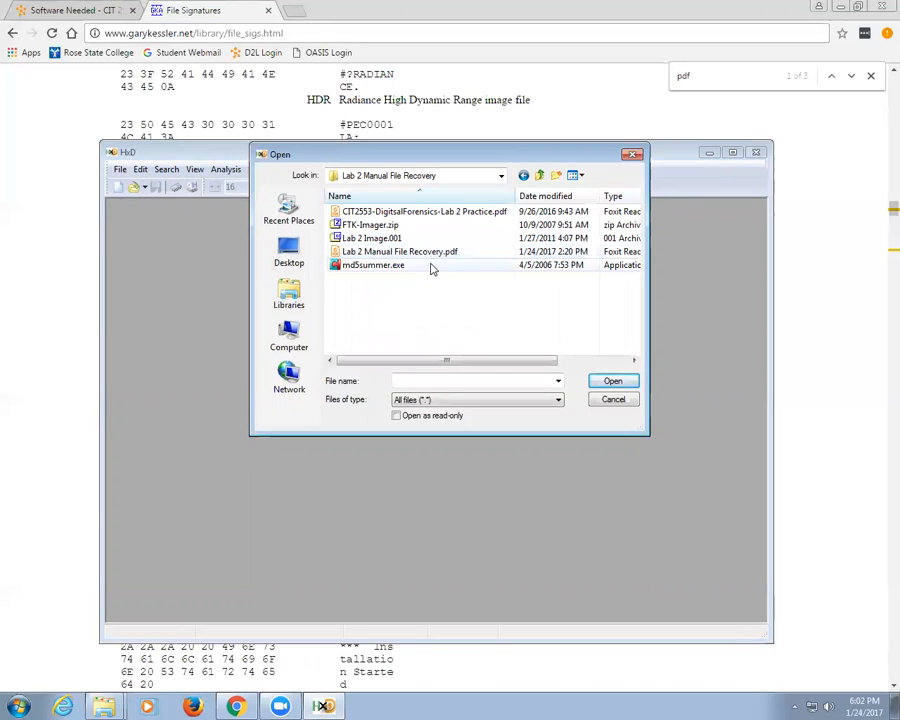
pyautogui.click(375, 239)
pyautogui.doubleClick(375, 240)
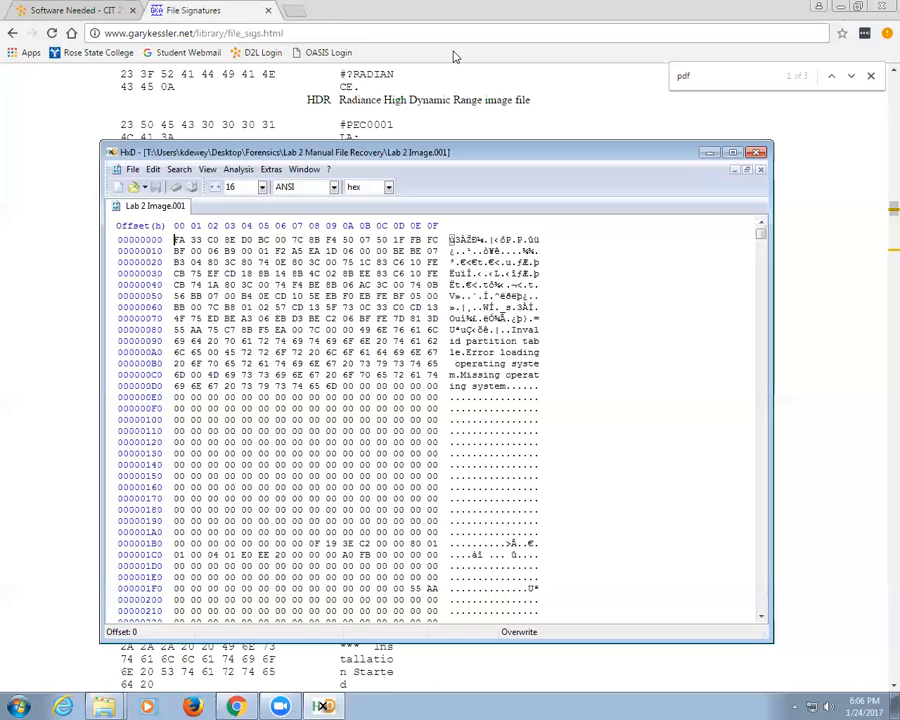
pyautogui.click(60, 12)
pyautogui.scroll(4, 108, 340)
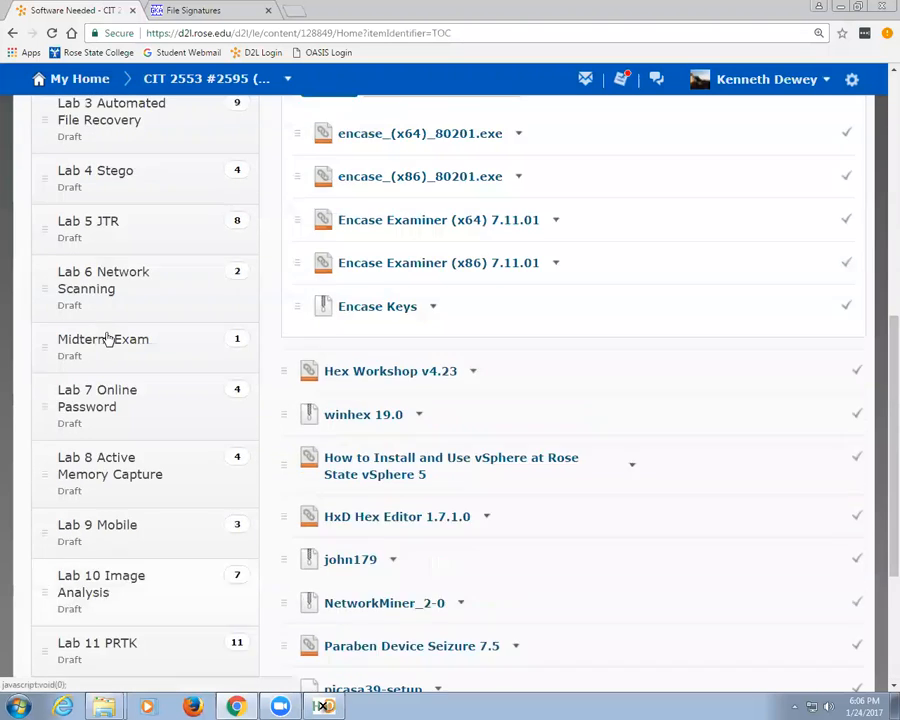
pyautogui.scroll(4, 100, 310)
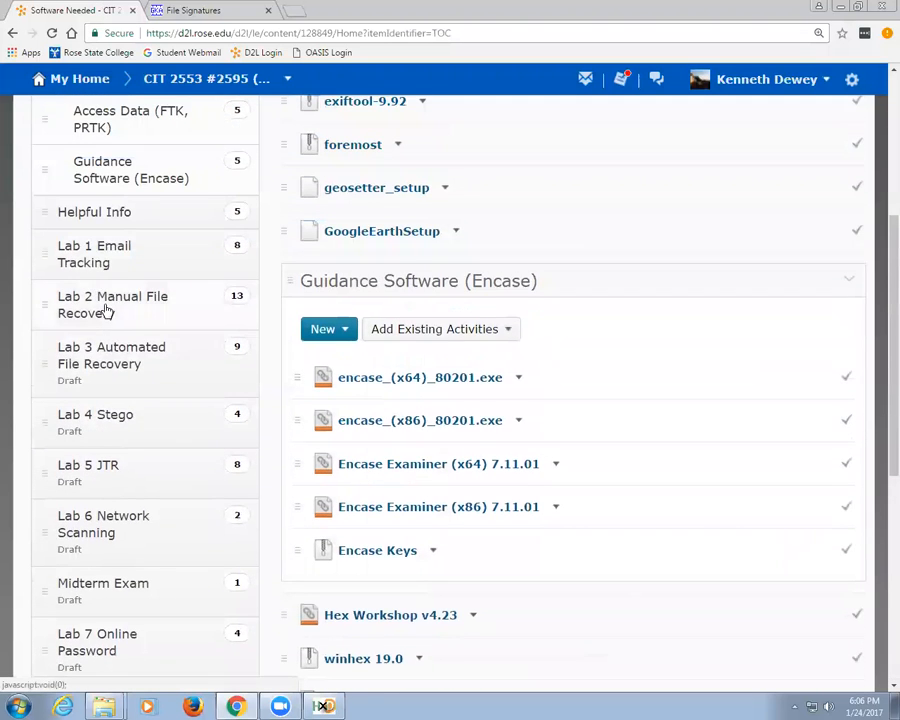
pyautogui.click(106, 306)
pyautogui.scroll(-1, 542, 388)
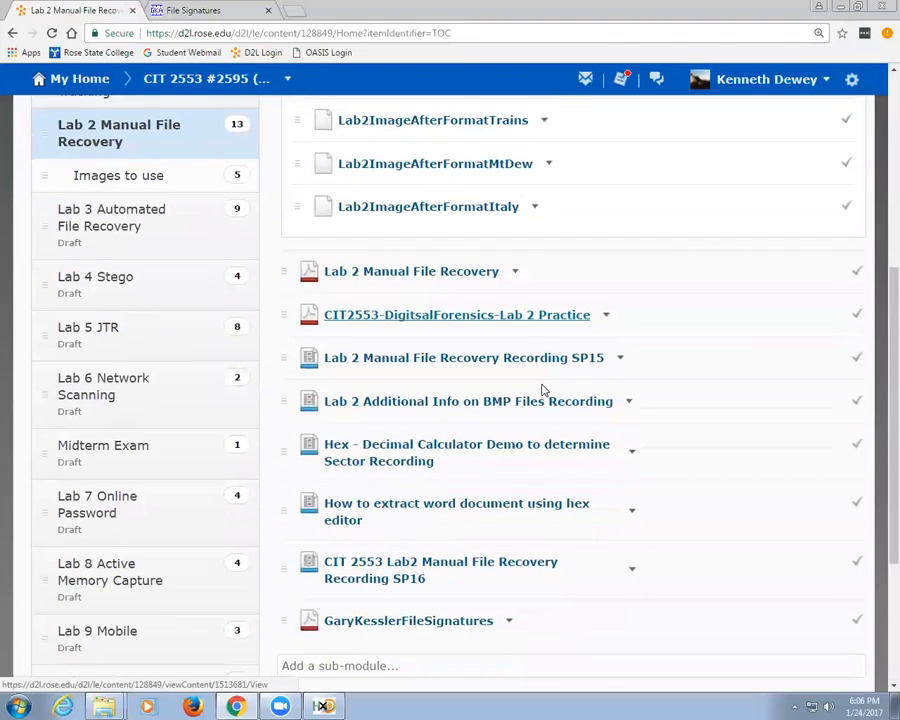
pyautogui.scroll(-2, 491, 367)
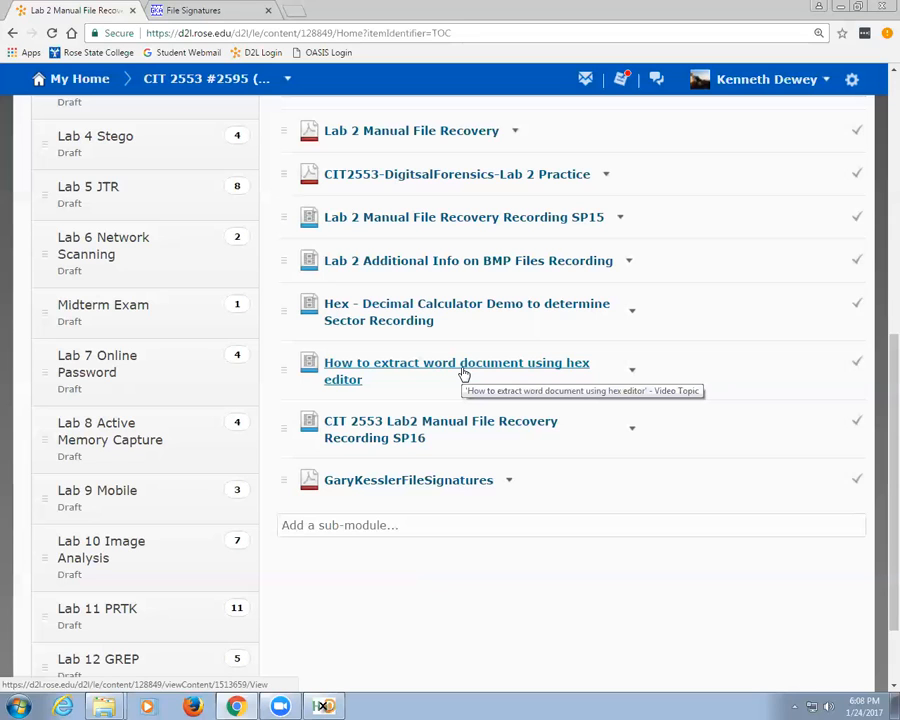
# Step: Return Lab 2 Image.001 to offset 0 and check the PDF signature 25 50 44 46 on the reference page
pyautogui.hotkey('alt', 'Tab')
pyautogui.scroll(-20, 355, 522)
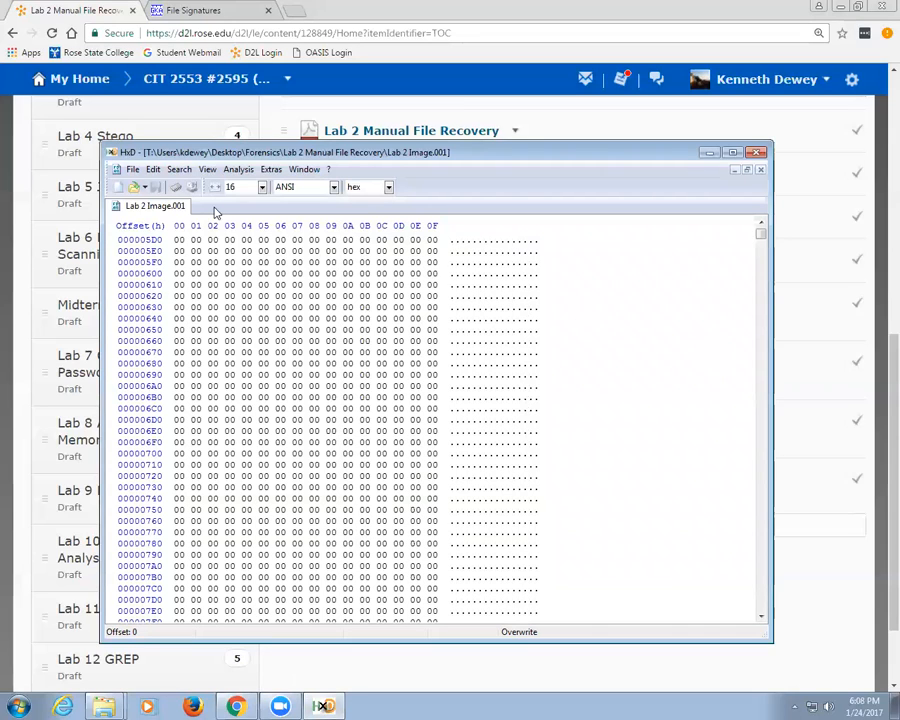
pyautogui.click(761, 224)
pyautogui.scroll(17, 630, 268)
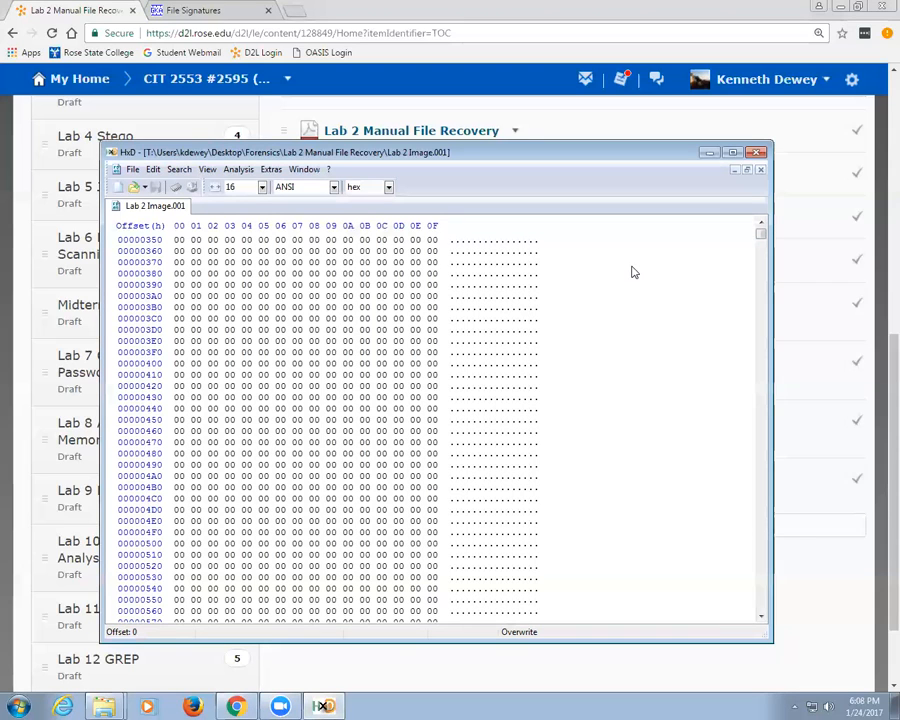
pyautogui.scroll(14, 540, 316)
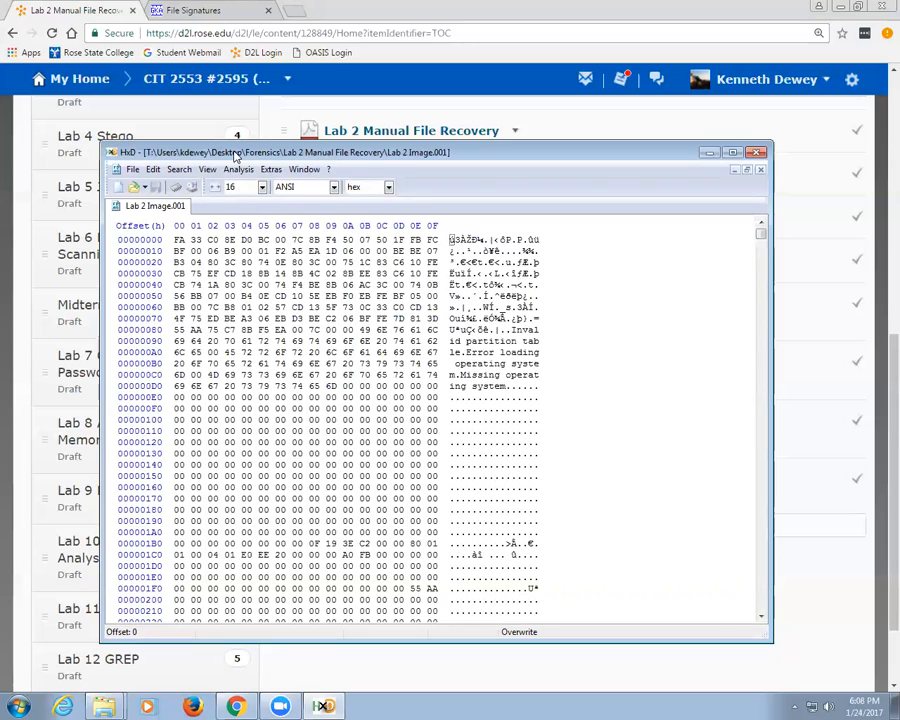
pyautogui.moveTo(236, 155); pyautogui.dragTo(246, 218)
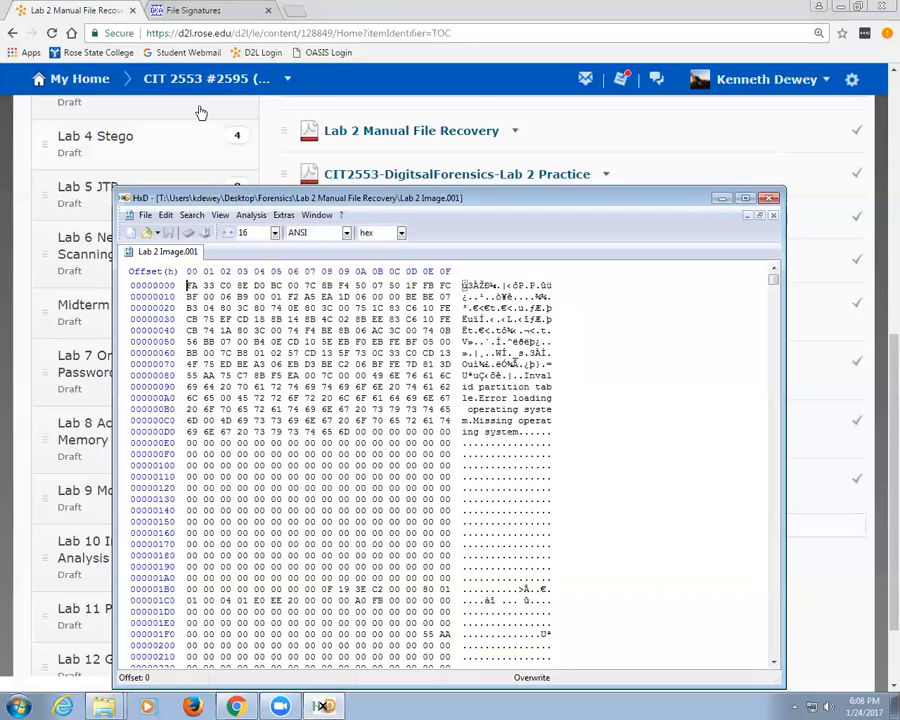
pyautogui.click(183, 10)
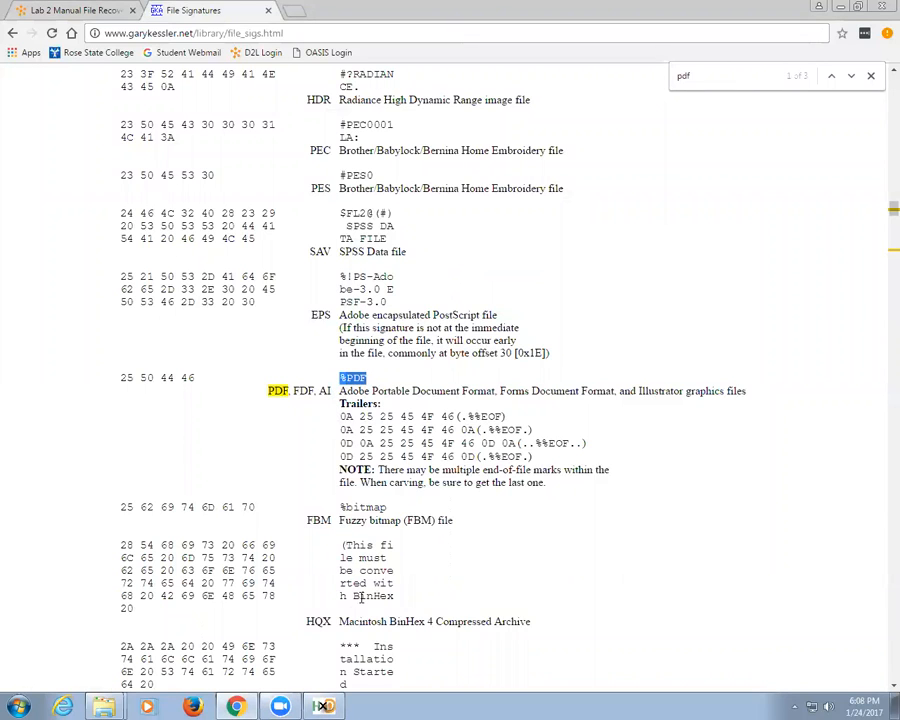
pyautogui.click(323, 706)
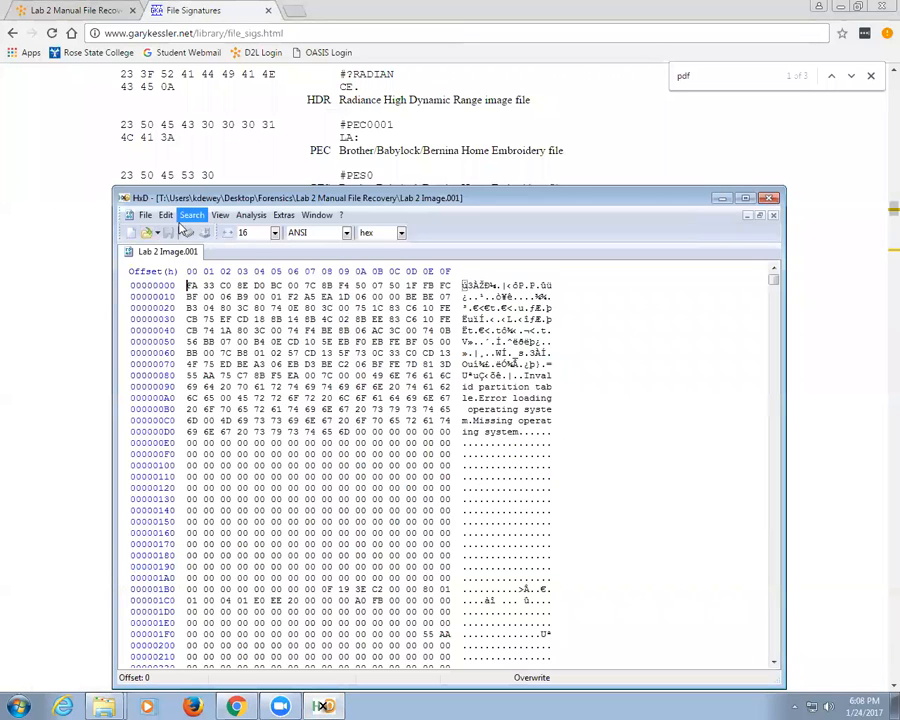
# Step: Find the text string %PDF in Lab 2 Image.001, landing on %PDF-1.7 at offset 290A00
pyautogui.click(196, 216)
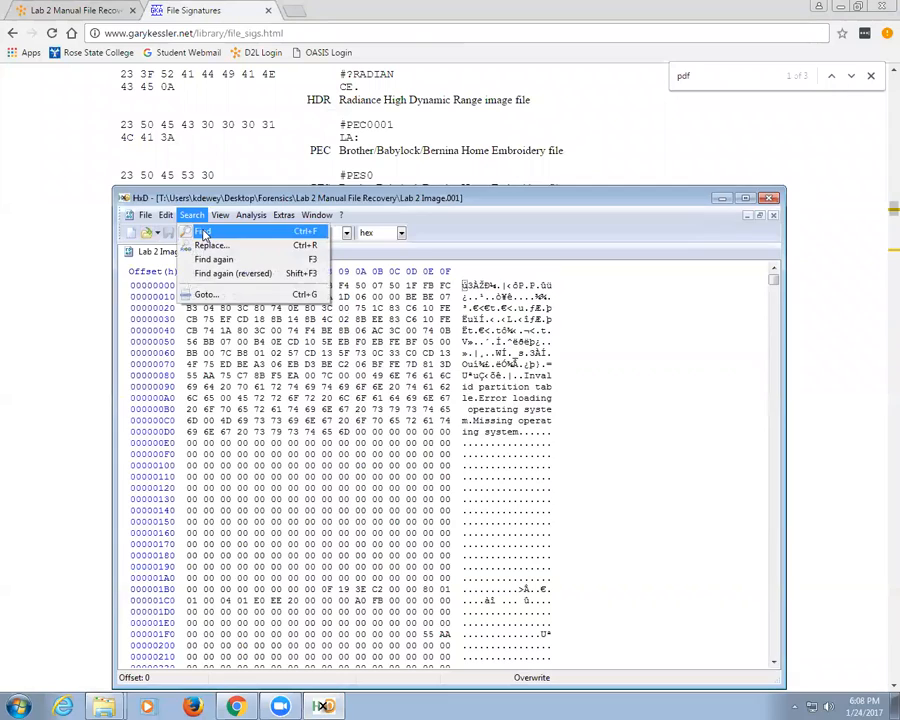
pyautogui.click(203, 233)
pyautogui.click(430, 409)
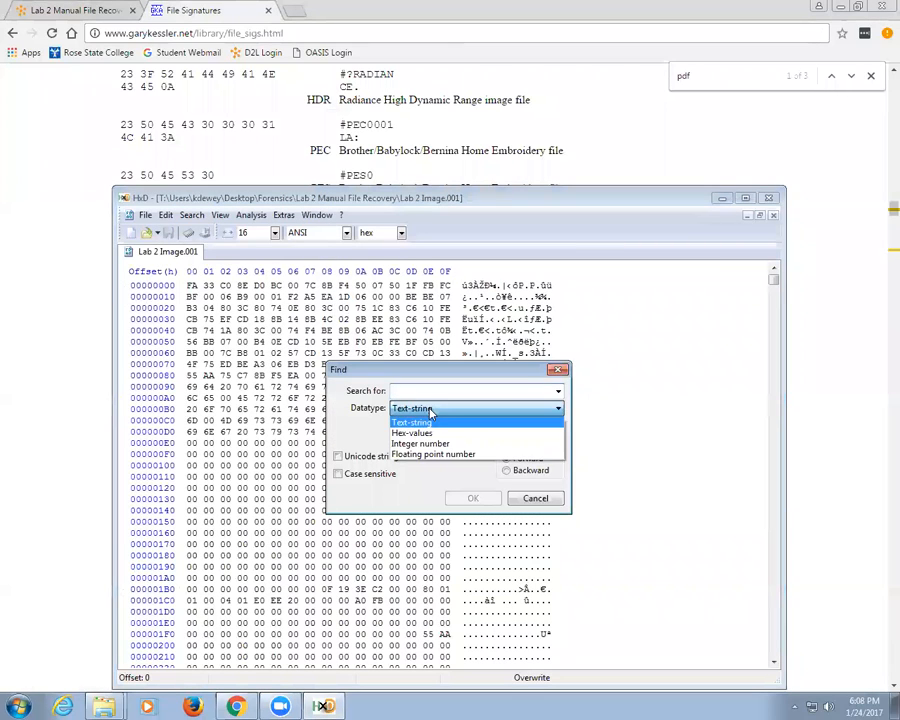
pyautogui.click(426, 432)
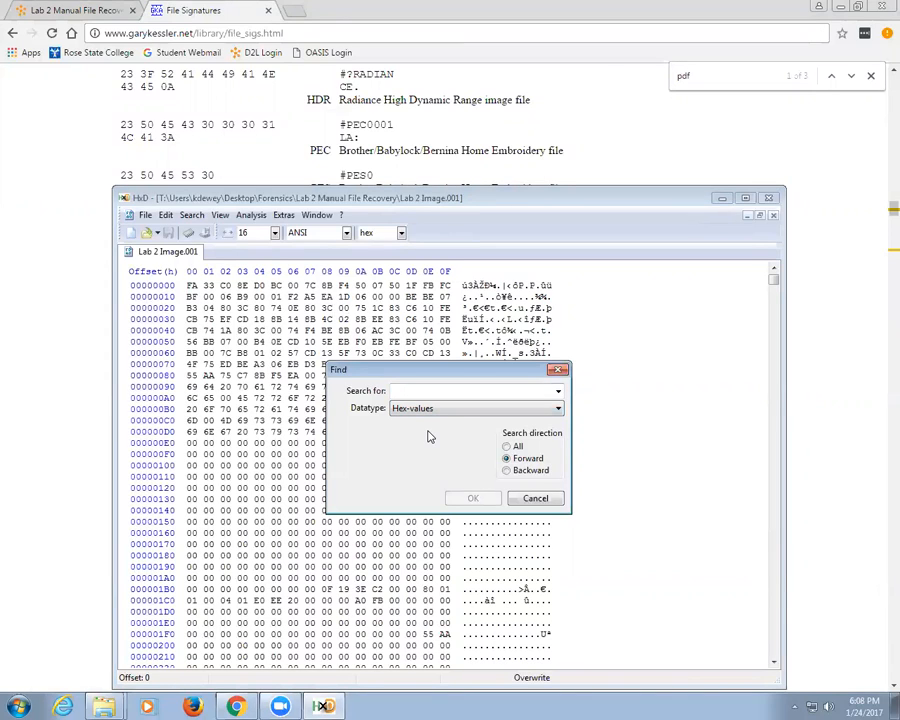
pyautogui.click(437, 408)
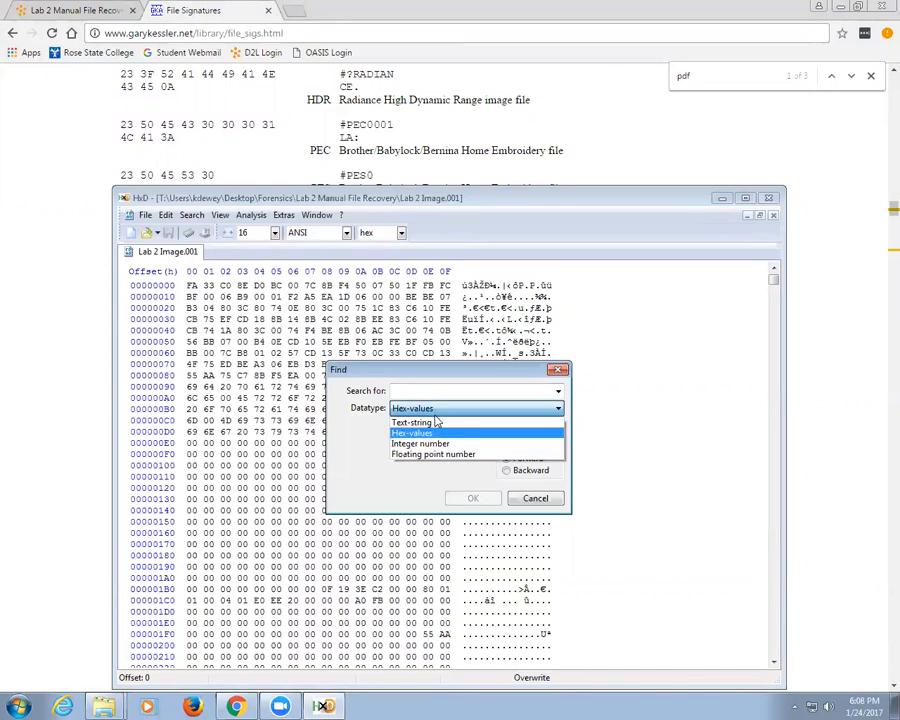
pyautogui.click(434, 419)
pyautogui.click(430, 391)
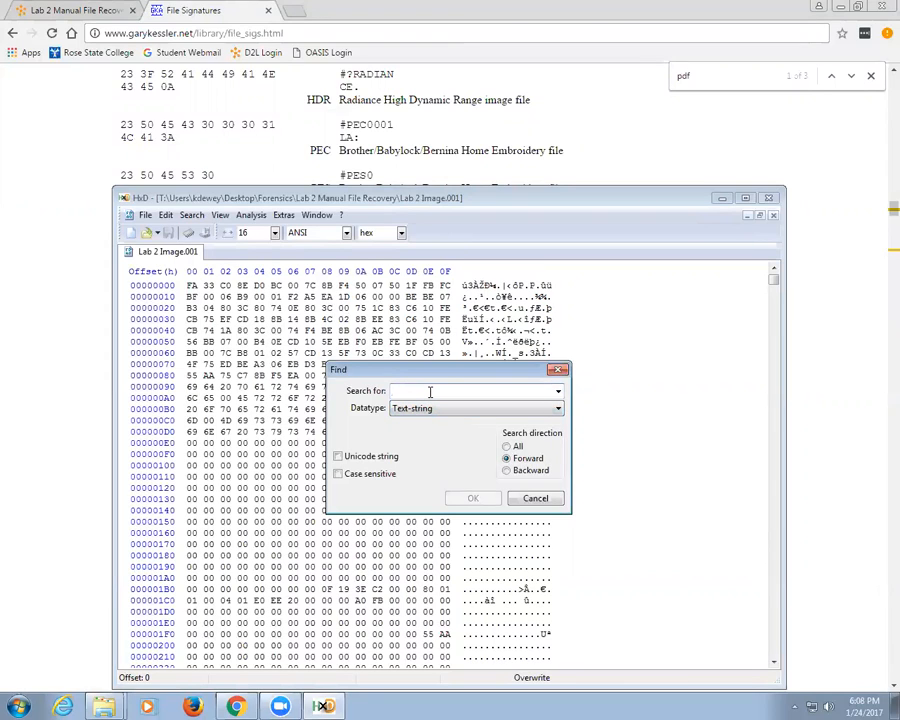
pyautogui.write('%PDF')
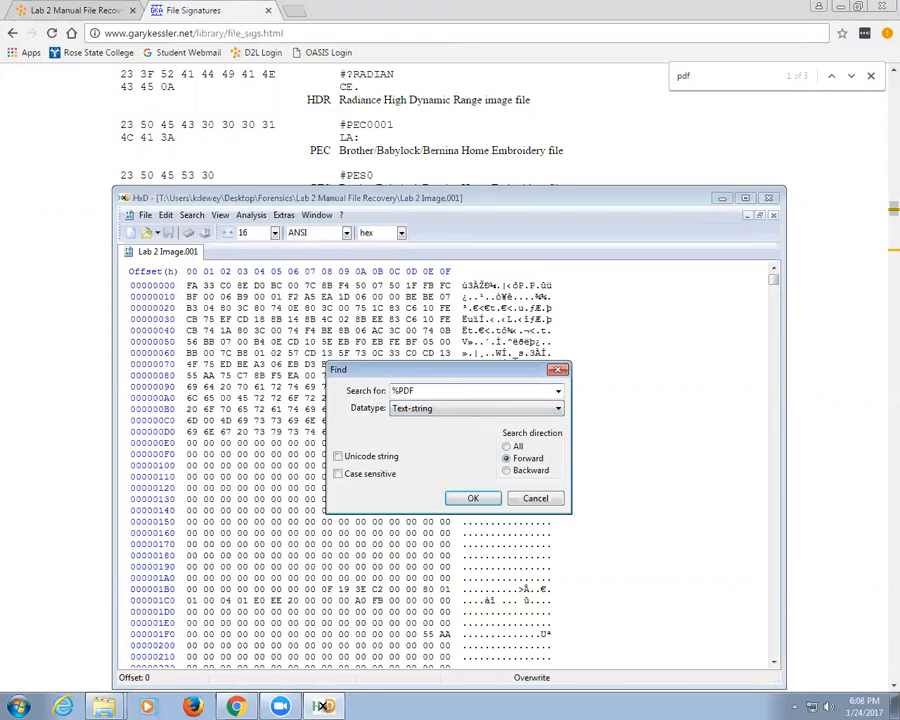
pyautogui.click(474, 497)
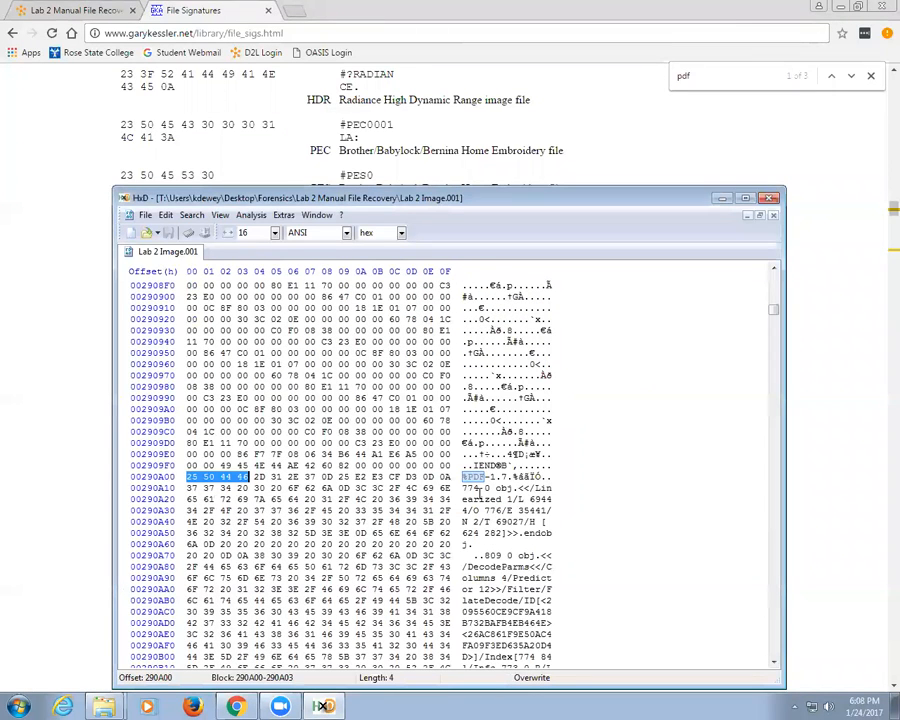
pyautogui.click(198, 214)
# Step: Search again for %PDF, dismiss the 'Can't find' message, and move the caret back to the image's first byte
pyautogui.click(223, 264)
pyautogui.click(496, 399)
pyautogui.moveTo(775, 309); pyautogui.dragTo(775, 270)
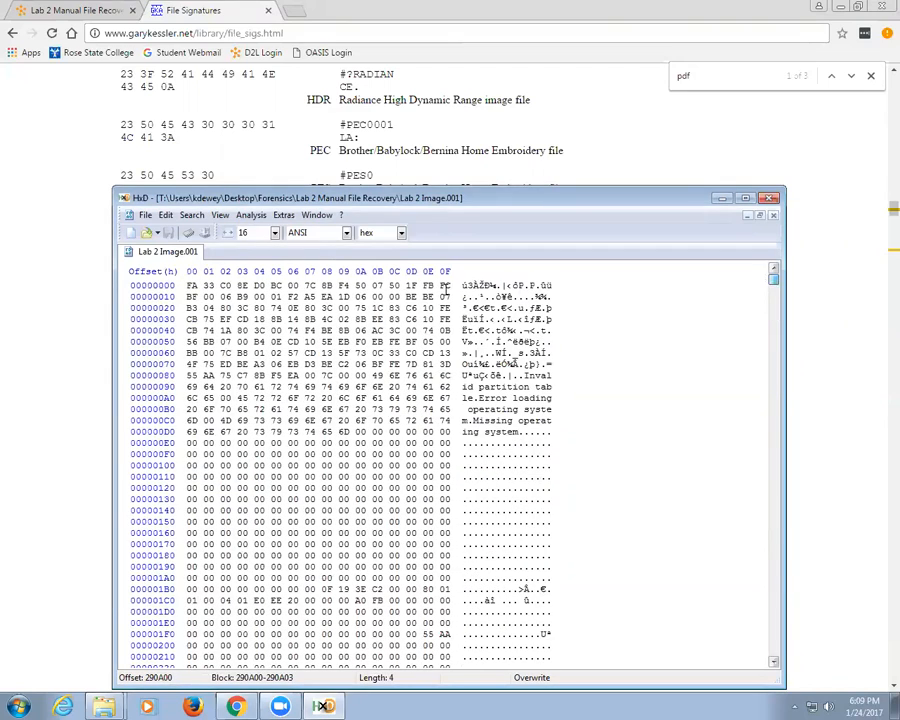
pyautogui.click(204, 296)
pyautogui.click(191, 215)
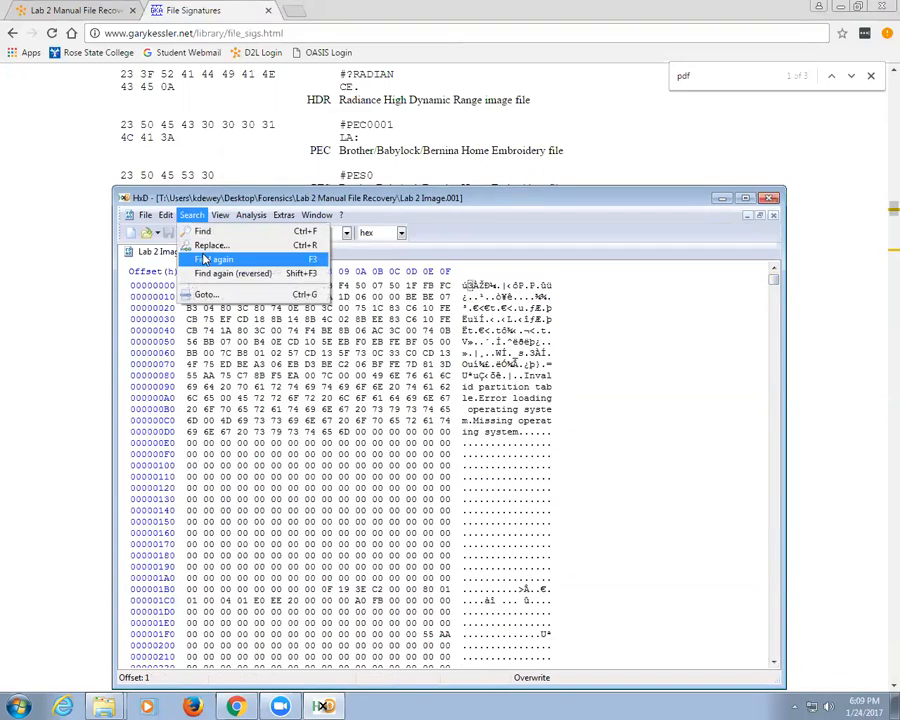
# Step: Re-run the %PDF search to land on 290A00 and confirm no further PDF header exists
pyautogui.click(204, 259)
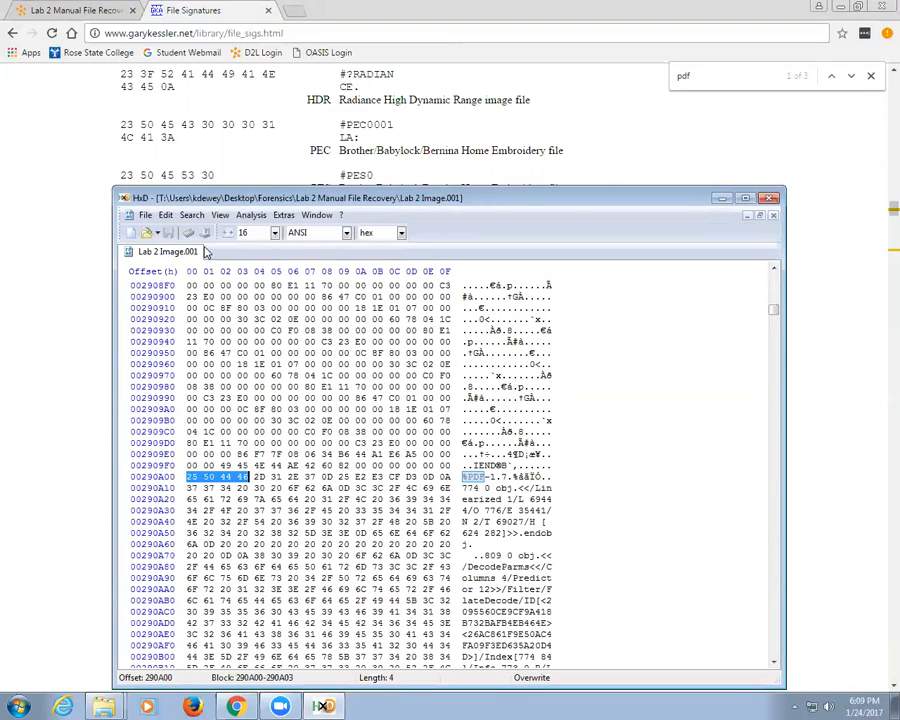
pyautogui.press('F3')
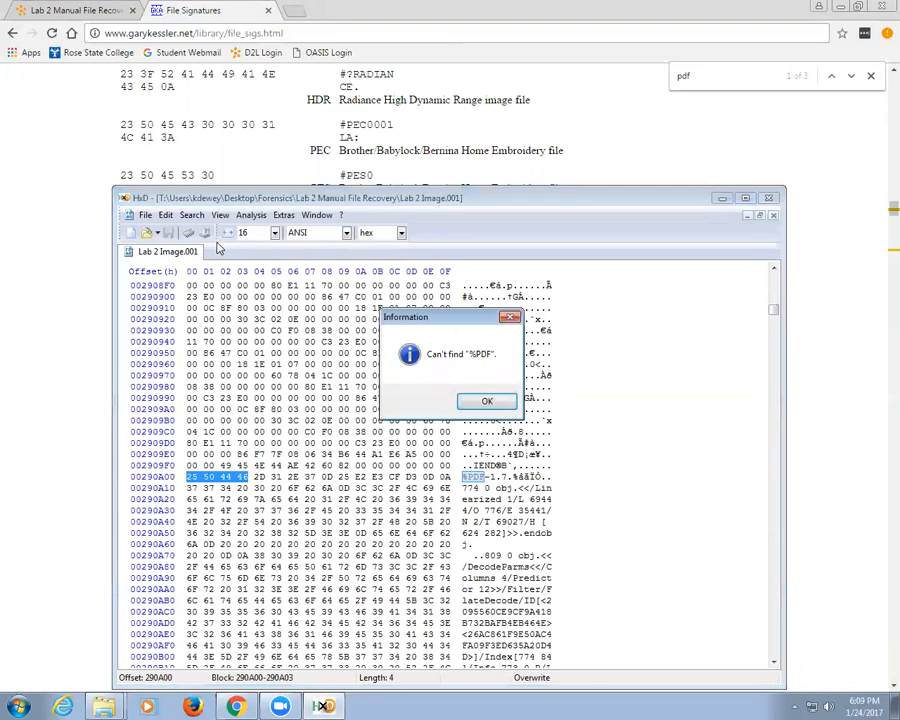
pyautogui.click(487, 400)
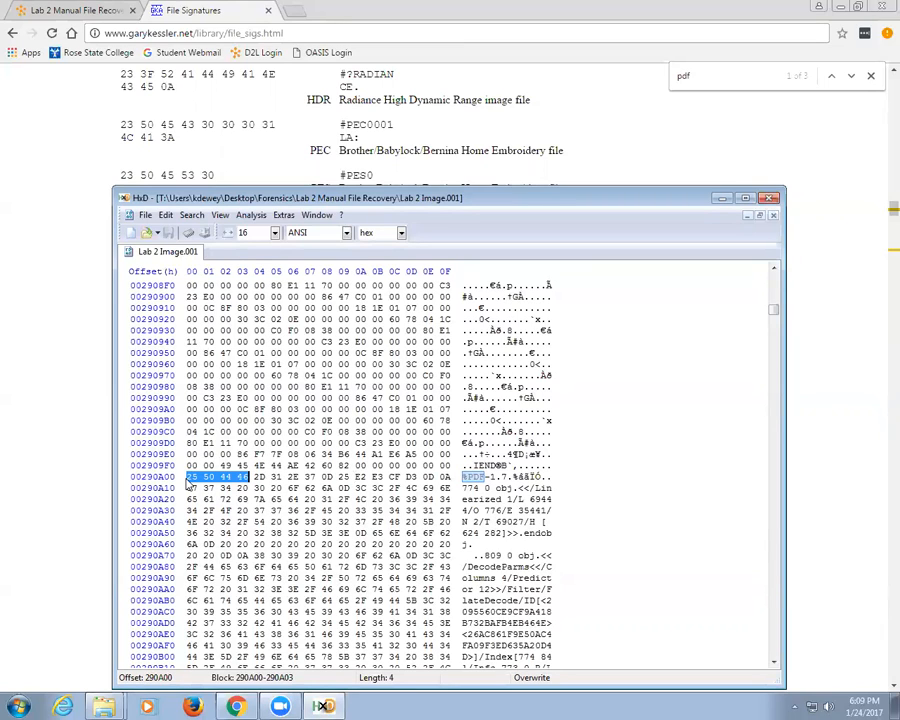
# Step: Set up a Find with datatype Hex-values and search value FFD8
pyautogui.click(187, 217)
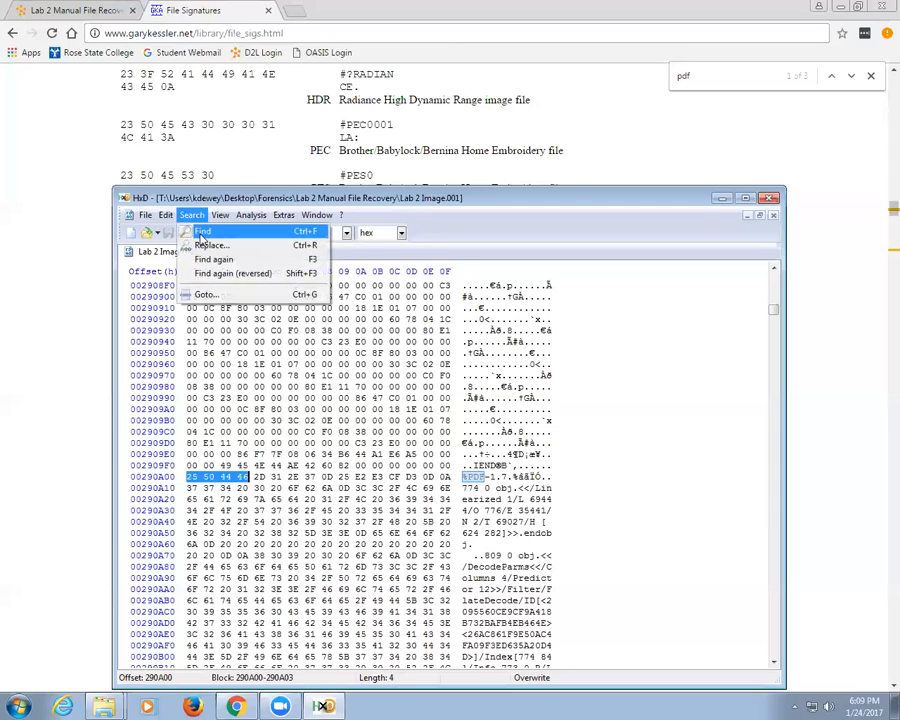
pyautogui.click(200, 231)
pyautogui.click(424, 407)
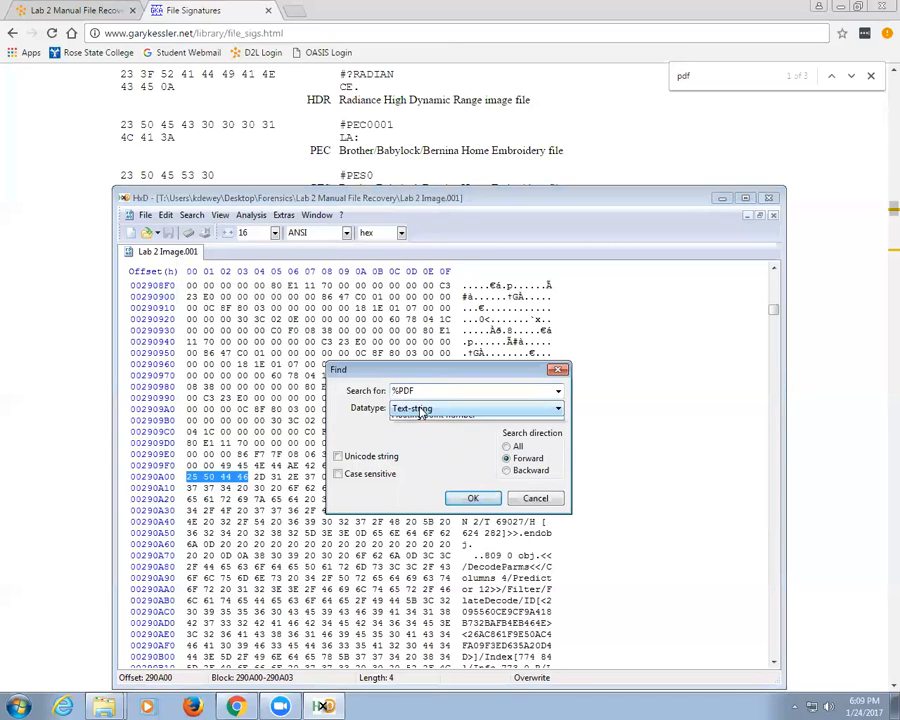
pyautogui.click(420, 426)
pyautogui.moveTo(424, 391); pyautogui.dragTo(353, 395)
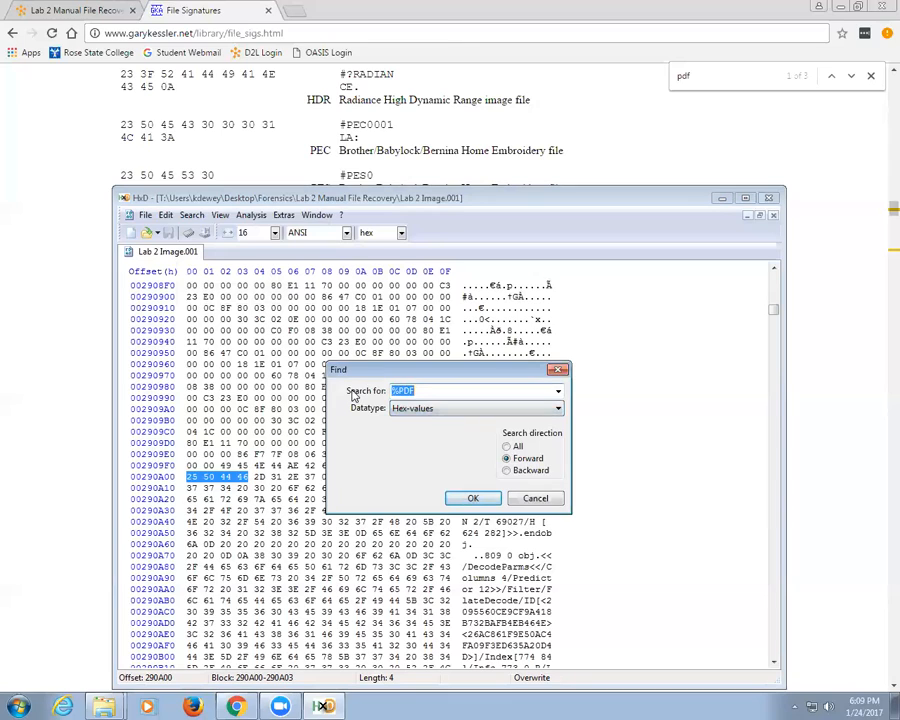
pyautogui.write('FFD8FF')
pyautogui.press('BackSpace')
pyautogui.press('BackSpace')
# Step: Run the FF D8 search, step to the next match, then search again from near offset F4F3
pyautogui.click(478, 497)
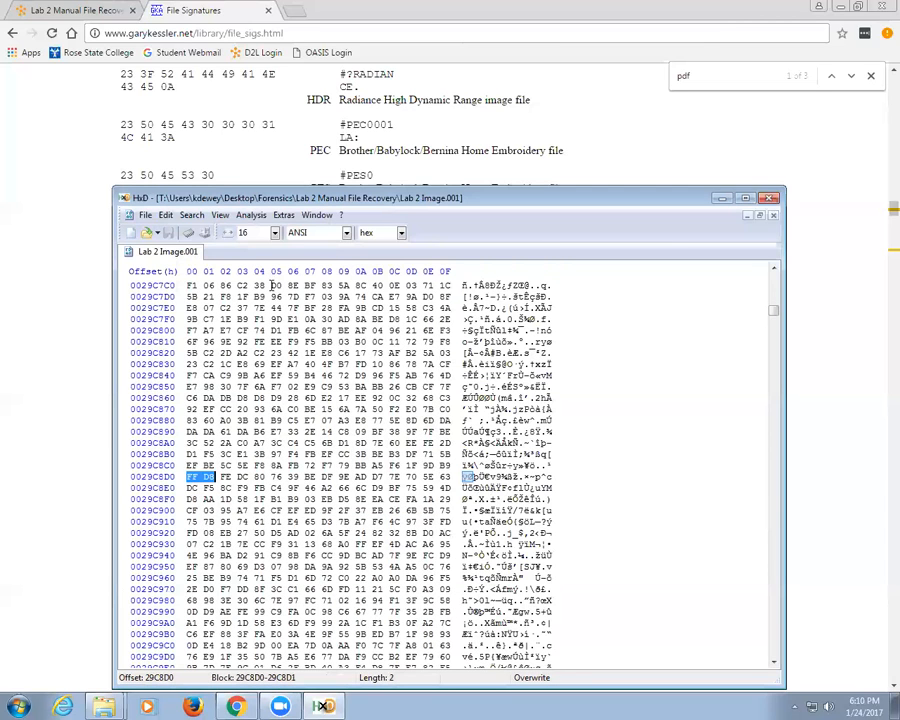
pyautogui.press('F3')
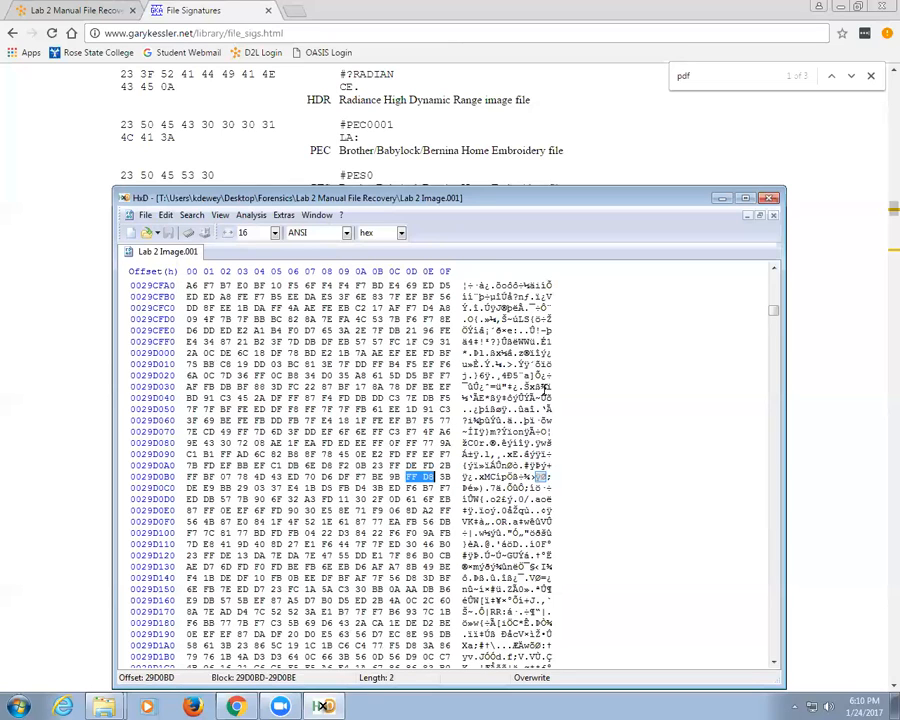
pyautogui.moveTo(769, 304); pyautogui.dragTo(775, 277)
pyautogui.click(242, 307)
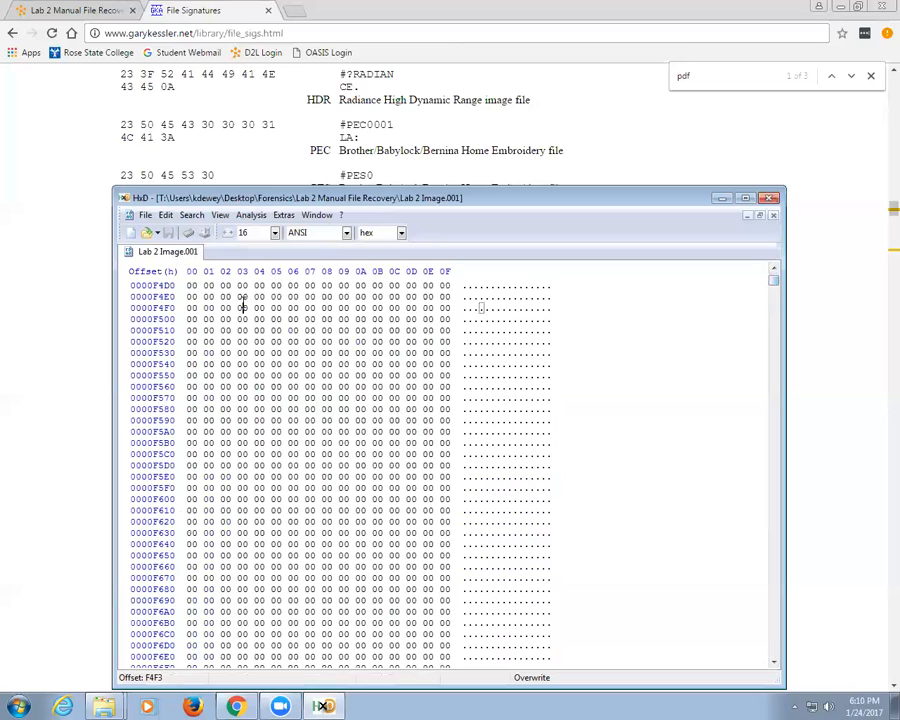
pyautogui.click(192, 215)
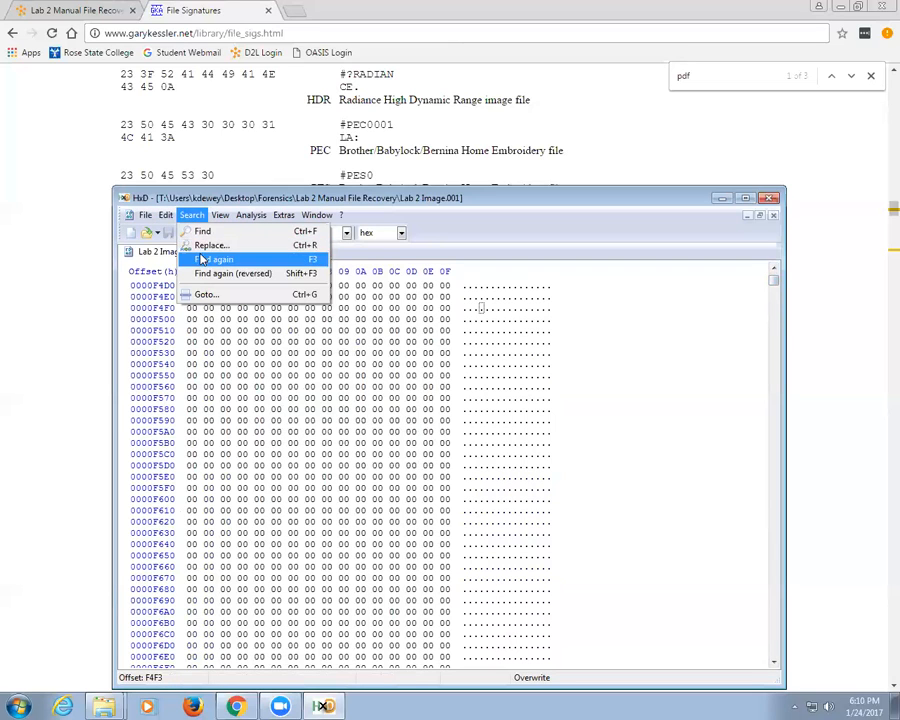
pyautogui.click(201, 259)
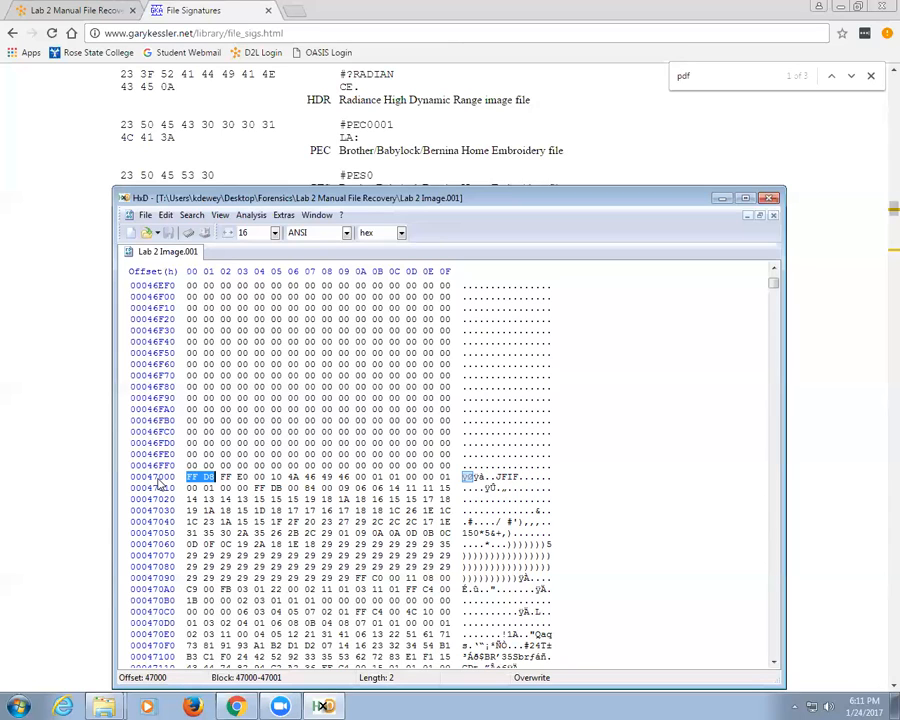
# Step: Step through seven more FF D8 matches, past 602FC to offset 6032E
pyautogui.press('F3')
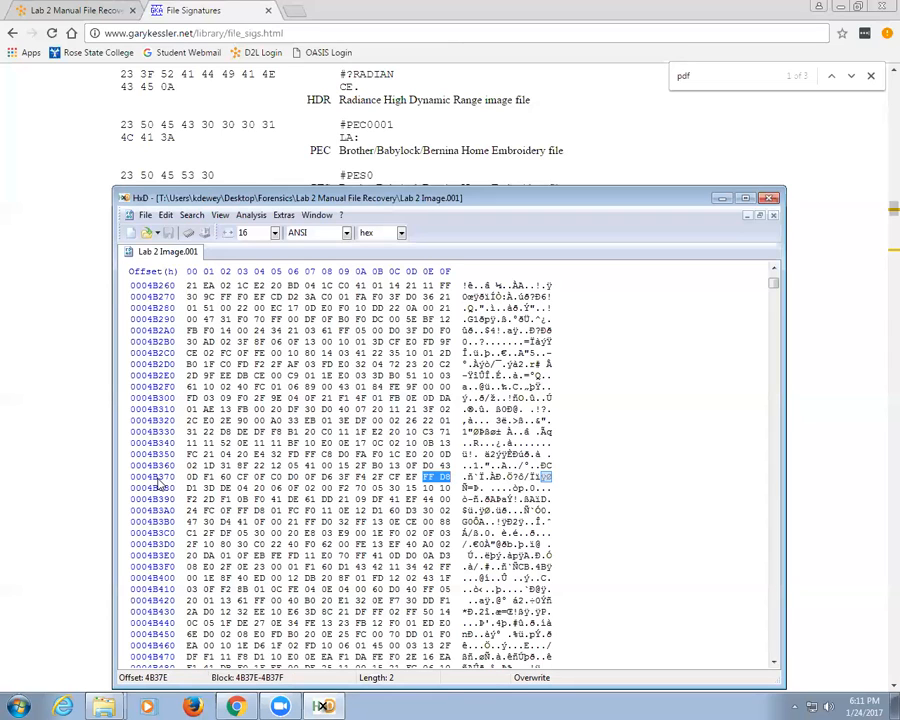
pyautogui.press('F3')
pyautogui.press('F3')
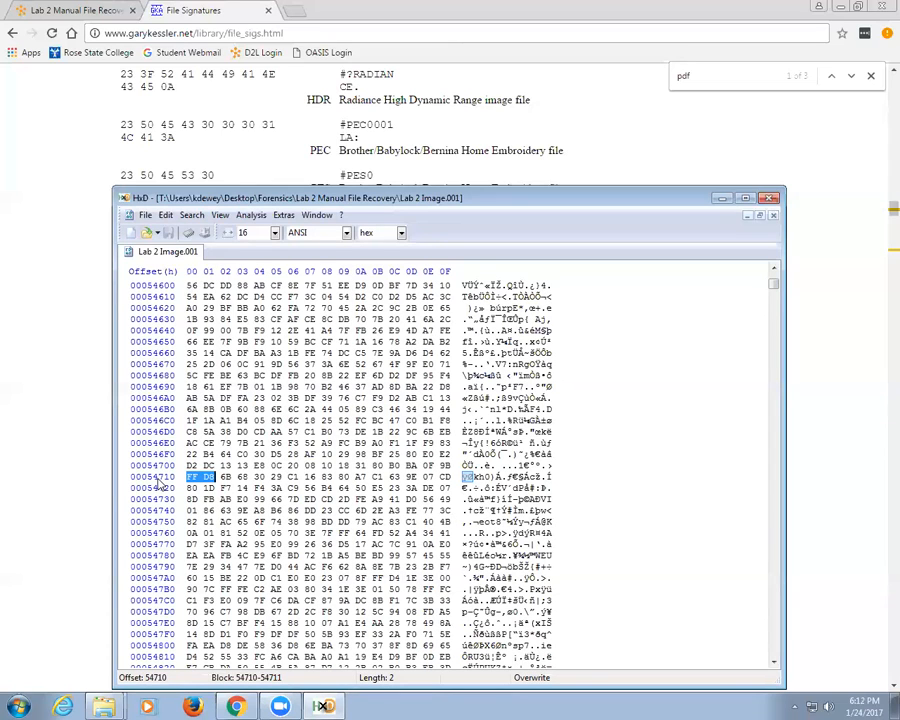
pyautogui.press('F3')
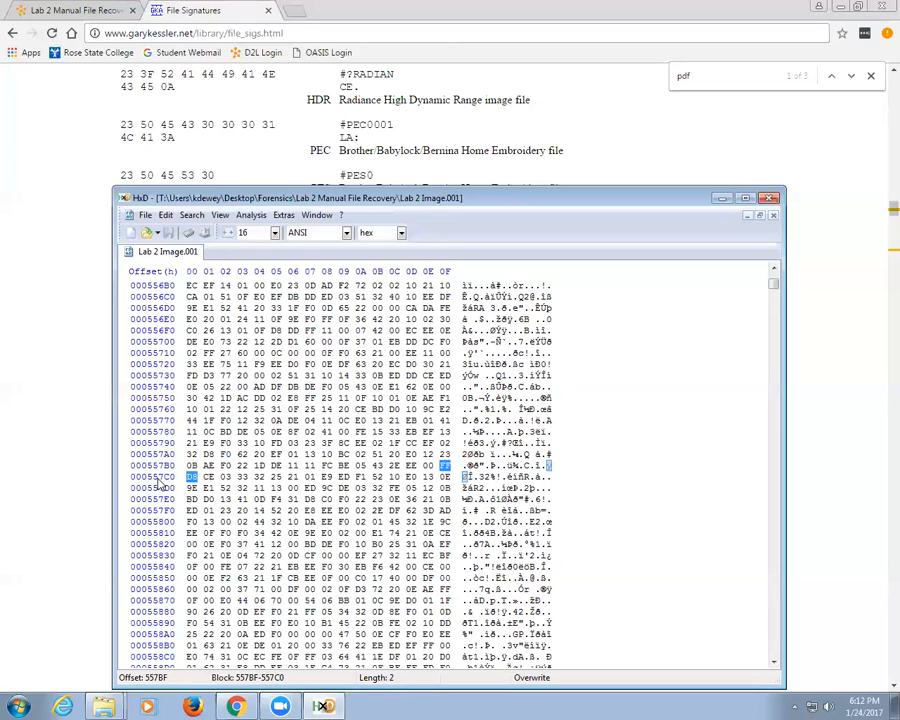
pyautogui.press('F3')
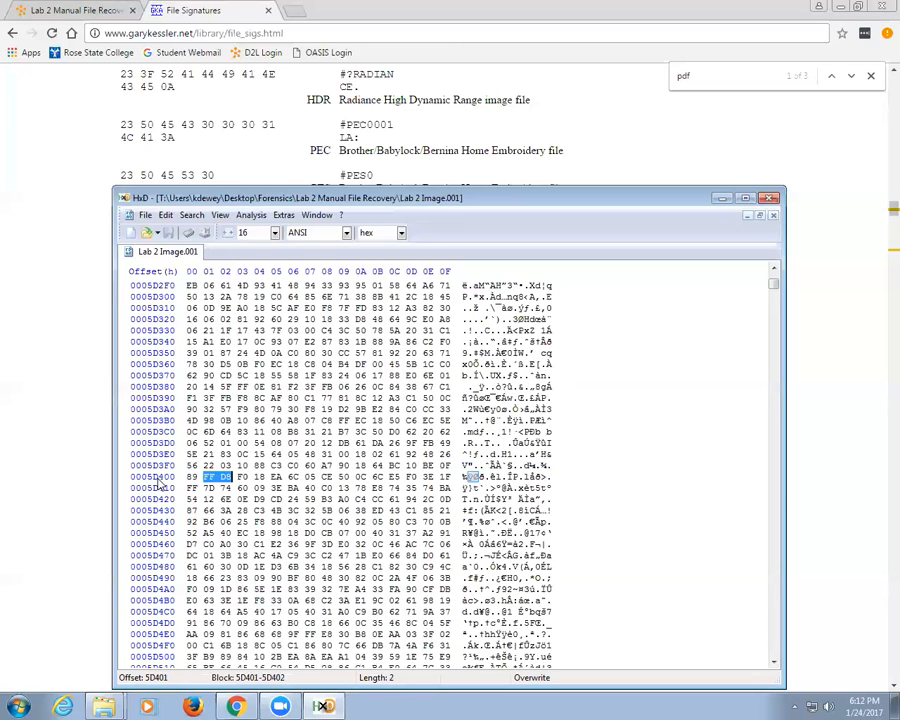
pyautogui.press('F3')
pyautogui.press('F3')
pyautogui.press('F3')
pyautogui.press('F3')
pyautogui.press('F3')
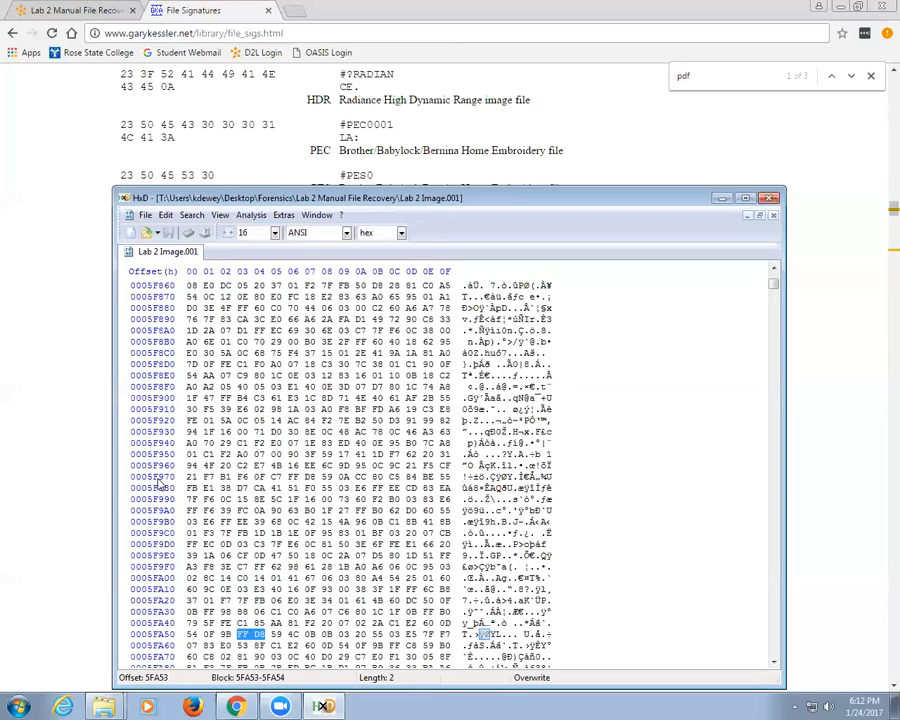
pyautogui.press('F3')
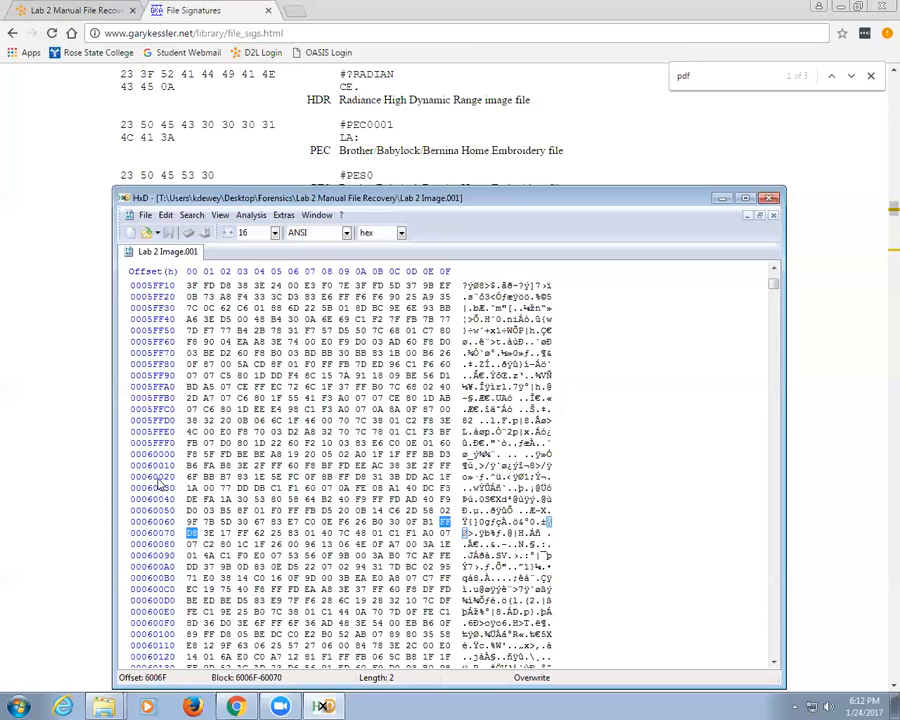
pyautogui.press('F3')
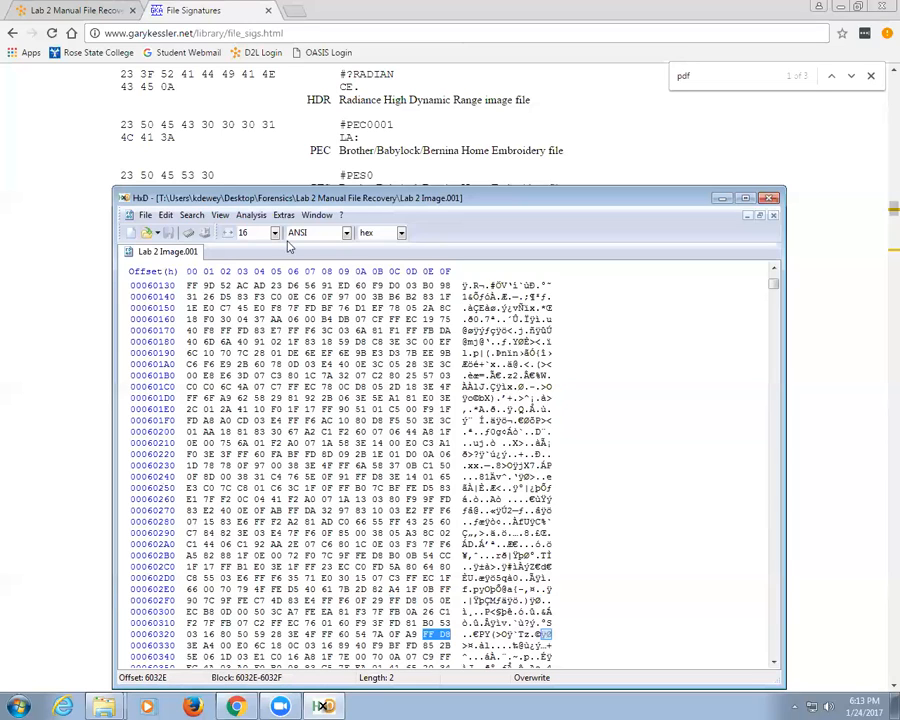
# Step: Search as Text-string for %PDF from near the image start, reaching the header at 290A00
pyautogui.moveTo(775, 287); pyautogui.dragTo(773, 270)
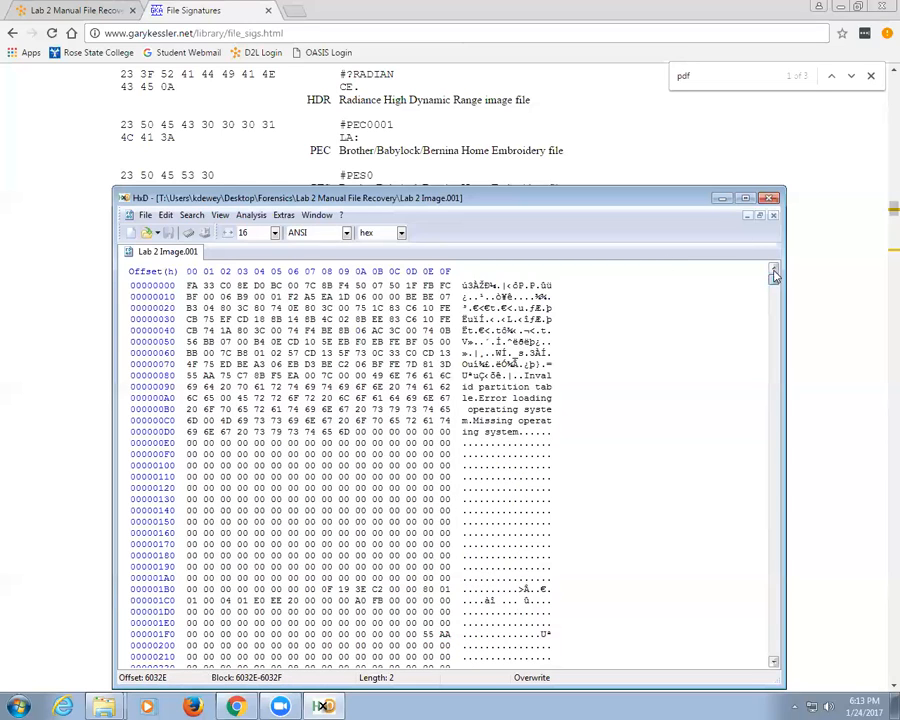
pyautogui.click(224, 296)
pyautogui.click(191, 215)
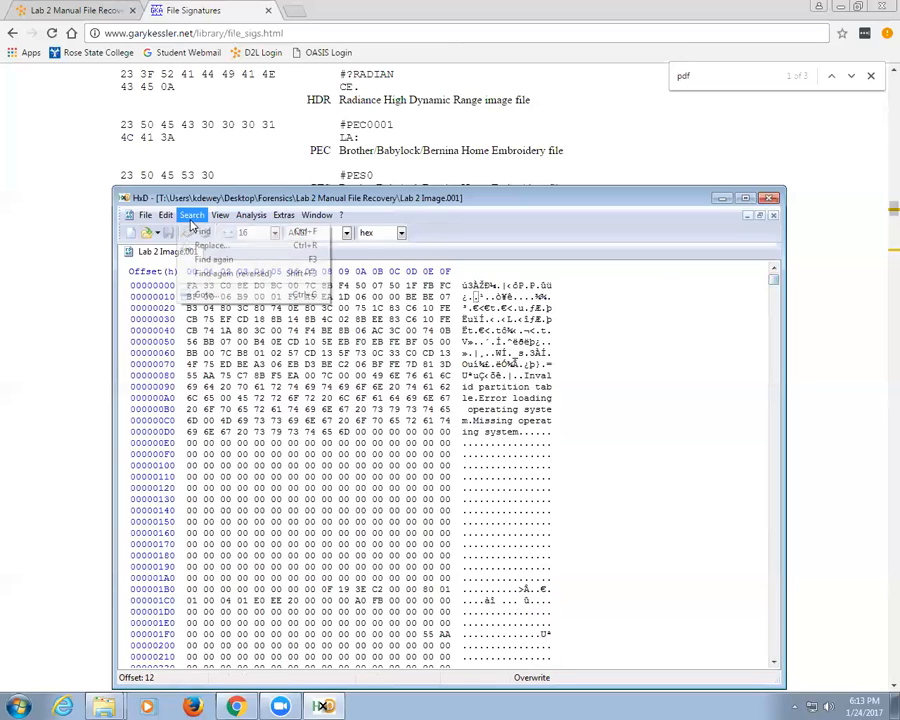
pyautogui.click(208, 233)
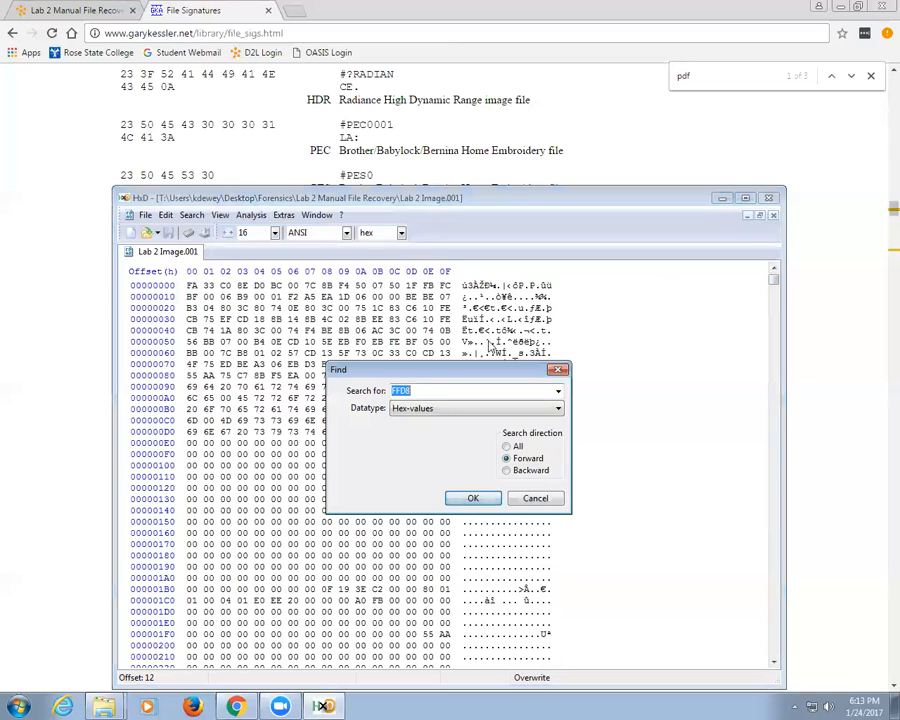
pyautogui.click(415, 409)
pyautogui.click(440, 422)
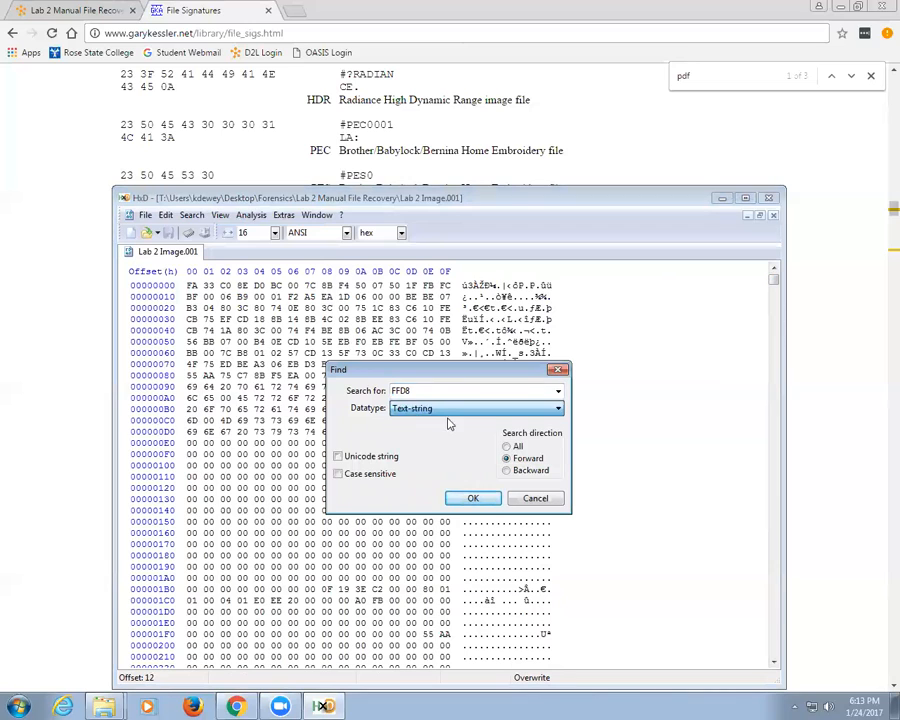
pyautogui.click(557, 391)
pyautogui.click(479, 421)
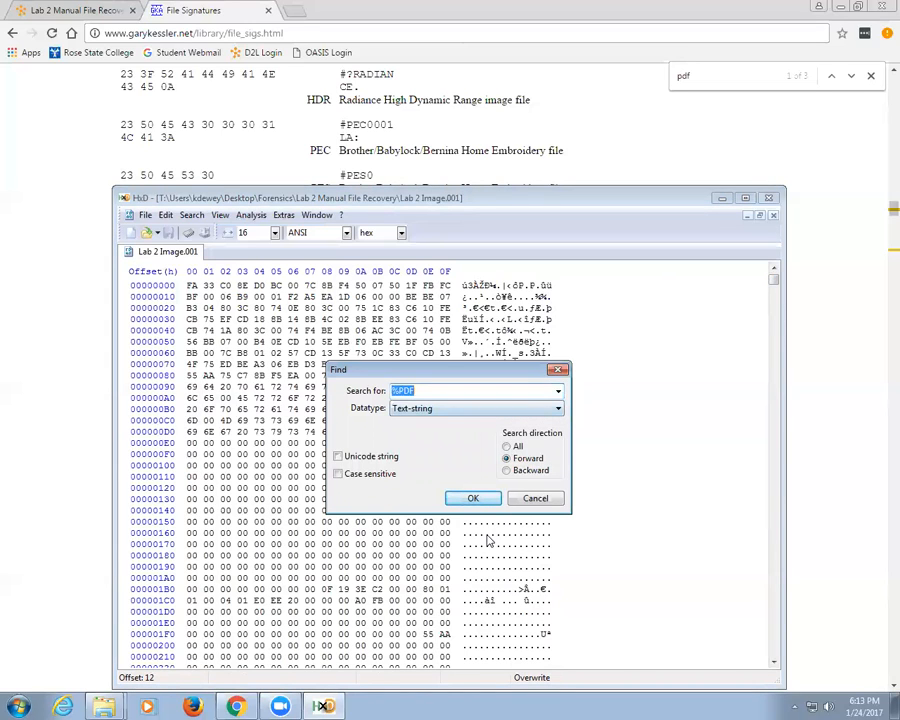
pyautogui.click(473, 498)
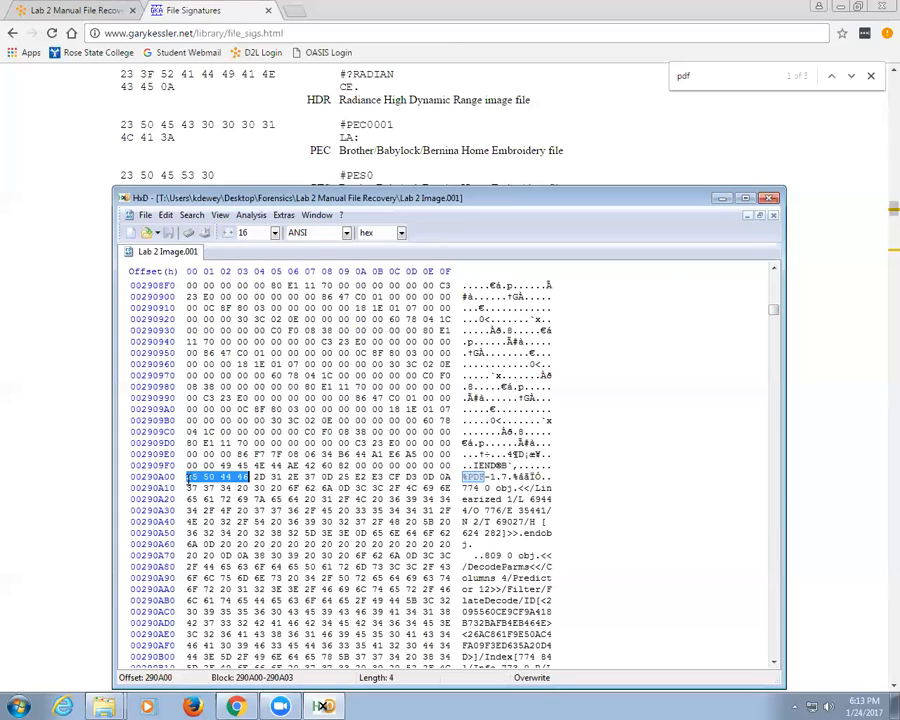
pyautogui.click(186, 478)
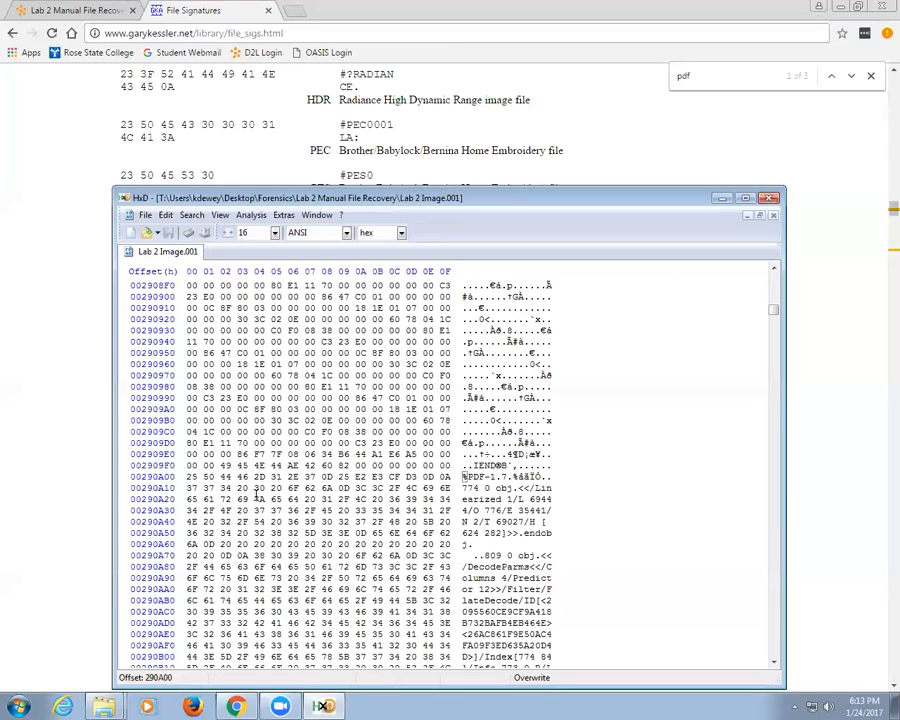
# Step: Launch Notepad beside HxD and note the PDF start offset 290A00
pyautogui.press('super')
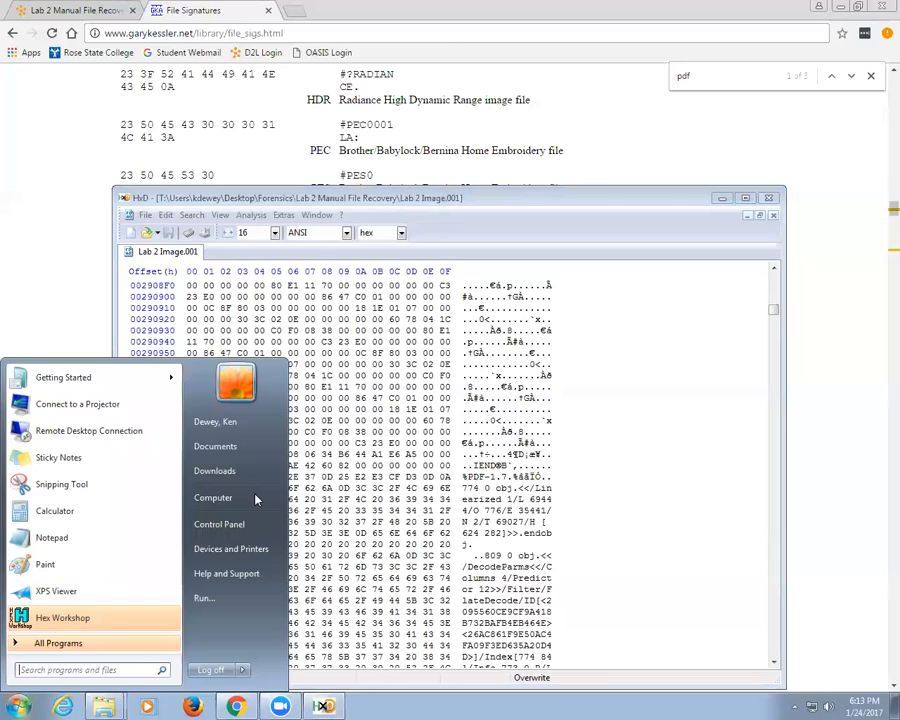
pyautogui.write('np')
pyautogui.press('BackSpace')
pyautogui.write('otepad')
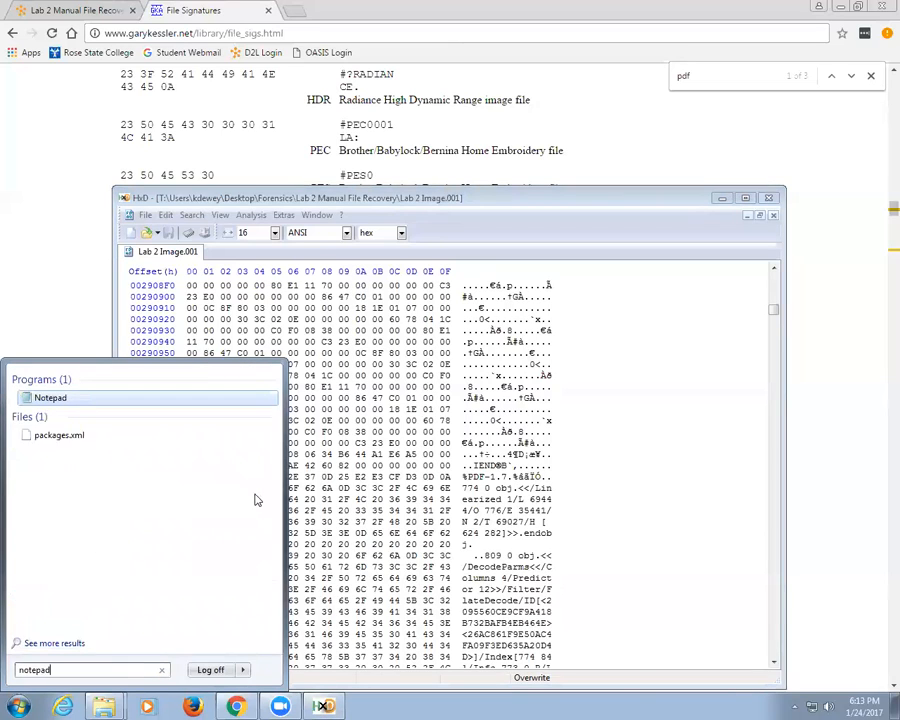
pyautogui.press('Return')
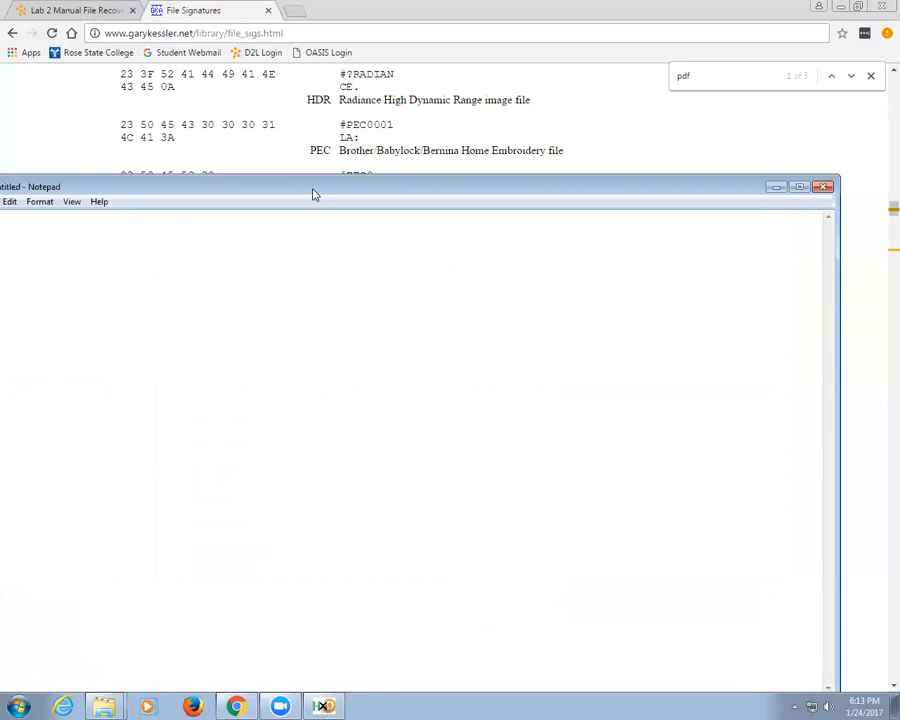
pyautogui.moveTo(313, 194); pyautogui.dragTo(430, 512)
pyautogui.write('290A00')
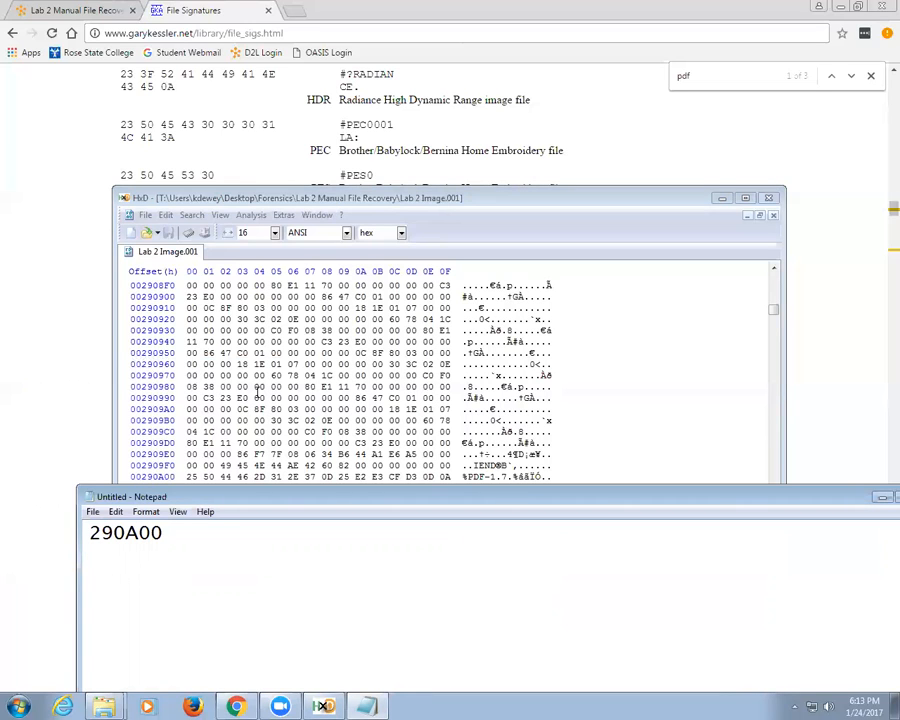
# Step: Search HxD for the text %%EOF, finding the trailer at offset 290C03
pyautogui.click(190, 465)
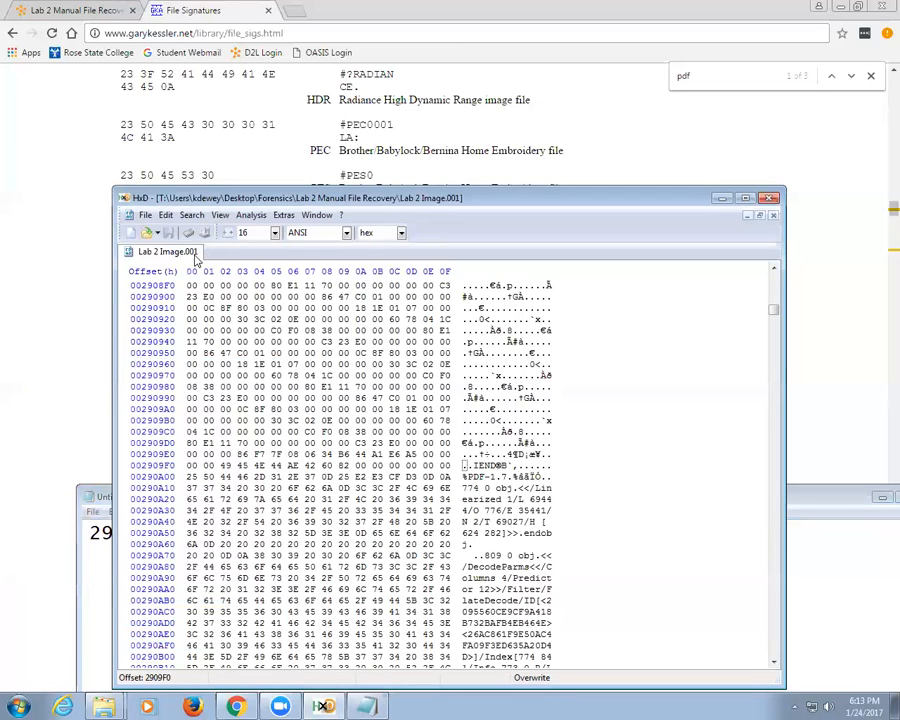
pyautogui.click(165, 215)
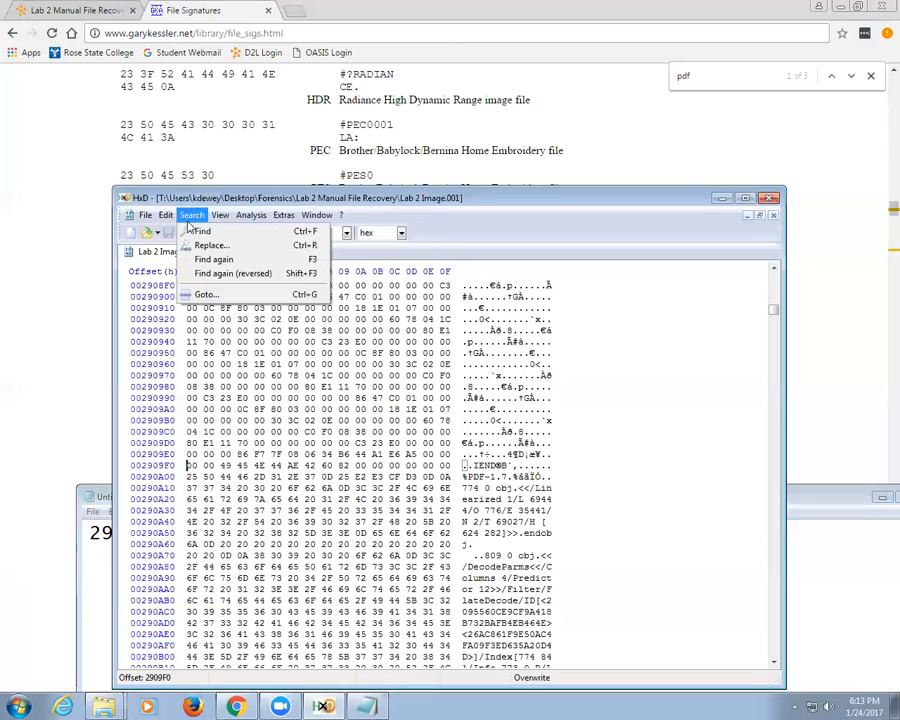
pyautogui.click(190, 231)
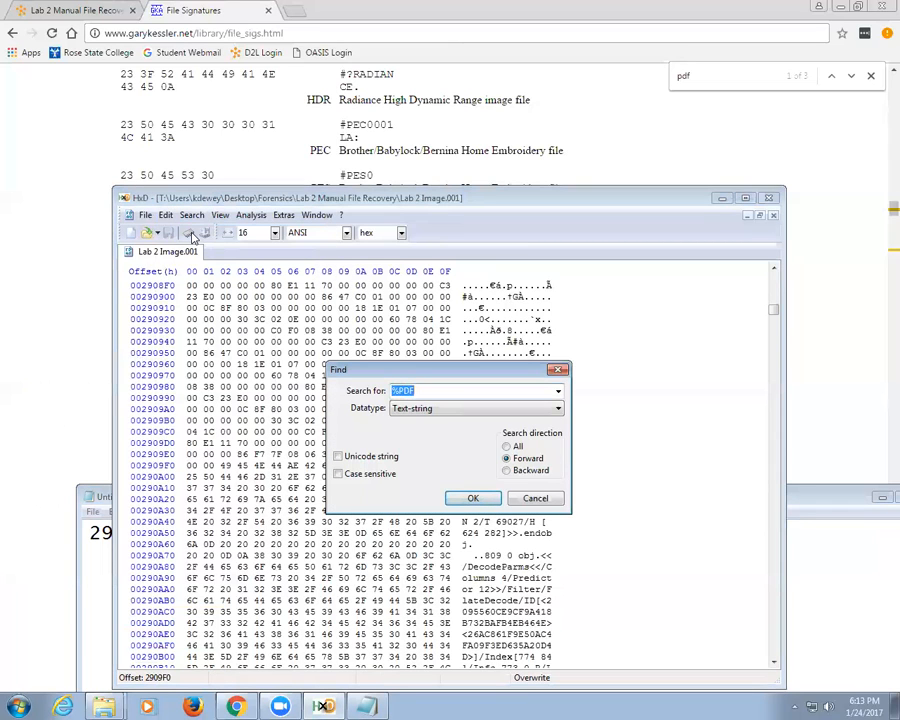
pyautogui.write('%%EO')
pyautogui.click(473, 498)
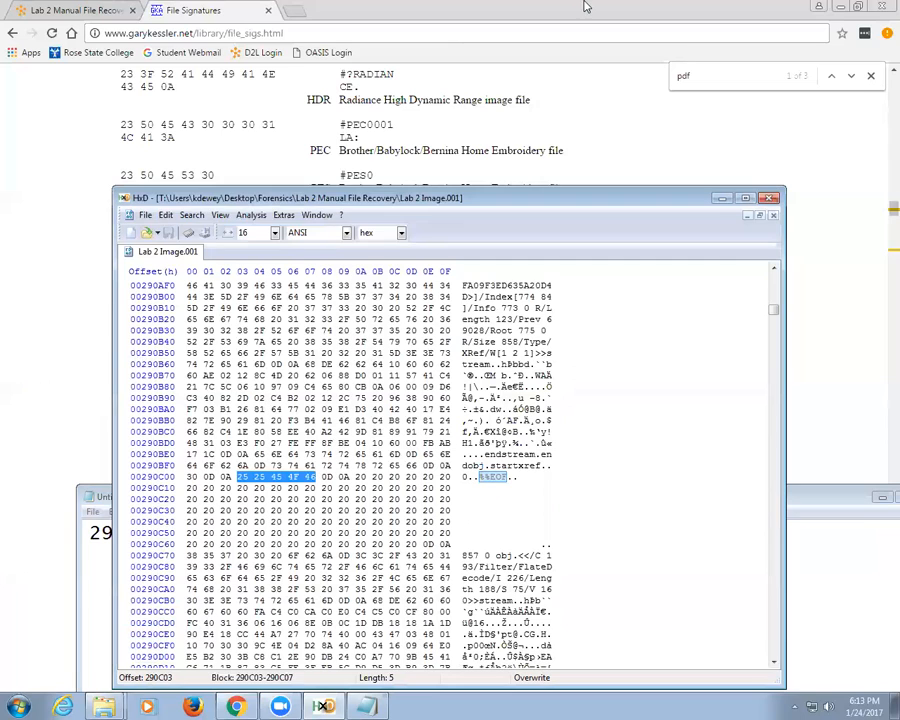
pyautogui.hotkey('alt', 'Tab')
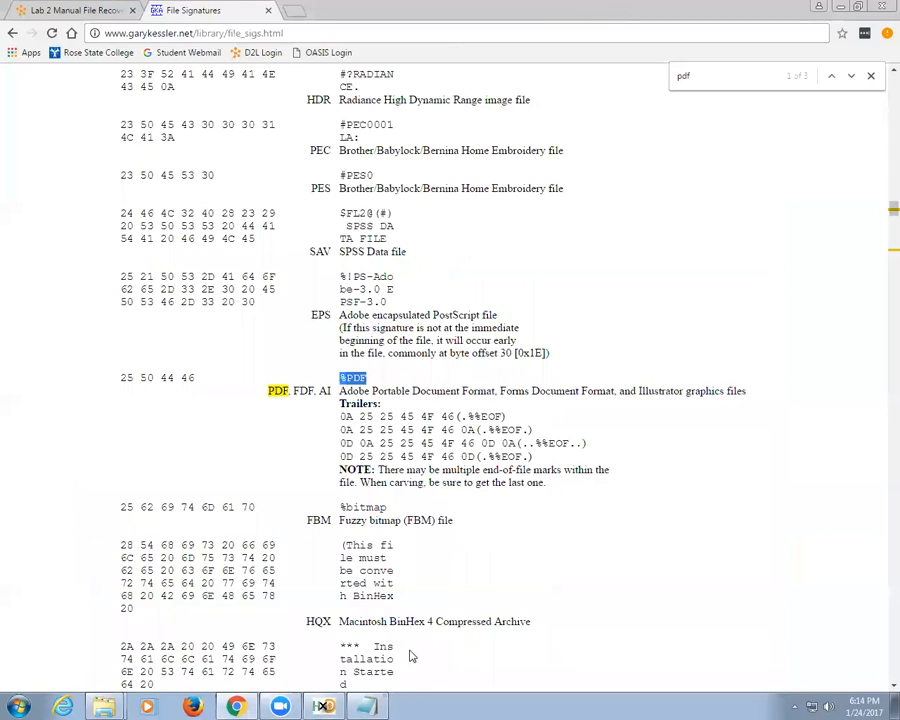
# Step: Return to HxD from the File Signatures page and deselect the %%EOF match
pyautogui.click(323, 706)
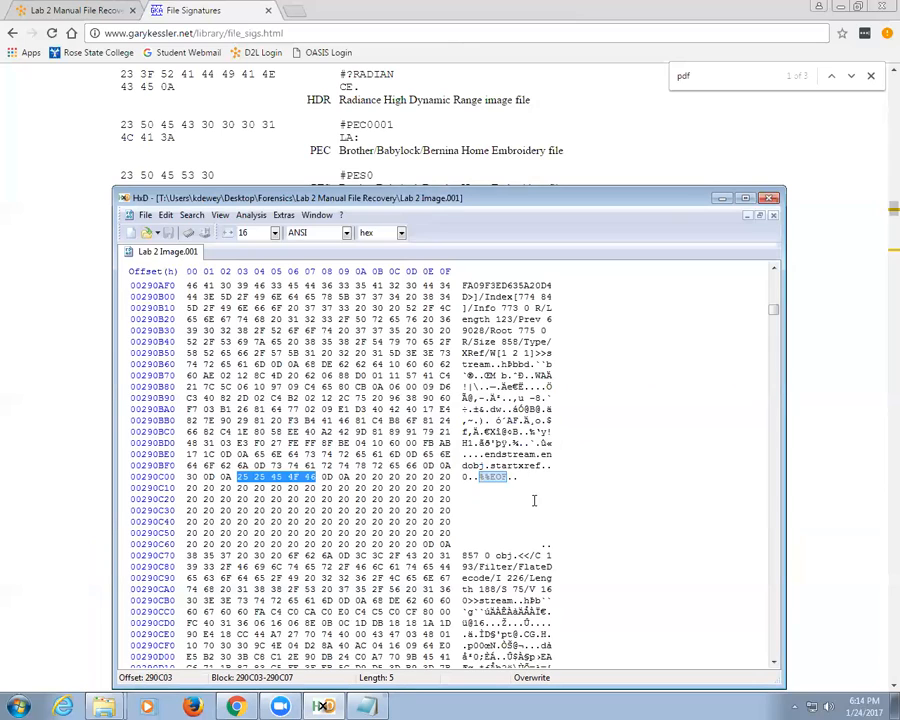
pyautogui.click(345, 478)
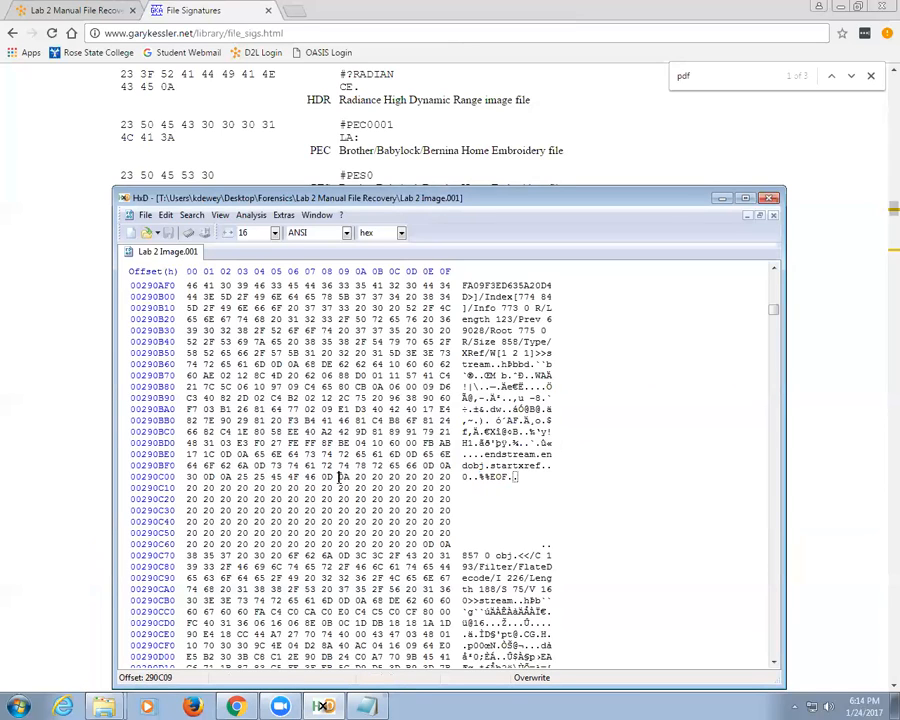
# Step: Select the final 0A byte at offset 290C09 and reposition the HxD window
pyautogui.moveTo(341, 478); pyautogui.dragTo(349, 478)
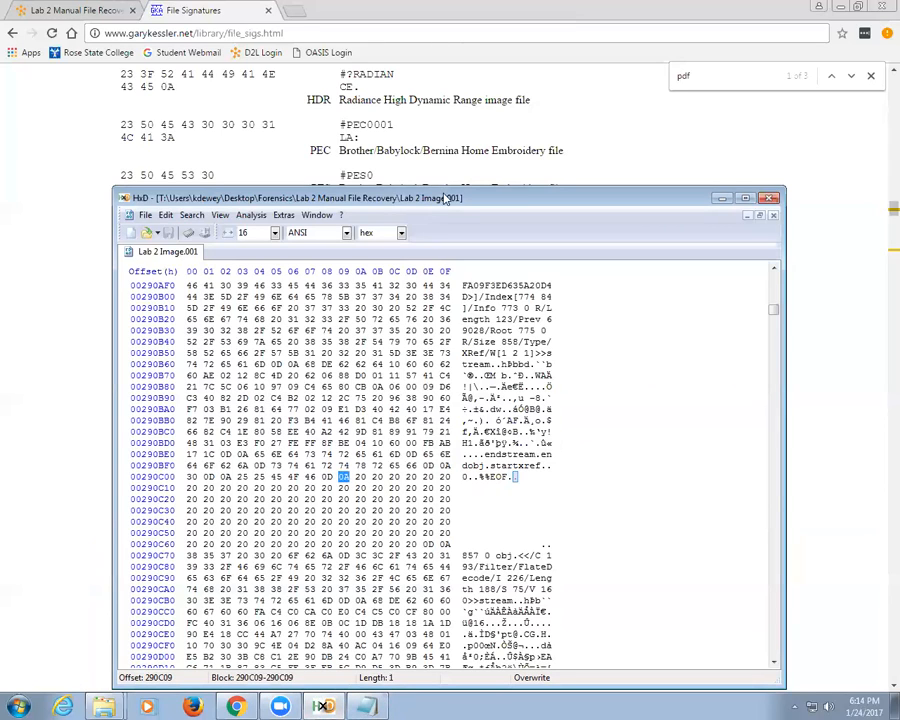
pyautogui.moveTo(447, 198); pyautogui.dragTo(458, 136)
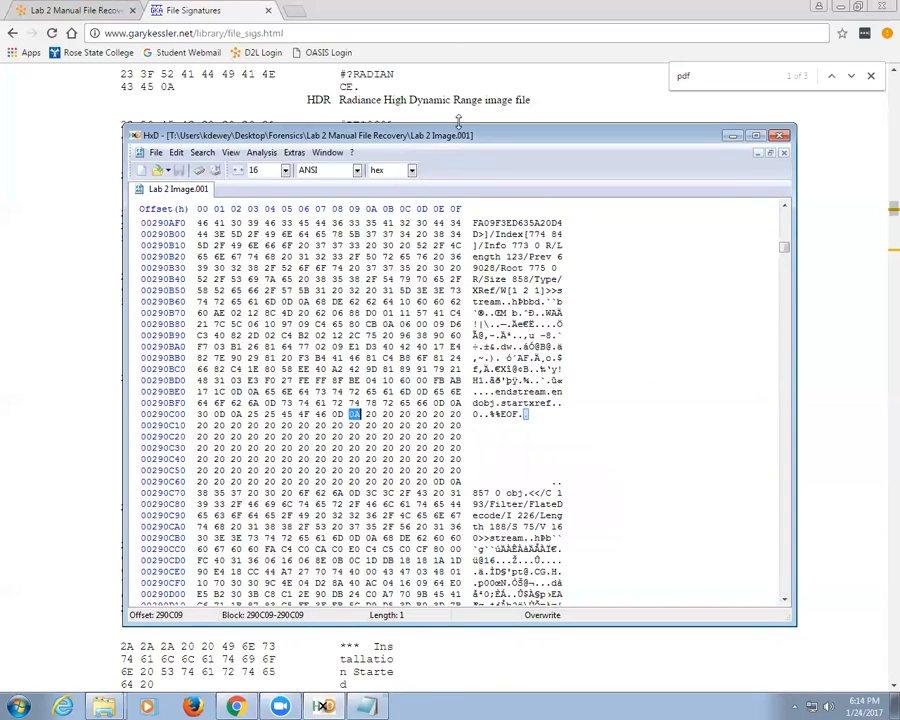
pyautogui.moveTo(458, 121); pyautogui.dragTo(485, 134)
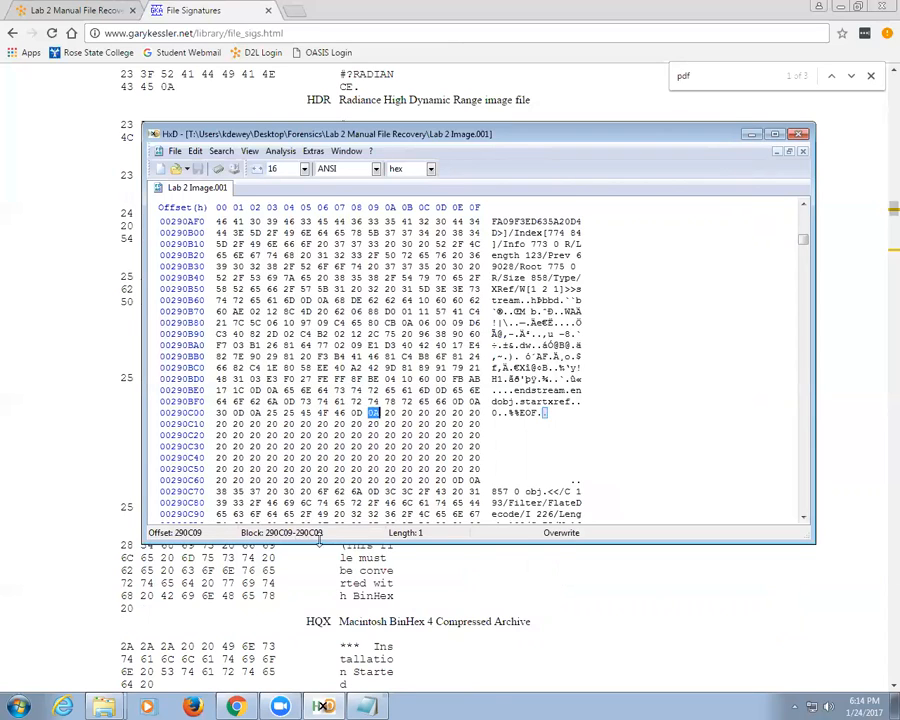
# Step: Append -2900C09 to the Notepad note so it reads 290A00-2900C09
pyautogui.click(370, 706)
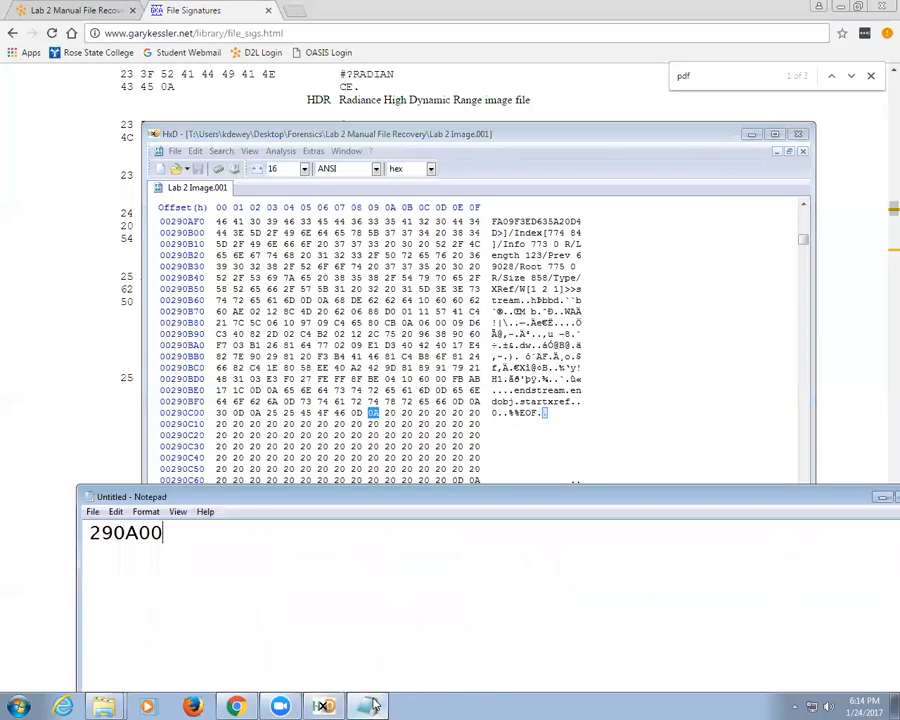
pyautogui.write('-2900C09')
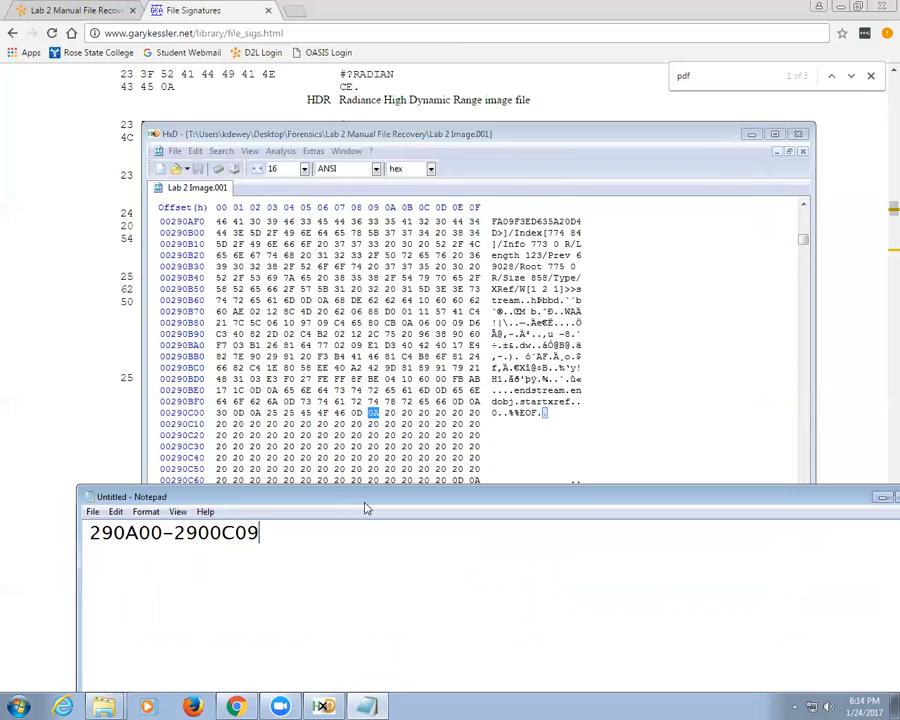
pyautogui.click(381, 413)
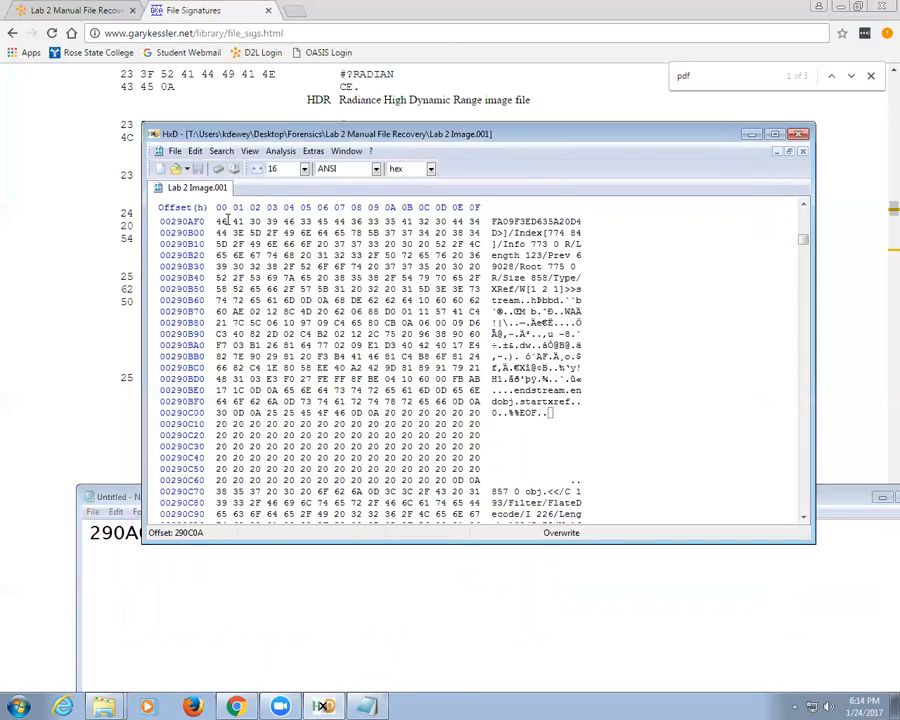
# Step: Go to offset 290A00 in Lab 2 Image.001, where the %PDF-1.7 header starts
pyautogui.click(221, 151)
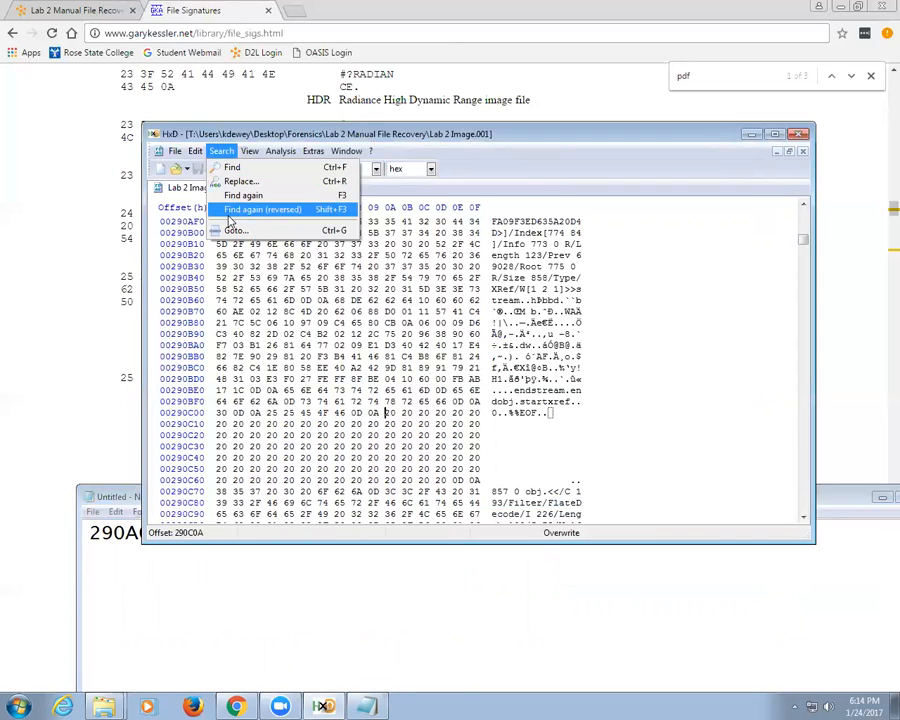
pyautogui.click(230, 230)
pyautogui.moveTo(121, 494); pyautogui.dragTo(121, 530)
pyautogui.click(432, 288)
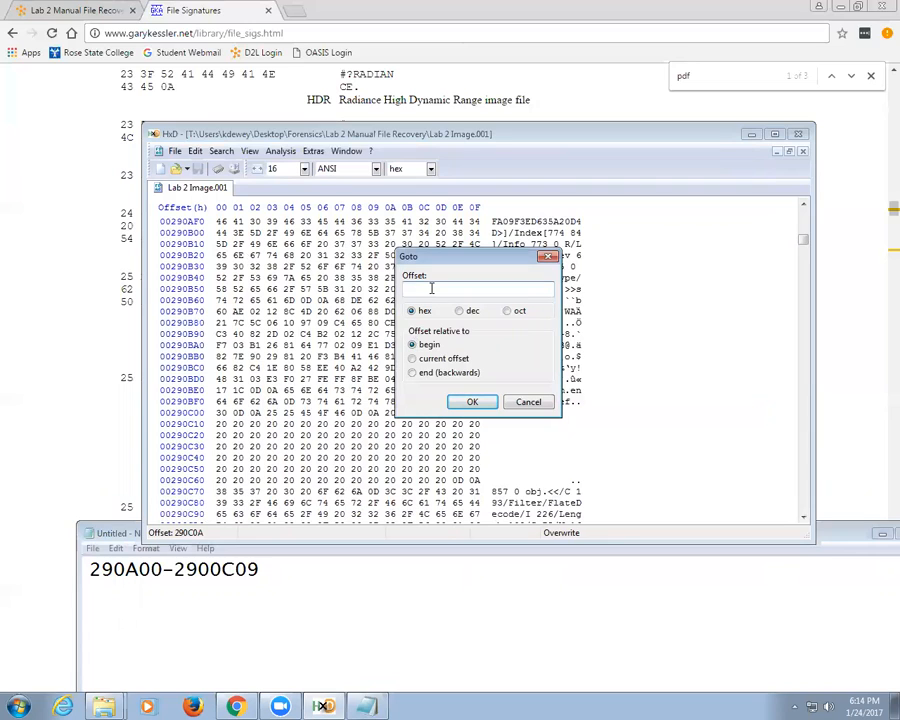
pyautogui.write('290A00')
pyautogui.click(472, 402)
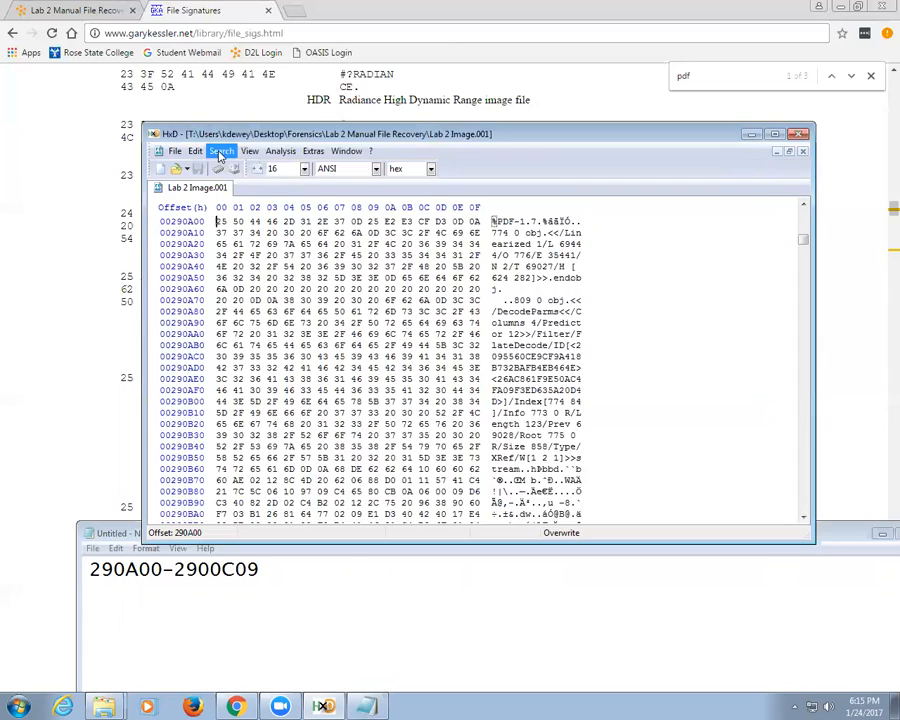
pyautogui.click(221, 151)
pyautogui.moveTo(200, 152)
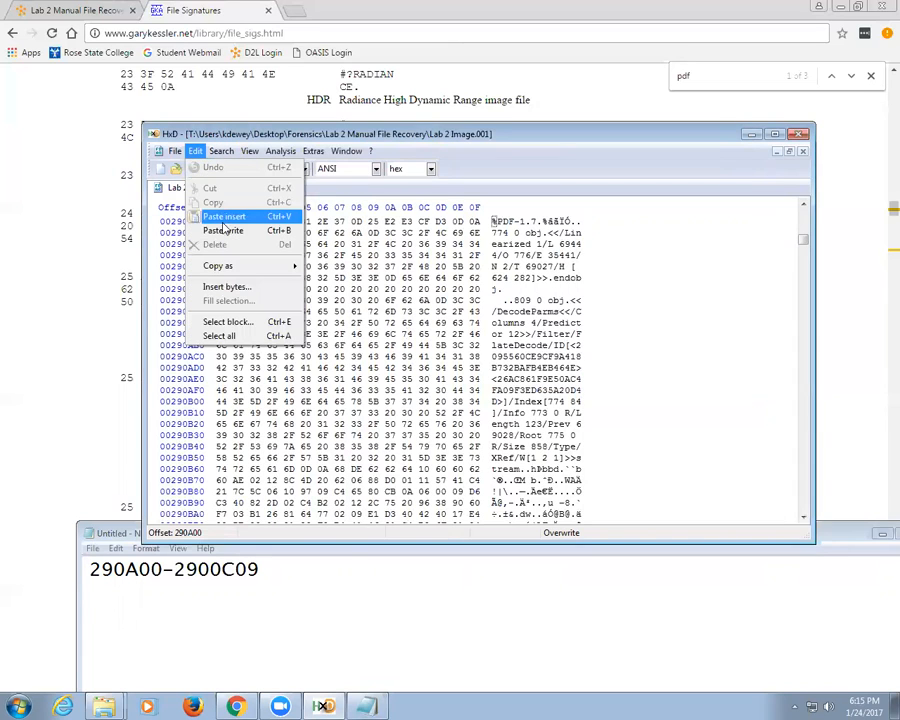
# Step: Select the block from start 290A00 to end offset 290C09, a 20A-byte span
pyautogui.click(235, 323)
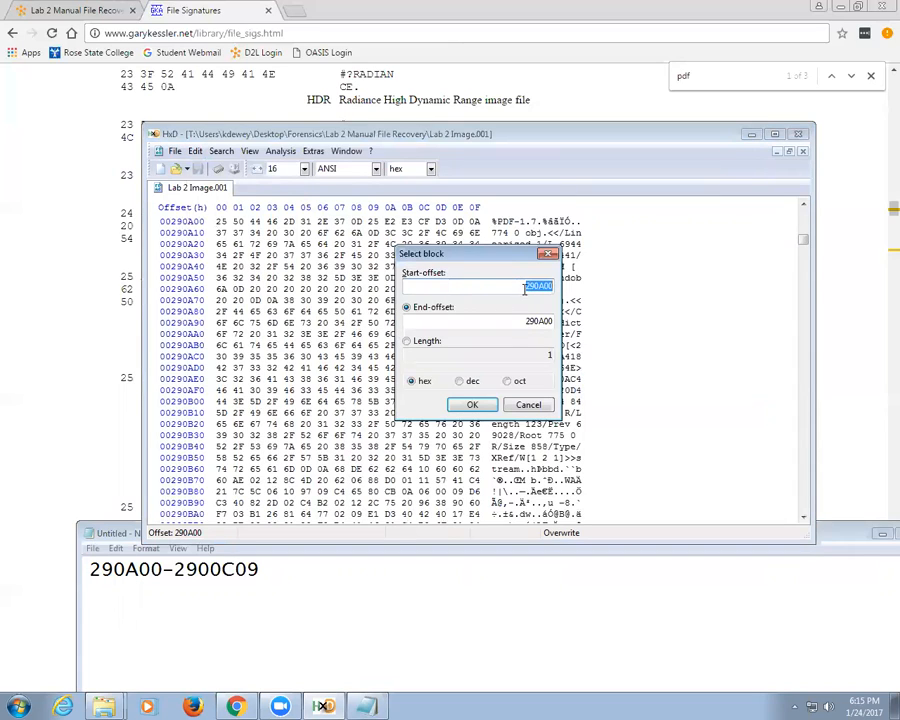
pyautogui.click(519, 321)
pyautogui.moveTo(519, 321); pyautogui.dragTo(572, 324)
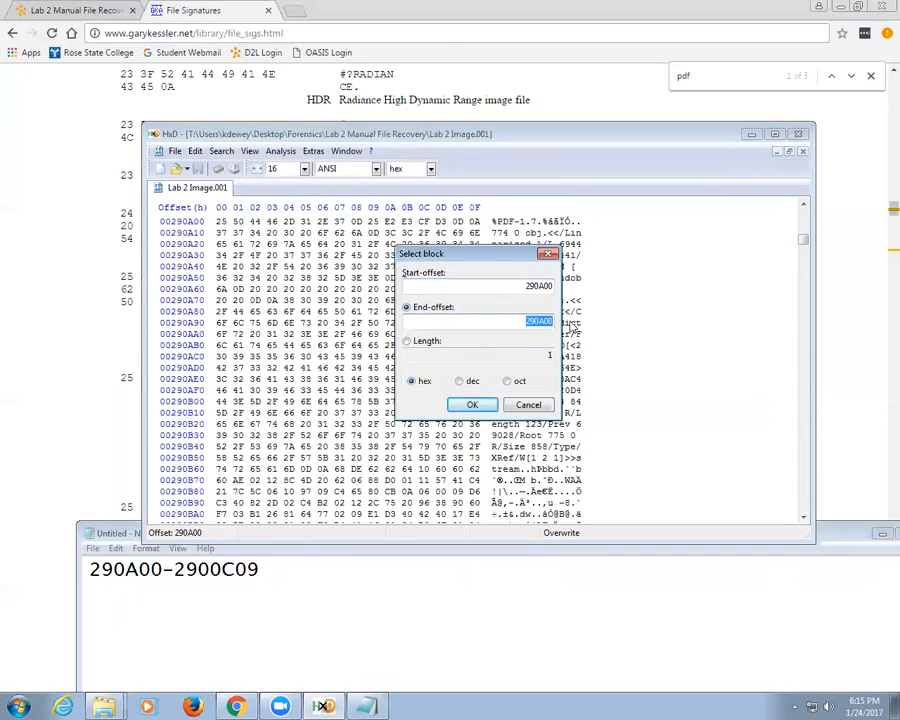
pyautogui.write('2900C09')
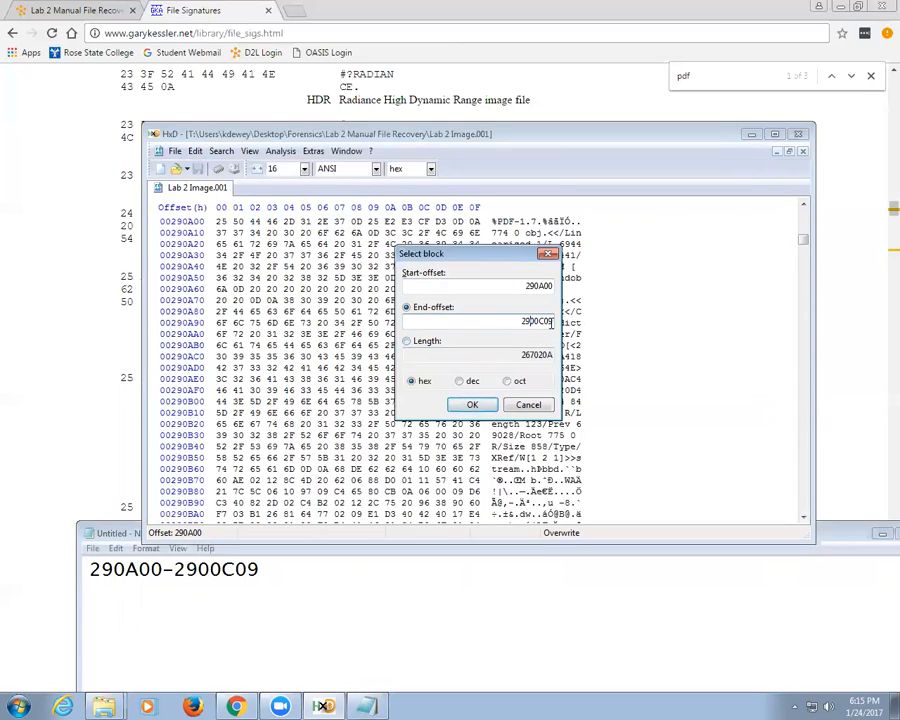
pyautogui.press('Delete')
pyautogui.click(472, 404)
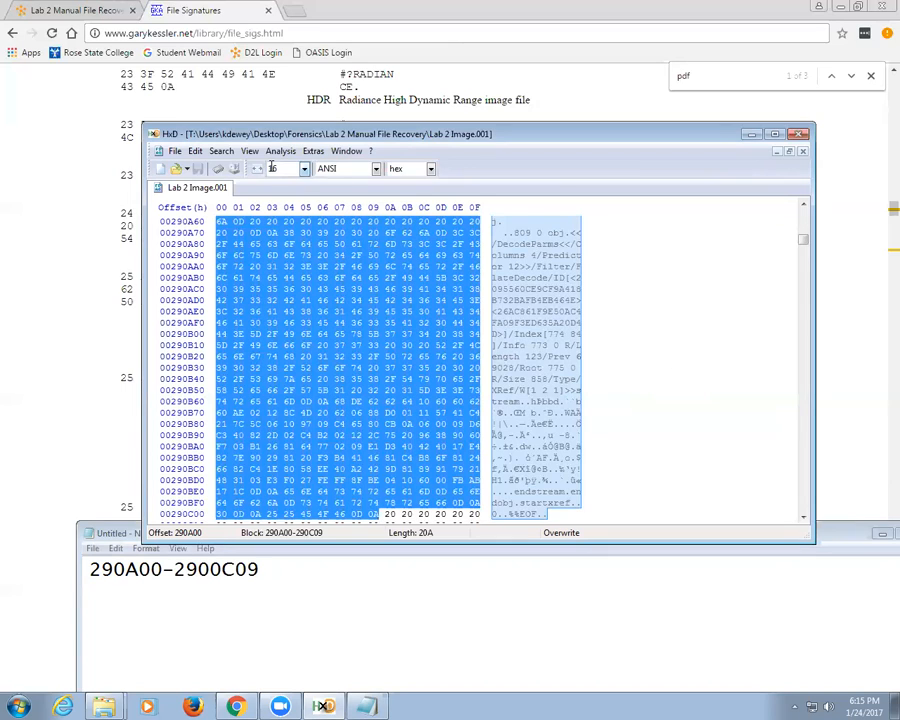
# Step: Copy the 290A00–290C09 bytes and paste-insert them into a new Untitled2 document
pyautogui.click(198, 157)
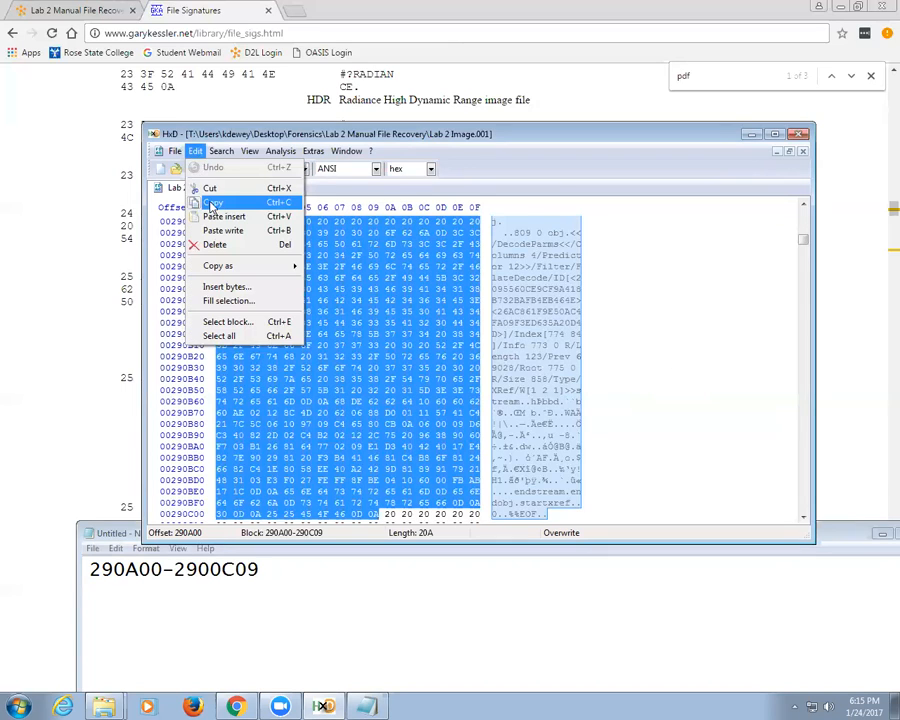
pyautogui.click(193, 203)
pyautogui.click(175, 151)
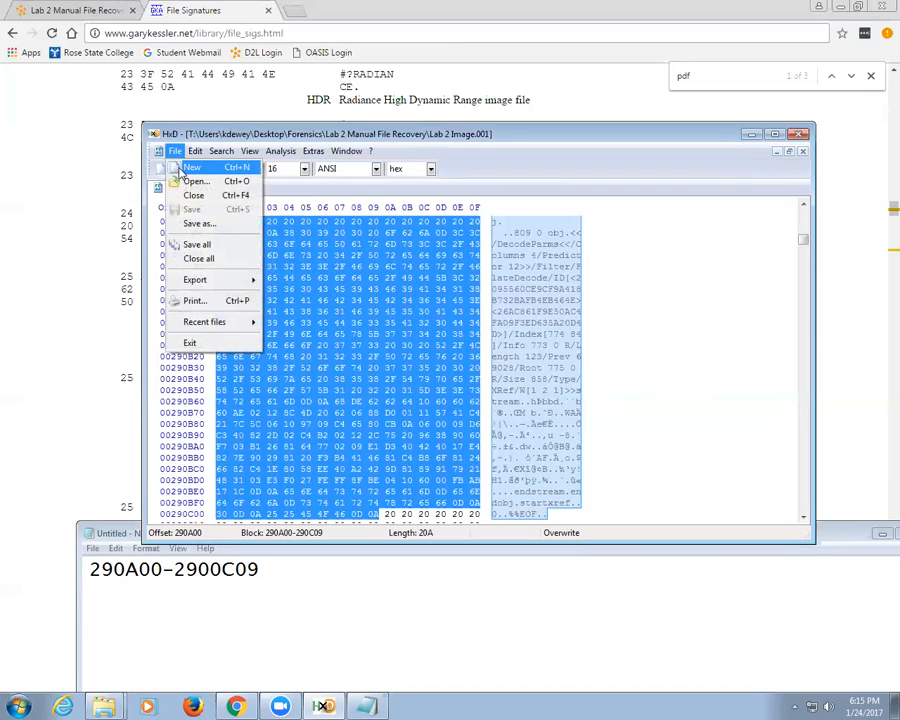
pyautogui.click(192, 166)
pyautogui.rightClick(286, 253)
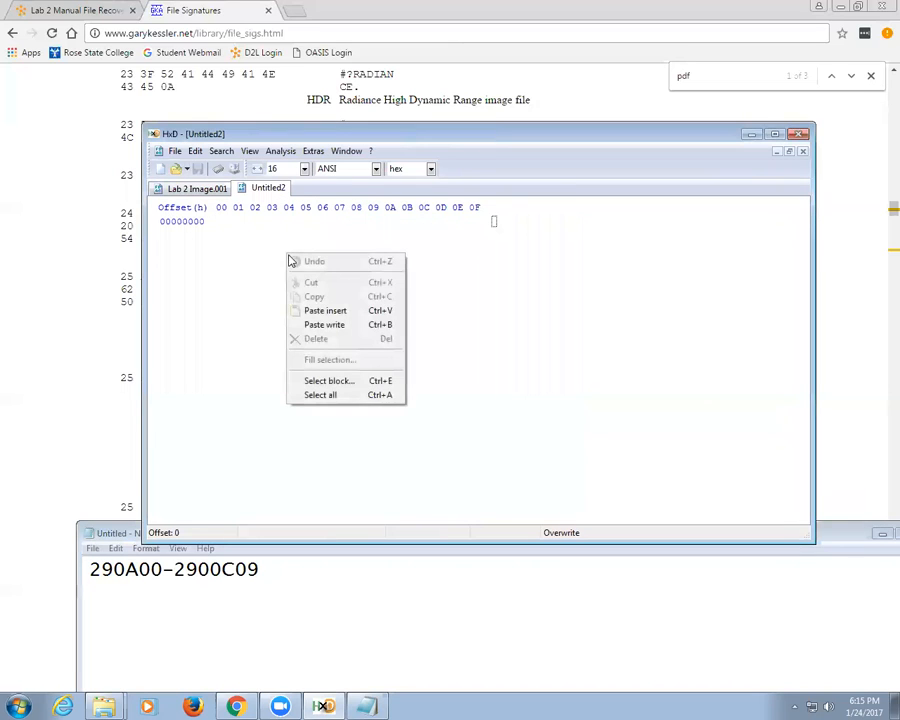
pyautogui.click(326, 311)
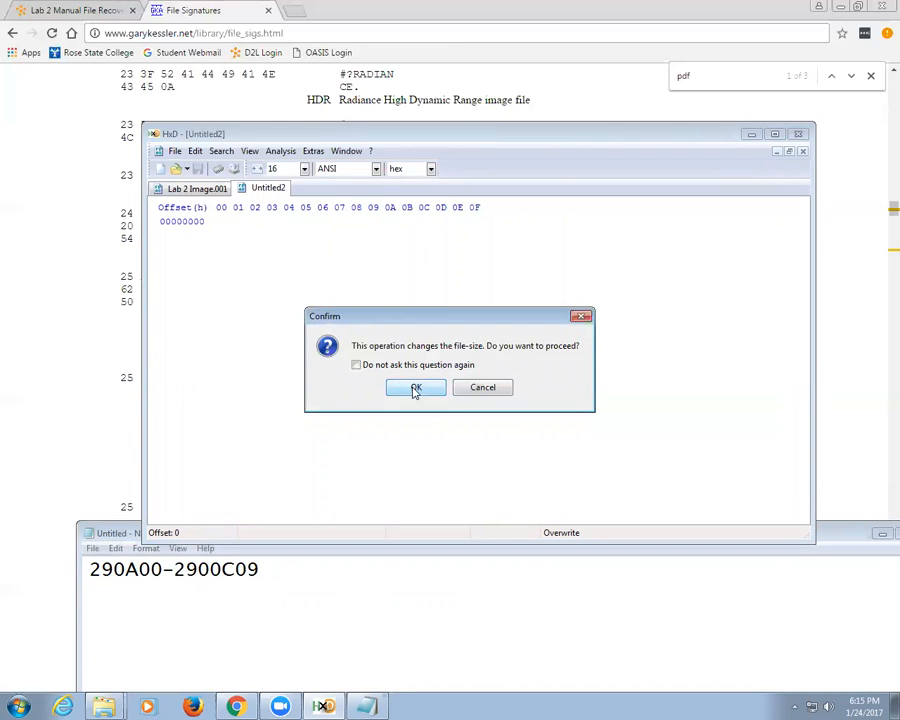
pyautogui.click(415, 389)
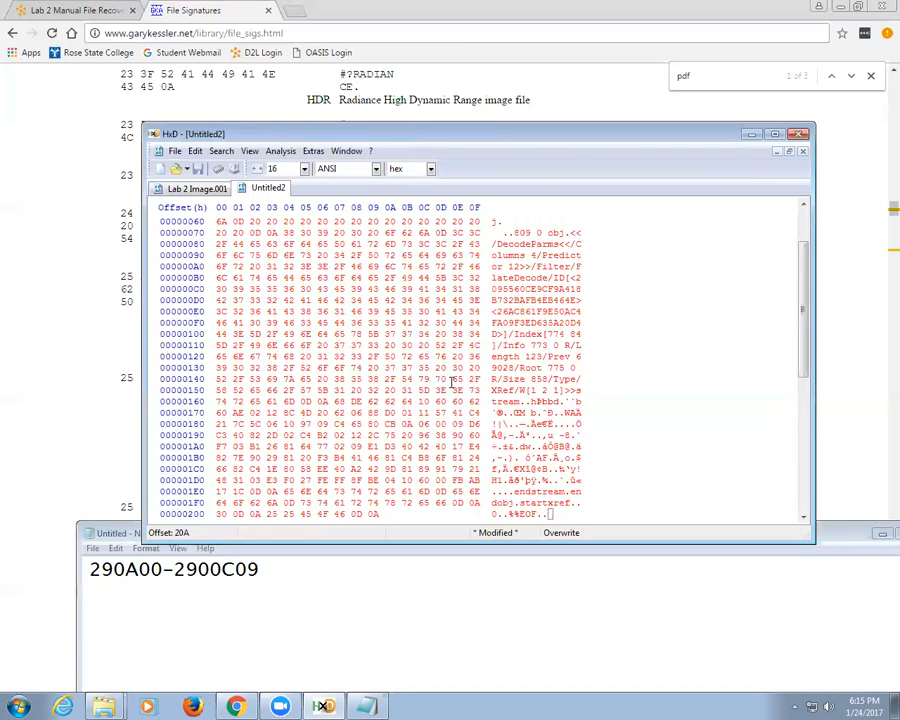
pyautogui.click(197, 168)
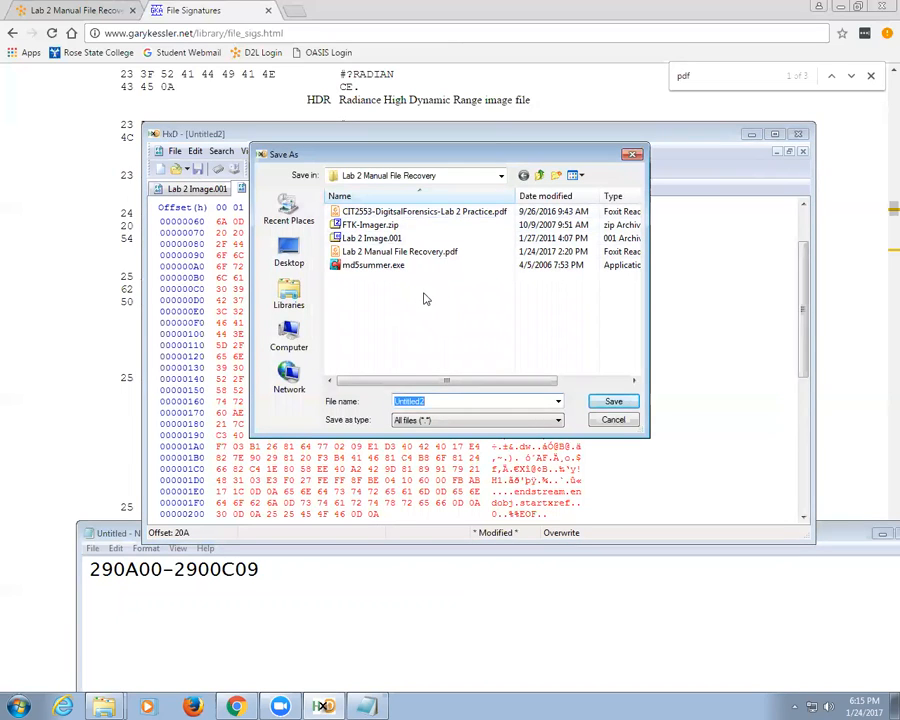
# Step: Save the carved 20A bytes under the file name file1.pdf
pyautogui.write('file1.pdf')
pyautogui.press('Return')
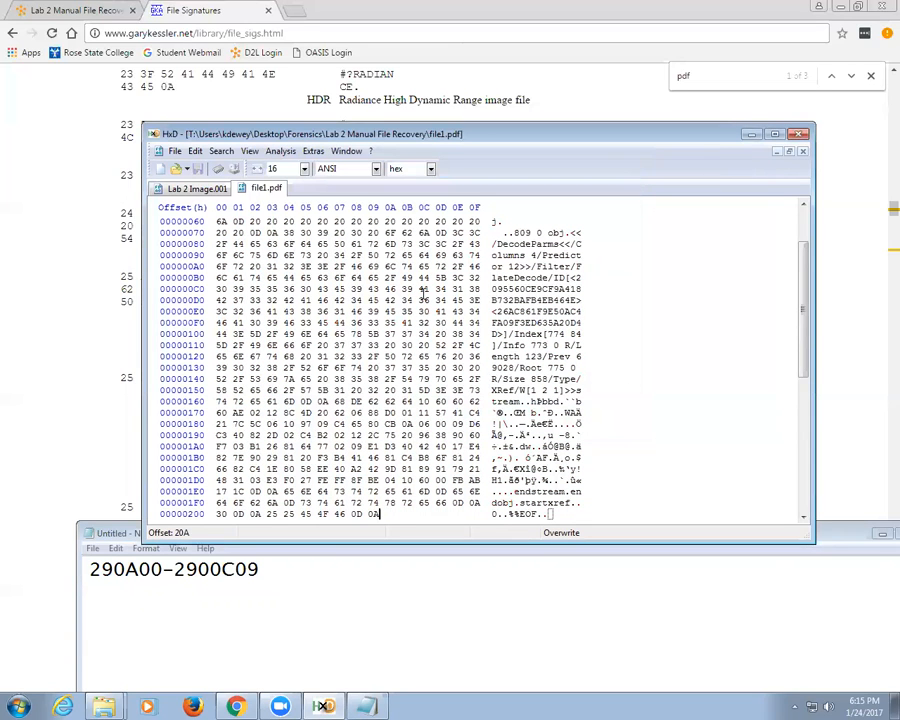
# Step: Test-open file1.pdf from the recovery folder, dismiss Foxit's format error, and close Foxit
pyautogui.moveTo(104, 706)
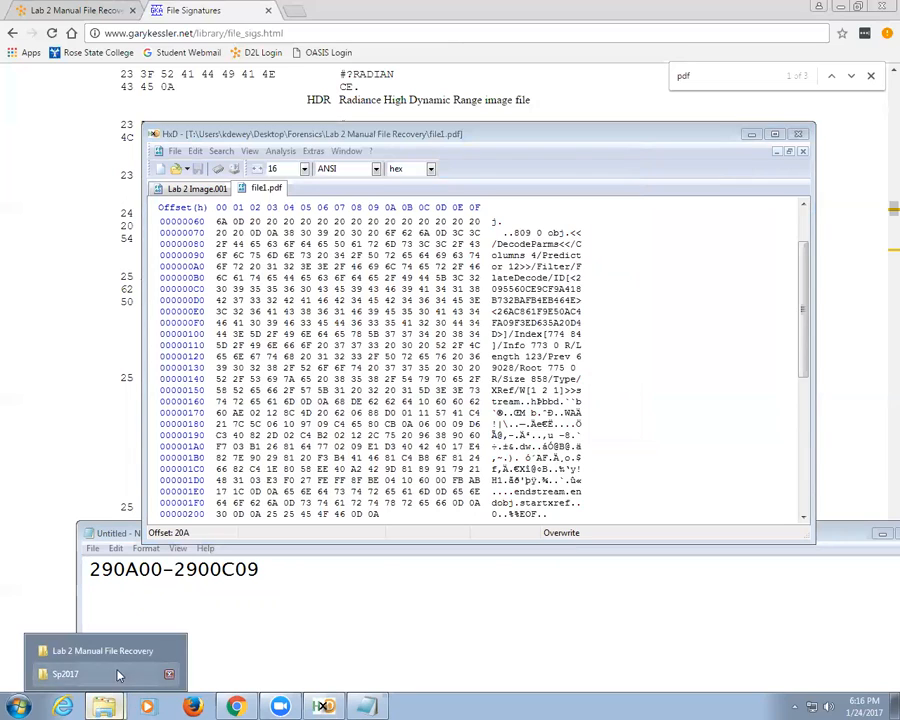
pyautogui.click(78, 651)
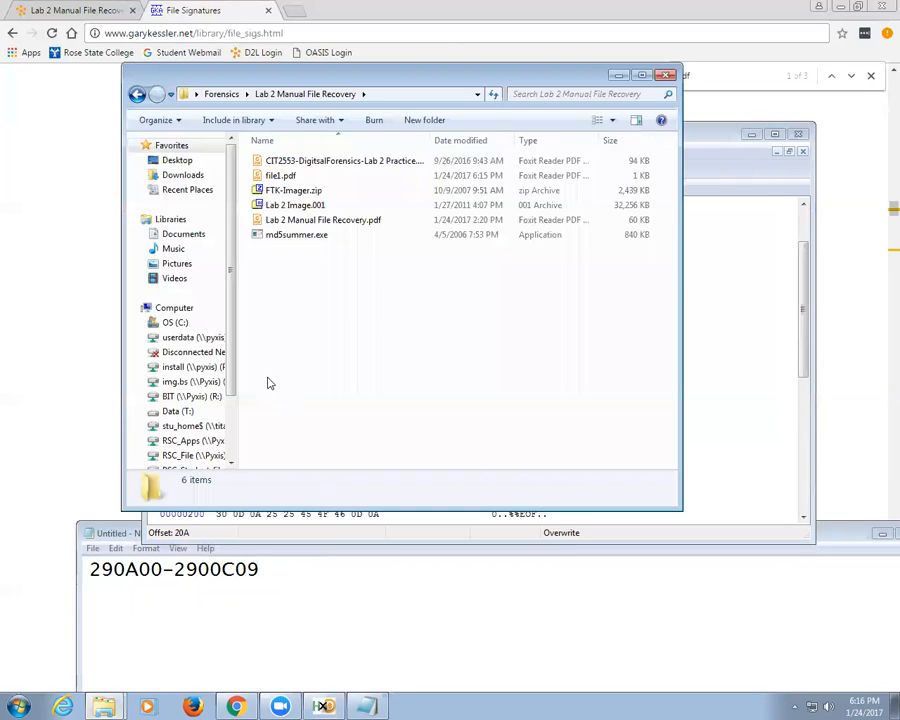
pyautogui.doubleClick(278, 177)
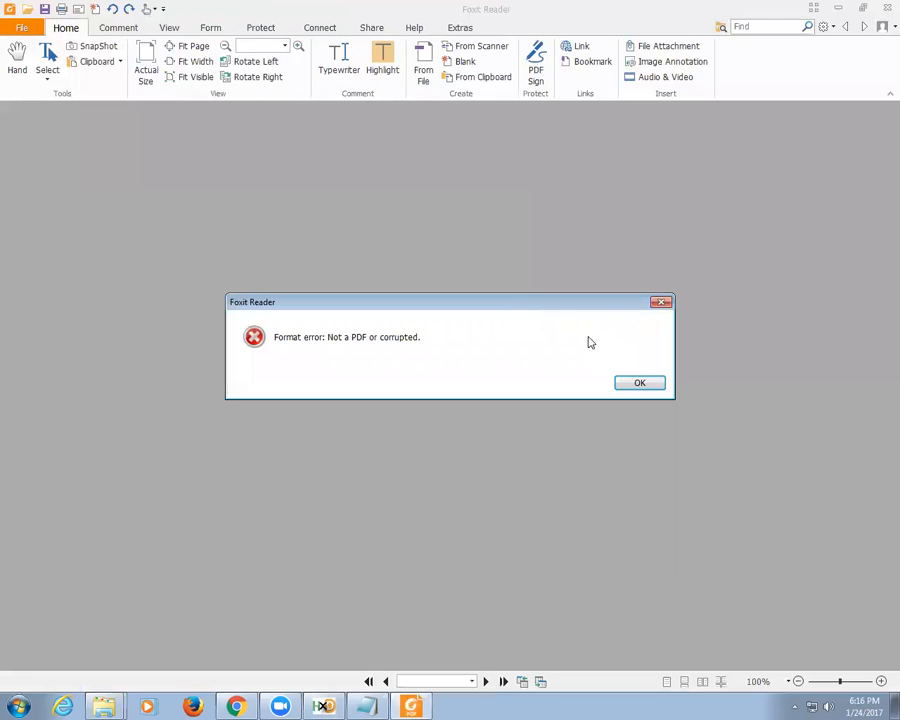
pyautogui.click(633, 386)
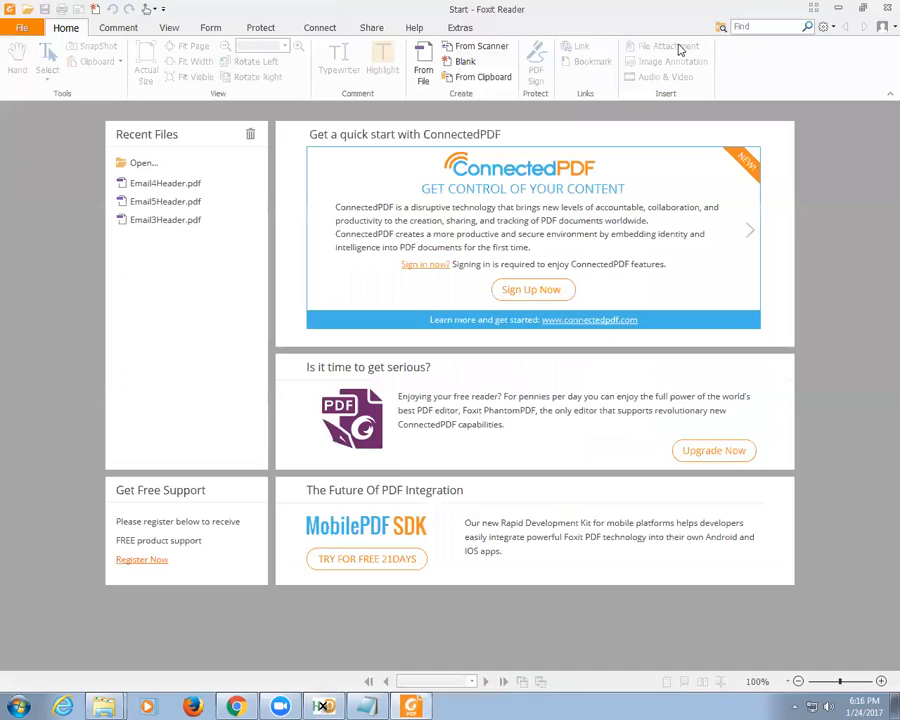
pyautogui.click(886, 8)
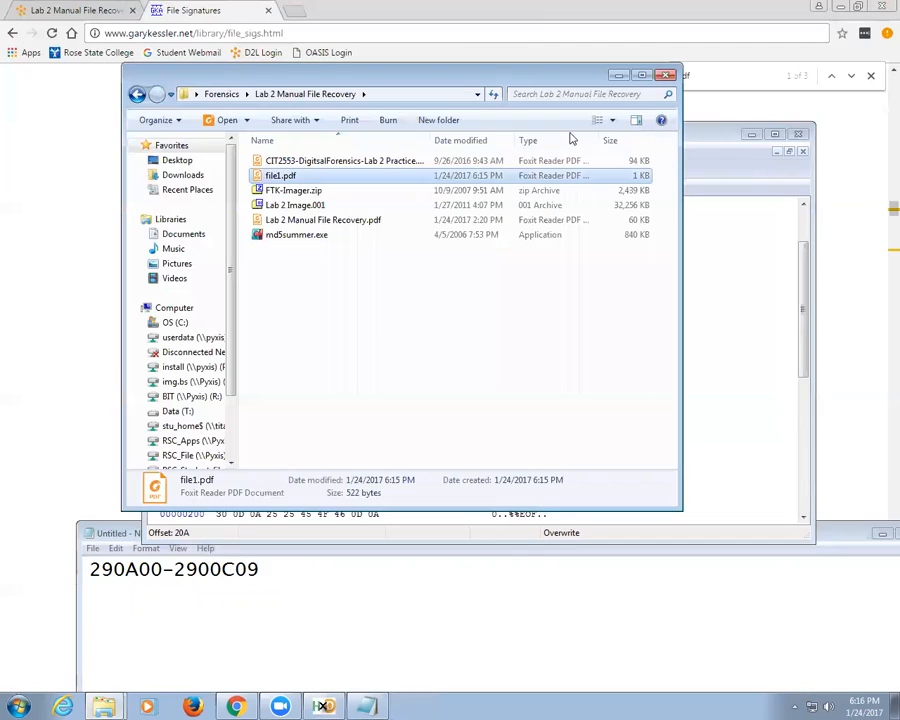
# Step: Delete file1.pdf's trailing 0A byte so it ends with %%EOF then 0D
pyautogui.click(322, 706)
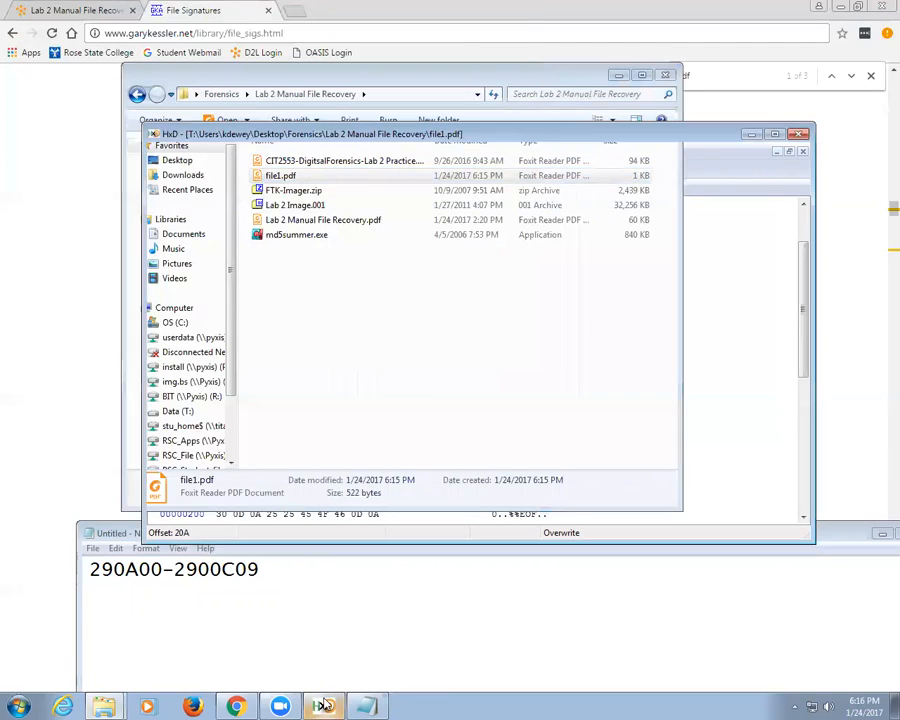
pyautogui.press('BackSpace')
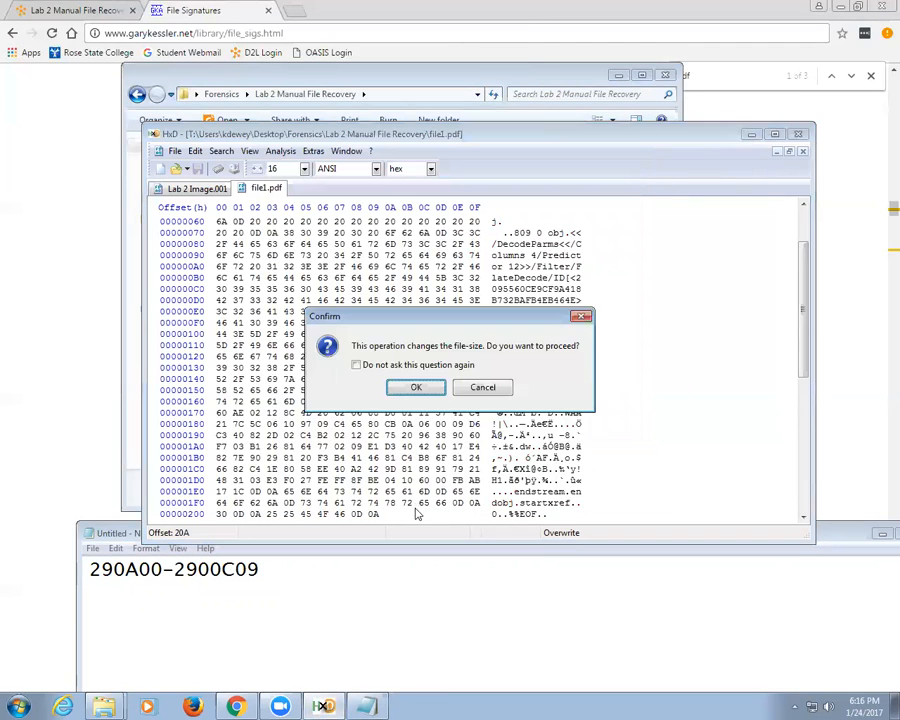
pyautogui.press('Return')
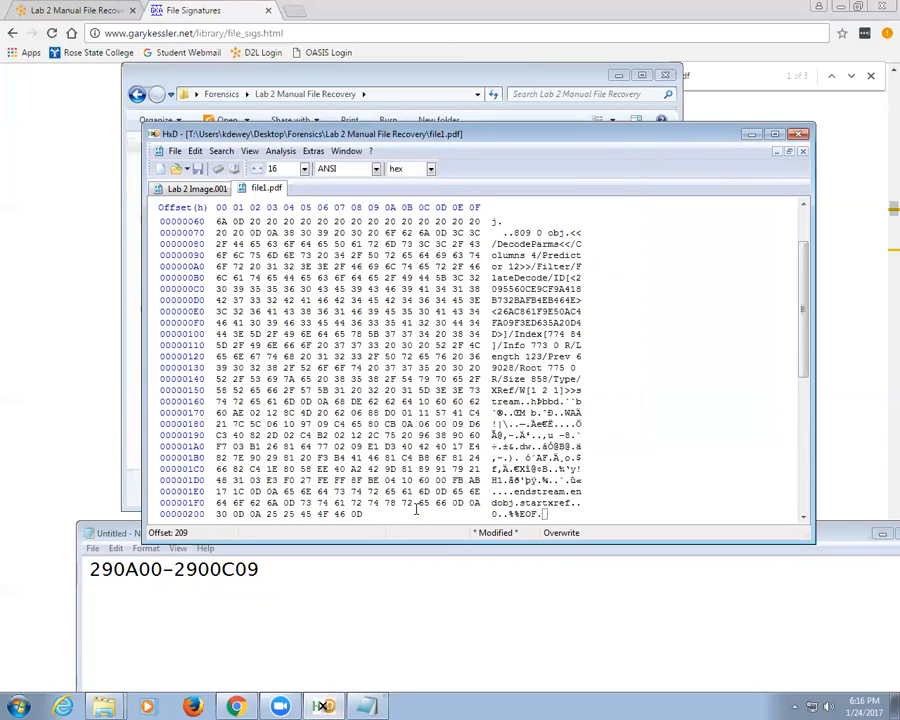
pyautogui.scroll(2, 475, 420)
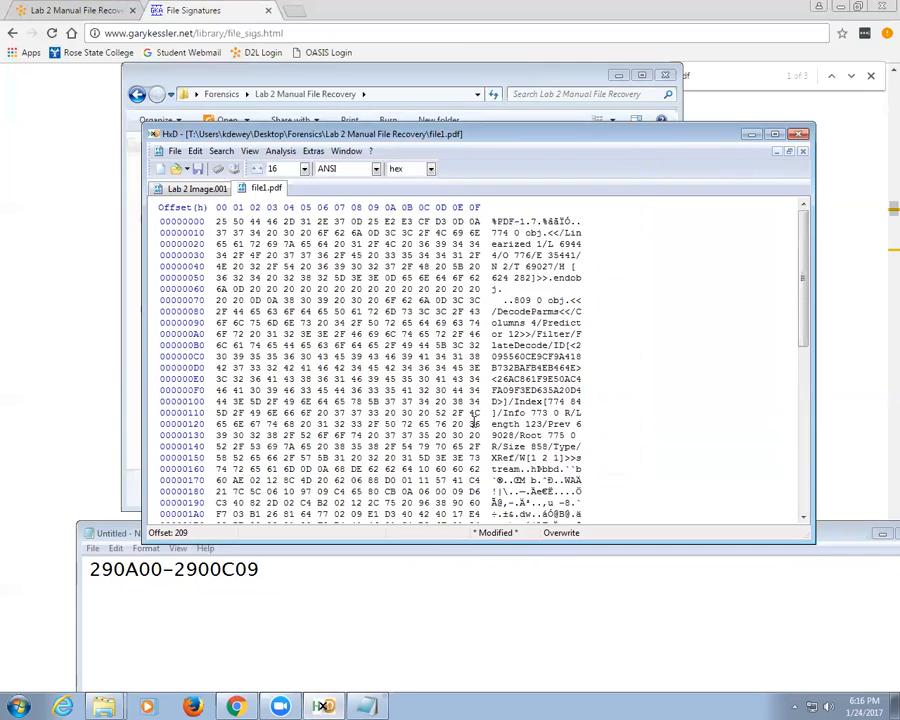
pyautogui.scroll(-6, 475, 422)
pyautogui.scroll(2, 475, 422)
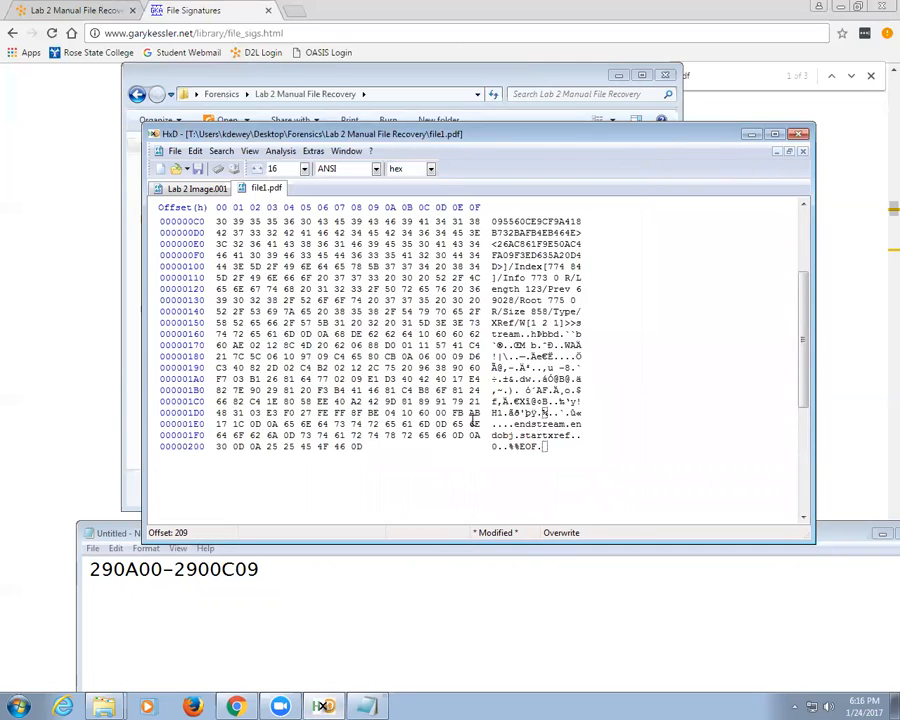
pyautogui.scroll(-3, 474, 421)
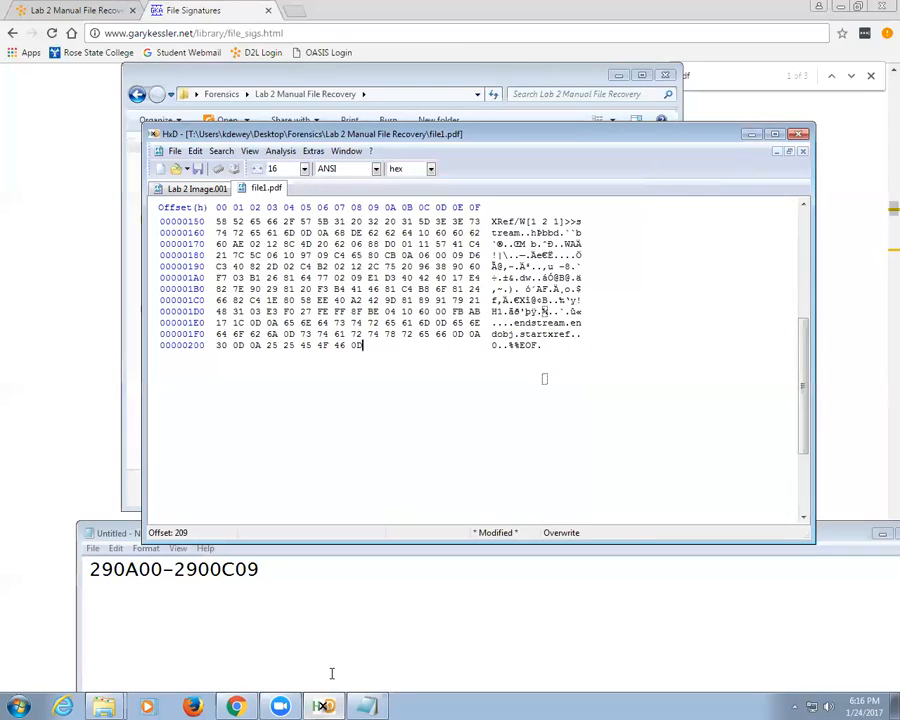
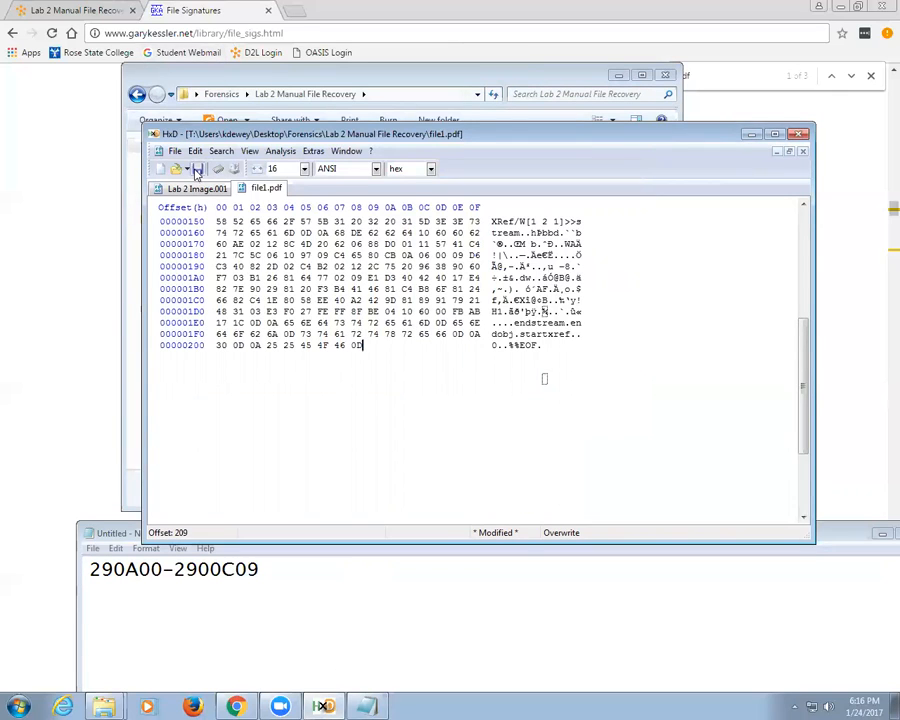
# Step: Save file1.pdf, test-open it in Foxit, dismiss the invalid-format error, and return to HxD
pyautogui.click(197, 169)
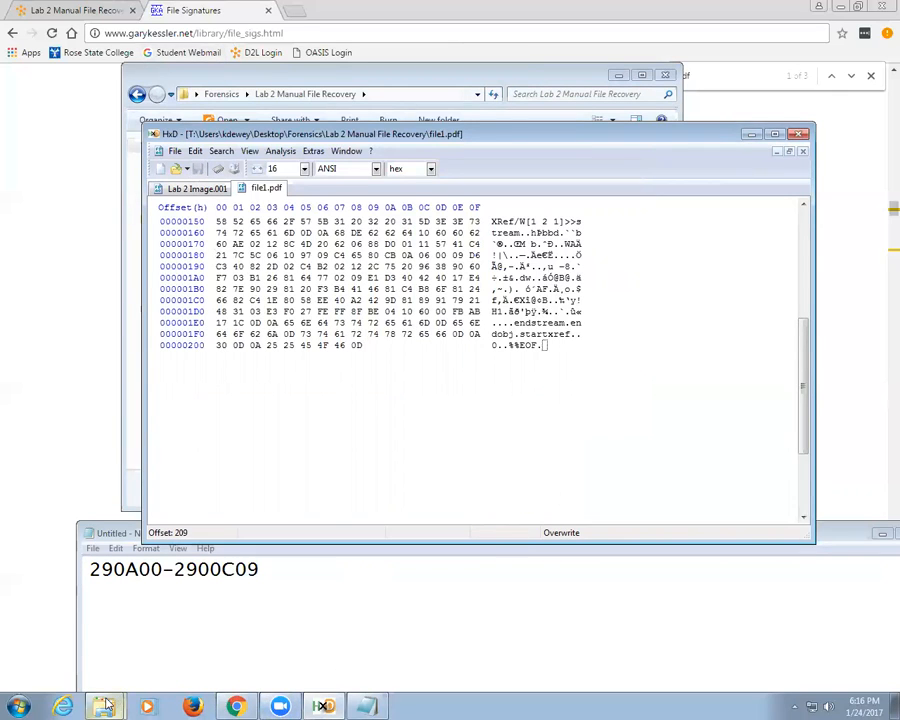
pyautogui.moveTo(107, 706)
pyautogui.click(74, 651)
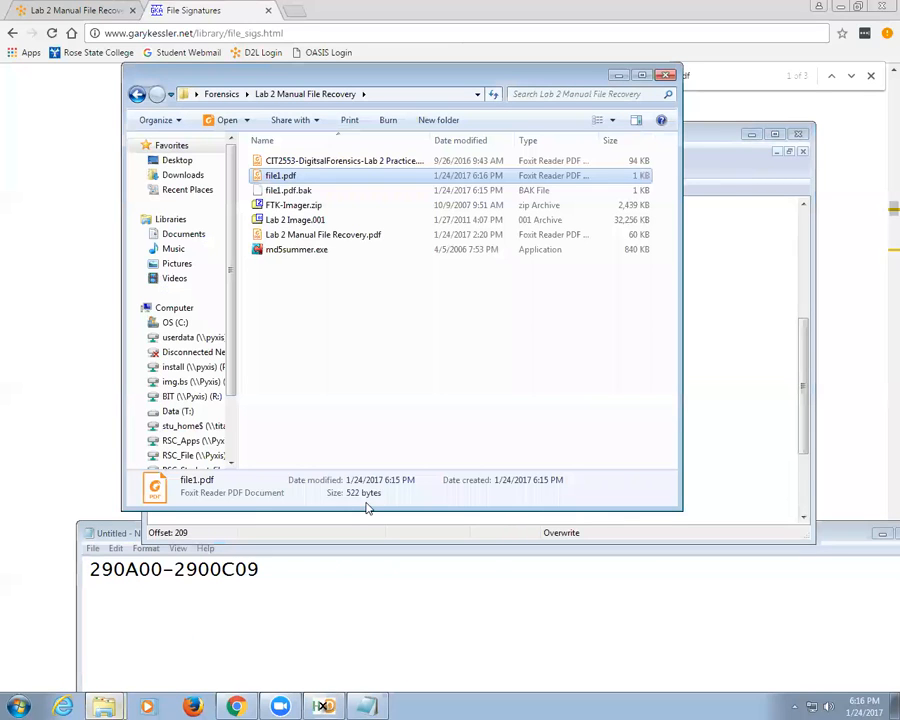
pyautogui.doubleClick(288, 177)
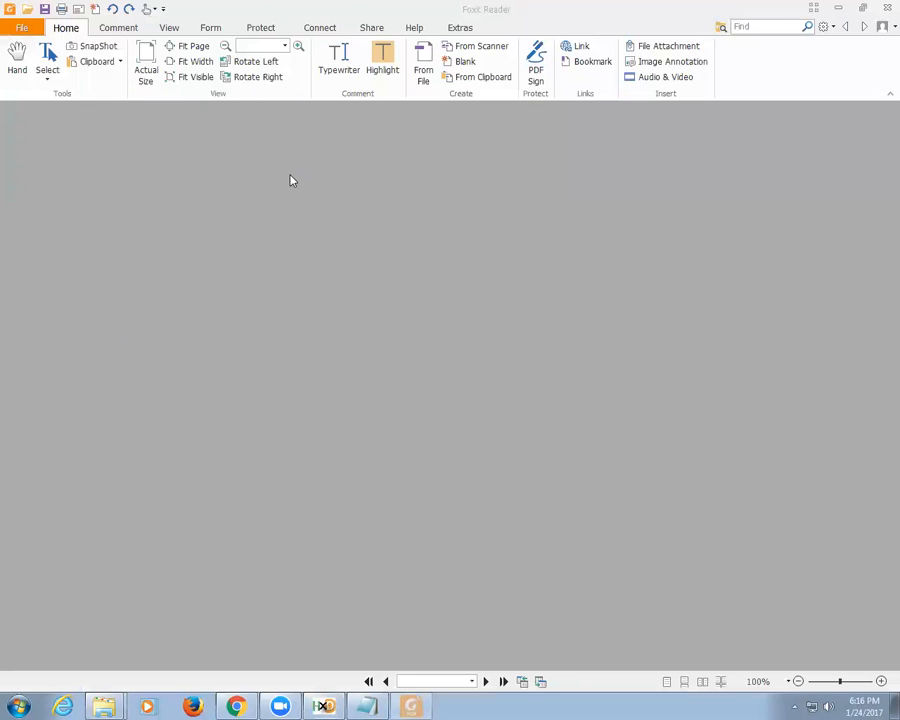
pyautogui.click(632, 380)
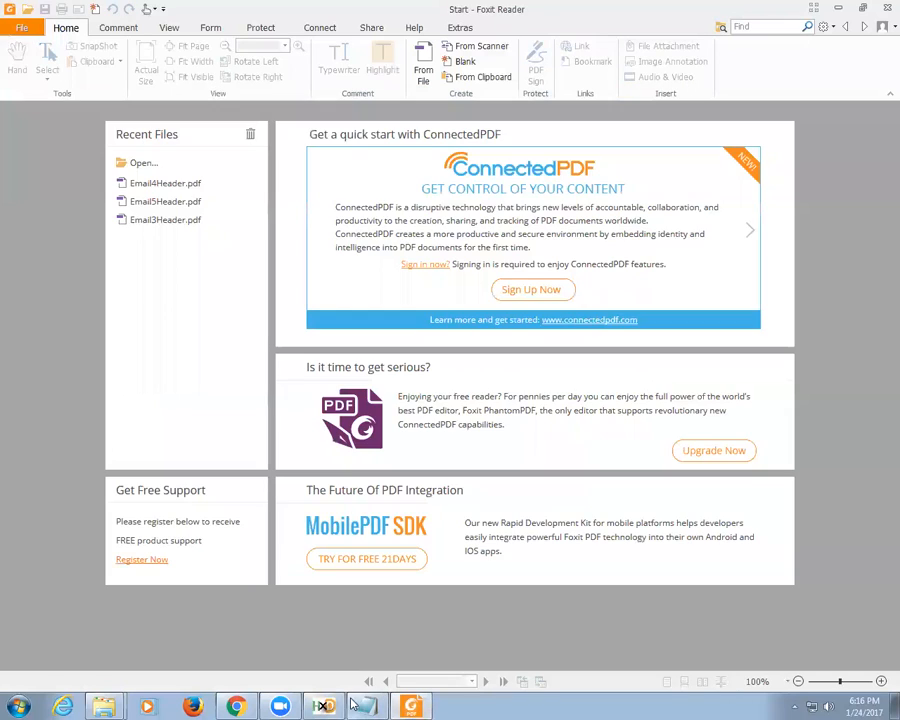
pyautogui.click(325, 706)
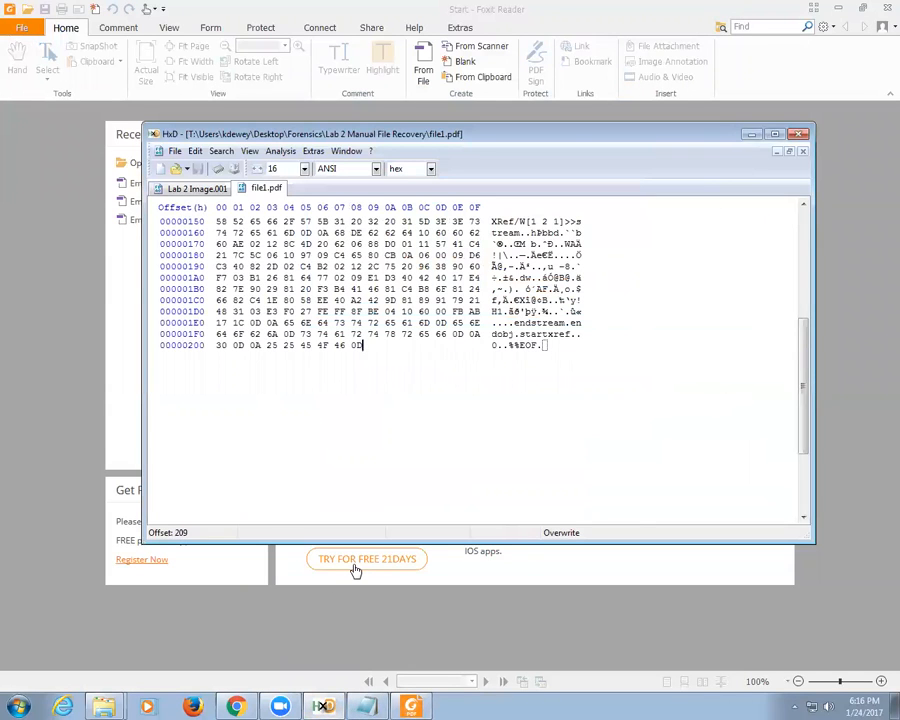
# Step: Delete two more trailing bytes from file1.pdf, accepting each size change
pyautogui.press('BackSpace')
pyautogui.click(416, 387)
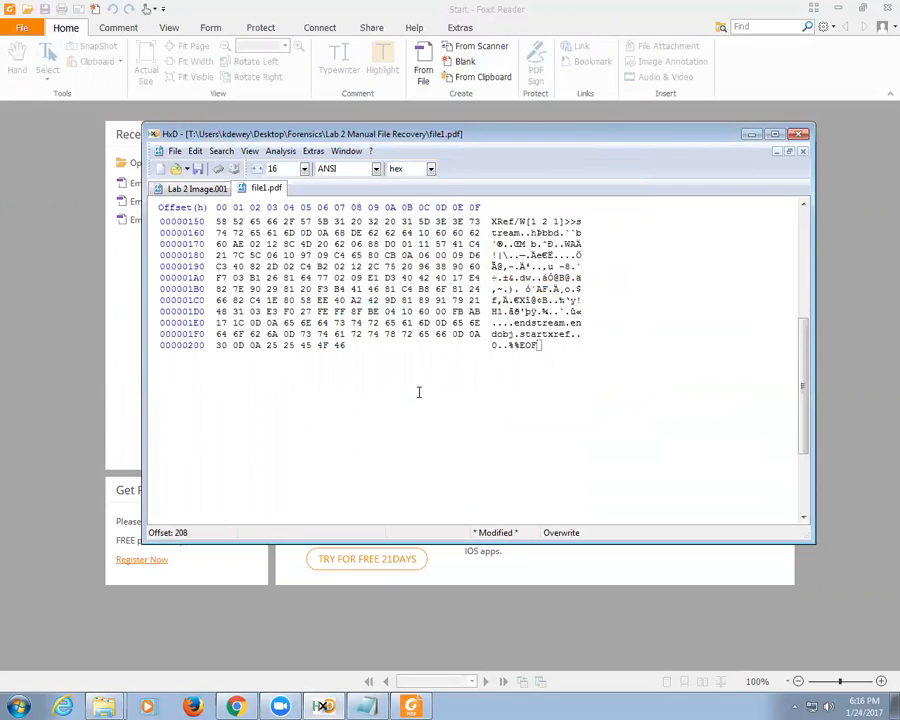
pyautogui.press('BackSpace')
pyautogui.click(416, 388)
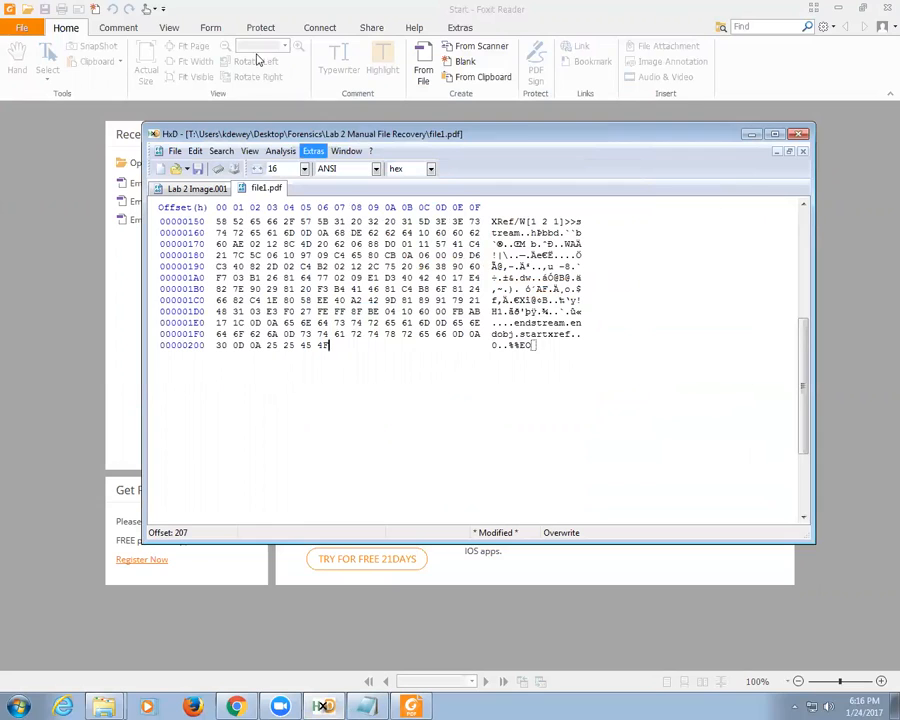
# Step: Close file1.pdf without saving the changes and close Foxit Reader
pyautogui.rightClick(288, 191)
pyautogui.click(300, 197)
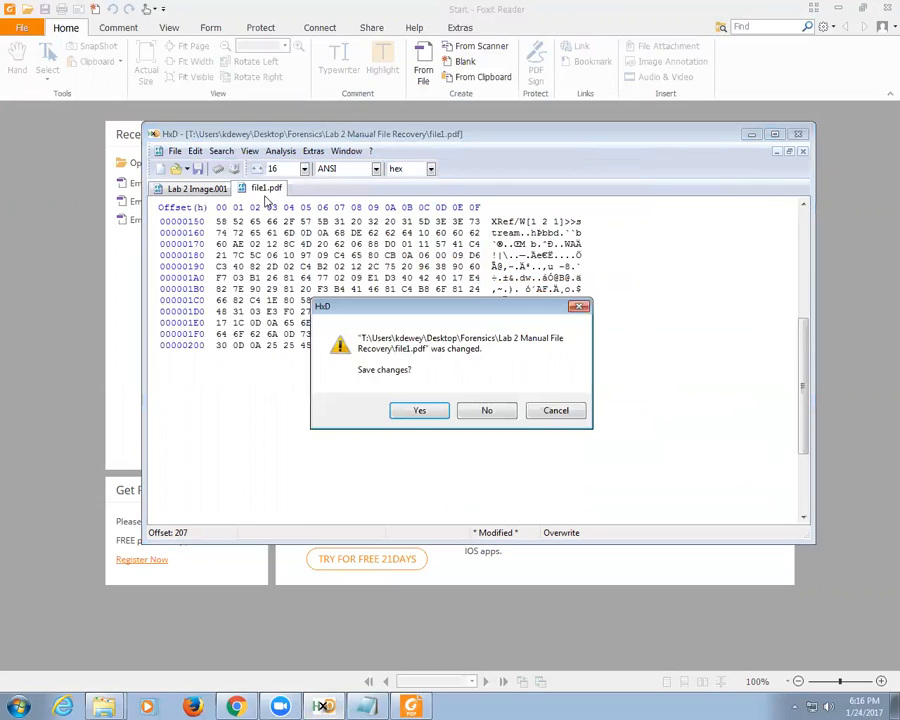
pyautogui.click(477, 412)
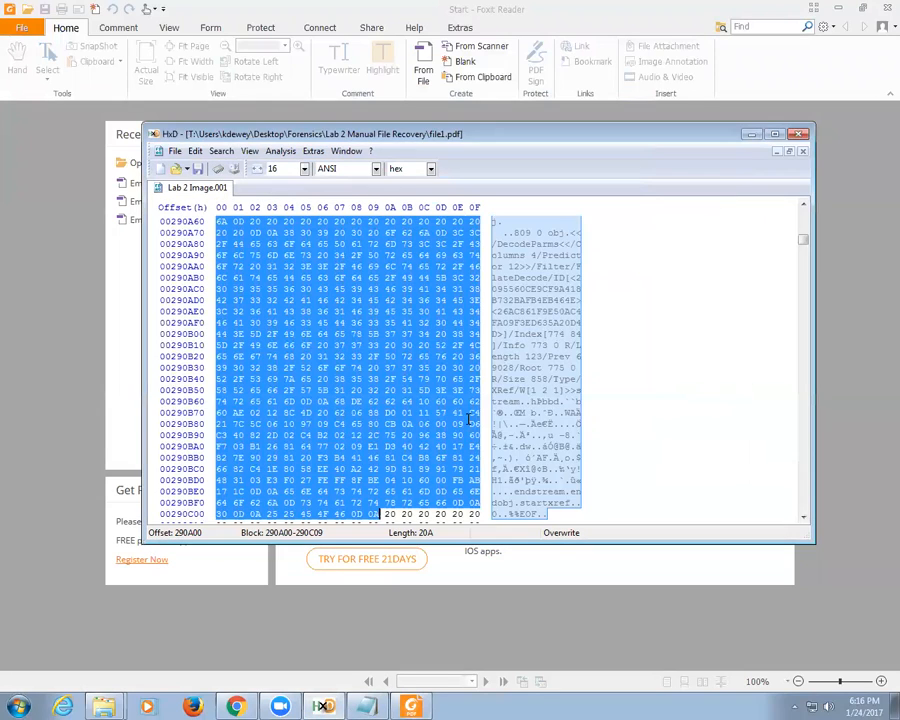
pyautogui.rightClick(413, 705)
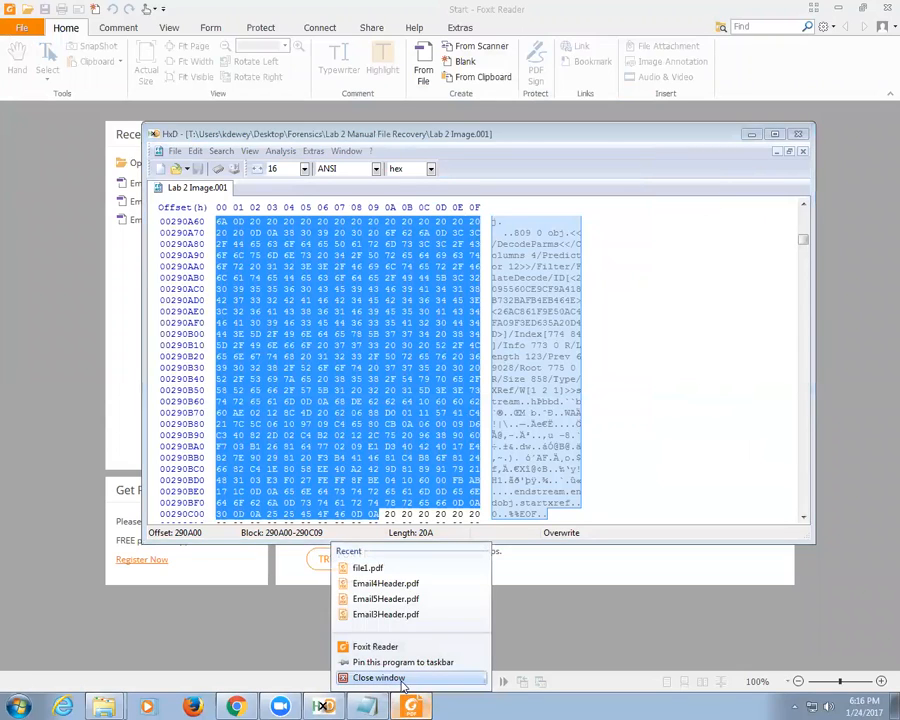
pyautogui.click(365, 677)
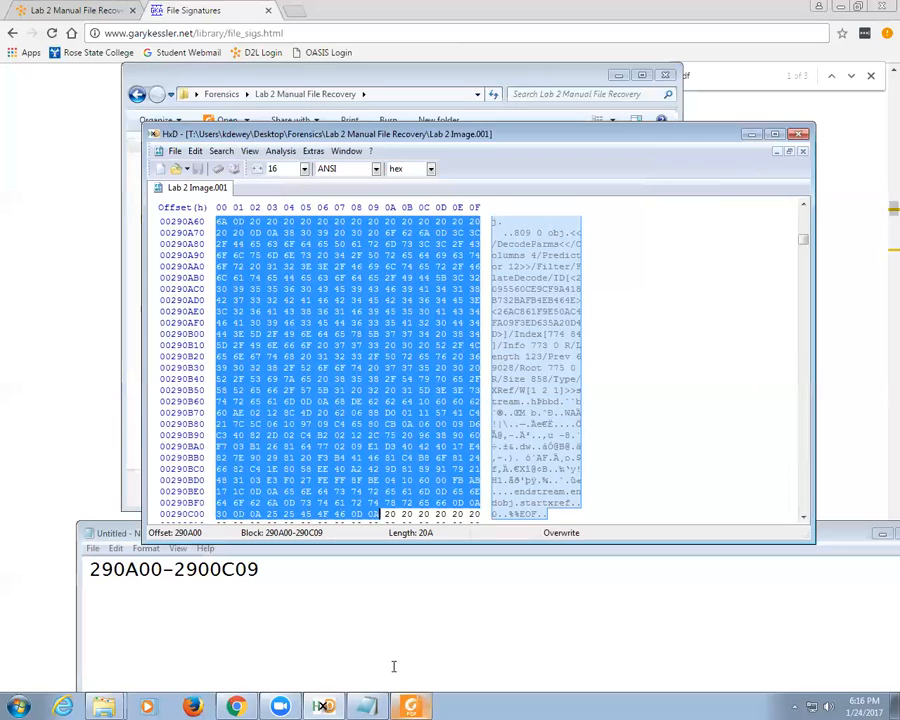
# Step: Select a block from 290A00 with the end offset mistyped as 2900C09, then inspect it
pyautogui.click(196, 151)
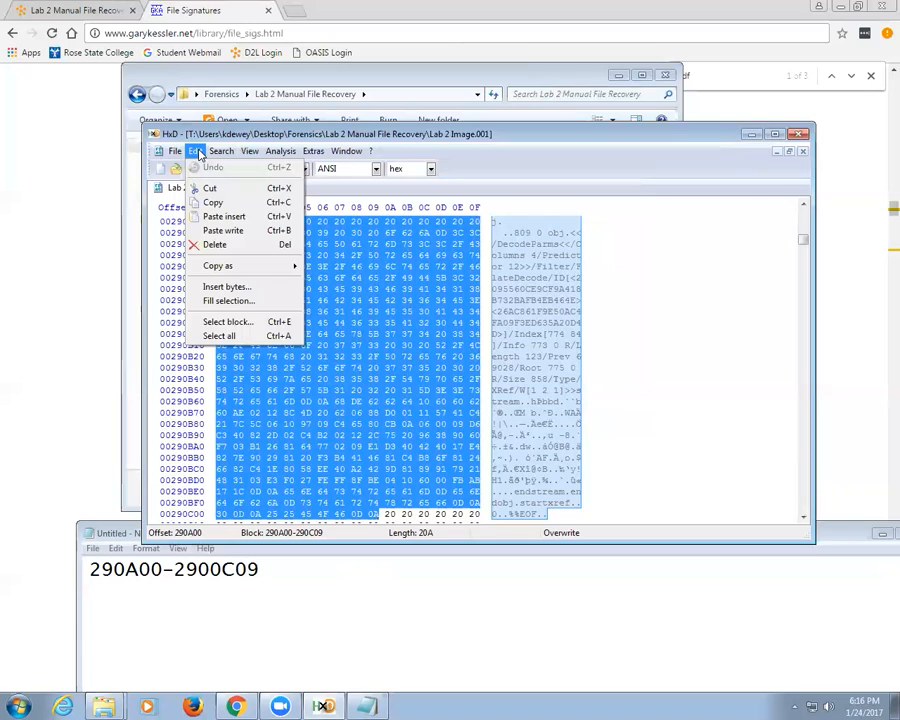
pyautogui.click(219, 336)
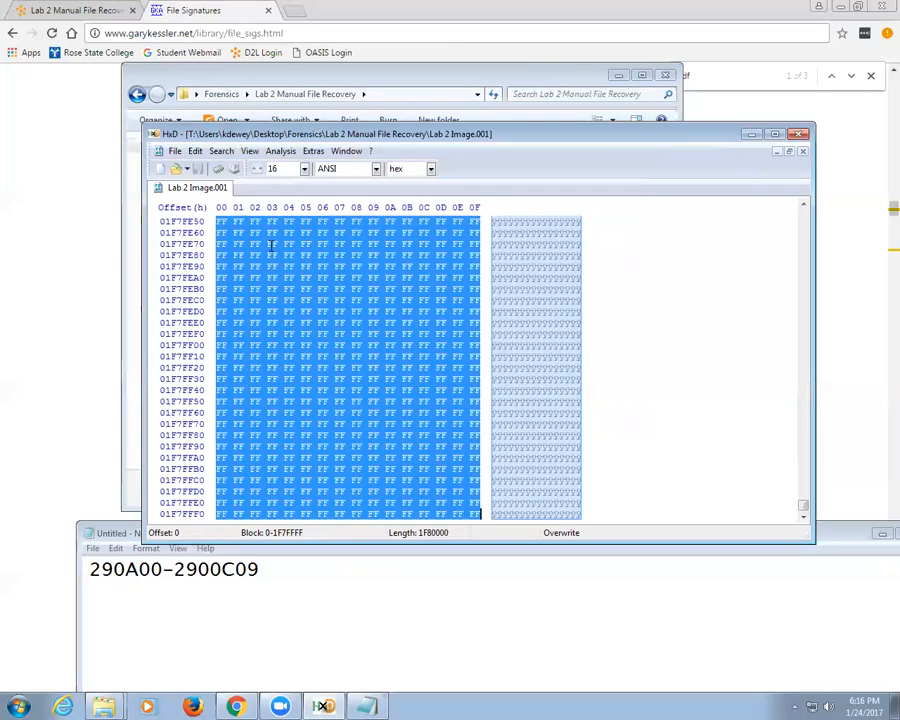
pyautogui.click(270, 245)
pyautogui.click(196, 151)
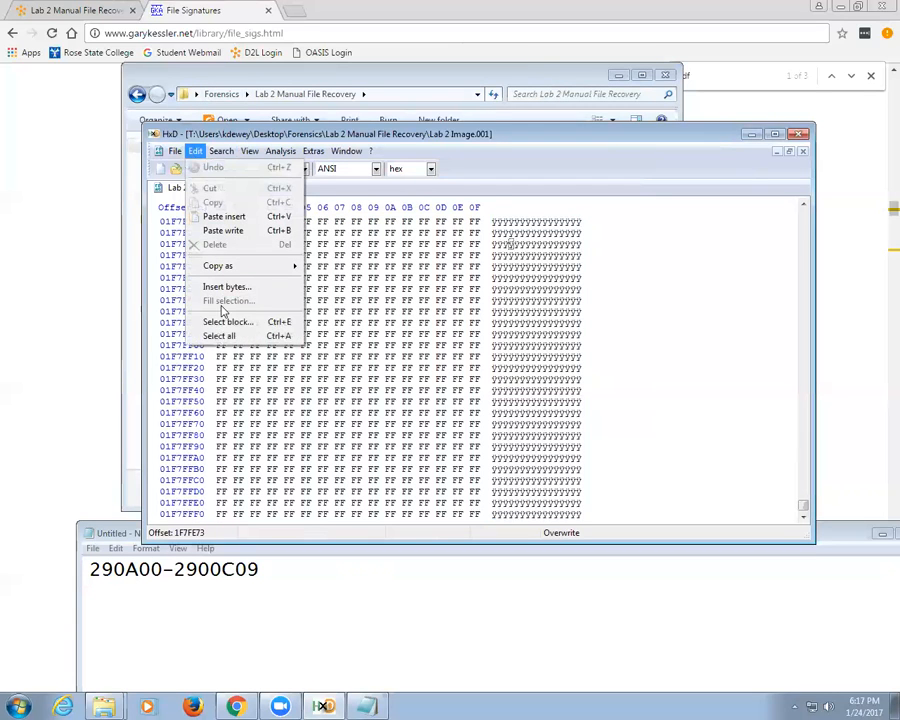
pyautogui.click(229, 323)
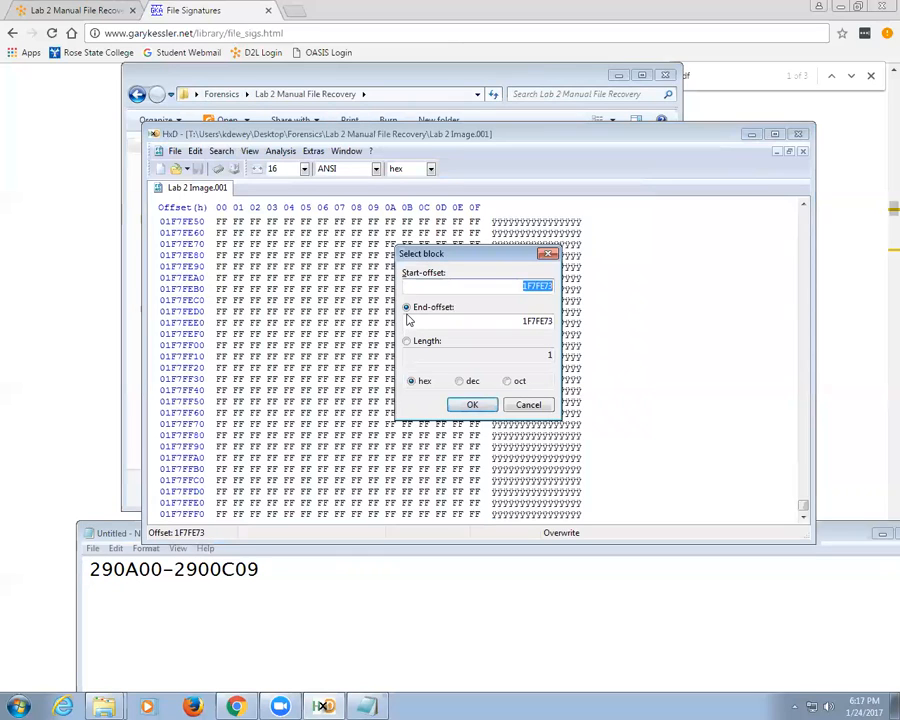
pyautogui.write('290A00')
pyautogui.press('Tab')
pyautogui.press('Tab')
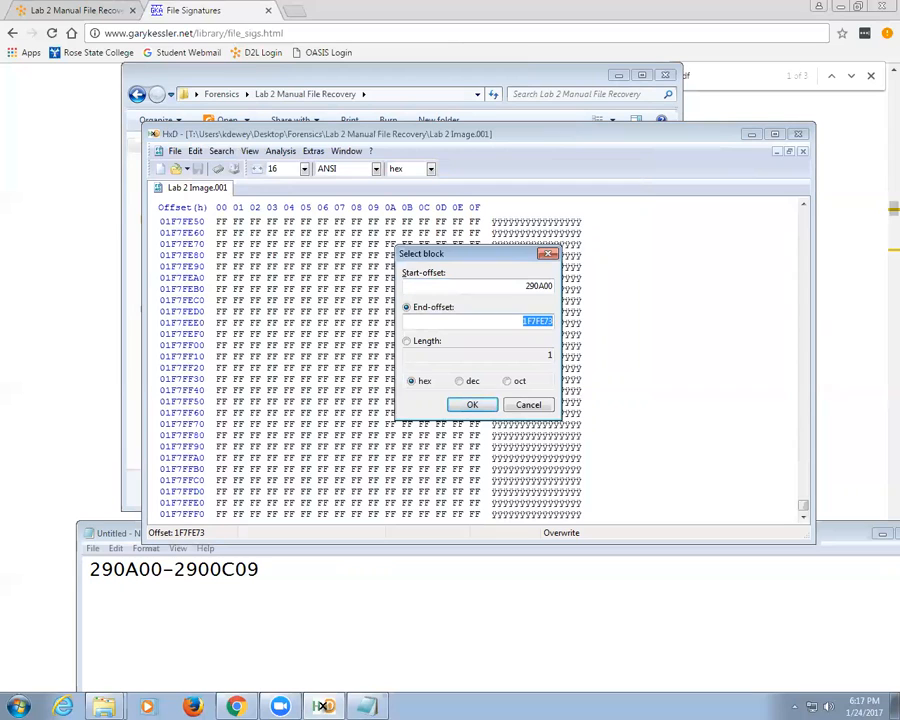
pyautogui.write('2900C09')
pyautogui.click(470, 404)
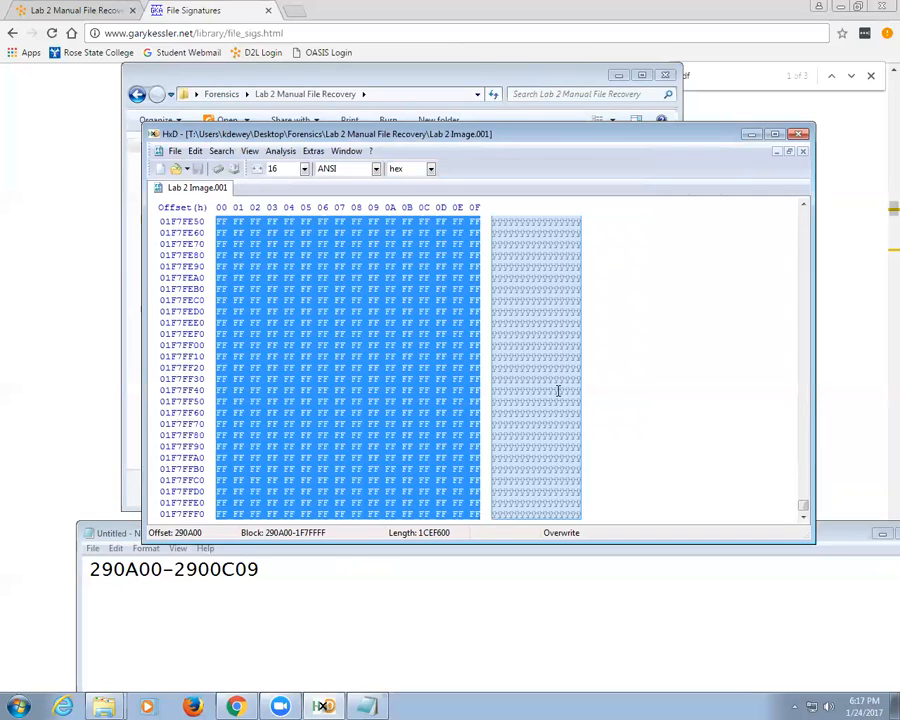
pyautogui.scroll(-3, 558, 391)
pyautogui.scroll(20, 558, 391)
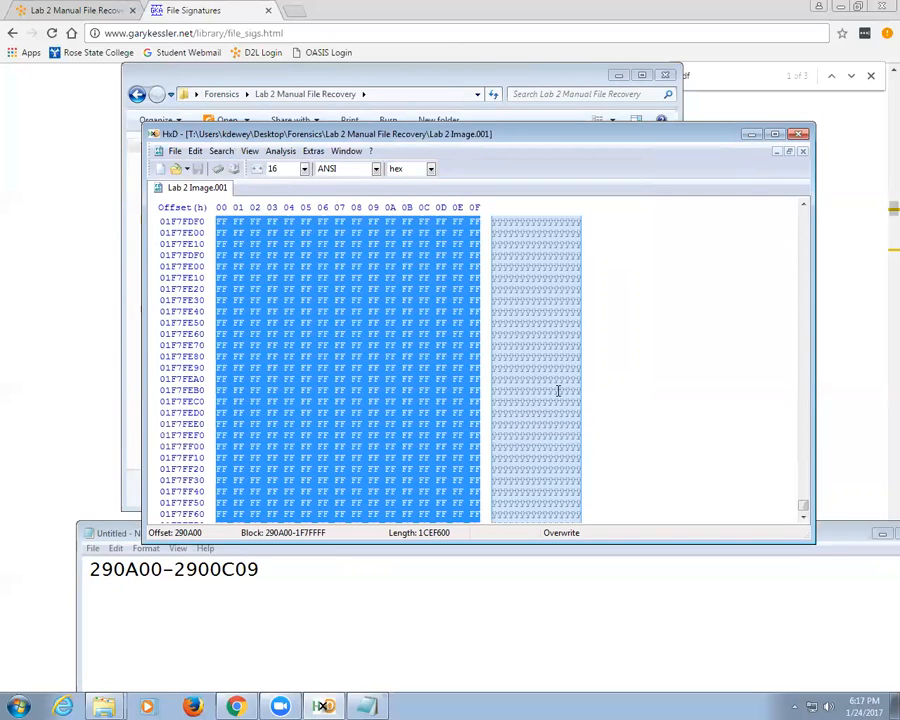
pyautogui.scroll(20, 558, 391)
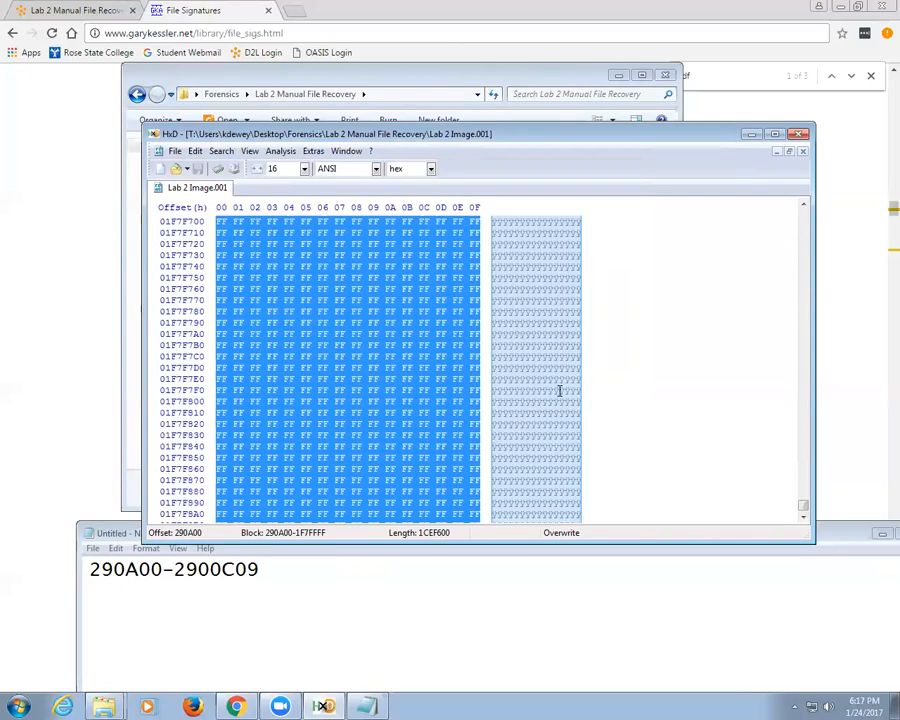
pyautogui.moveTo(803, 507); pyautogui.dragTo(800, 237)
pyautogui.scroll(-15, 737, 311)
pyautogui.scroll(-20, 735, 310)
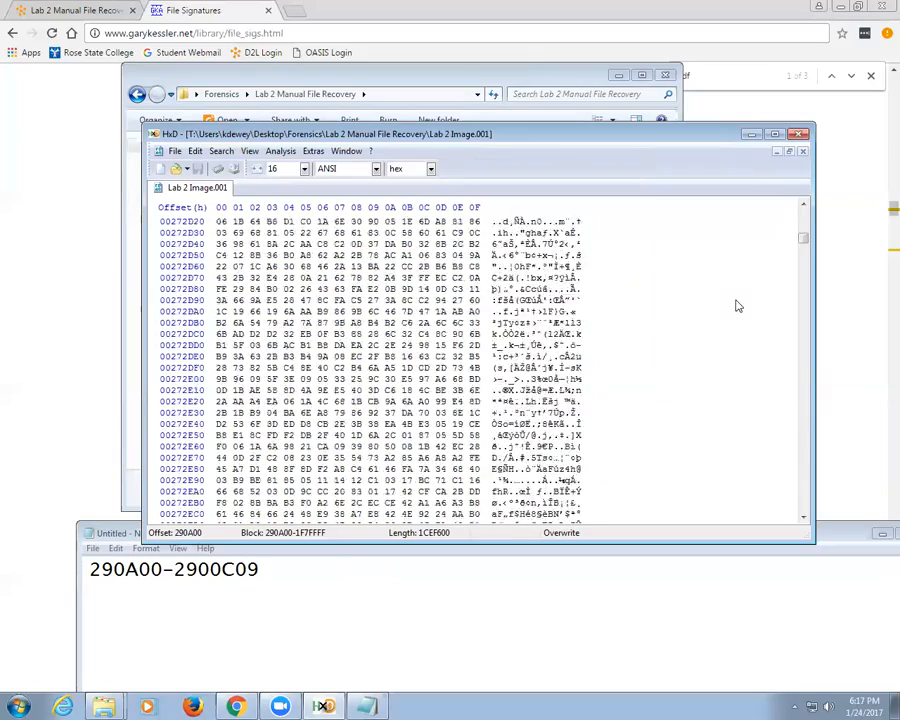
pyautogui.scroll(-7, 738, 305)
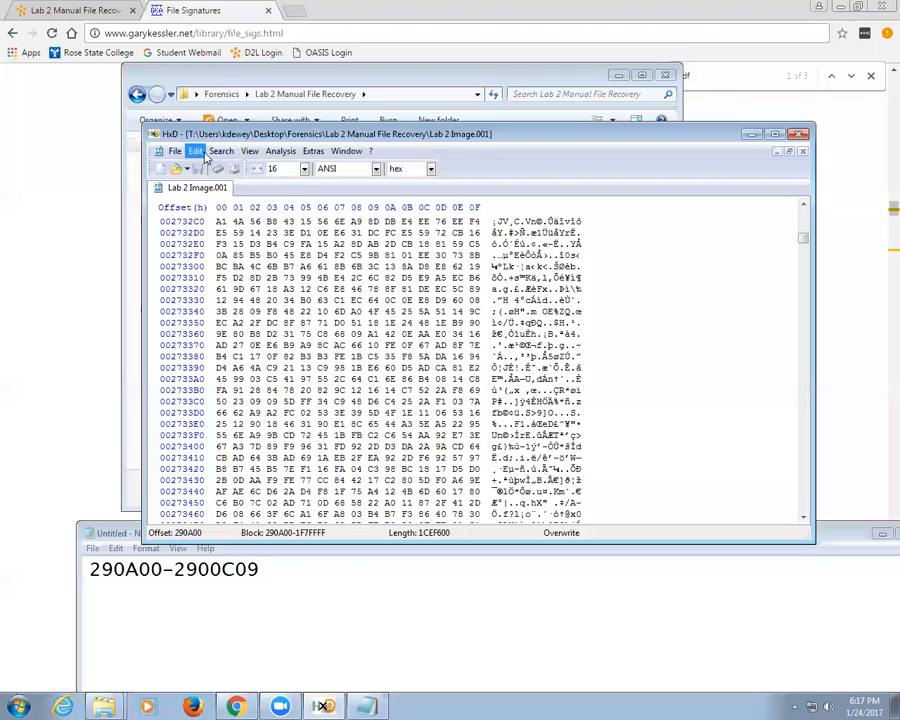
# Step: Redo the block selection with the end offset corrected to 290C09
pyautogui.click(197, 151)
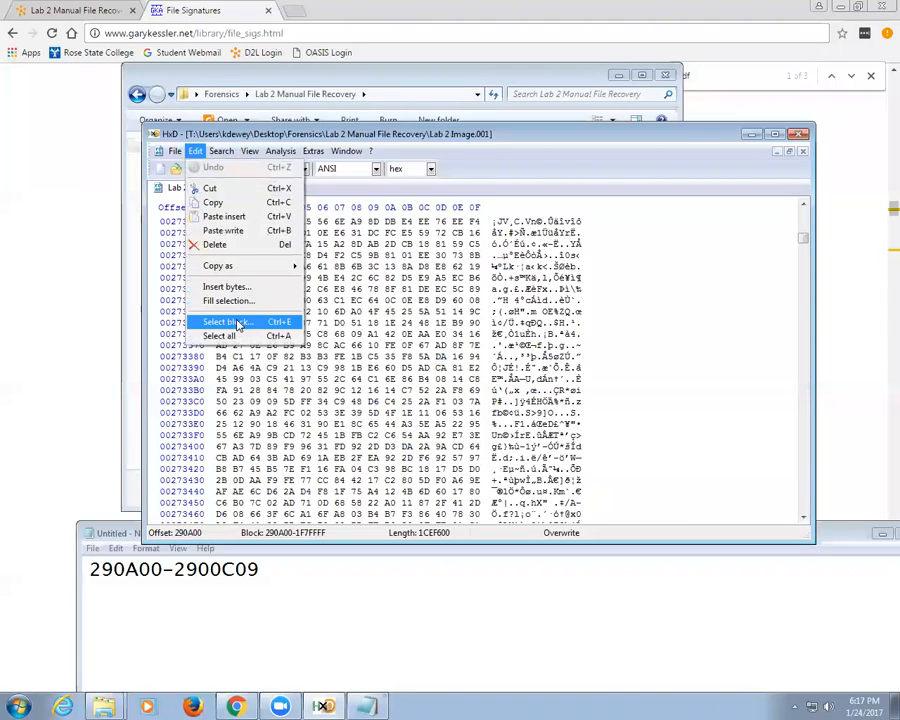
pyautogui.click(235, 322)
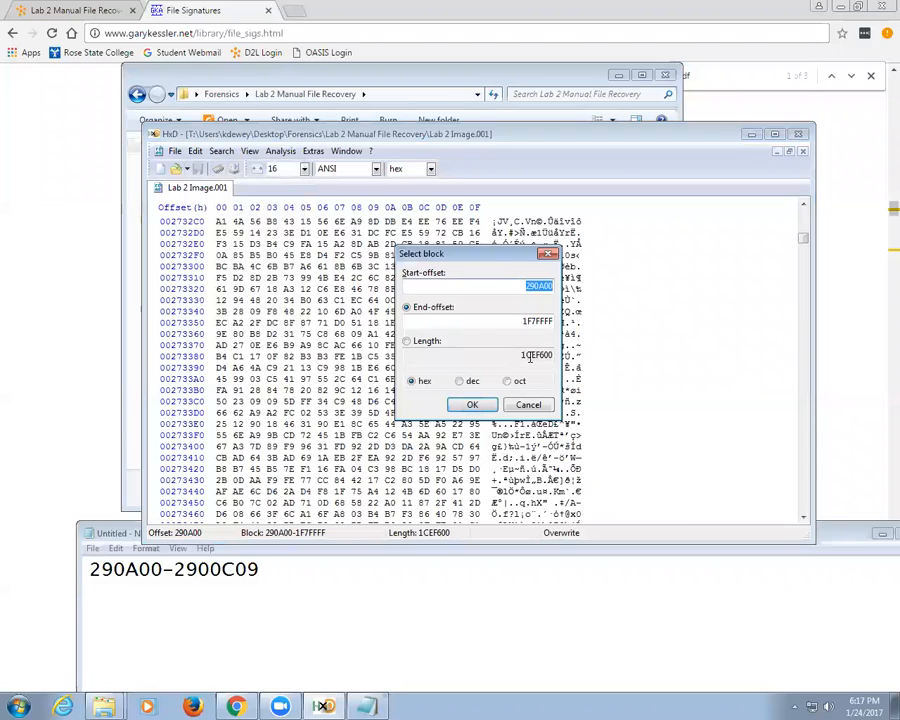
pyautogui.moveTo(514, 321); pyautogui.dragTo(557, 327)
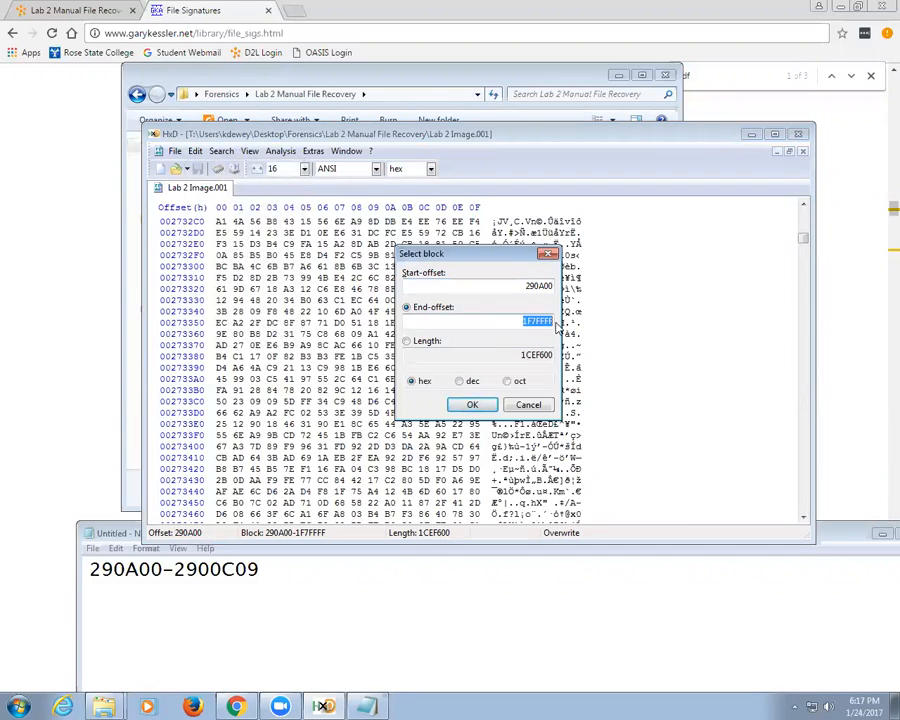
pyautogui.write('290A00')
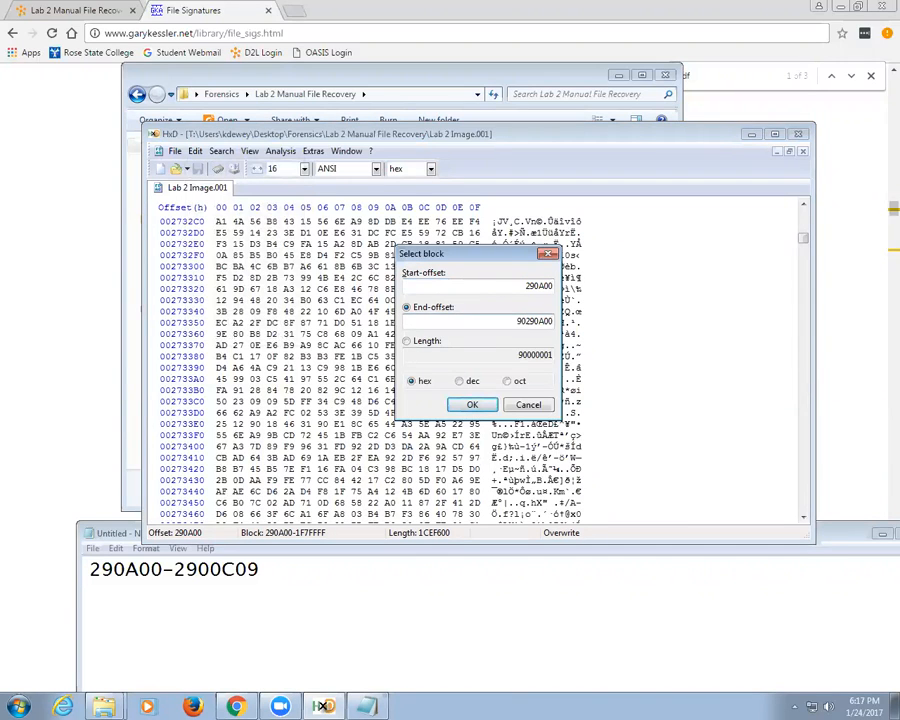
pyautogui.write('C09')
pyautogui.press('Delete')
pyautogui.press('Delete')
pyautogui.press('Delete')
pyautogui.press('Delete')
pyautogui.press('Delete')
pyautogui.press('Delete')
pyautogui.press('BackSpace')
pyautogui.press('Delete')
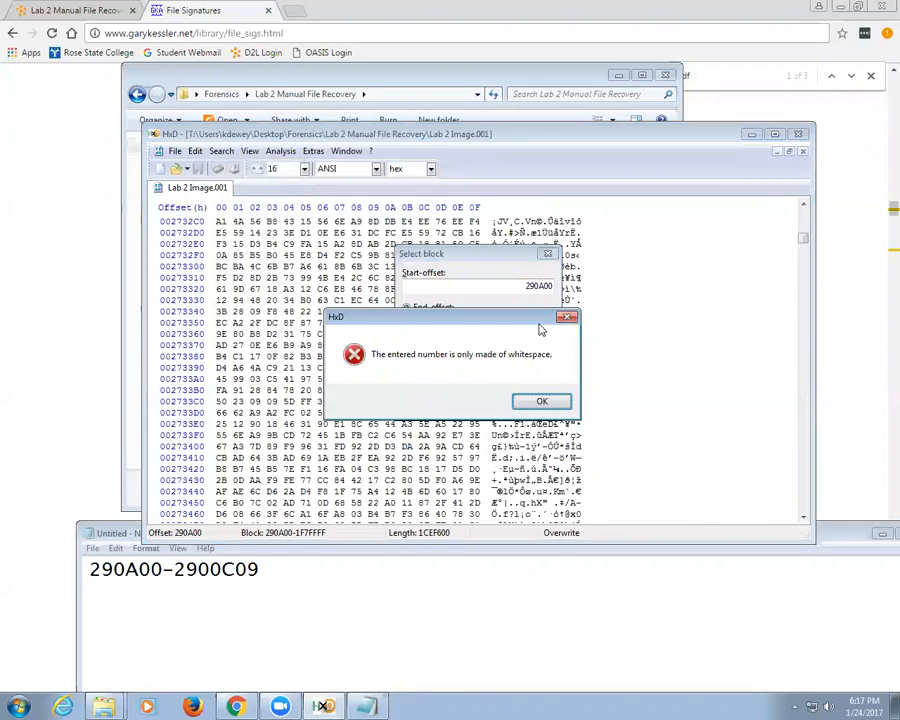
pyautogui.press('Return')
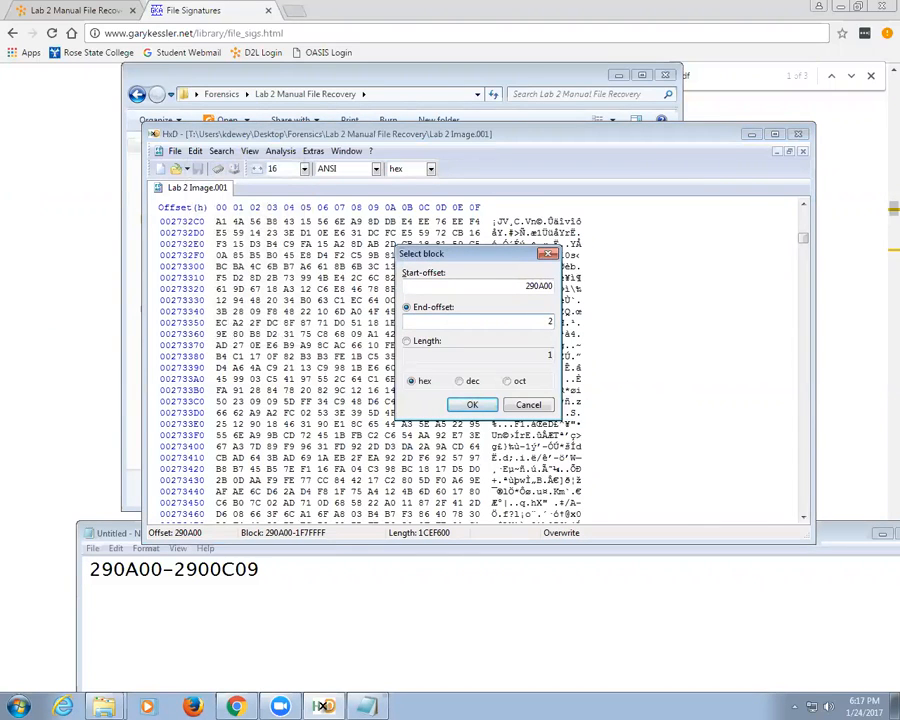
pyautogui.write('290C09')
pyautogui.click(474, 405)
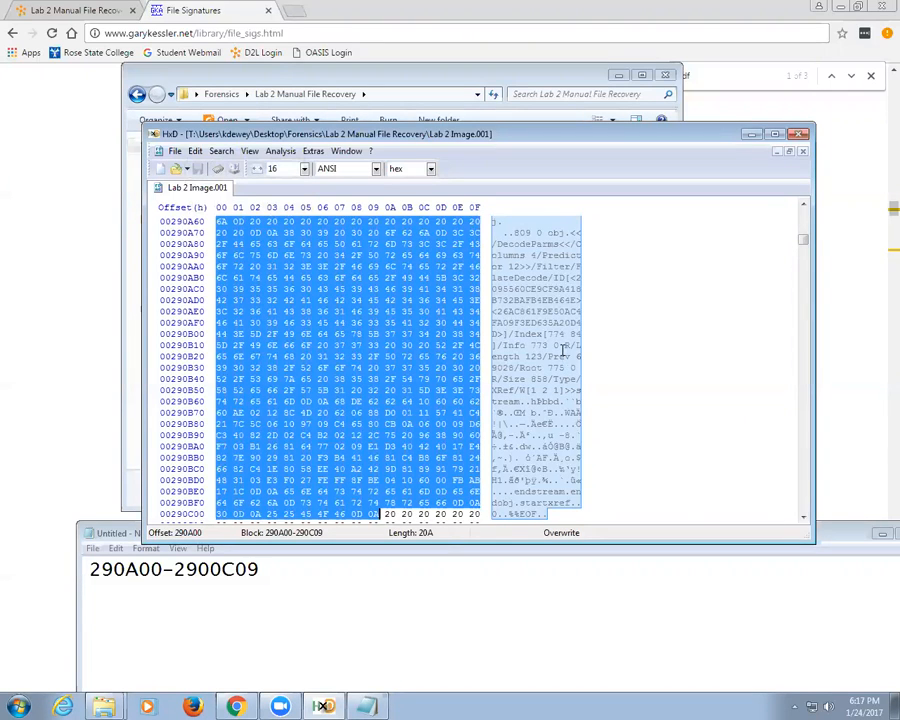
# Step: Copy the 290A00–290C09 block and paste-insert it into a new file
pyautogui.click(195, 150)
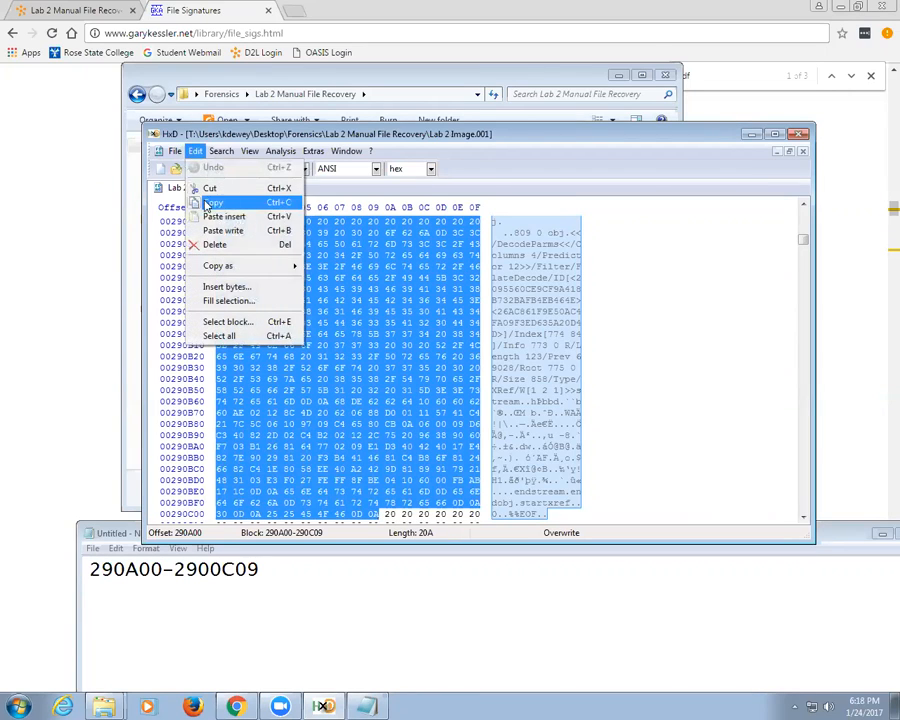
pyautogui.click(212, 203)
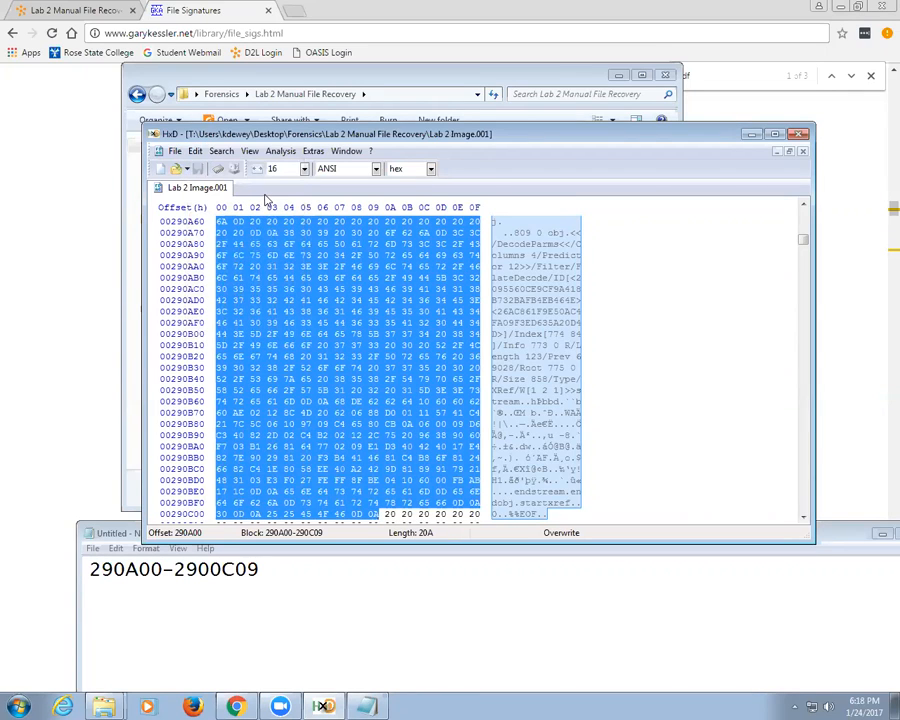
pyautogui.hotkey('ctrl', 'n')
pyautogui.rightClick(295, 266)
pyautogui.click(340, 324)
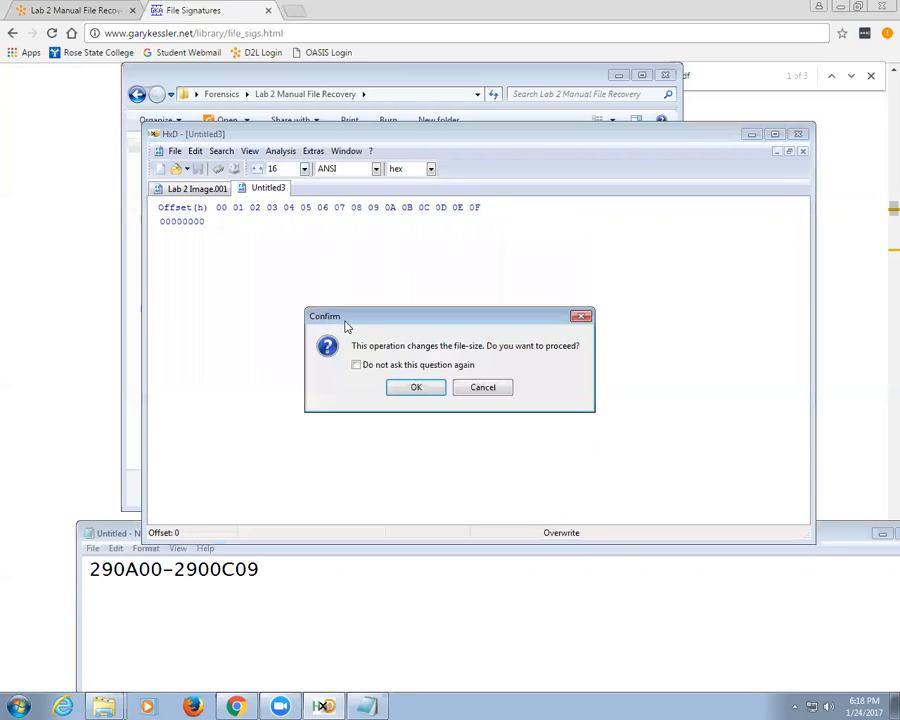
pyautogui.click(413, 384)
pyautogui.scroll(-8, 414, 370)
pyautogui.scroll(7, 417, 357)
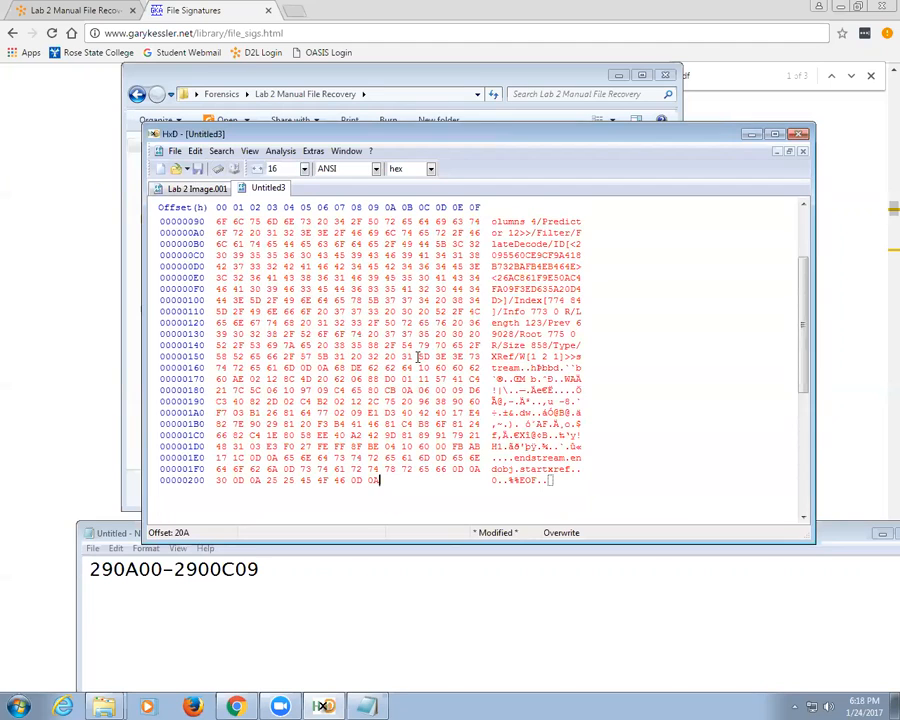
# Step: Save the new file as file1.pdf, replacing the existing one, and show the recovery folder
pyautogui.click(197, 169)
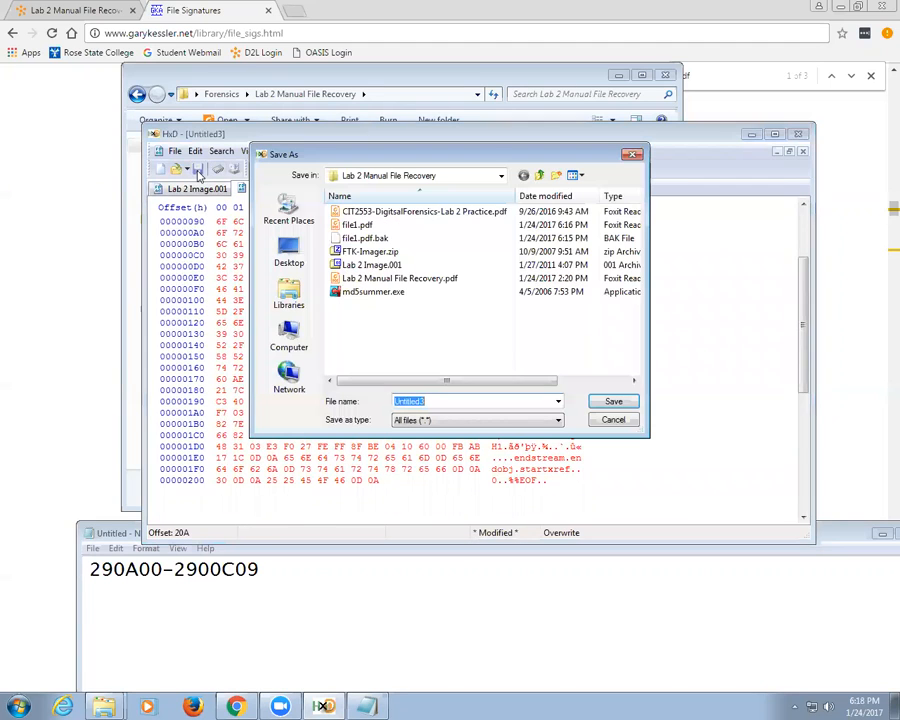
pyautogui.doubleClick(361, 230)
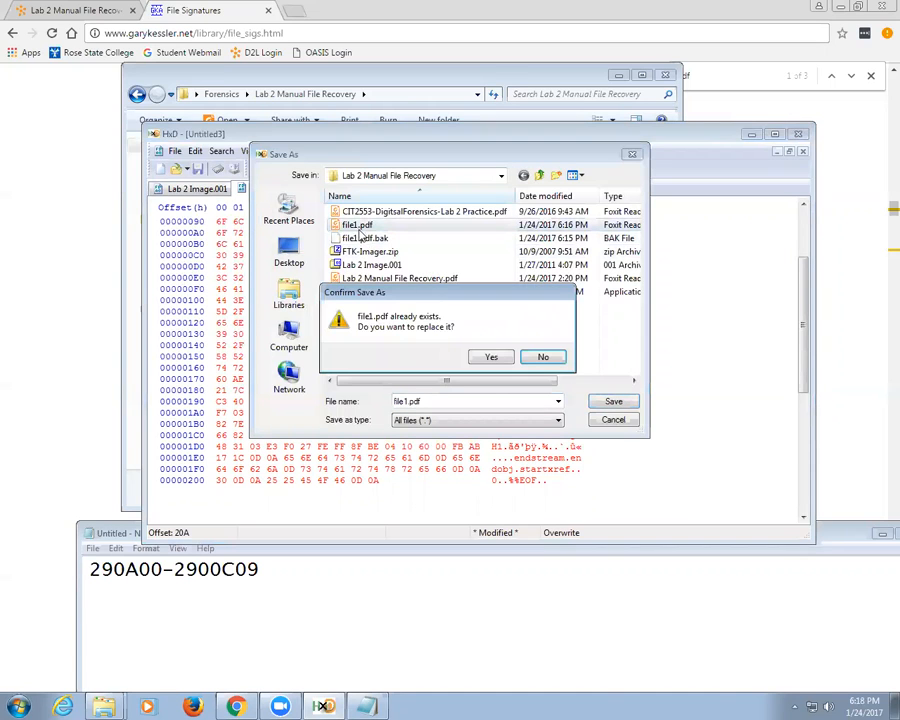
pyautogui.click(493, 358)
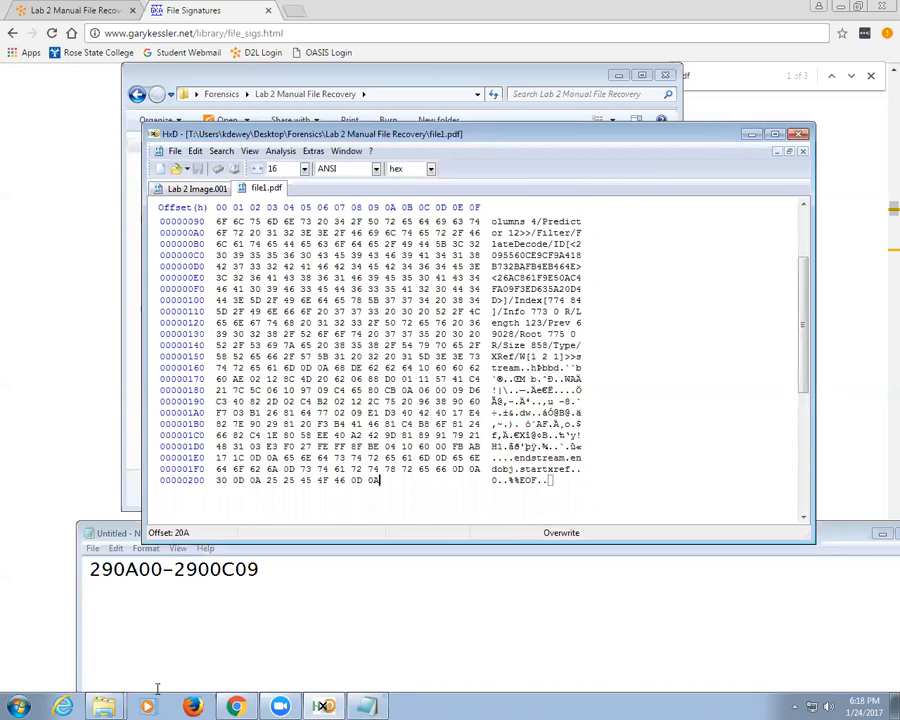
pyautogui.moveTo(104, 706)
pyautogui.click(142, 652)
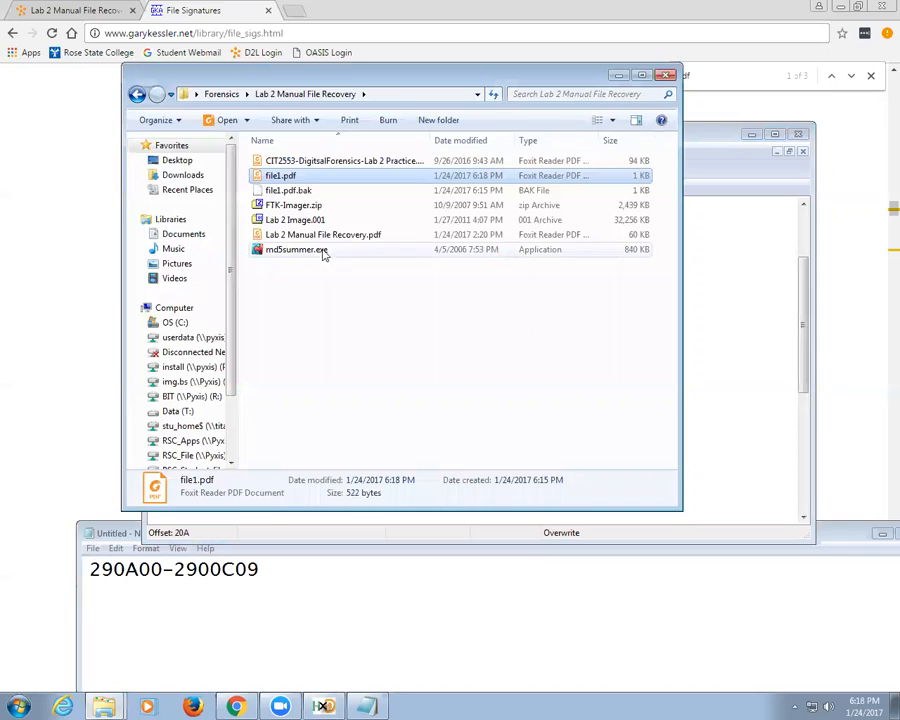
pyautogui.doubleClick(293, 178)
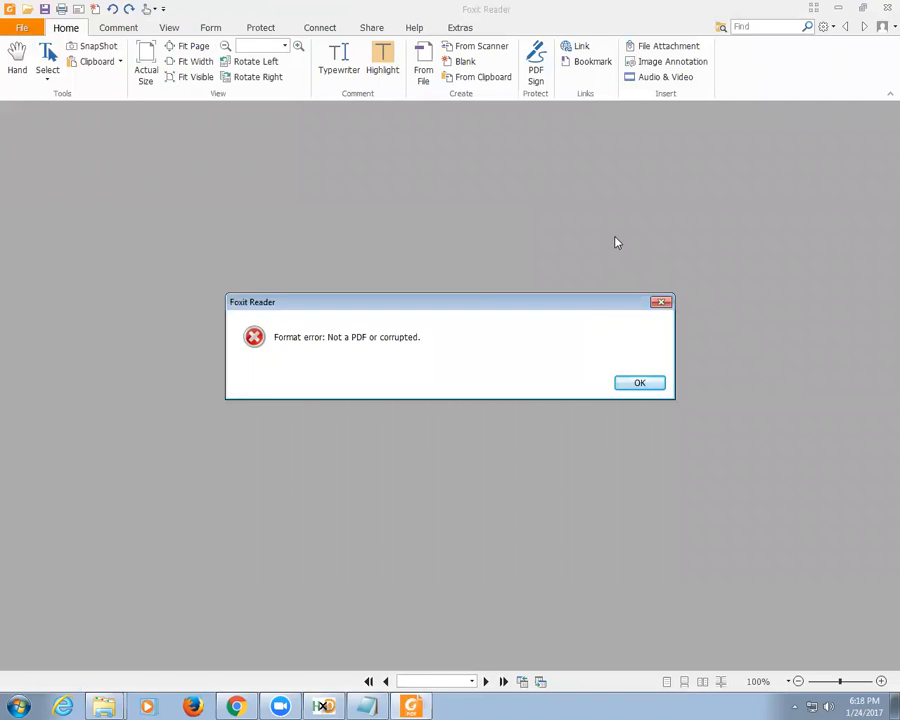
pyautogui.click(618, 387)
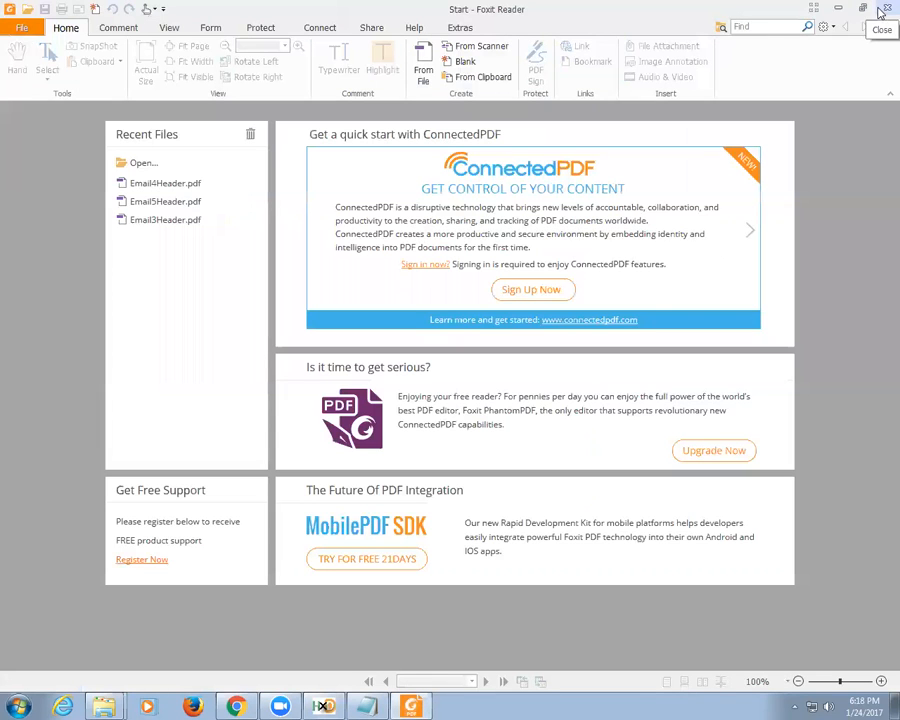
pyautogui.click(883, 9)
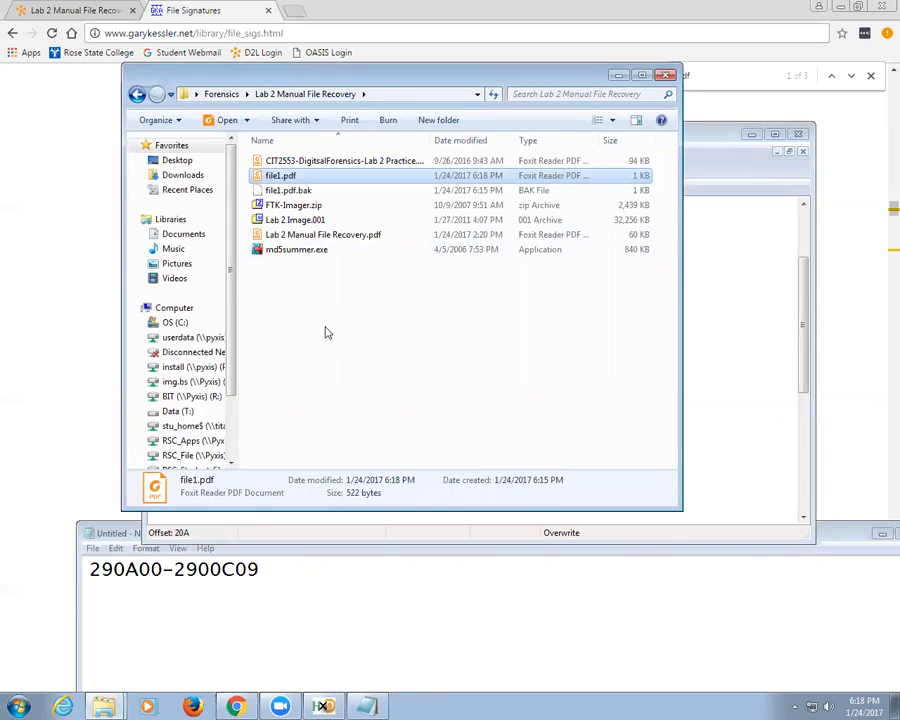
# Step: Close the file1.pdf tab in HxD
pyautogui.click(324, 704)
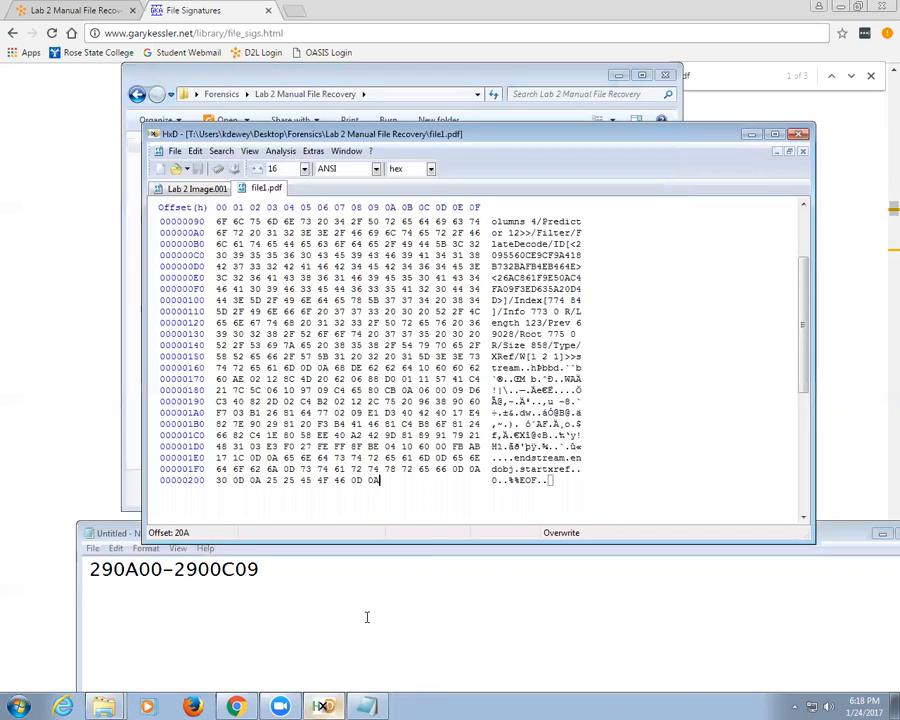
pyautogui.rightClick(264, 188)
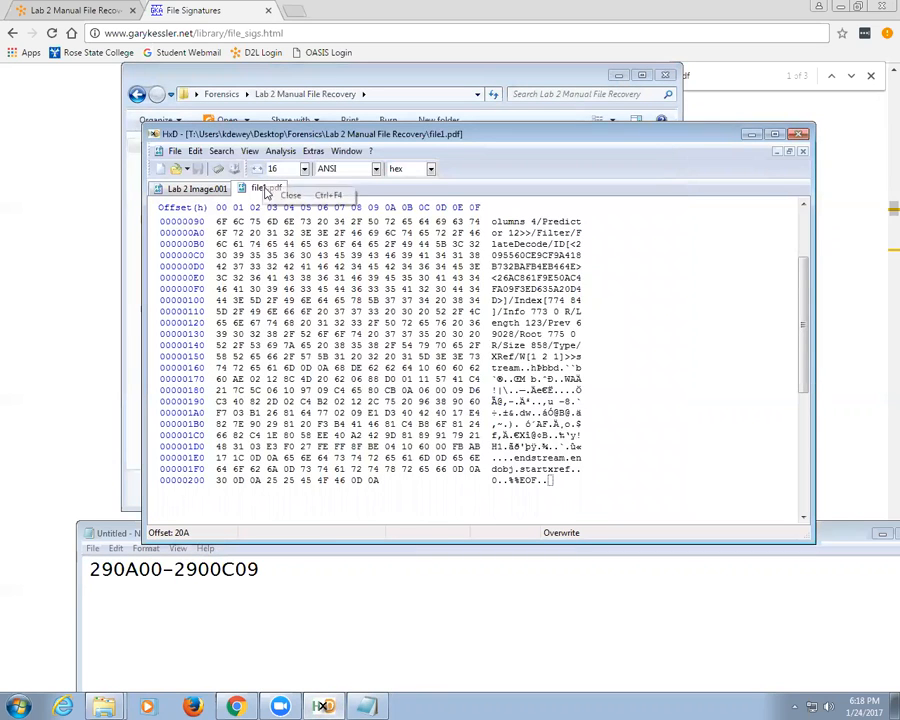
pyautogui.click(278, 197)
# Step: Search the disk image for hex values FFD8, landing at offset 29C8D0
pyautogui.click(195, 151)
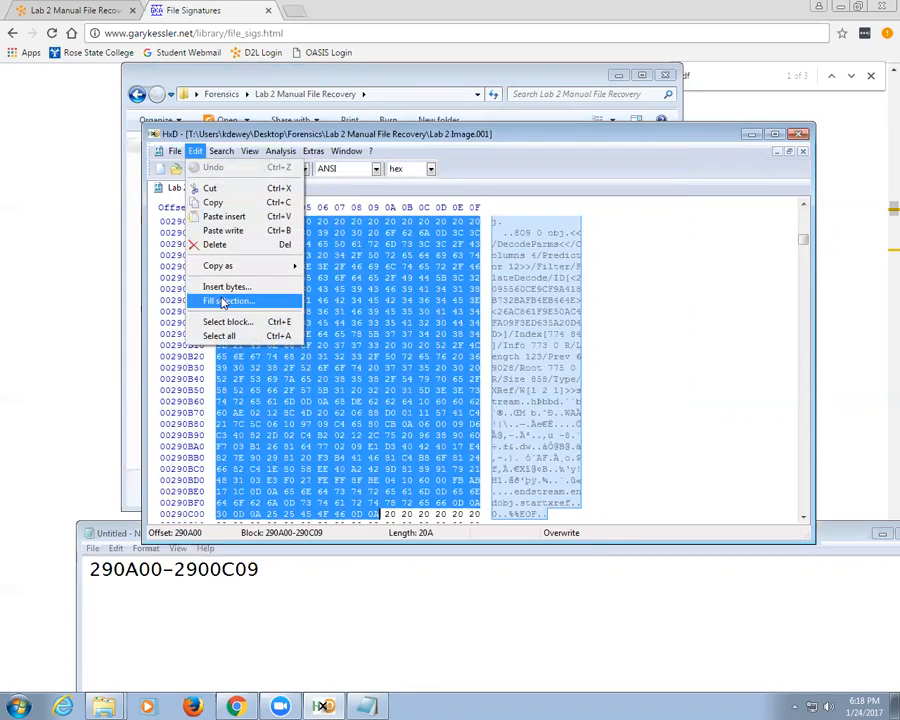
pyautogui.click(220, 168)
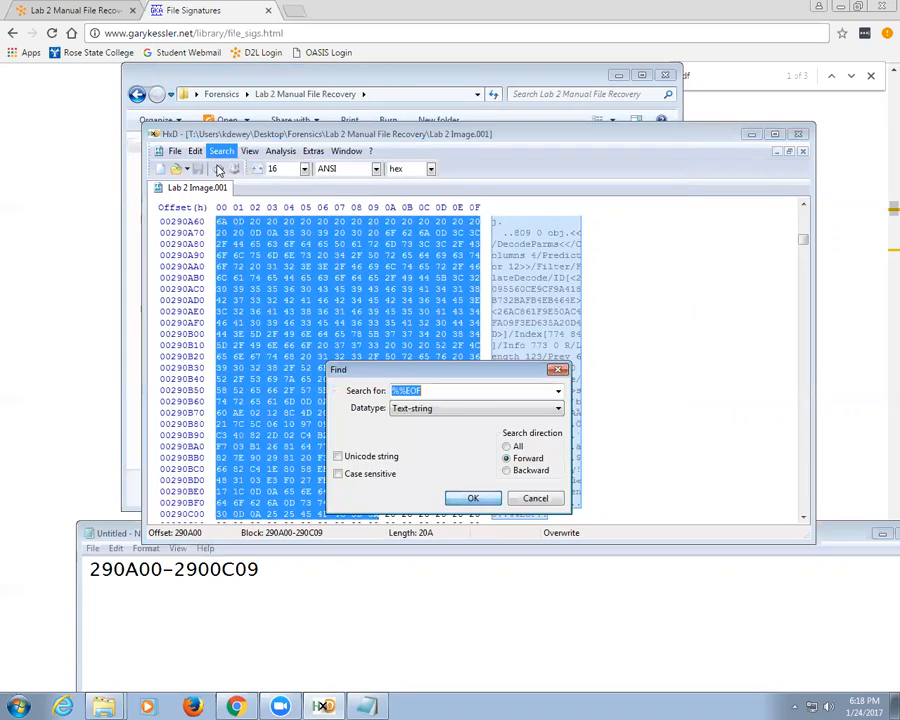
pyautogui.write('FFD8')
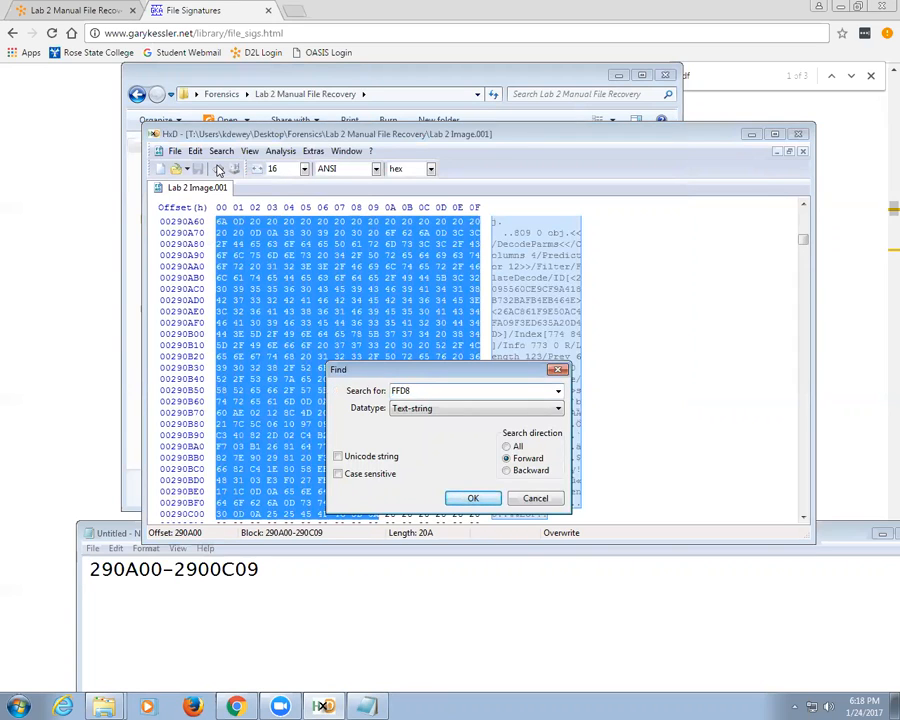
pyautogui.press('Return')
pyautogui.press('Return')
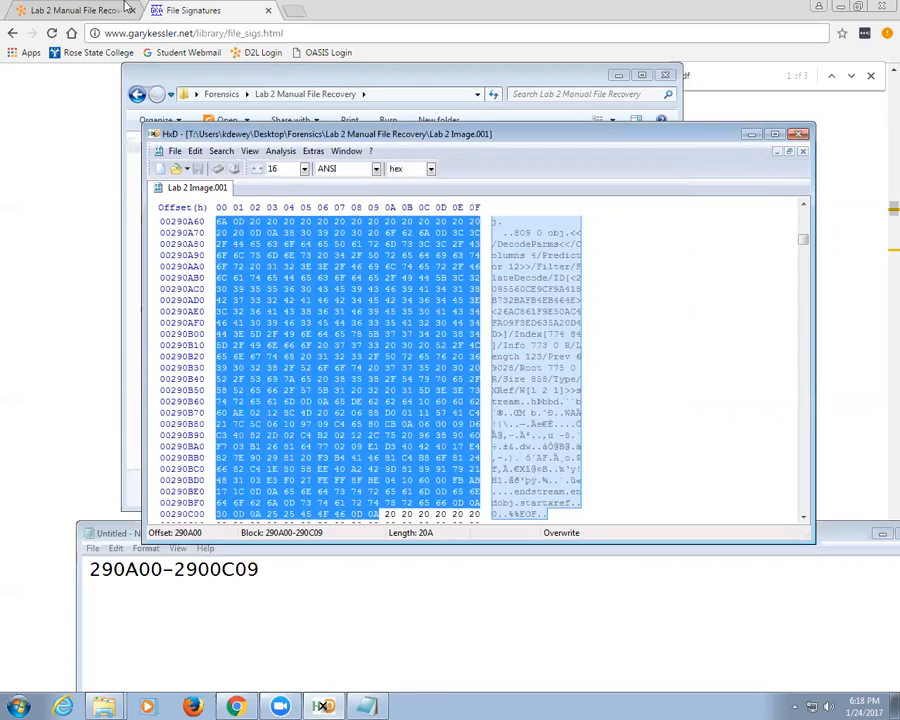
pyautogui.click(220, 151)
pyautogui.click(238, 168)
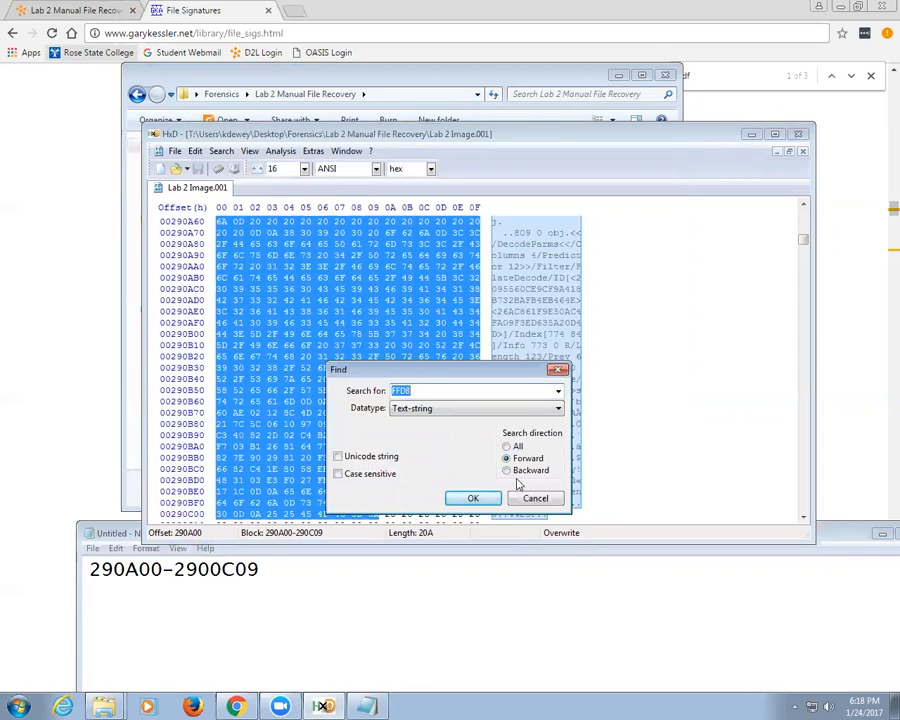
pyautogui.click(432, 412)
pyautogui.click(425, 433)
pyautogui.click(472, 498)
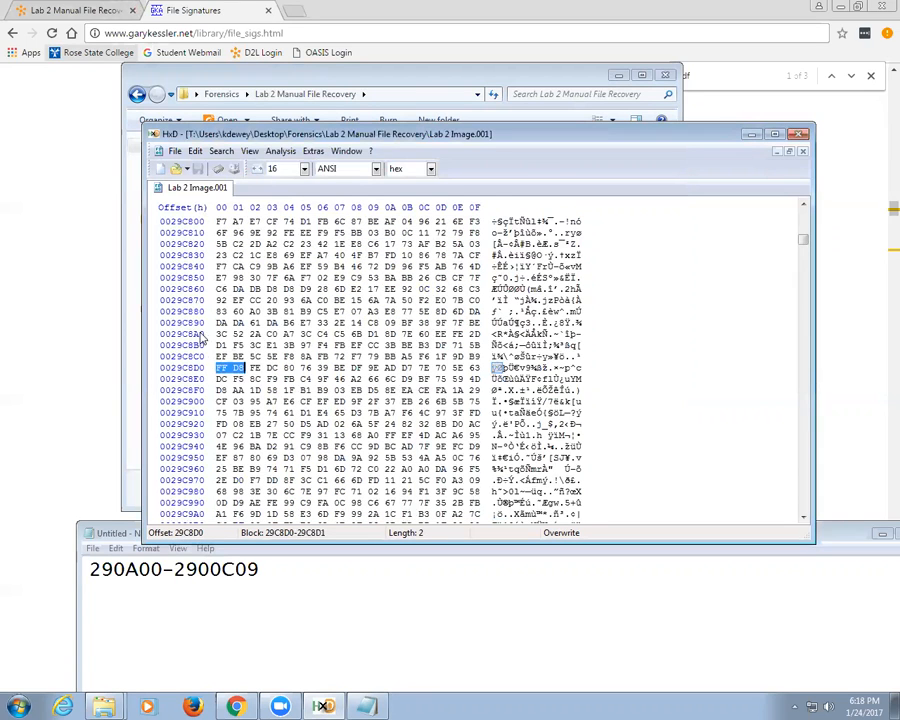
# Step: Replace the old offset range in Notepad with '29C8D0 -'
pyautogui.click(275, 577)
pyautogui.moveTo(275, 577); pyautogui.dragTo(92, 572)
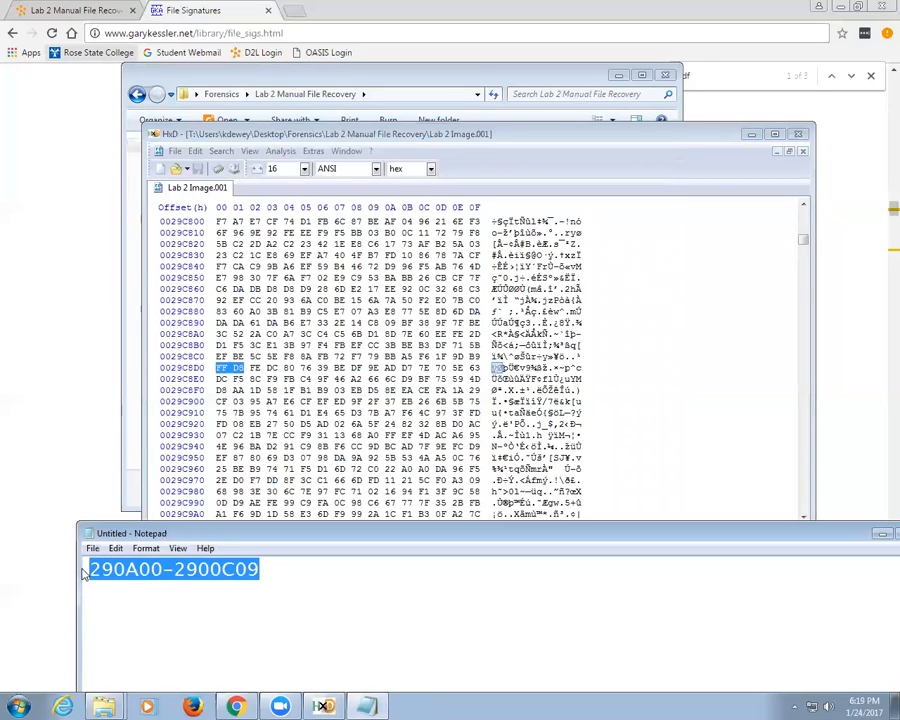
pyautogui.write('29C')
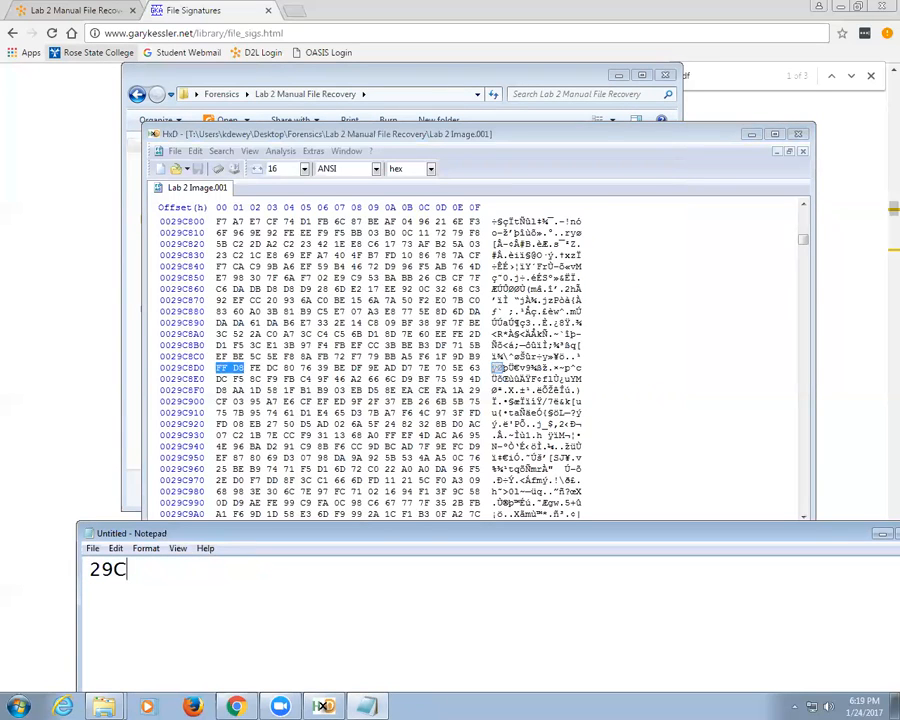
pyautogui.write('8D0 -')
pyautogui.moveTo(255, 538); pyautogui.dragTo(348, 394)
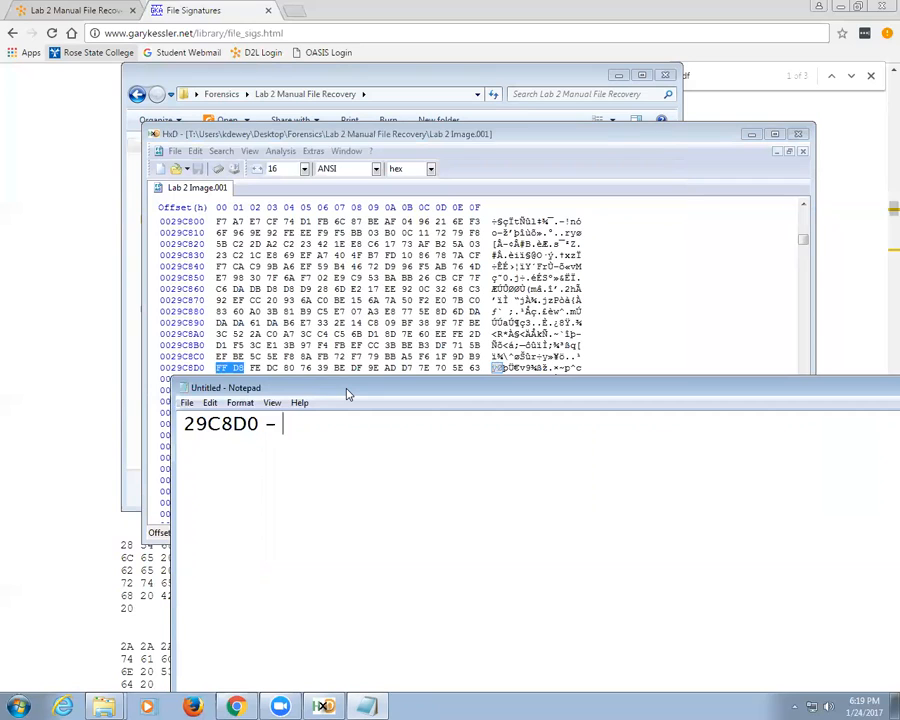
pyautogui.moveTo(348, 394); pyautogui.dragTo(319, 502)
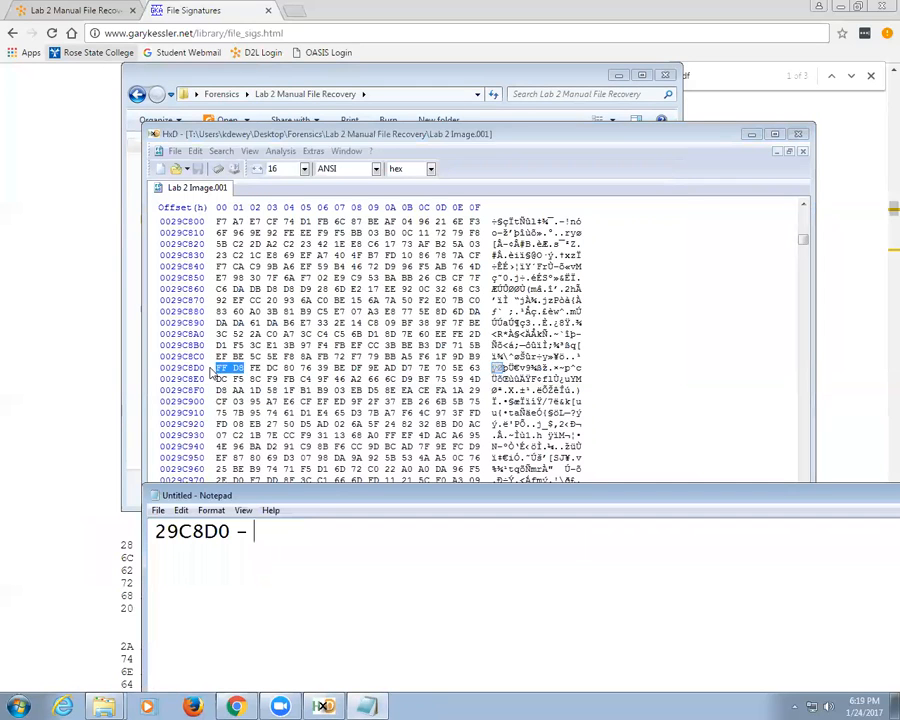
pyautogui.click(249, 368)
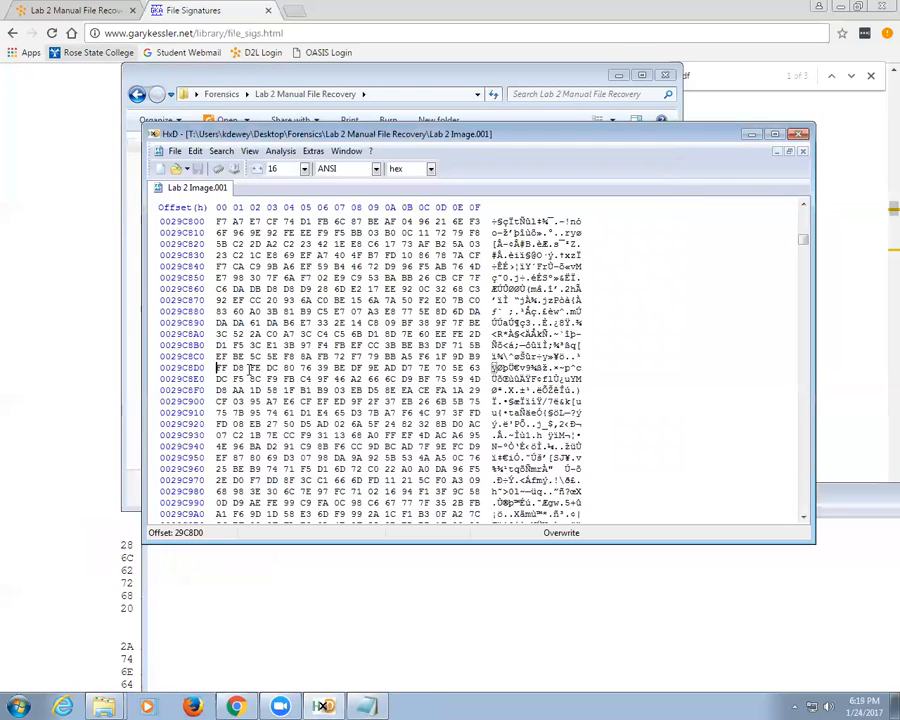
# Step: Search for the FF D9 JPEG end marker, found at 2B3E98
pyautogui.click(221, 151)
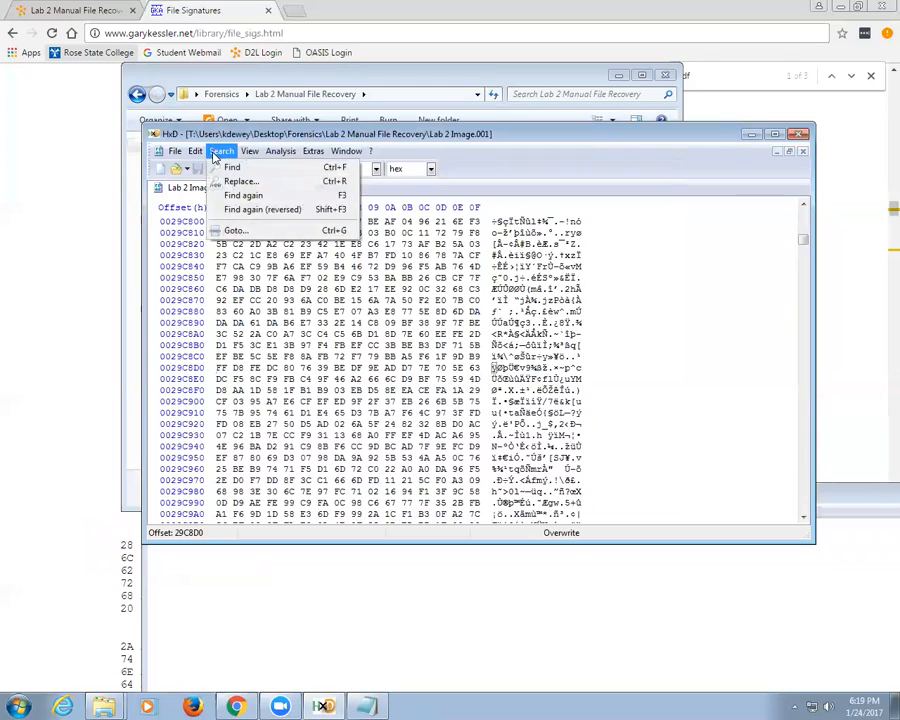
pyautogui.click(232, 167)
pyautogui.click(425, 390)
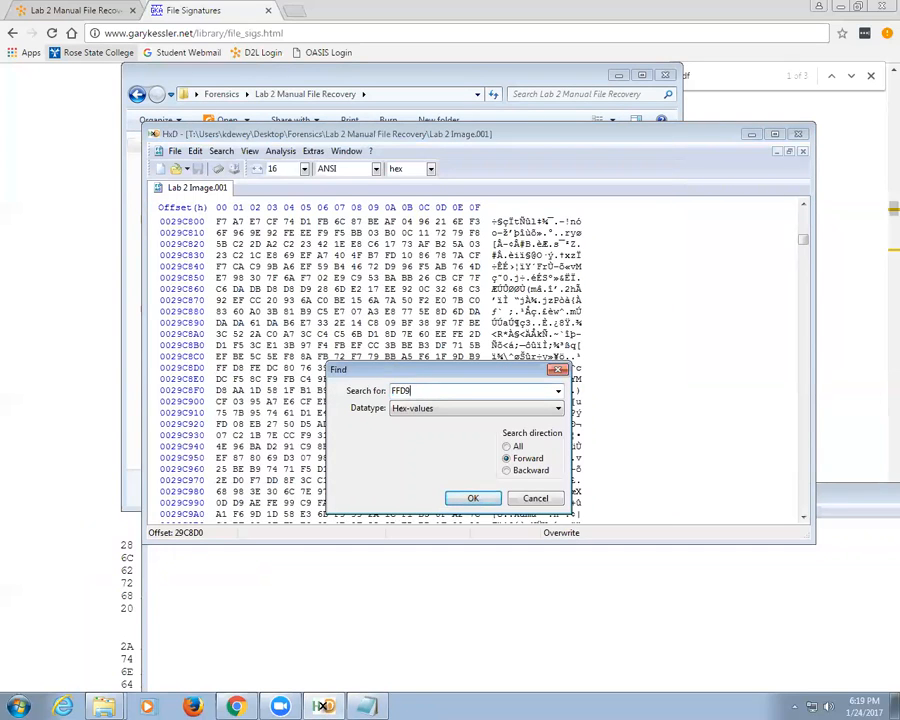
pyautogui.click(483, 502)
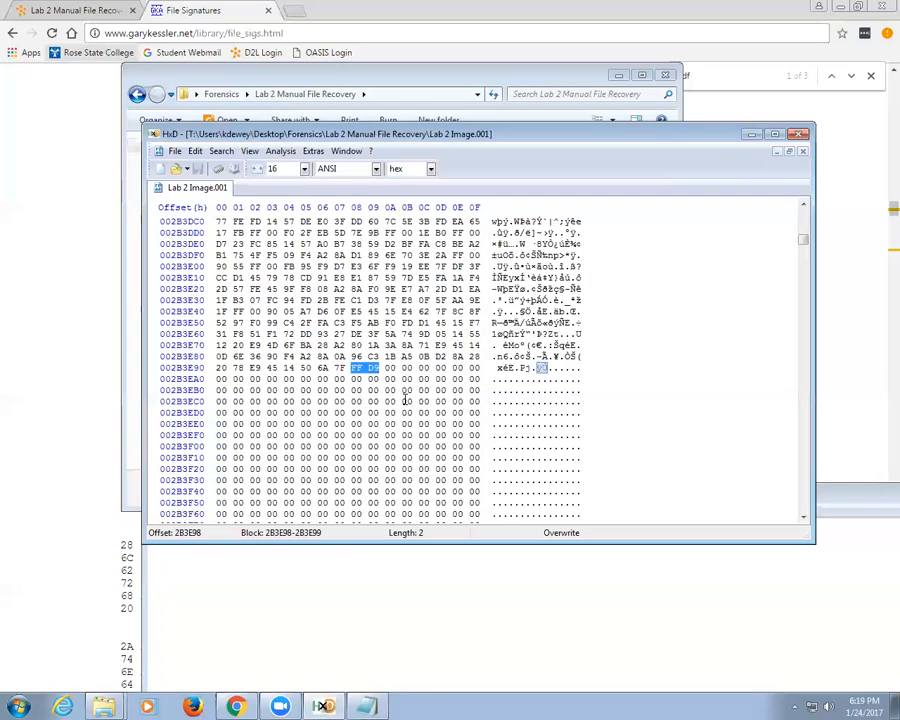
# Step: Complete the Notepad note as '29C8D0 - 2B3E99'
pyautogui.click(349, 613)
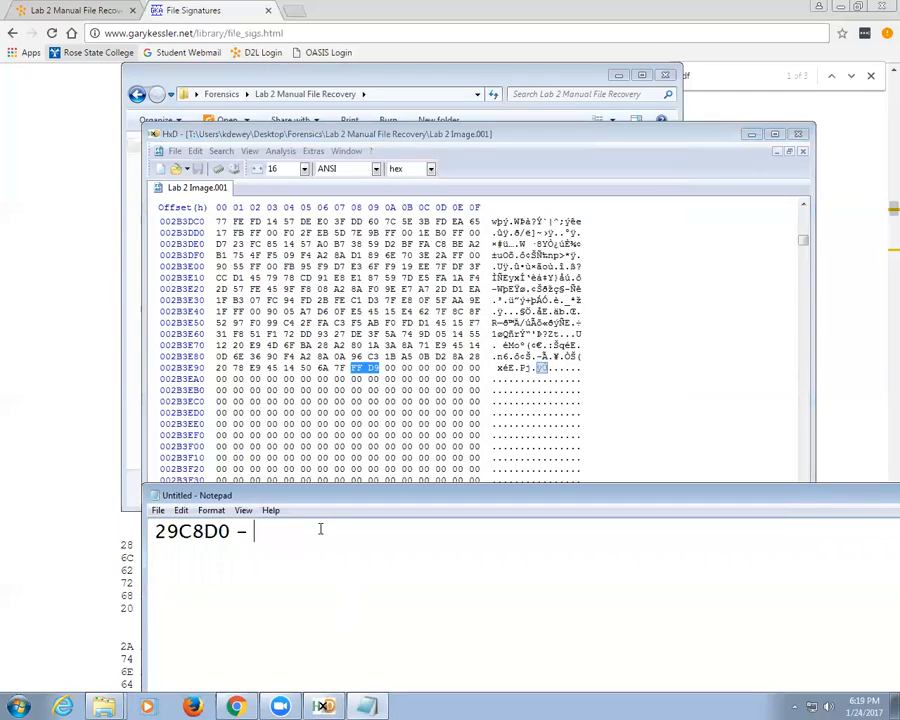
pyautogui.moveTo(313, 496); pyautogui.dragTo(300, 560)
pyautogui.write('2B')
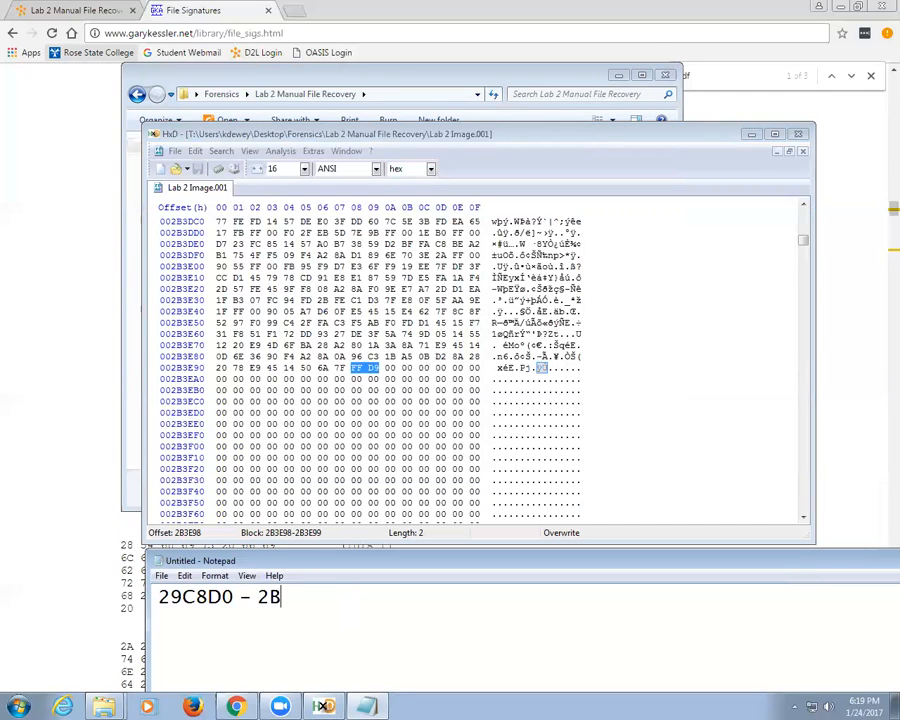
pyautogui.write('3E98')
pyautogui.press('BackSpace')
pyautogui.write('9')
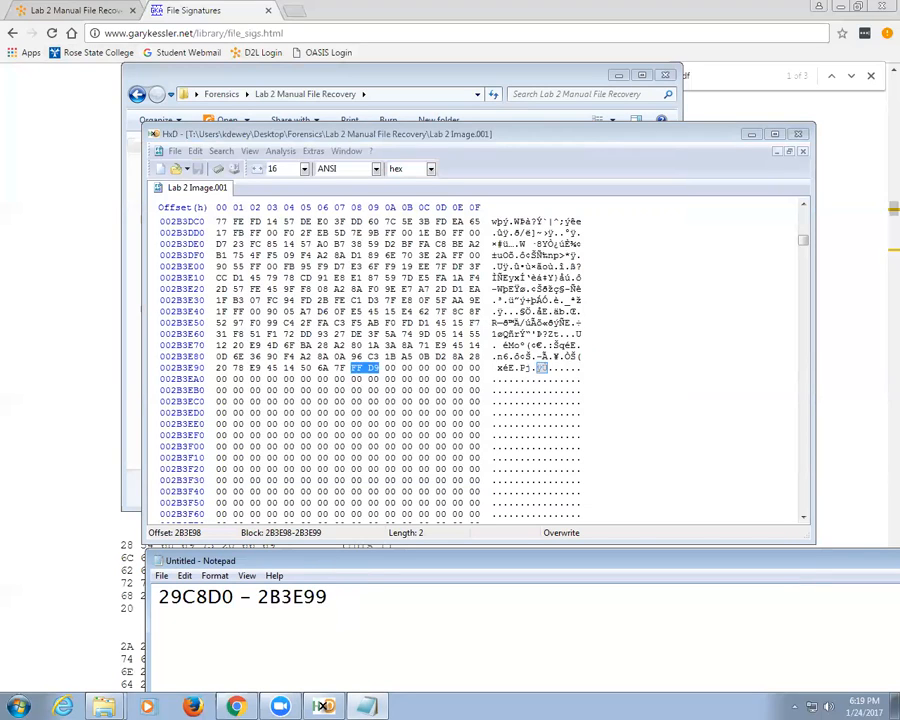
pyautogui.click(367, 370)
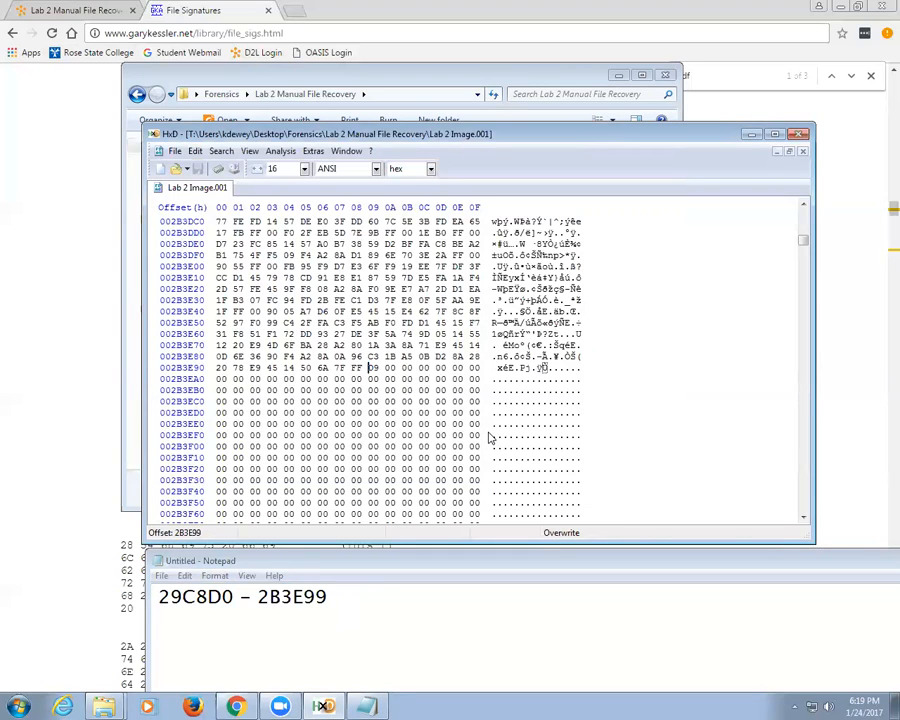
# Step: Select the block from 29C8D0 through 2B3E99 in the disk image
pyautogui.click(195, 151)
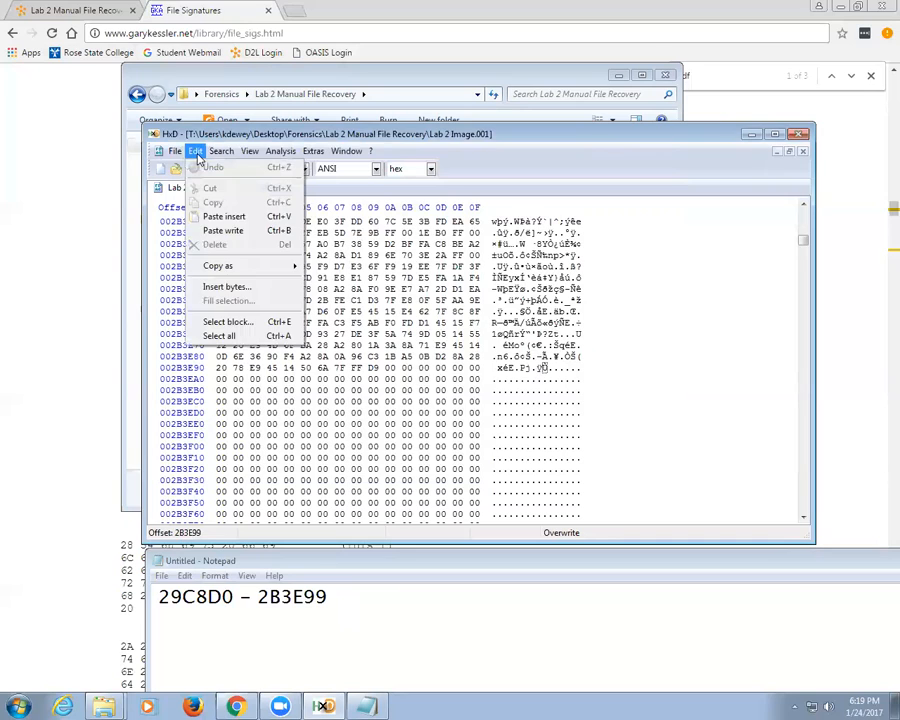
pyautogui.click(240, 322)
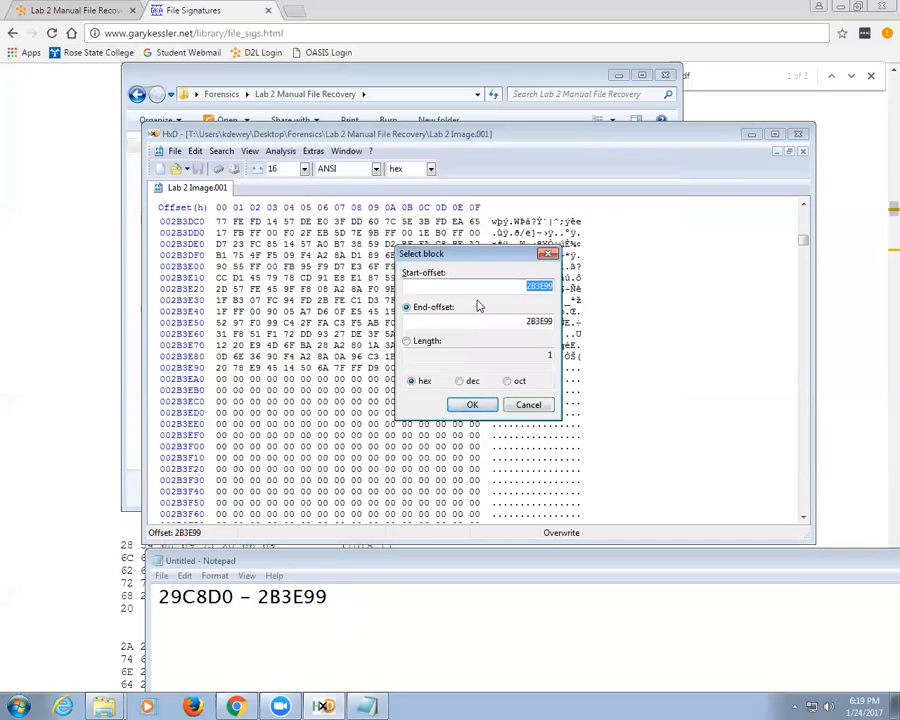
pyautogui.write('29C8D0')
pyautogui.press('Tab')
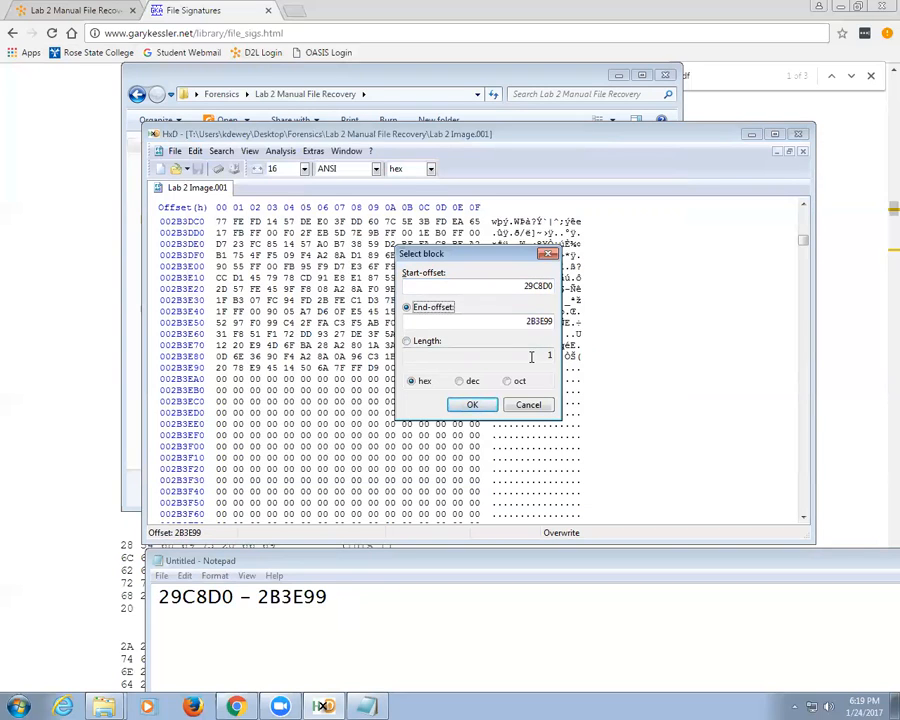
pyautogui.click(470, 406)
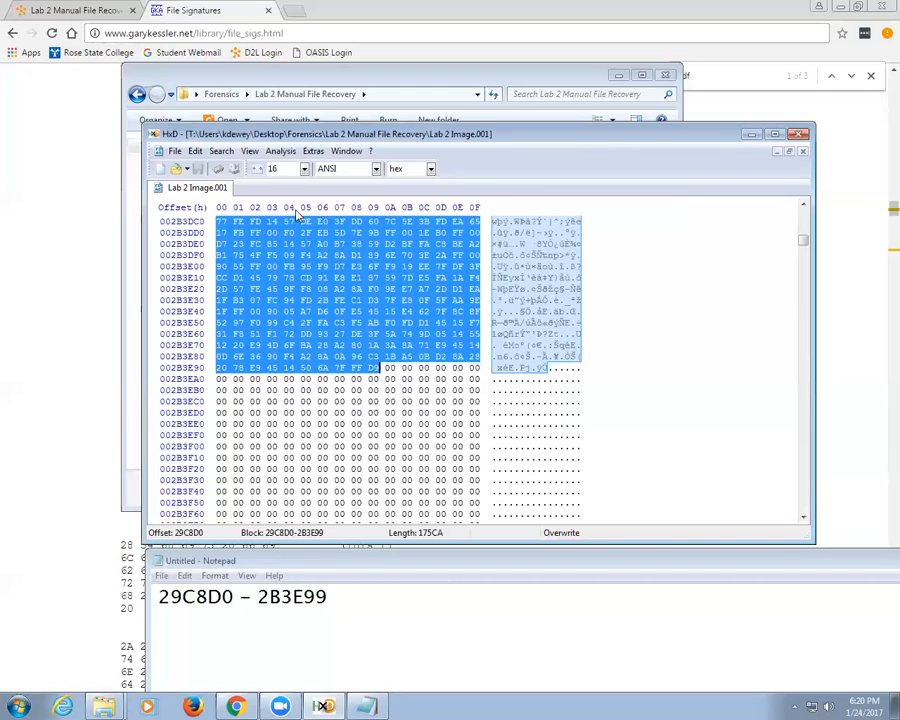
# Step: Copy the selected bytes and paste-insert them into a new document
pyautogui.click(195, 151)
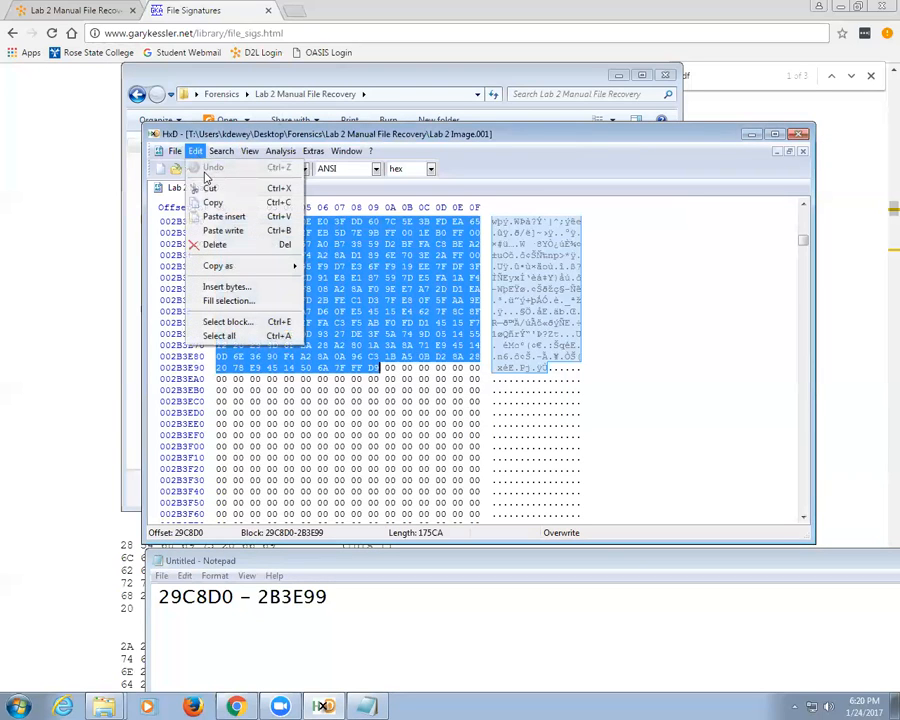
pyautogui.click(199, 198)
pyautogui.click(160, 168)
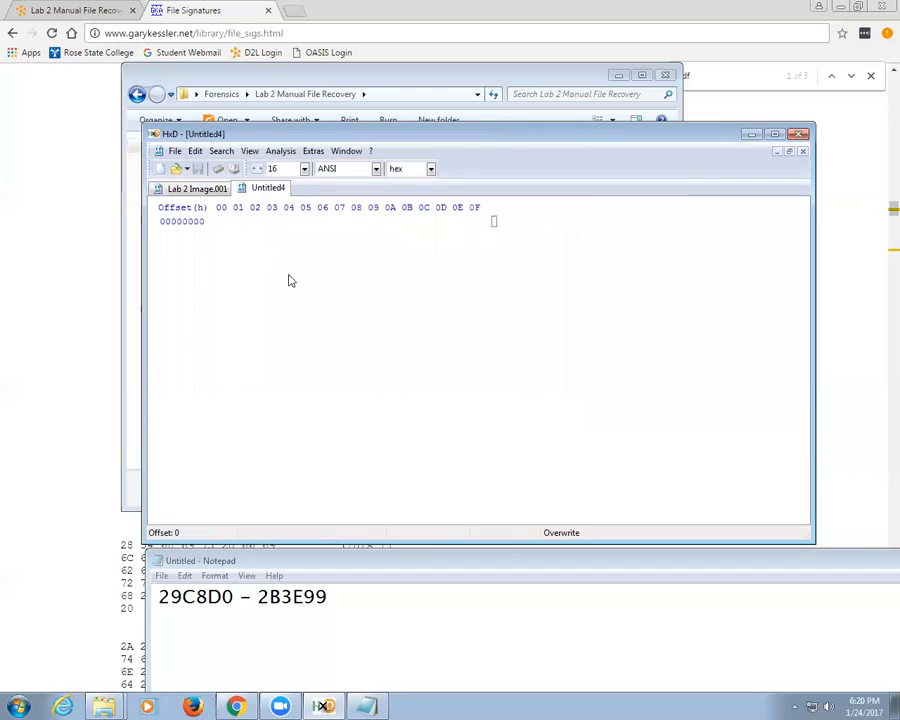
pyautogui.rightClick(288, 277)
pyautogui.click(343, 334)
pyautogui.click(414, 386)
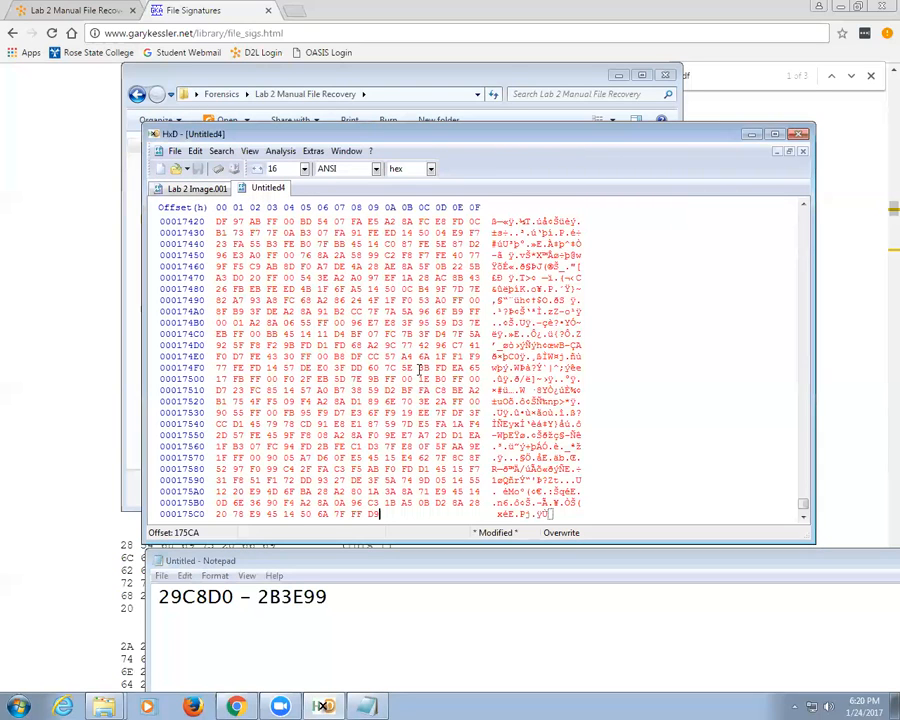
# Step: Save the new document as file2.jpg
pyautogui.click(197, 169)
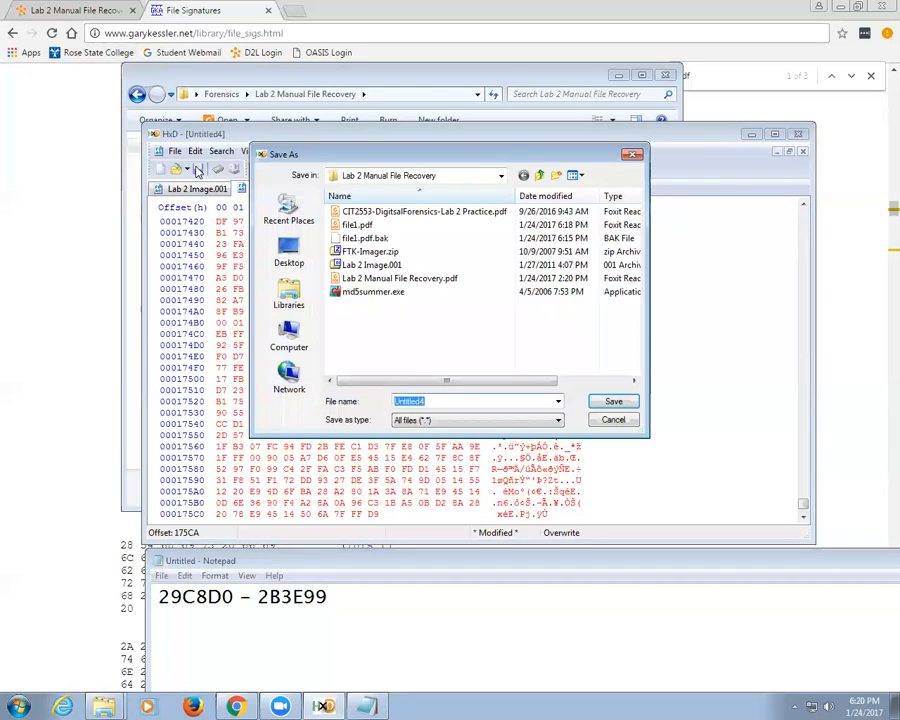
pyautogui.write('file2.jpg')
pyautogui.press('Return')
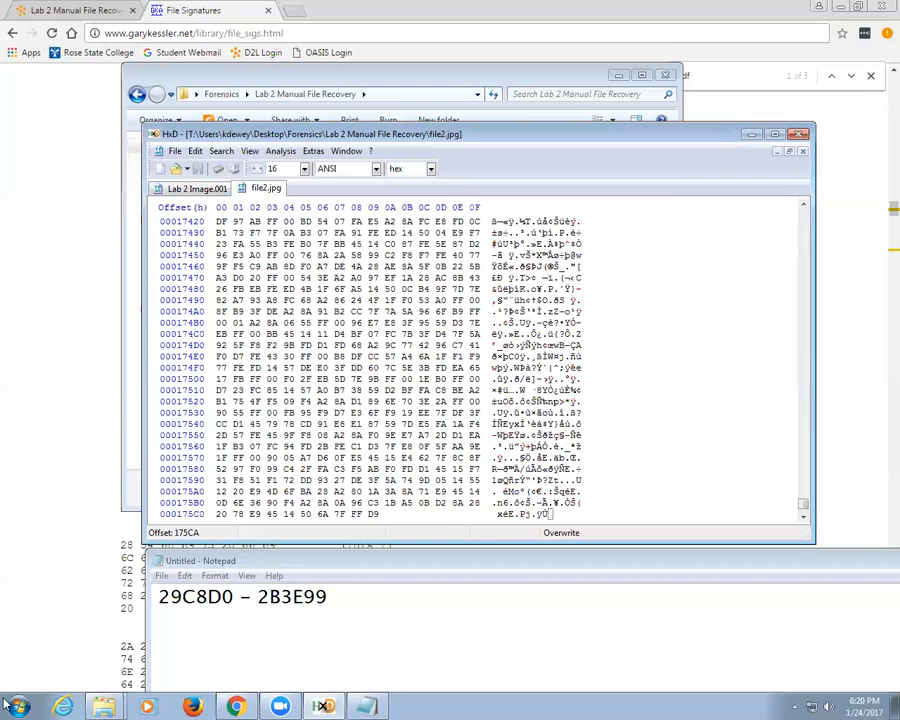
# Step: Open file2.jpg in Windows Photo Viewer, see it reported damaged, and return to HxD
pyautogui.moveTo(103, 706)
pyautogui.click(70, 656)
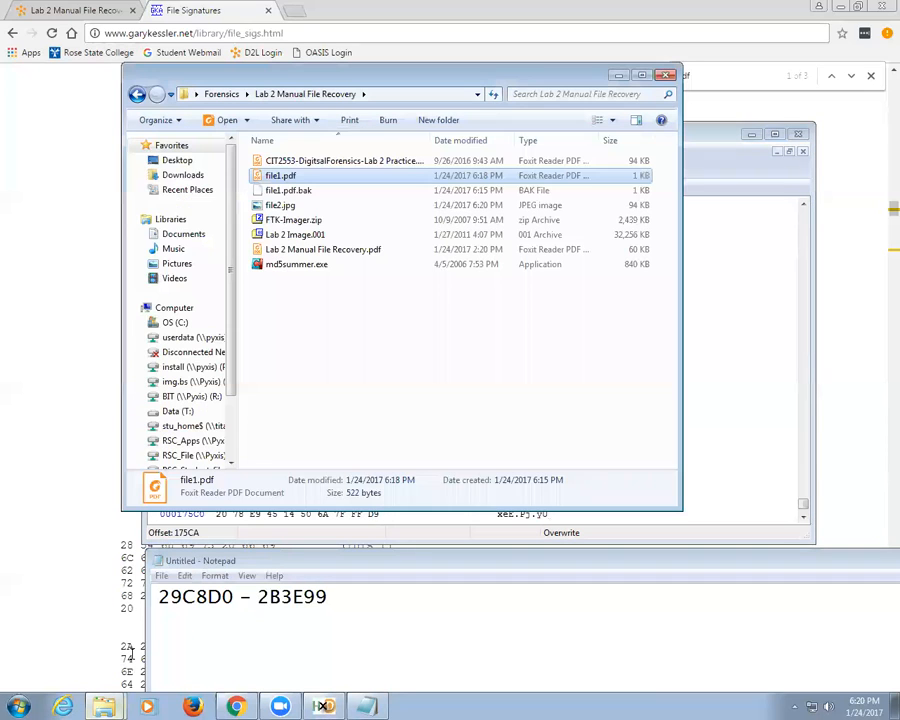
pyautogui.click(287, 208)
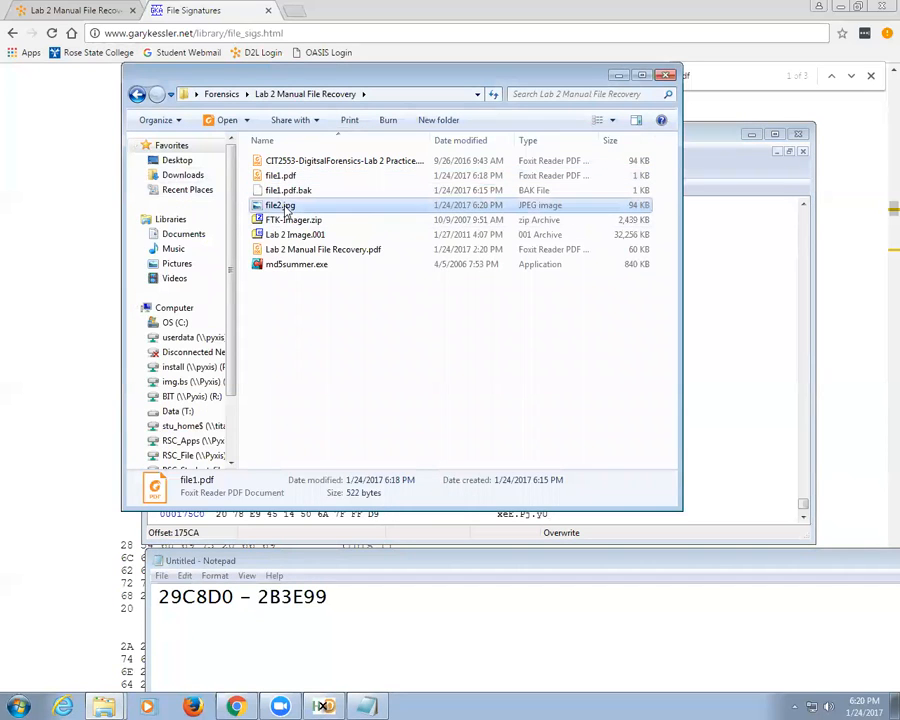
pyautogui.doubleClick(287, 208)
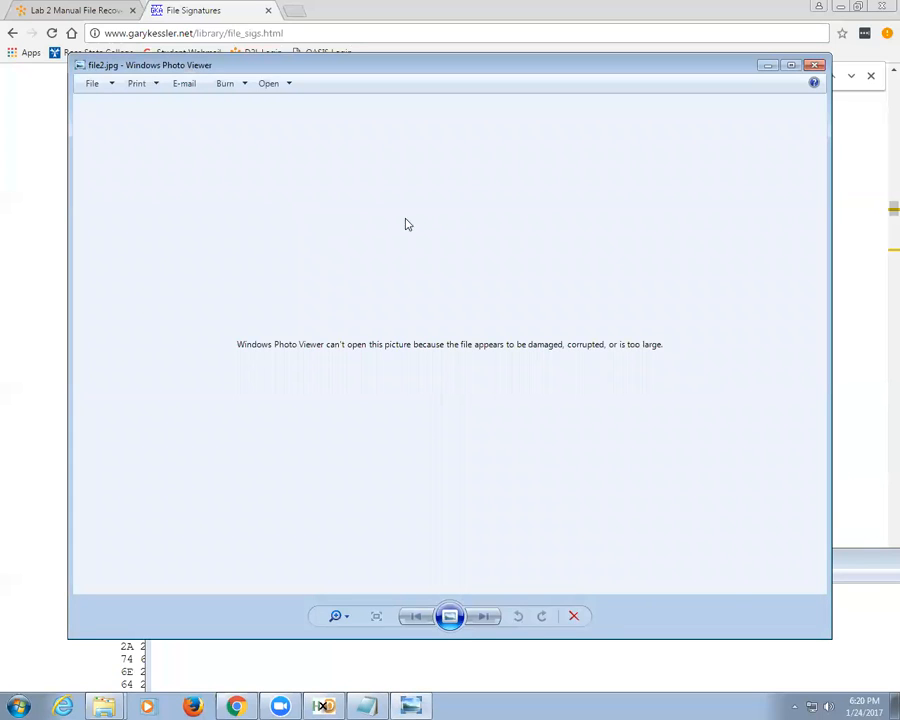
pyautogui.click(815, 65)
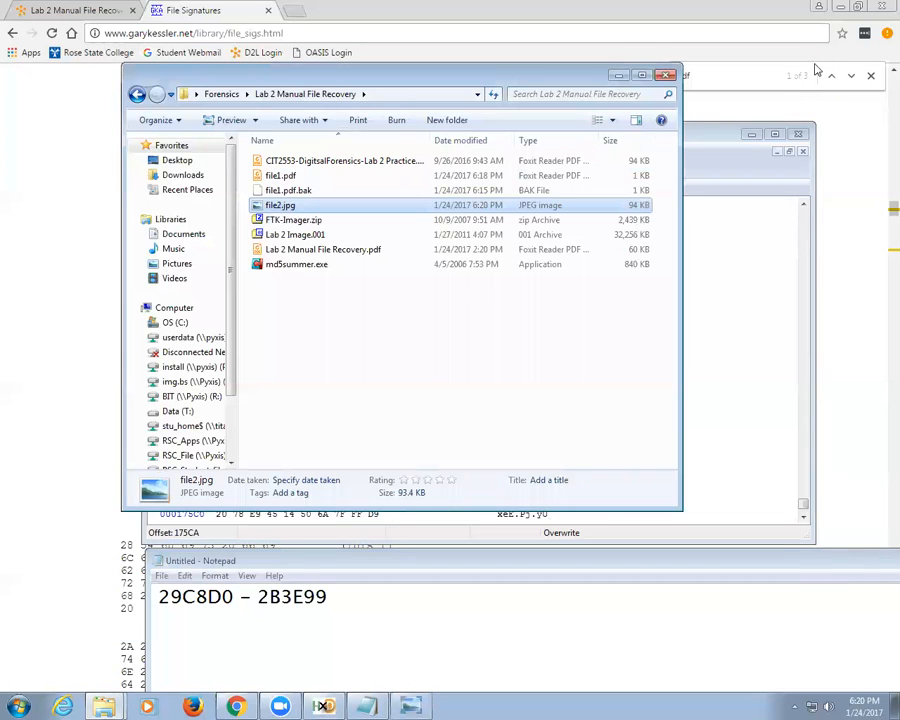
pyautogui.click(322, 705)
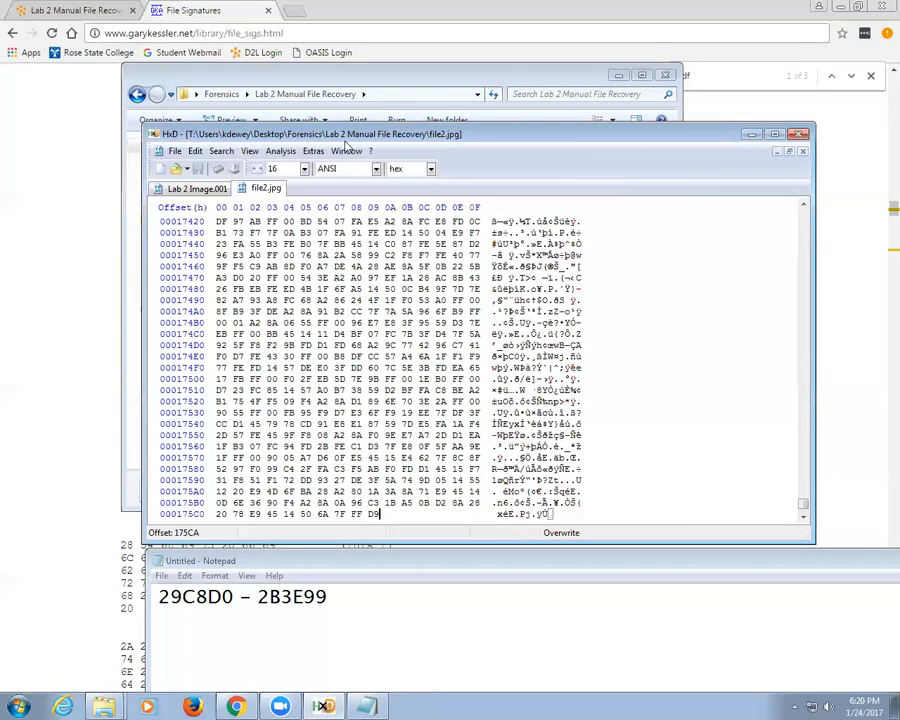
# Step: Close file2.jpg, clear the block selection, and search for FFD8, which finds nothing further
pyautogui.rightClick(280, 191)
pyautogui.click(288, 193)
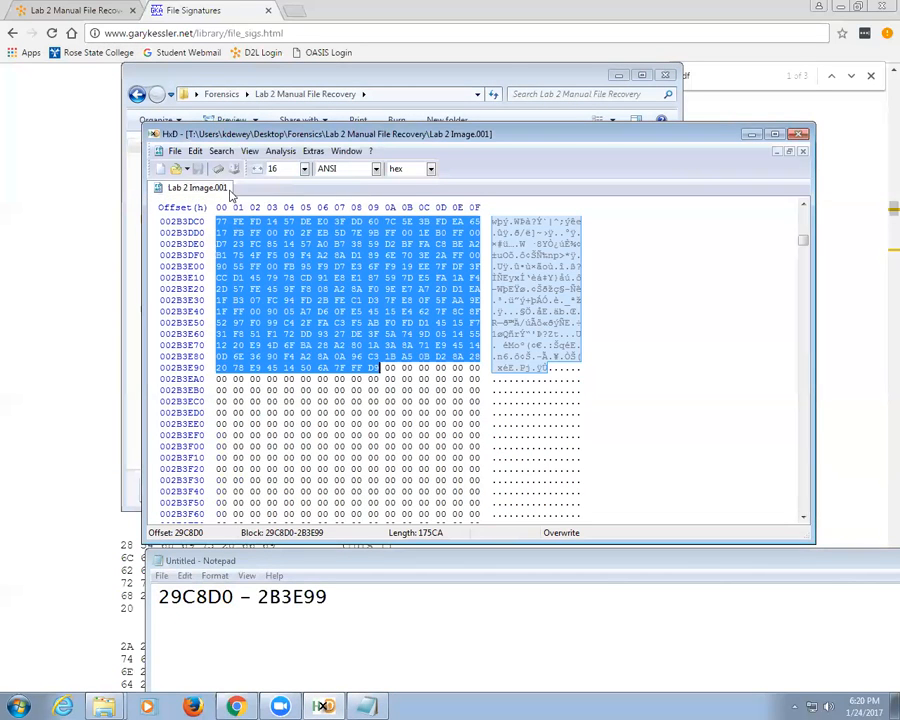
pyautogui.click(256, 390)
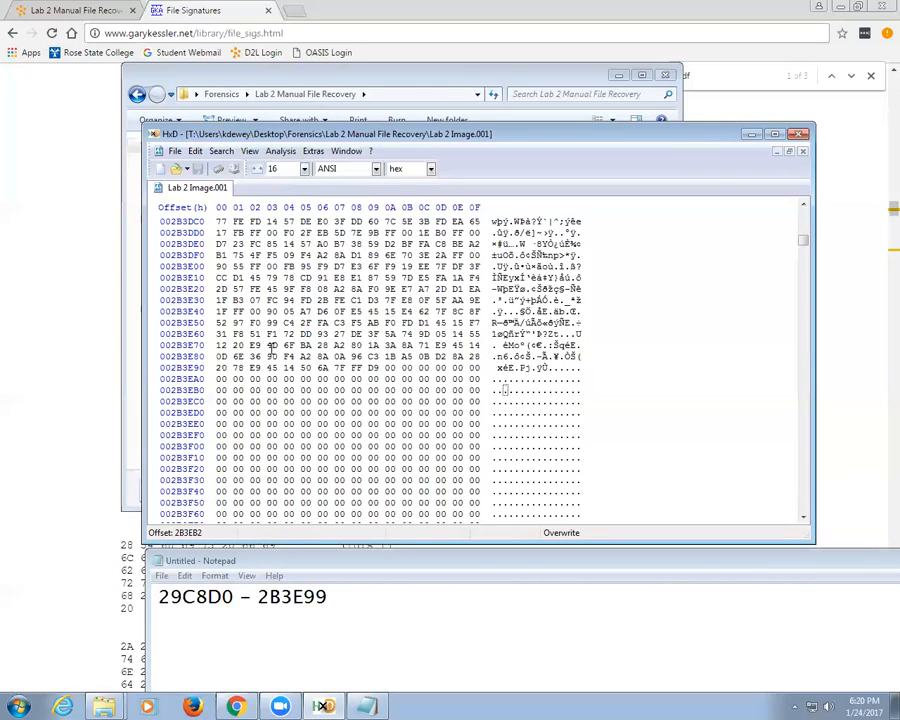
pyautogui.click(220, 152)
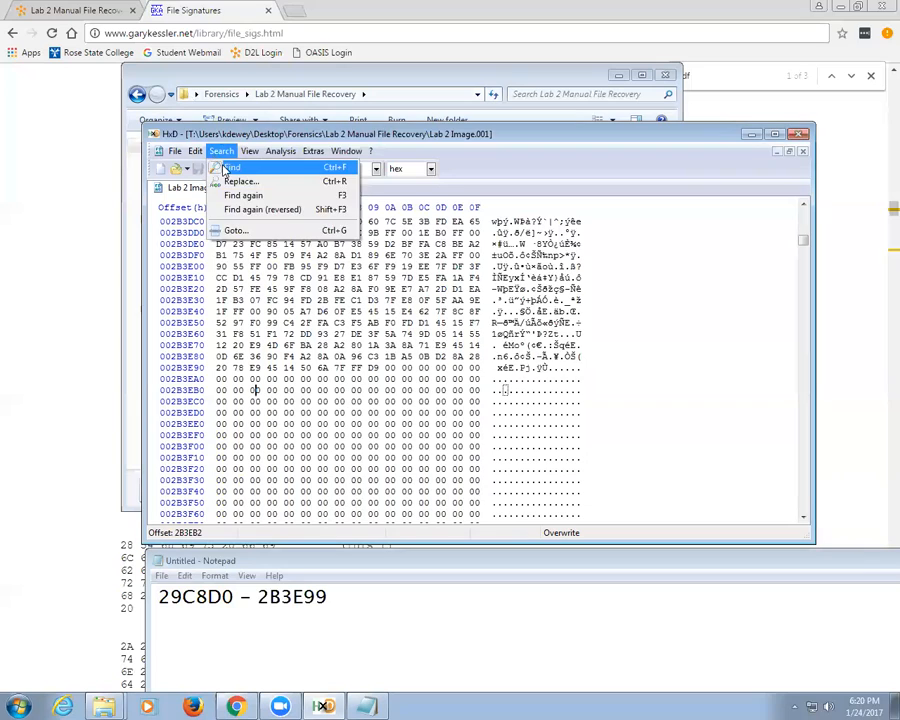
pyautogui.click(227, 168)
pyautogui.click(557, 392)
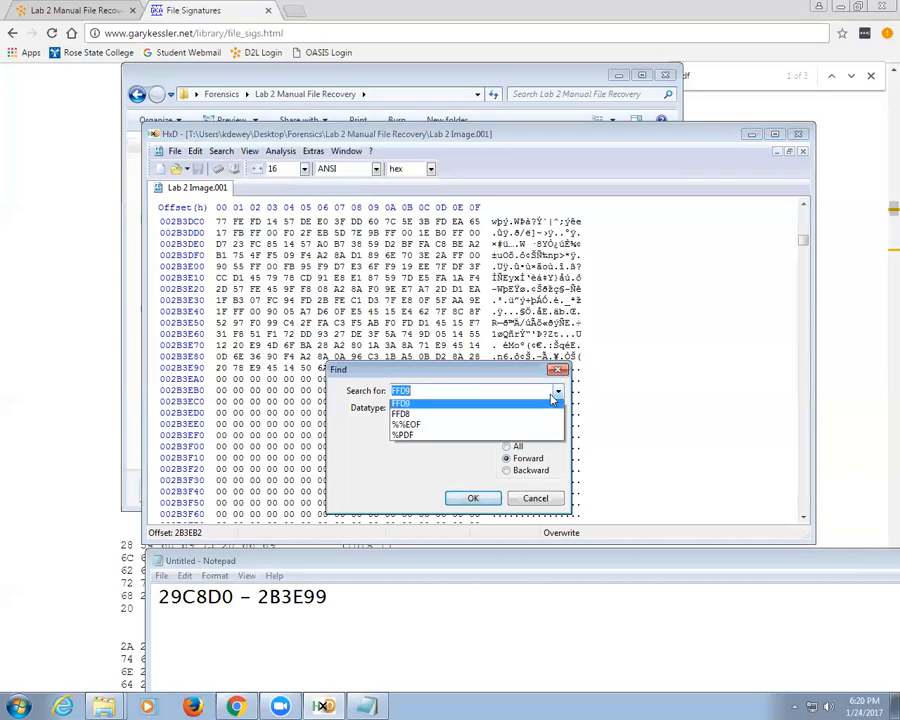
pyautogui.click(488, 414)
pyautogui.click(478, 498)
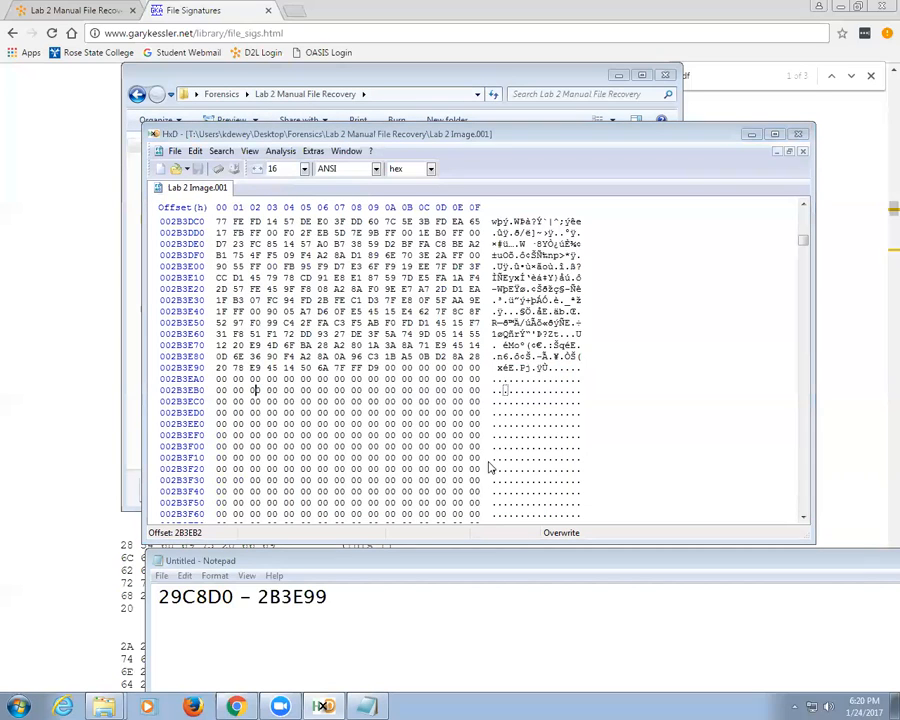
pyautogui.click(484, 399)
# Step: Search FFD8 from the image's start, finding it at 47000, and note '47000 -'
pyautogui.moveTo(805, 245); pyautogui.dragTo(805, 210)
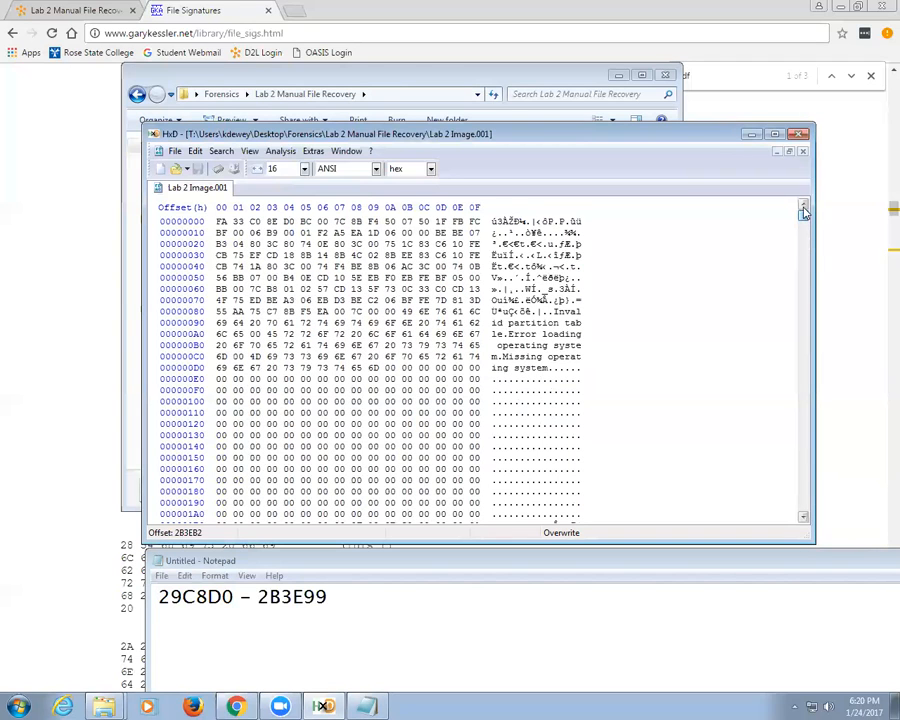
pyautogui.click(252, 232)
pyautogui.click(221, 151)
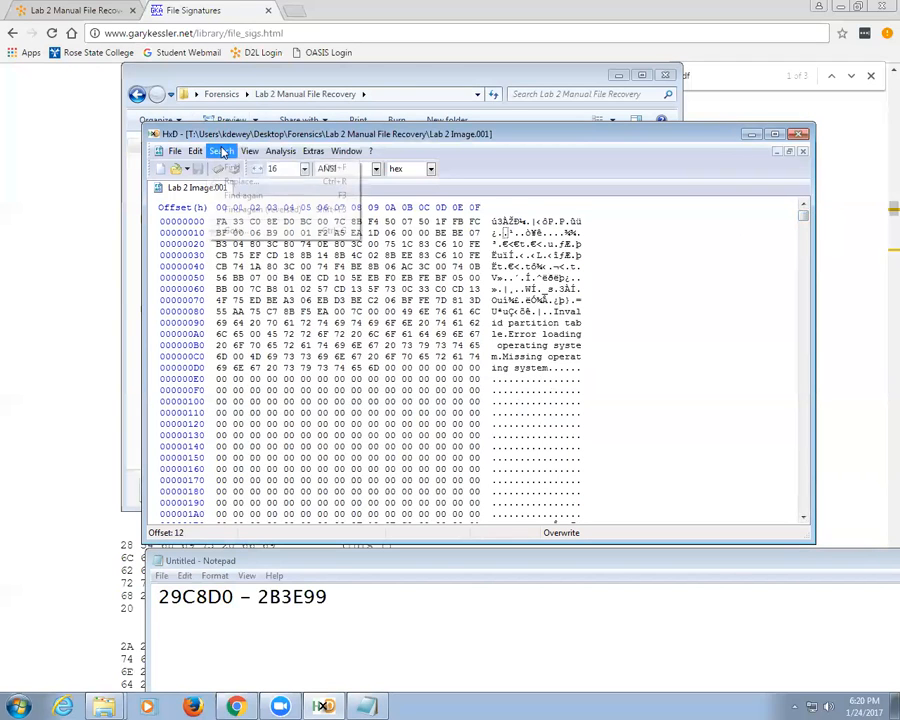
pyautogui.click(231, 167)
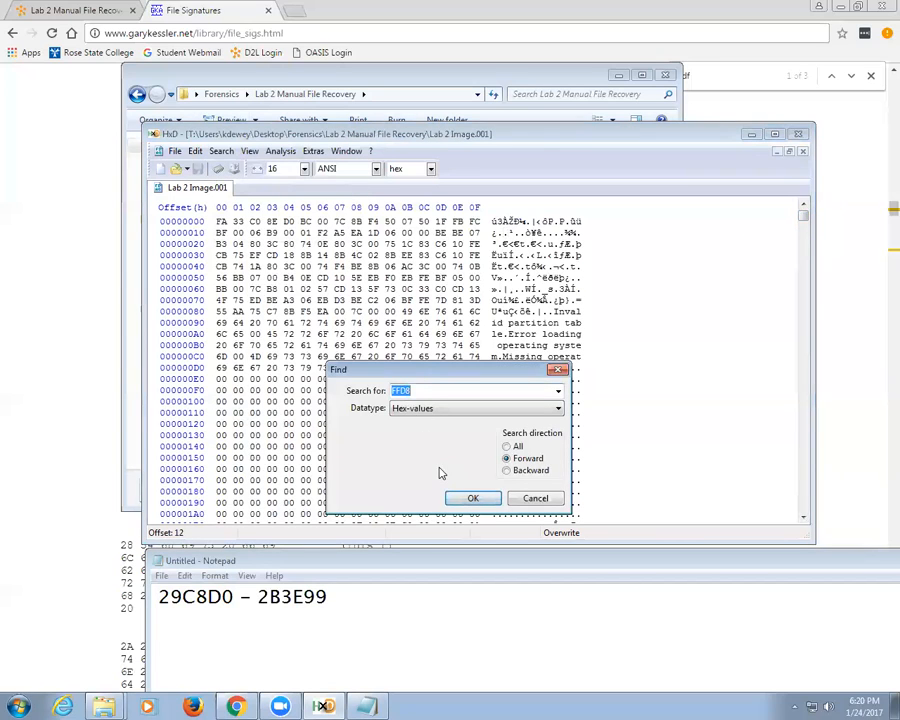
pyautogui.click(469, 498)
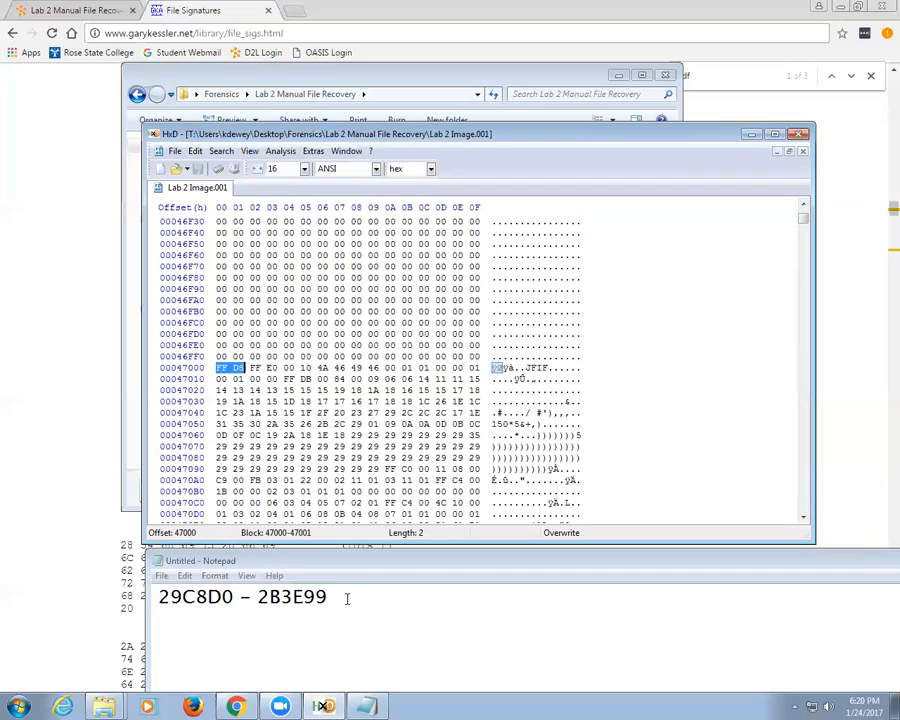
pyautogui.moveTo(347, 596); pyautogui.dragTo(44, 584)
pyautogui.write('47')
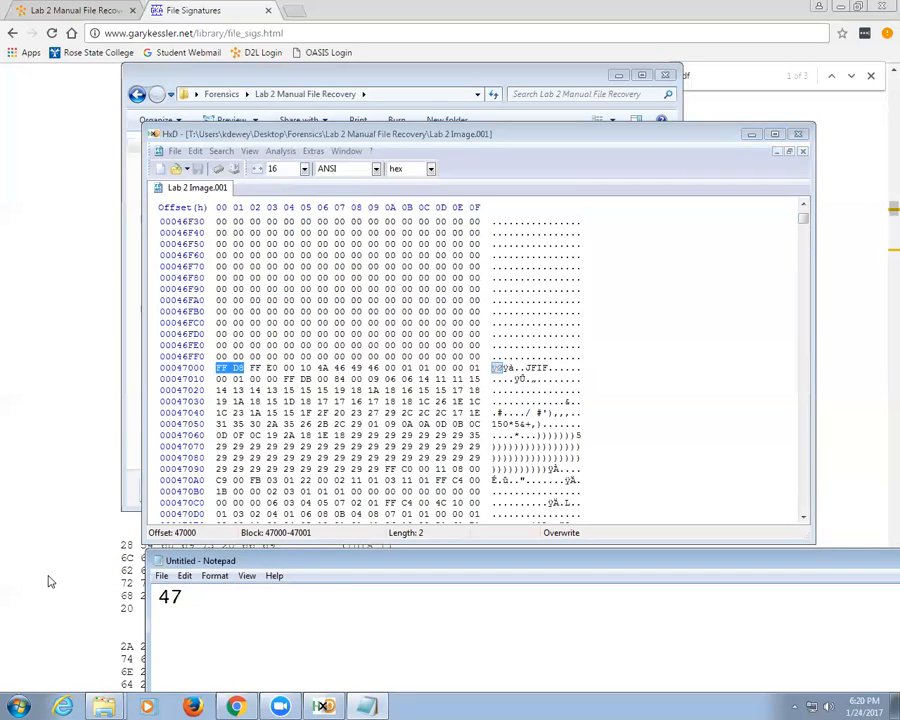
pyautogui.write('000 -')
# Step: Find the FF D9 marker at 49032 and record 49033 as the note's end offset
pyautogui.click(213, 369)
pyautogui.click(221, 151)
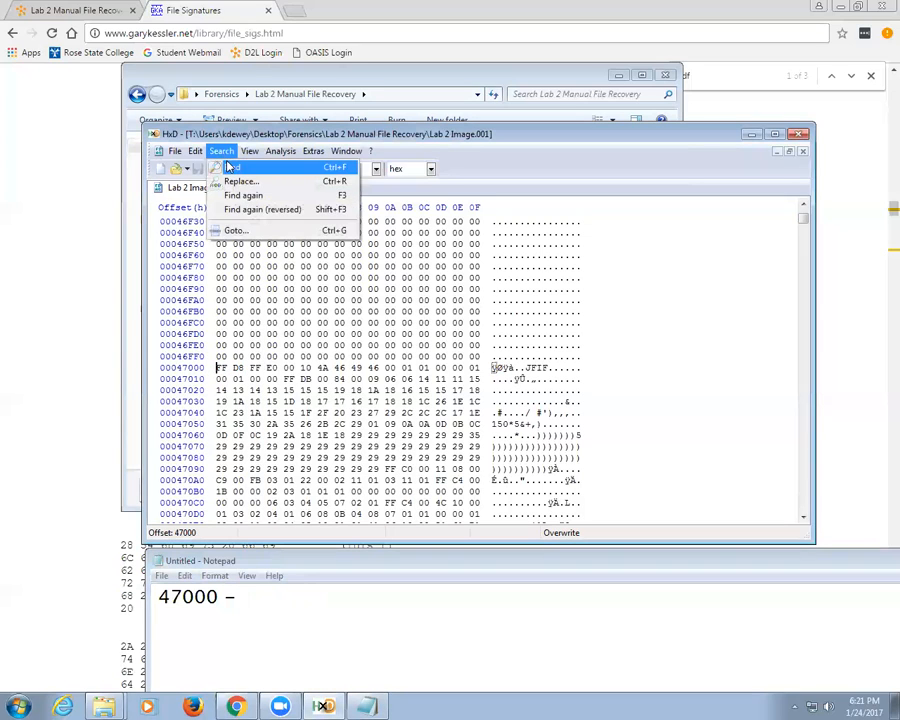
pyautogui.click(230, 166)
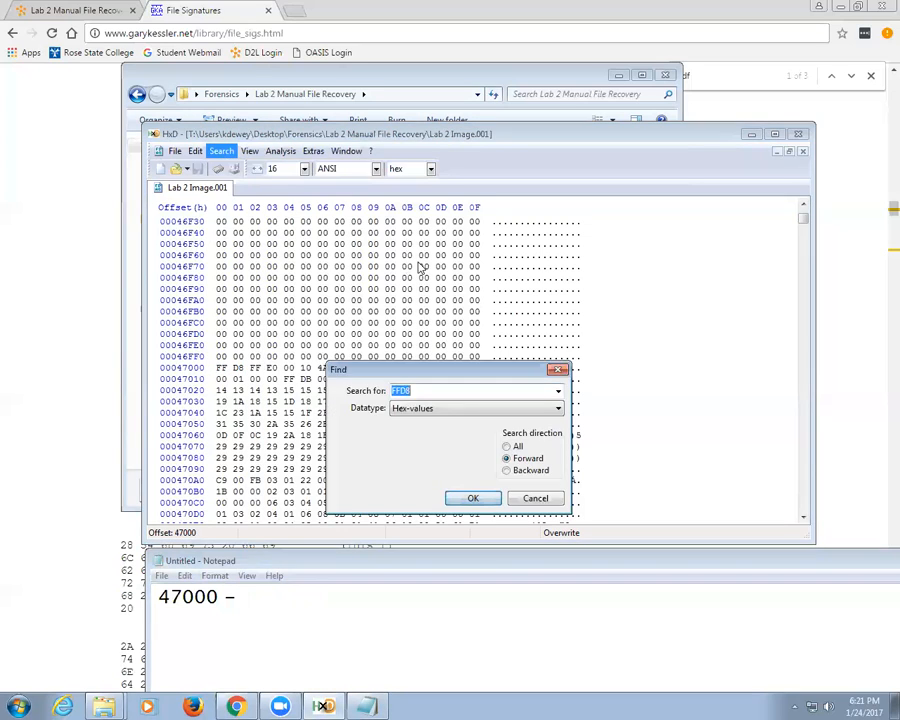
pyautogui.click(558, 390)
pyautogui.click(462, 418)
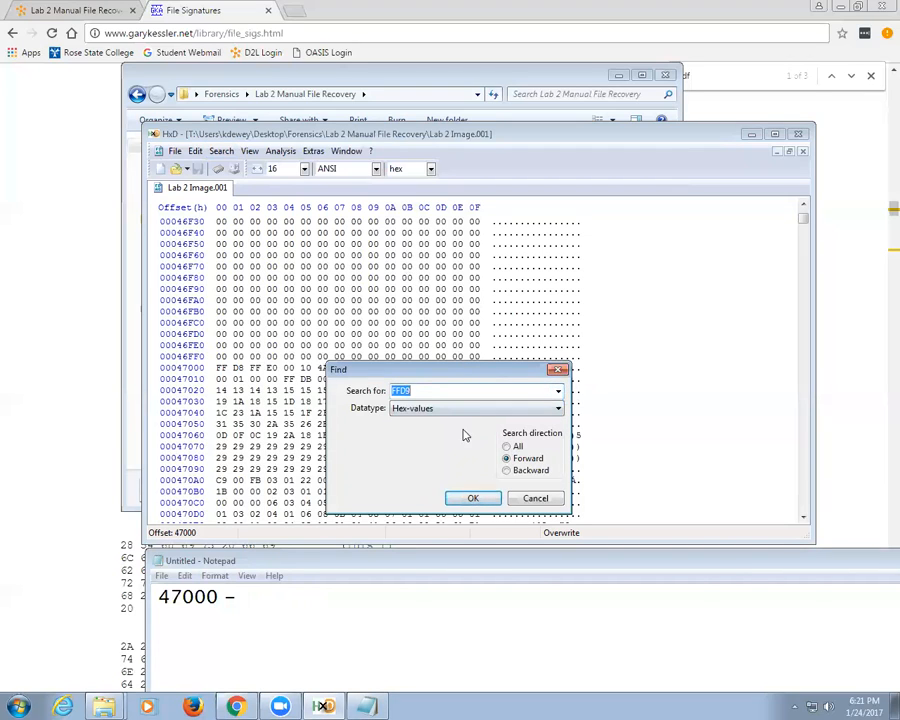
pyautogui.click(470, 498)
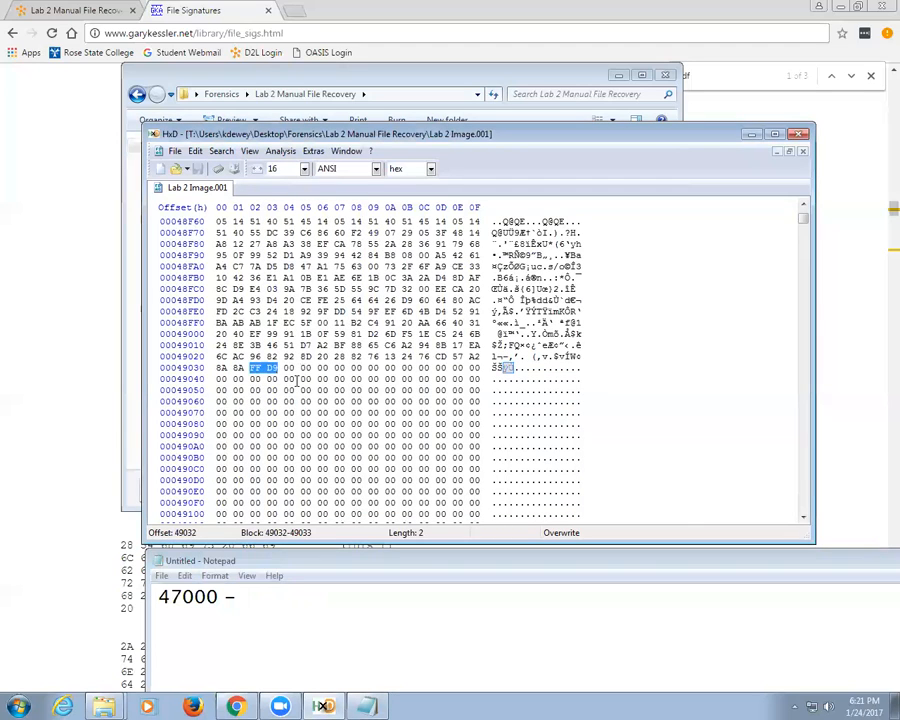
pyautogui.click(266, 368)
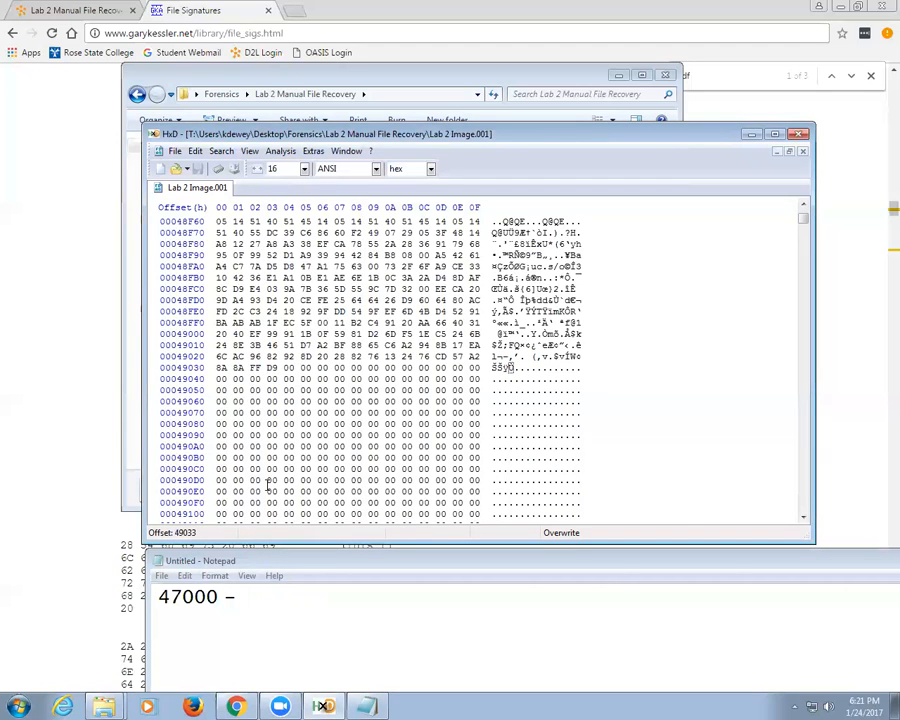
pyautogui.click(273, 601)
pyautogui.write('49033')
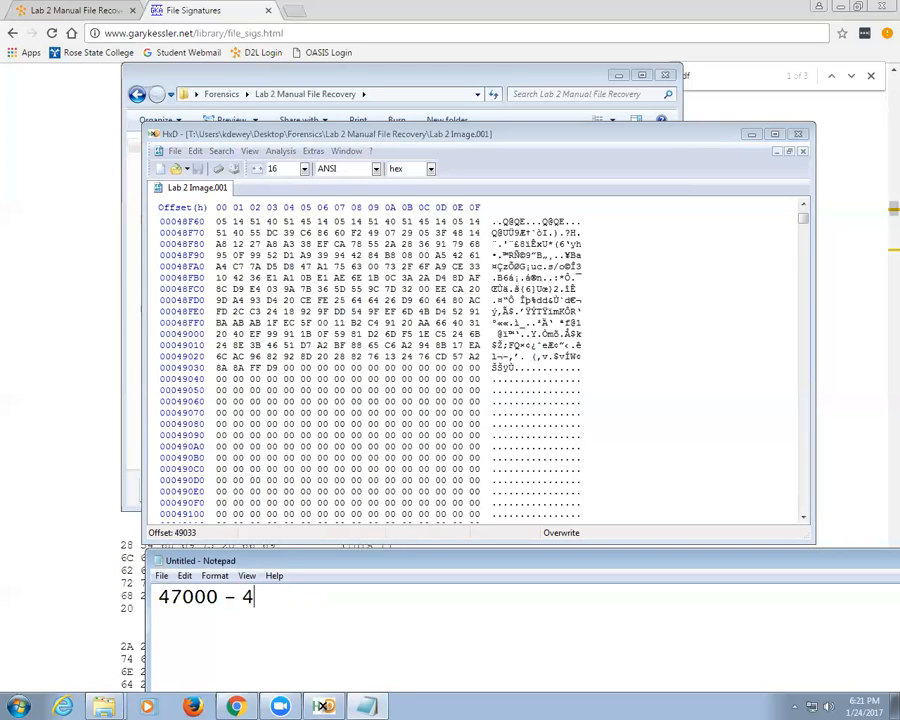
# Step: Select and copy bytes 47000 through 49033 of the disk image
pyautogui.click(195, 151)
pyautogui.click(240, 323)
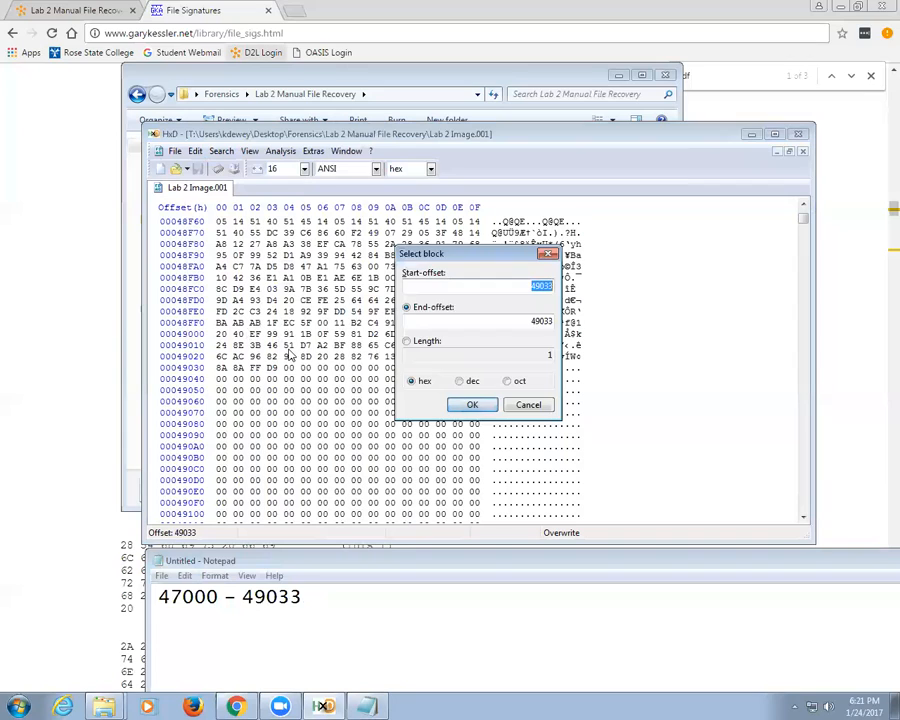
pyautogui.write('47000')
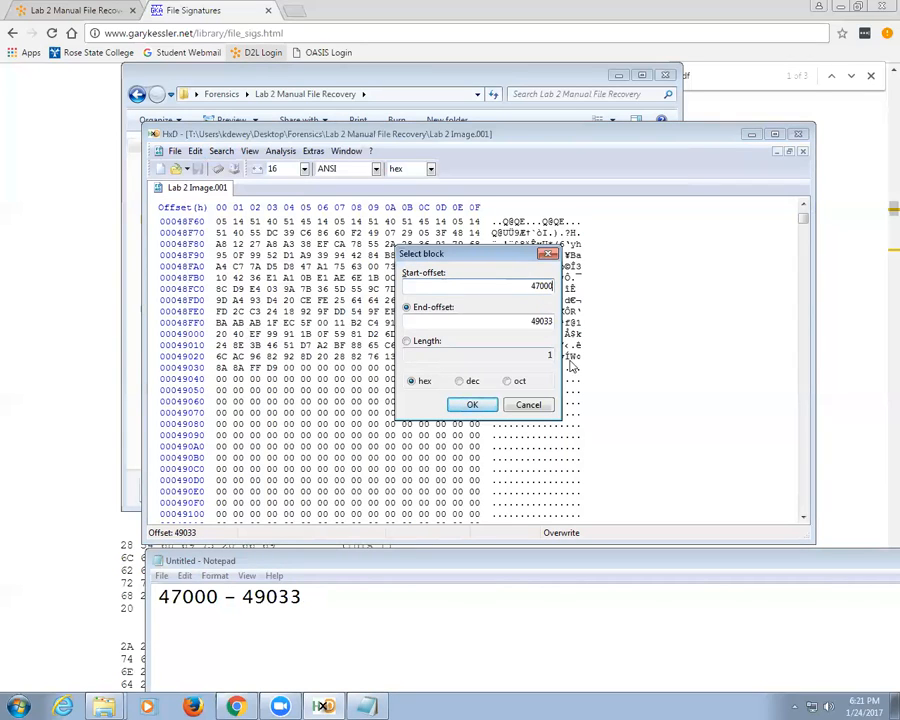
pyautogui.click(472, 404)
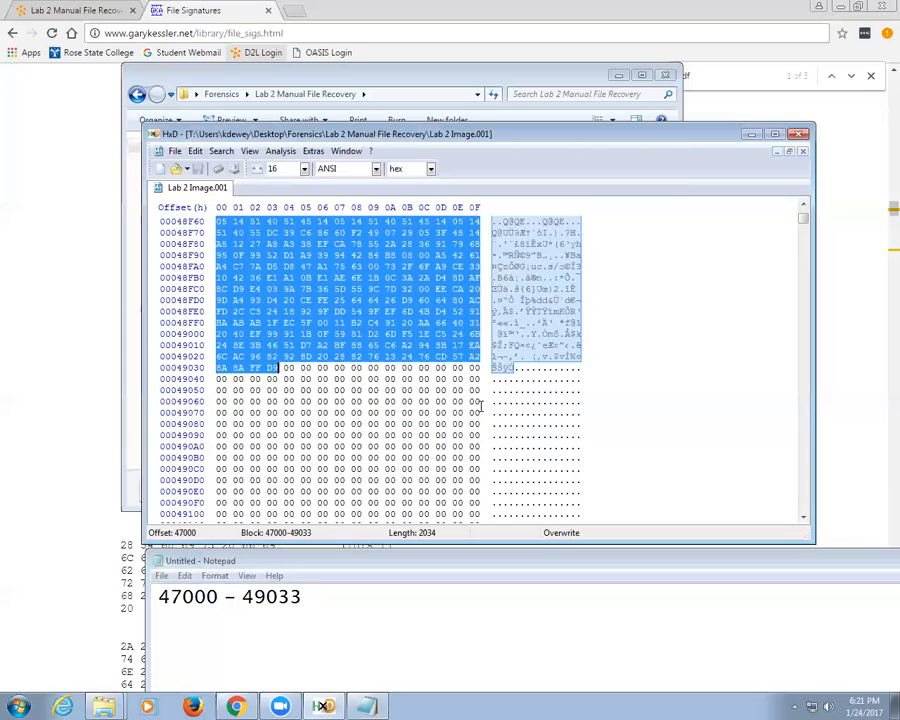
pyautogui.click(195, 152)
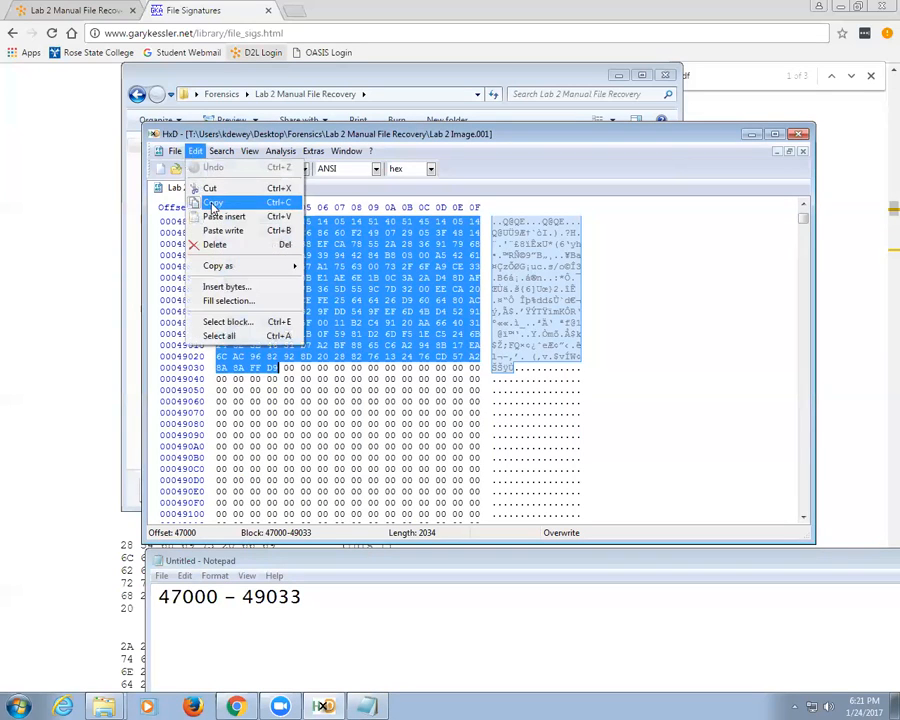
pyautogui.click(205, 200)
# Step: Paste the bytes into a new file and save it as file2.jpg, replacing the old one
pyautogui.click(160, 171)
pyautogui.rightClick(295, 249)
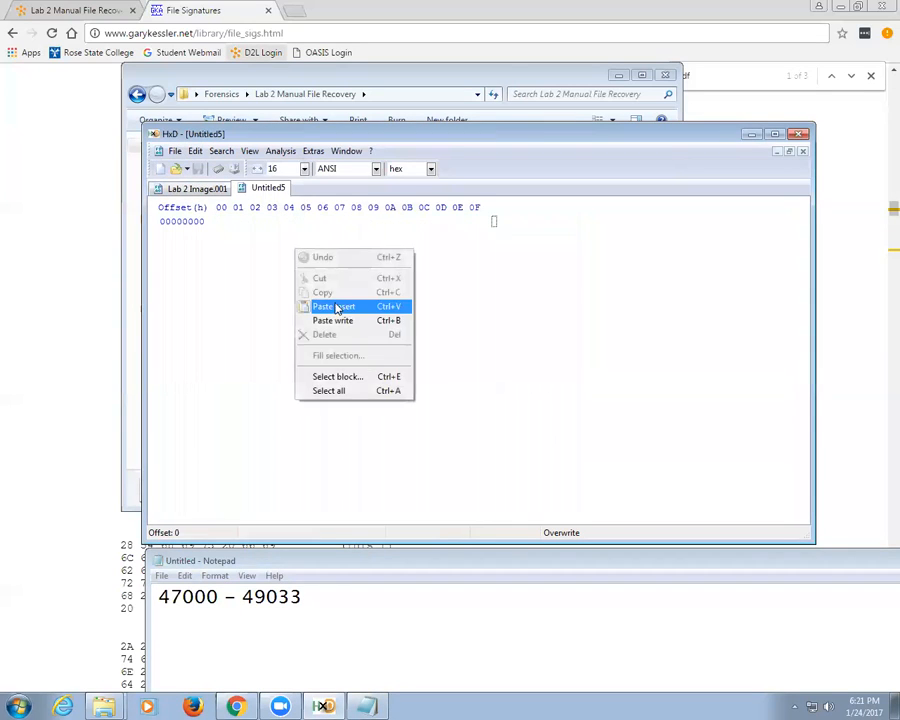
pyautogui.click(326, 305)
pyautogui.click(405, 392)
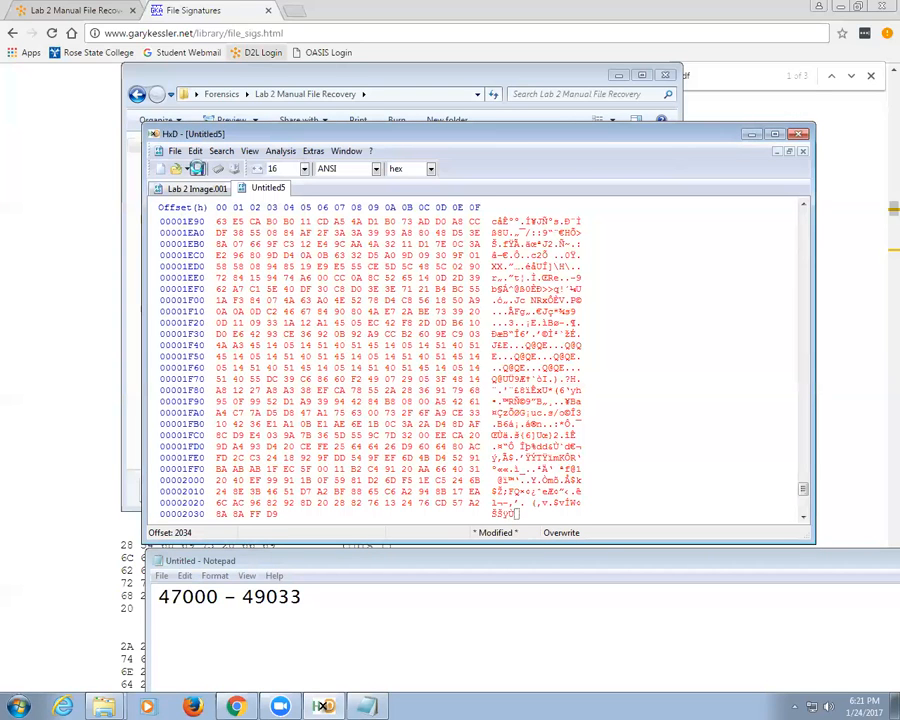
pyautogui.hotkey('ctrl', 's')
pyautogui.doubleClick(356, 252)
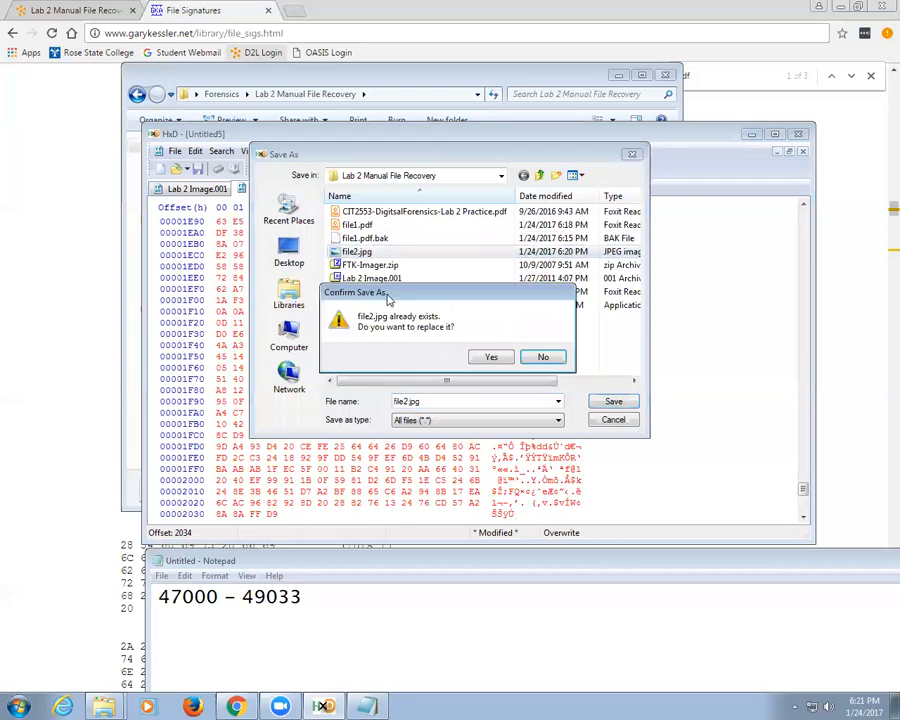
pyautogui.click(488, 357)
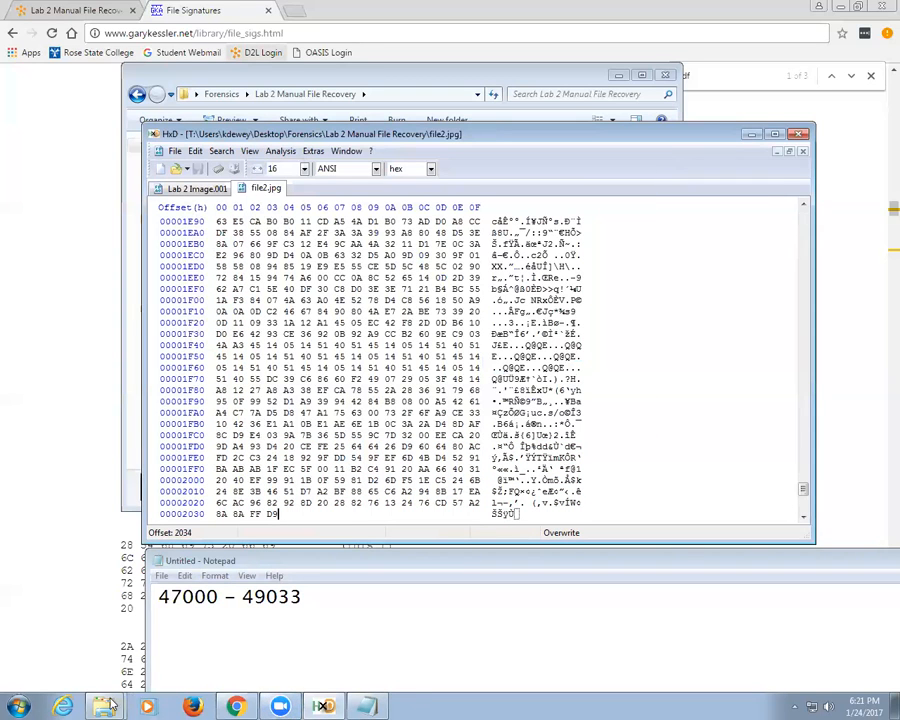
# Step: View file2.jpg from the recovery folder to confirm the Einstein image, then return to the Lab 2 page
pyautogui.moveTo(103, 706)
pyautogui.click(138, 652)
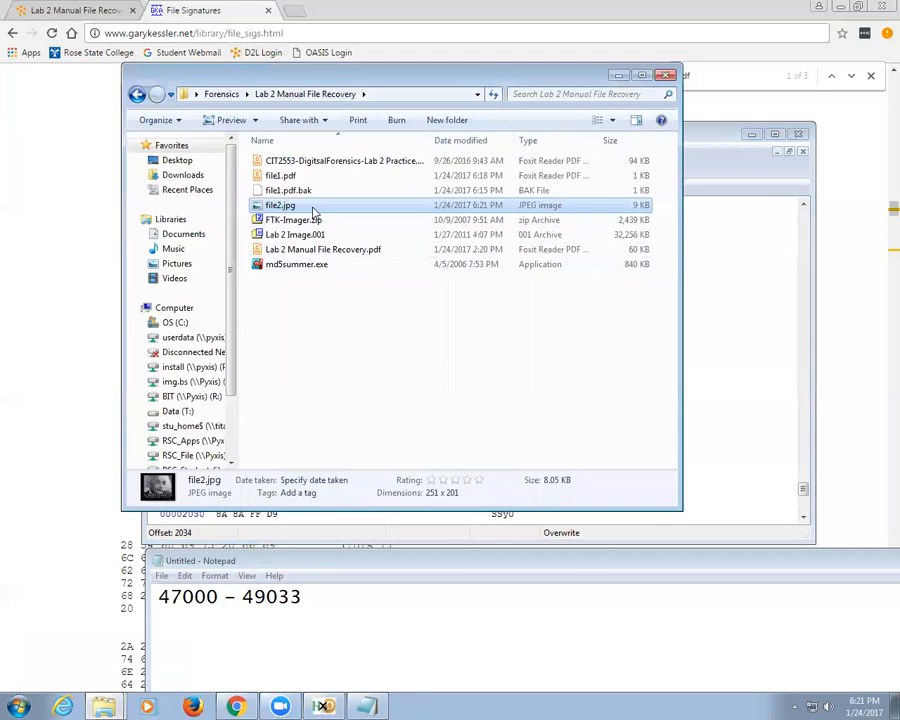
pyautogui.doubleClick(270, 203)
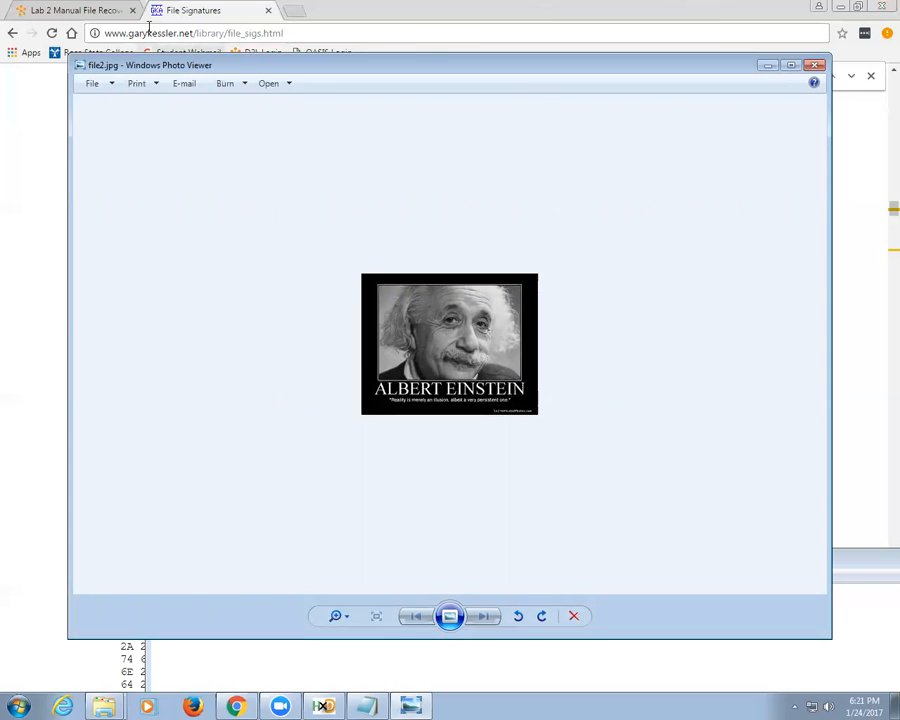
pyautogui.click(75, 10)
pyautogui.scroll(10, 345, 232)
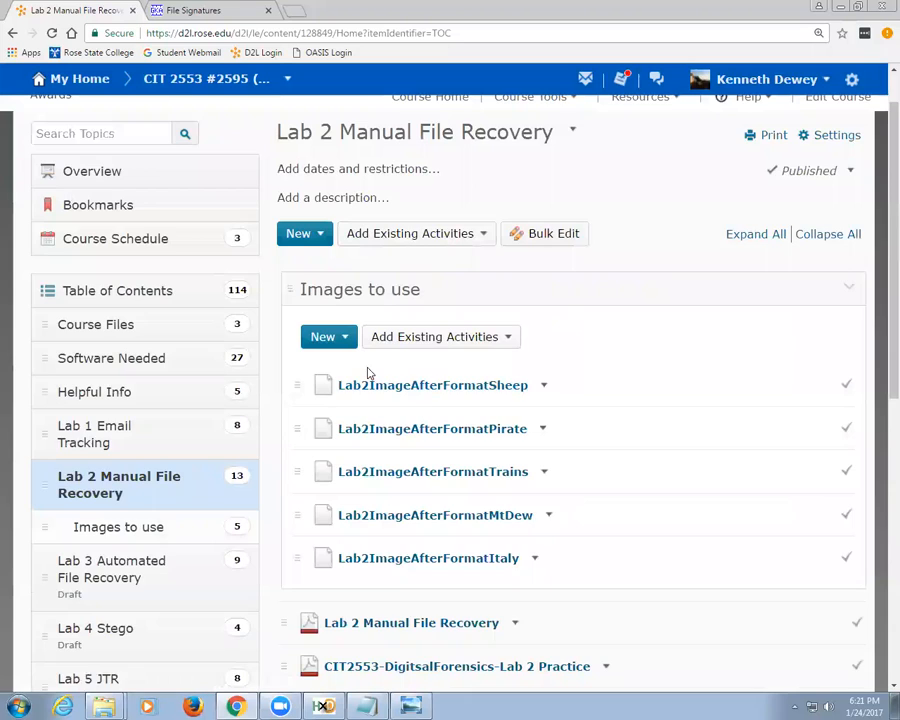
# Step: Download Lab2ImageAfterFormatPirate.001 from the Pirate topic and show it in the Downloads folder
pyautogui.scroll(-4, 366, 372)
pyautogui.scroll(3, 380, 370)
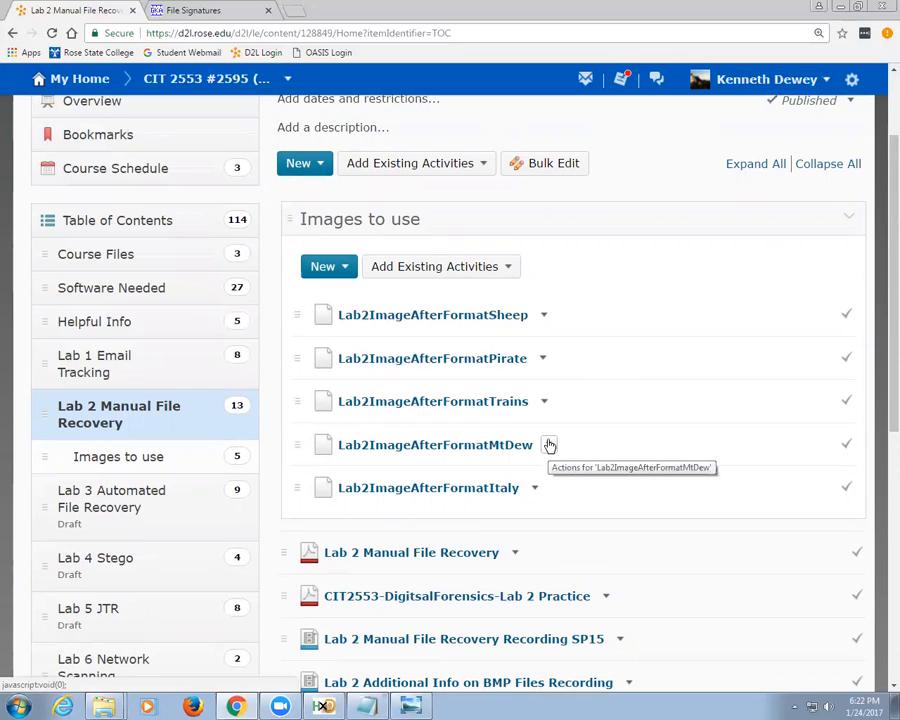
pyautogui.click(542, 358)
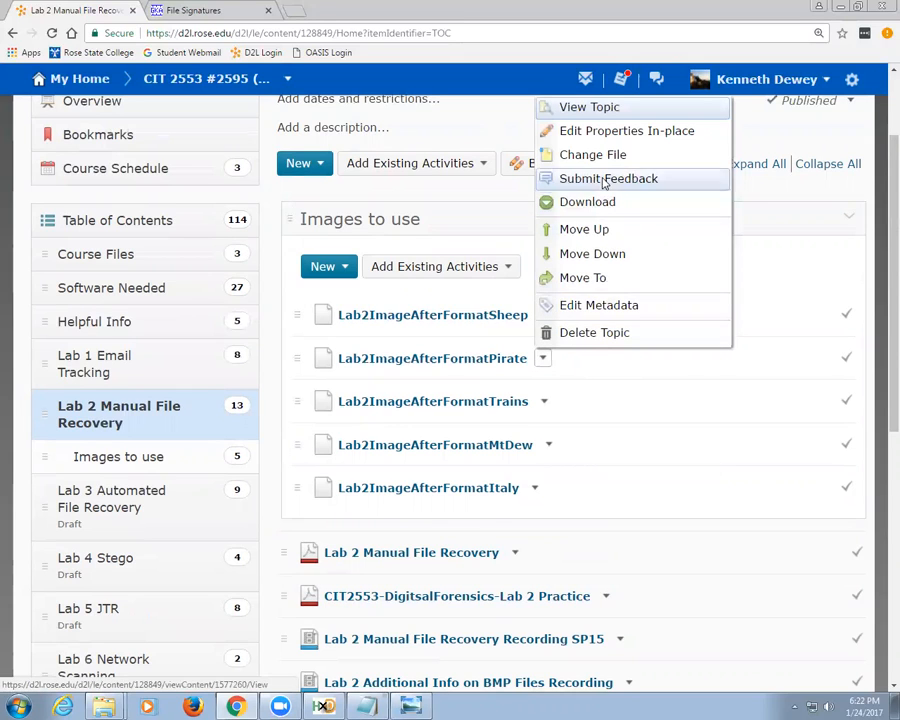
pyautogui.click(548, 202)
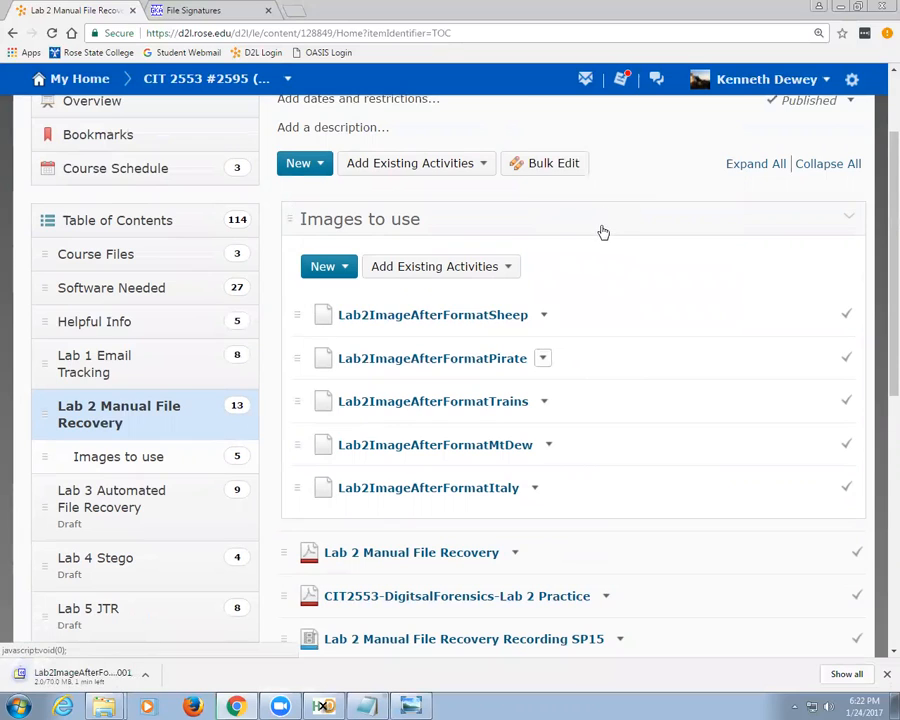
pyautogui.click(147, 679)
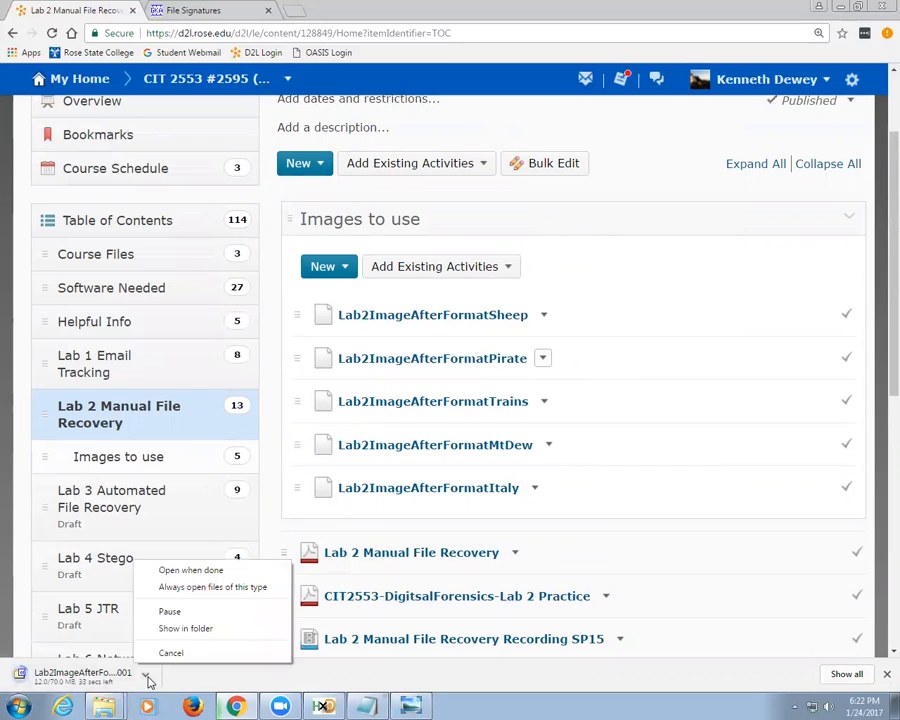
pyautogui.click(218, 629)
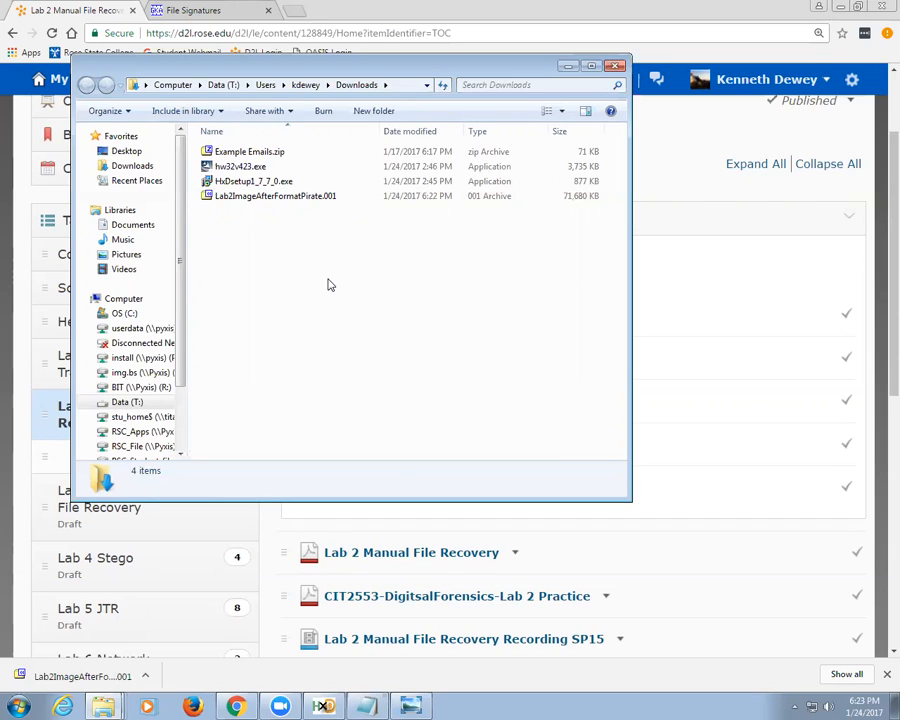
# Step: Copy Lab2ImageAfterFormatPirate.001 into Desktop > Forensics > Lab 2 Manual File Recovery
pyautogui.click(302, 198)
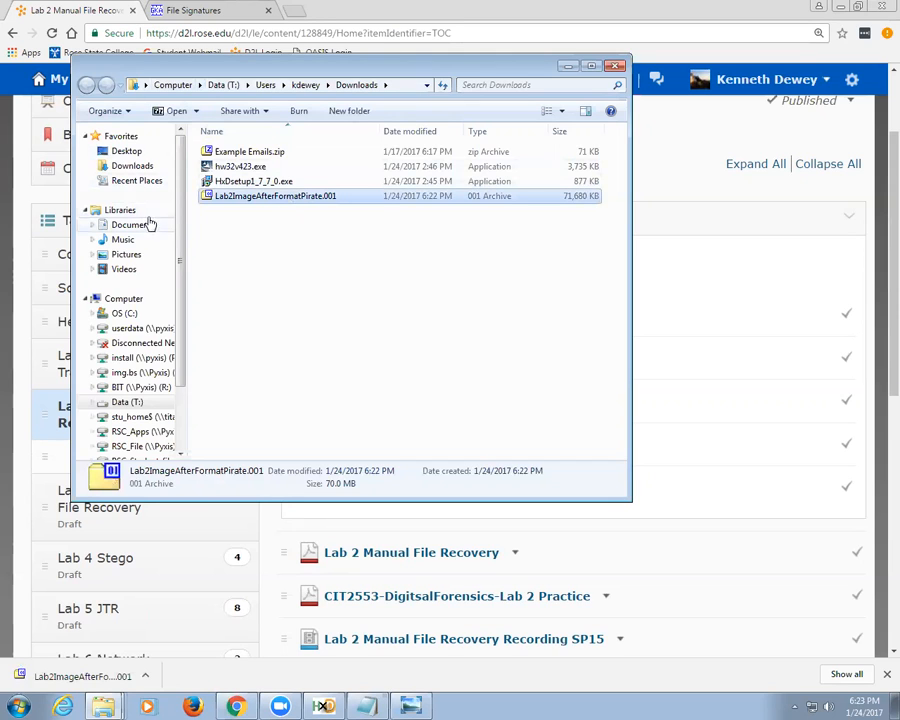
pyautogui.click(125, 151)
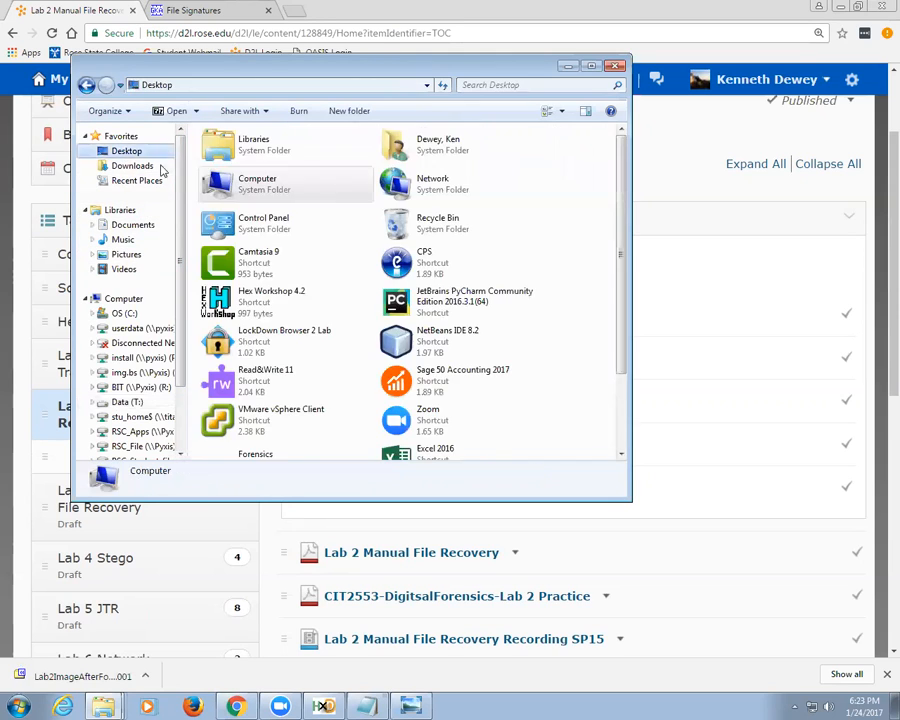
pyautogui.doubleClick(235, 452)
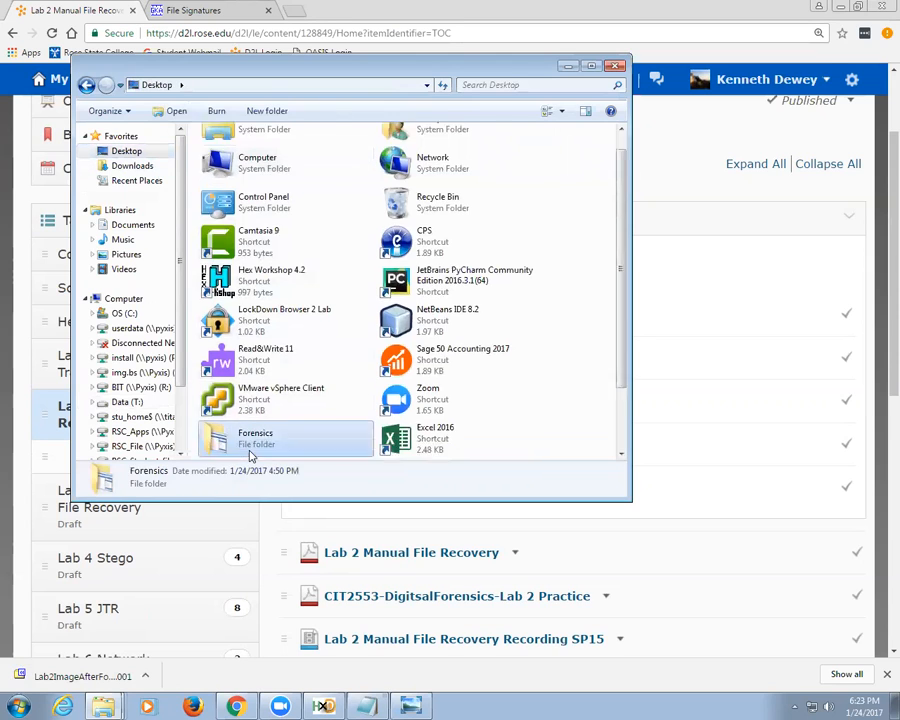
pyautogui.doubleClick(333, 200)
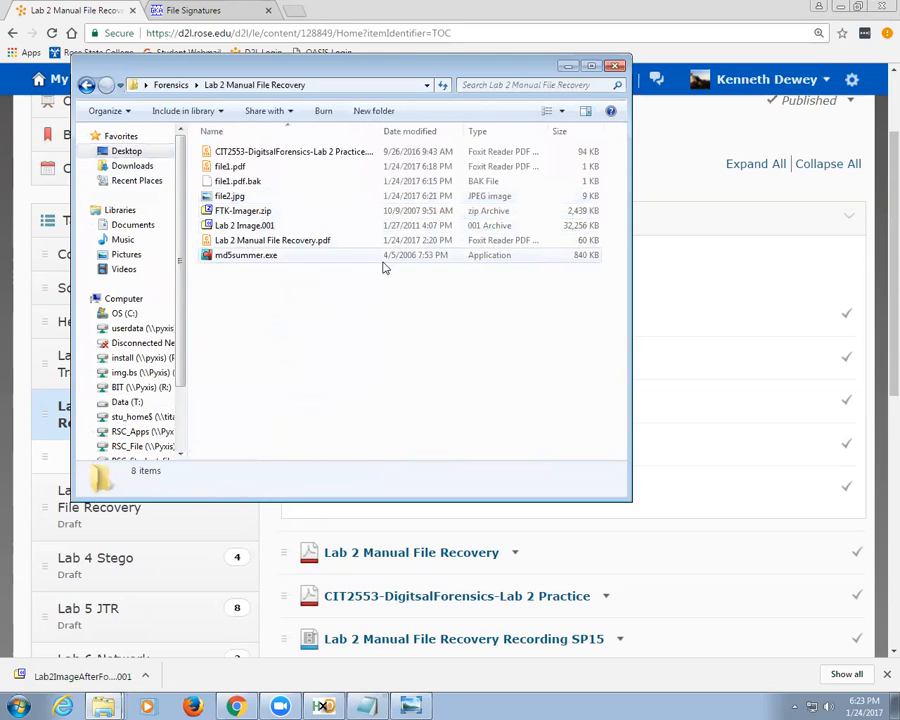
pyautogui.hotkey('ctrl', 'v')
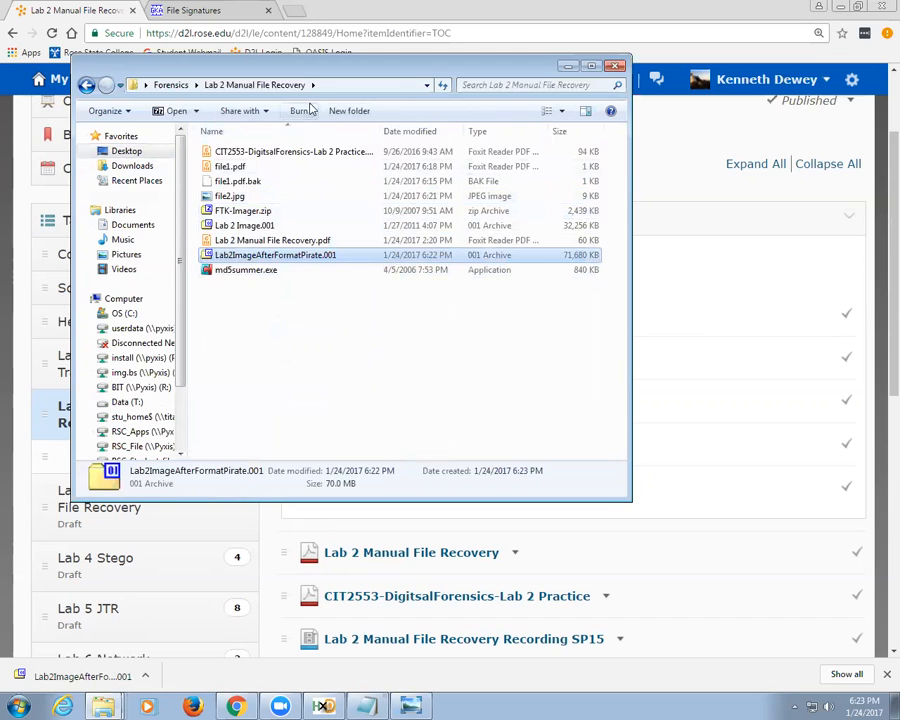
# Step: Close file2.jpg and Lab 2 Image.001 in HxD and open Lab2ImageAfterFormatPirate.001 instead
pyautogui.click(322, 706)
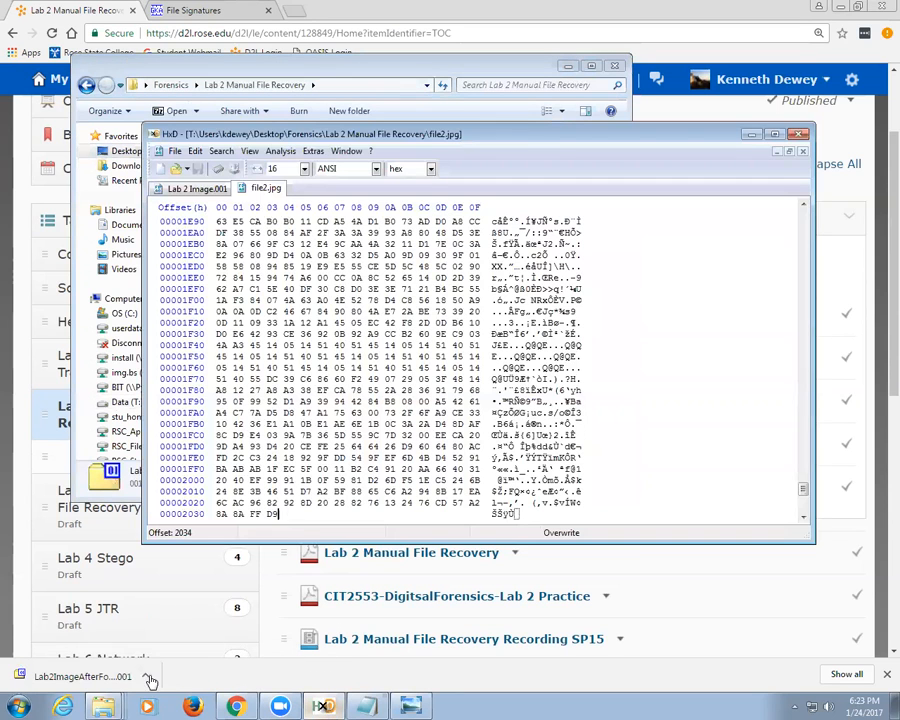
pyautogui.rightClick(256, 189)
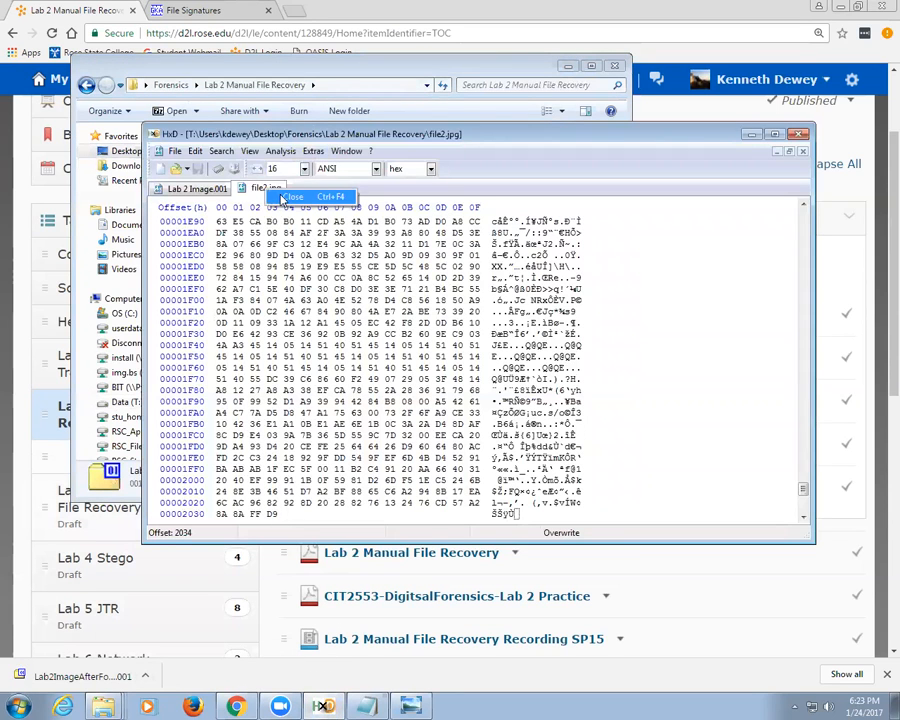
pyautogui.click(272, 196)
pyautogui.rightClick(210, 189)
pyautogui.click(224, 196)
pyautogui.moveTo(265, 74); pyautogui.dragTo(623, 76)
pyautogui.moveTo(627, 259); pyautogui.dragTo(366, 286)
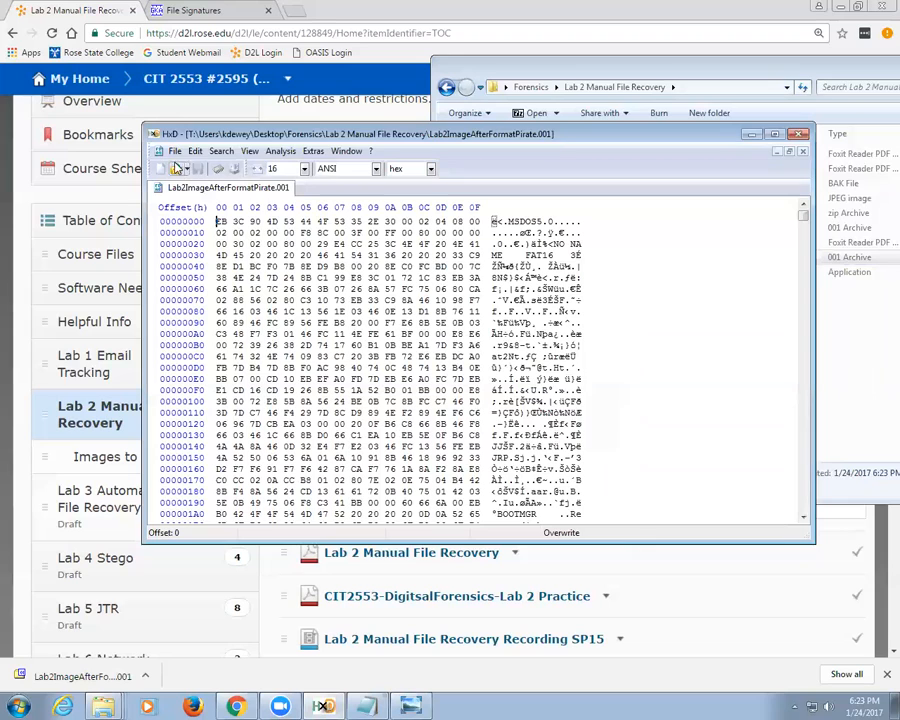
# Step: Search the image as text for %PDF and place the cursor at the header, offset 1A08800
pyautogui.click(175, 151)
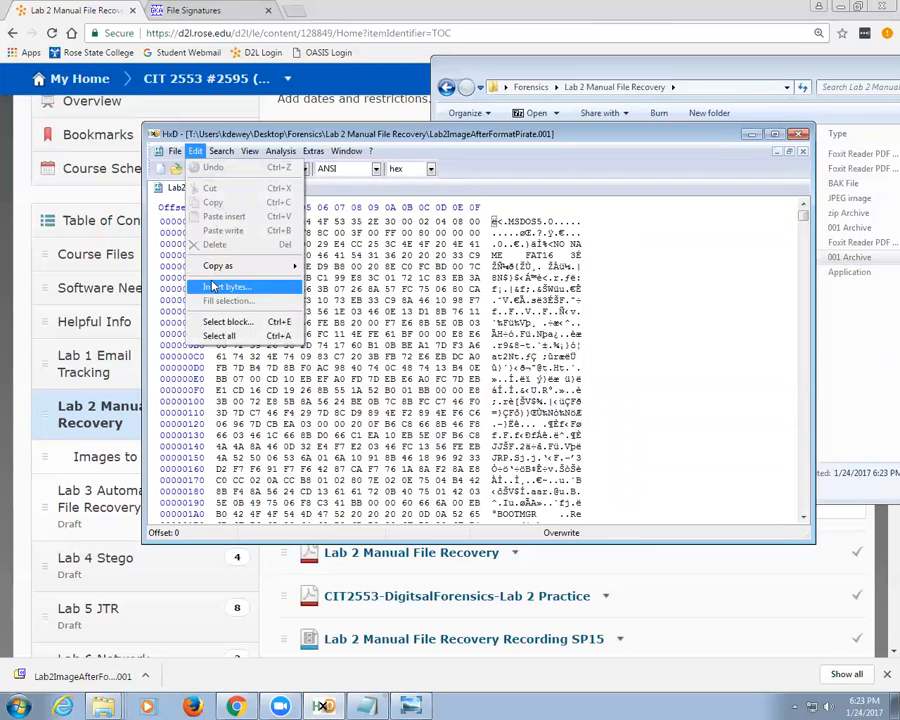
pyautogui.click(231, 167)
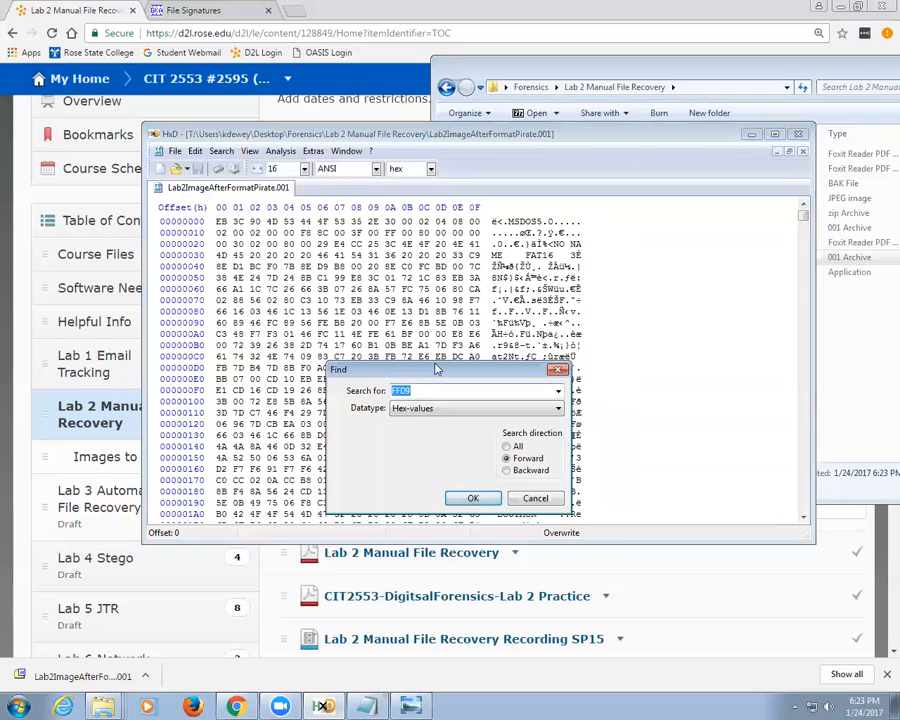
pyautogui.click(427, 409)
pyautogui.click(412, 422)
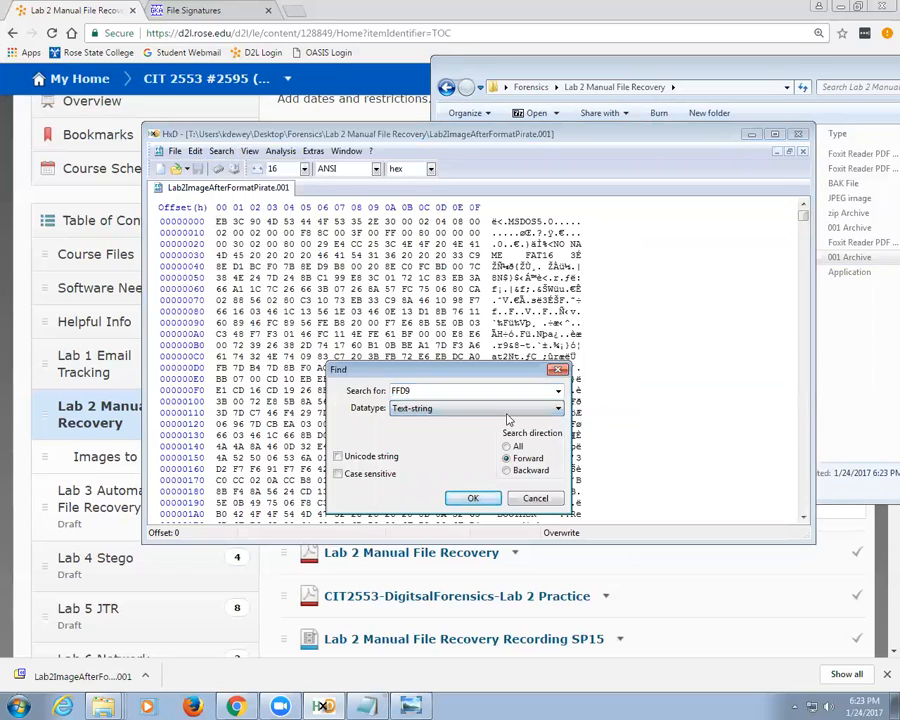
pyautogui.click(557, 392)
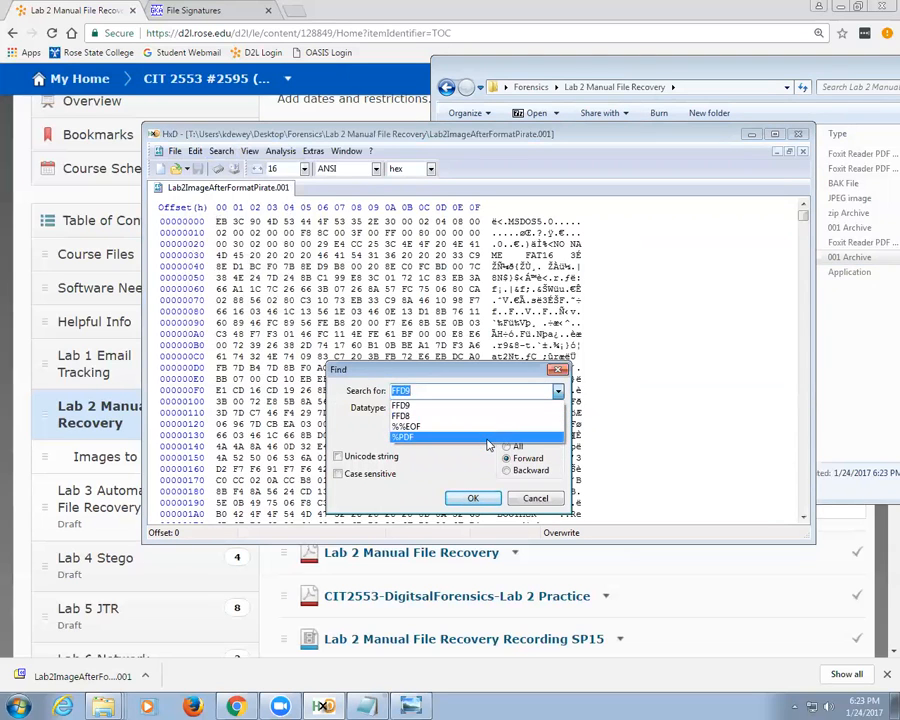
pyautogui.click(488, 437)
pyautogui.click(471, 498)
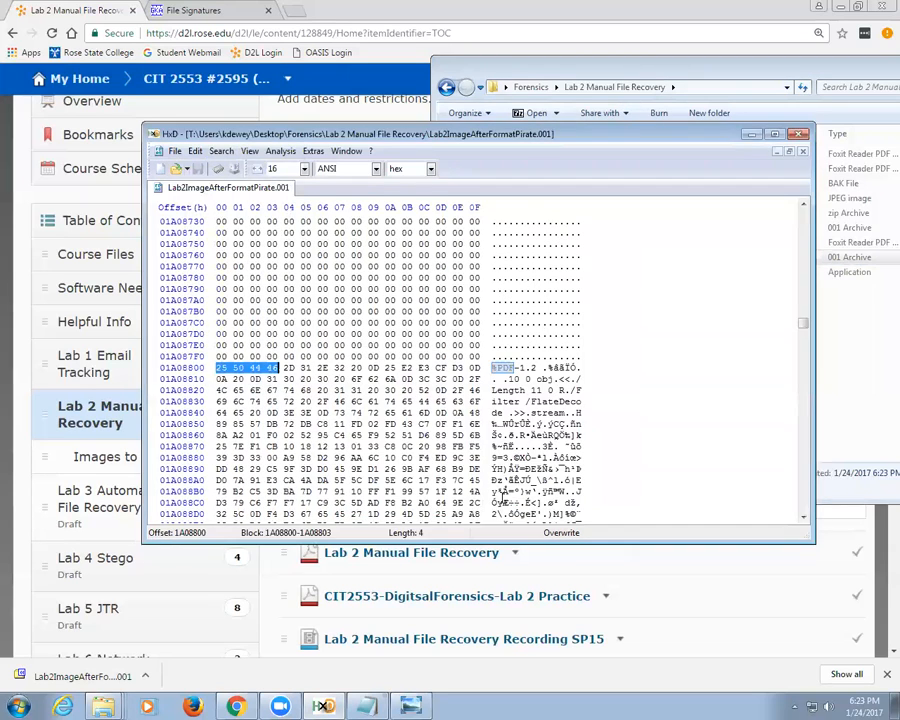
pyautogui.click(216, 368)
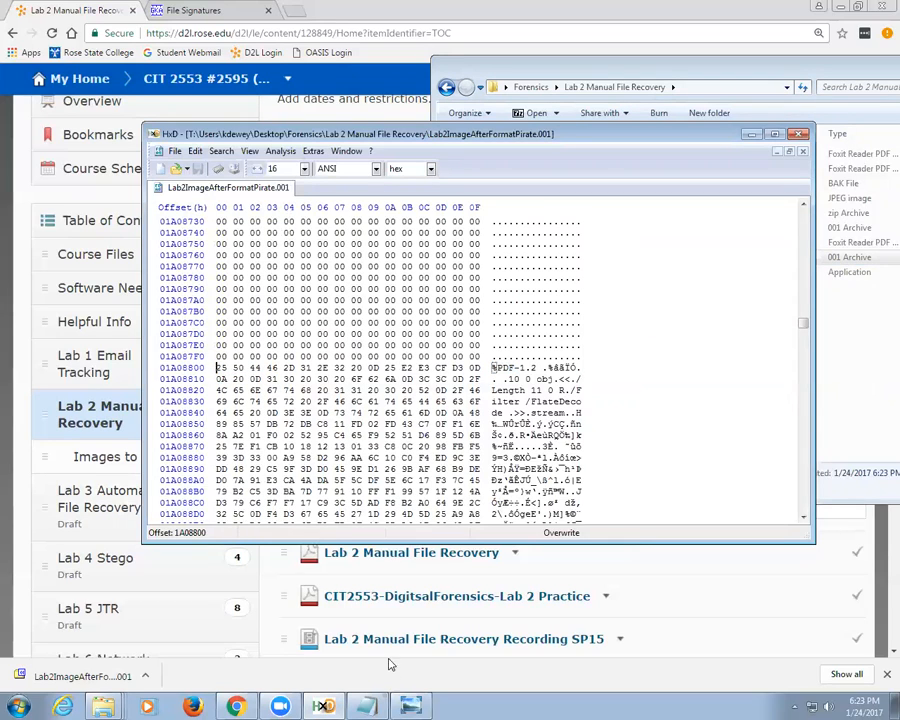
# Step: Replace the old range in the notes with the start offset '1A08800 -'
pyautogui.click(366, 706)
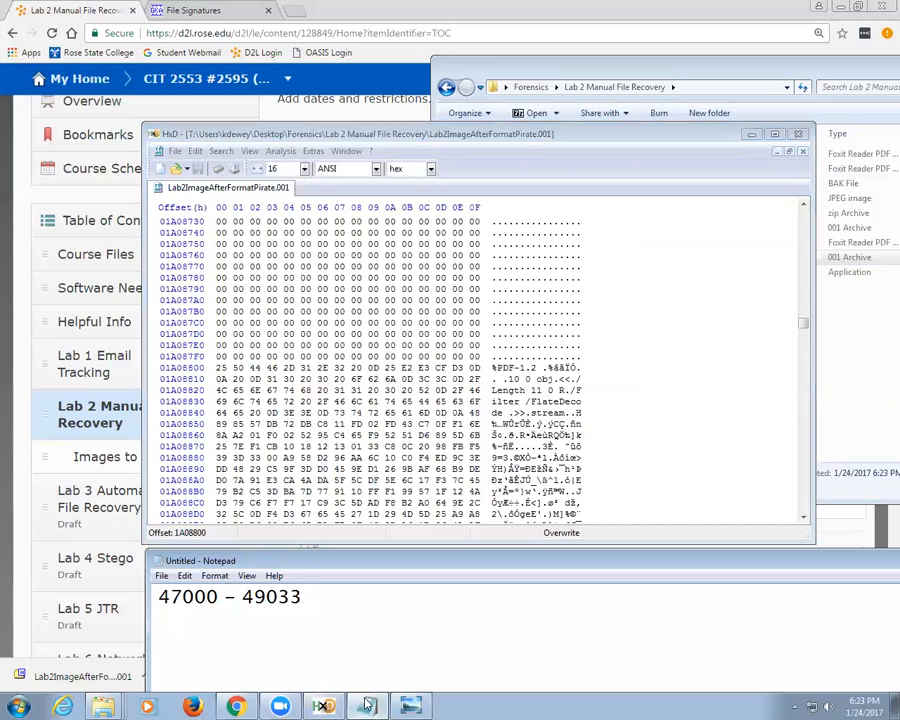
pyautogui.moveTo(354, 619); pyautogui.dragTo(131, 607)
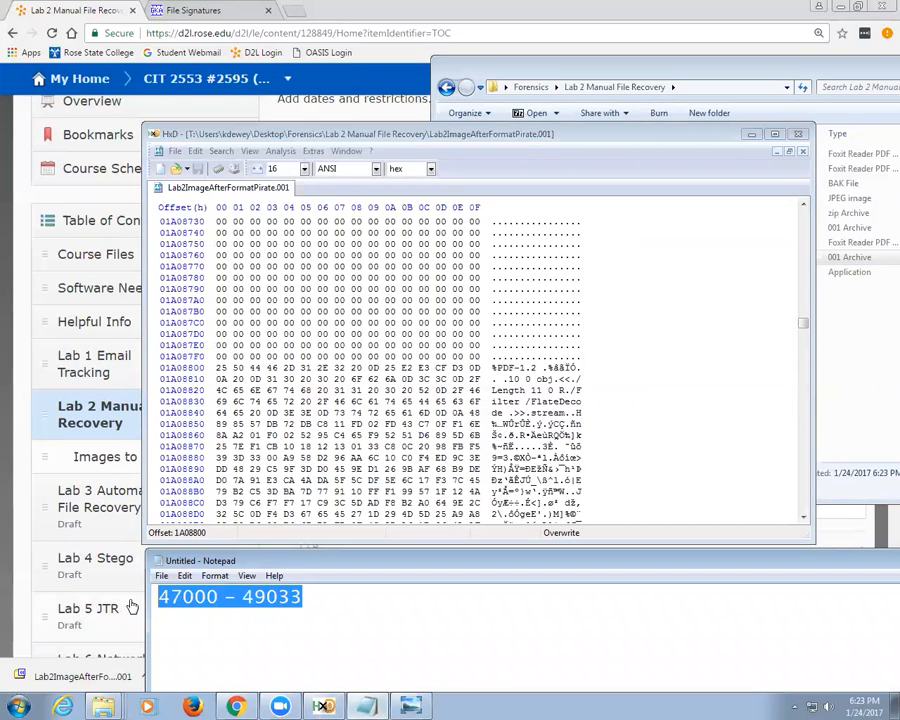
pyautogui.write('1A08800')
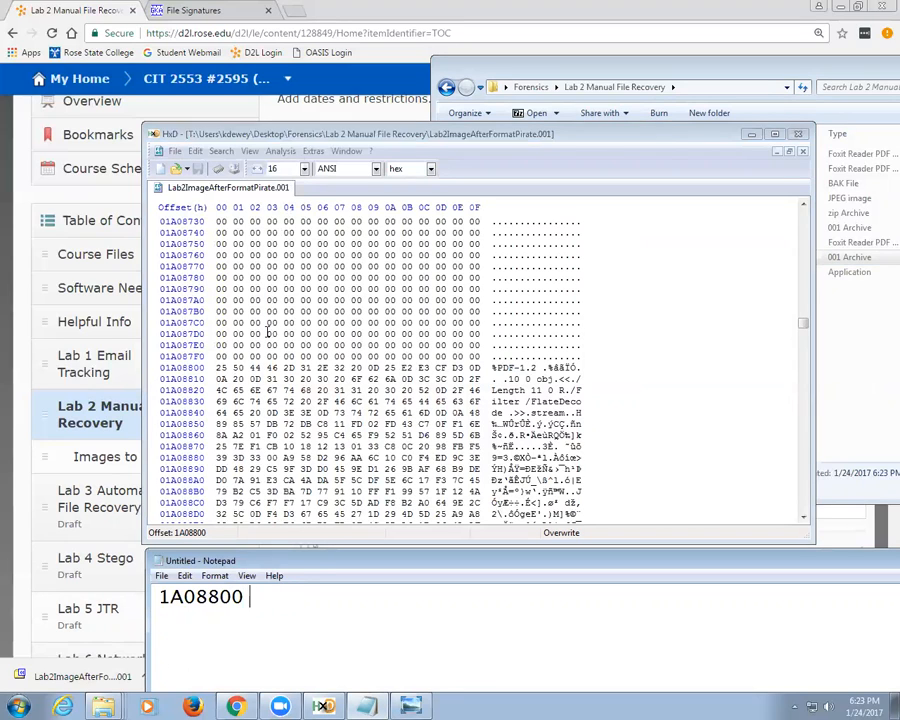
pyautogui.write(' -')
# Step: Find the %%EOF trailer in HxD and record end offset 1A0ACB6 in the notes
pyautogui.click(217, 367)
pyautogui.click(221, 151)
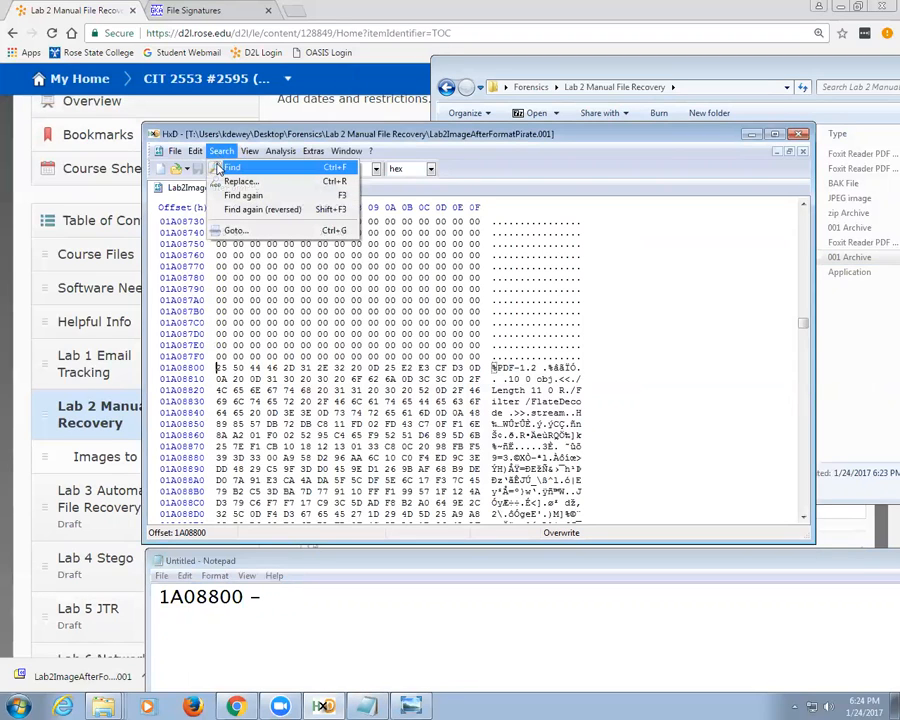
pyautogui.click(230, 167)
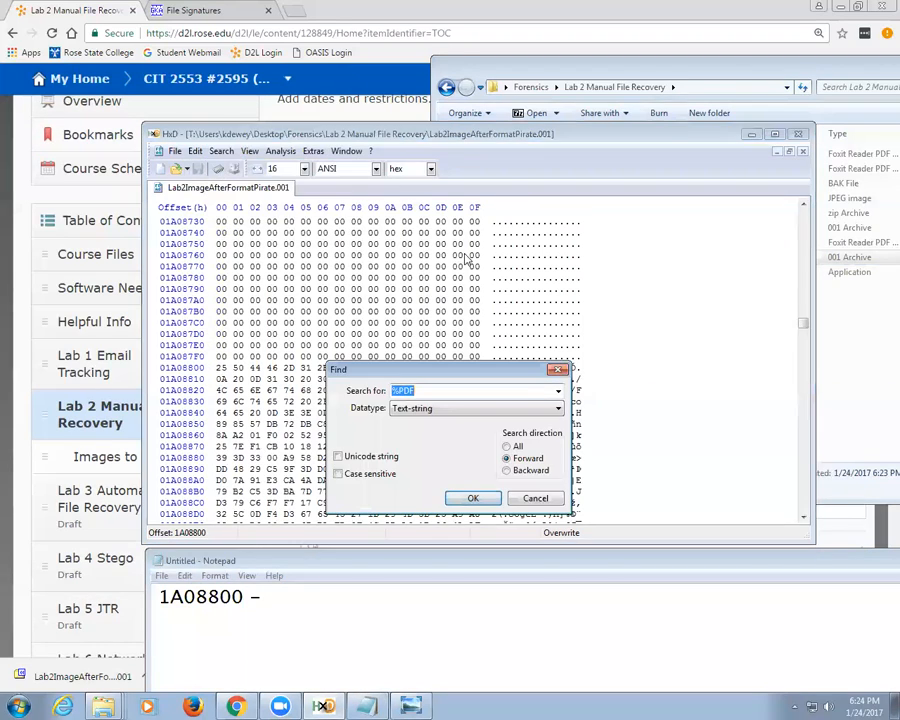
pyautogui.click(559, 391)
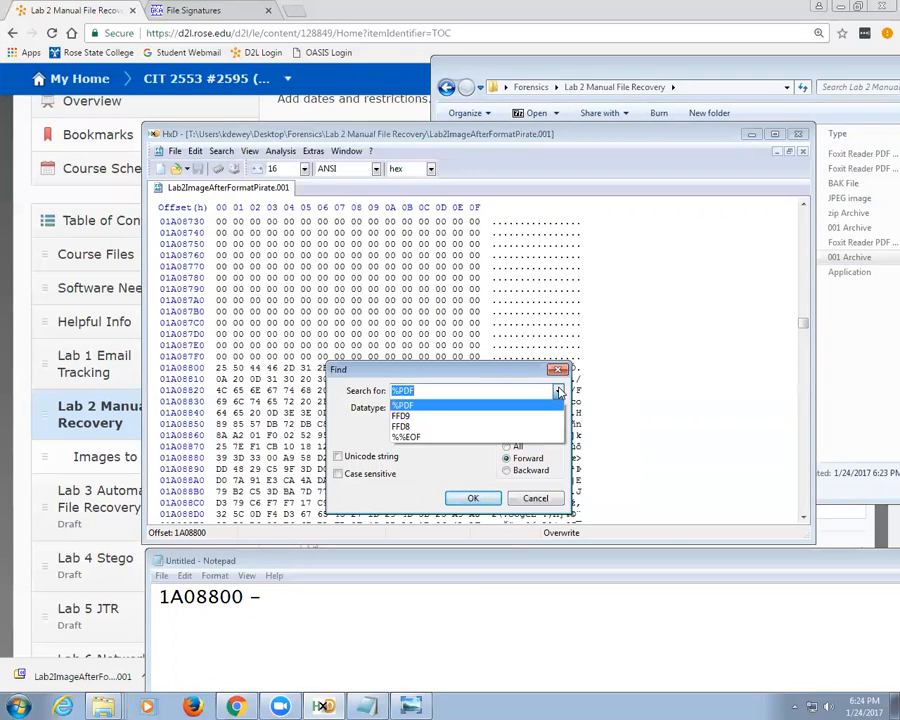
pyautogui.click(530, 445)
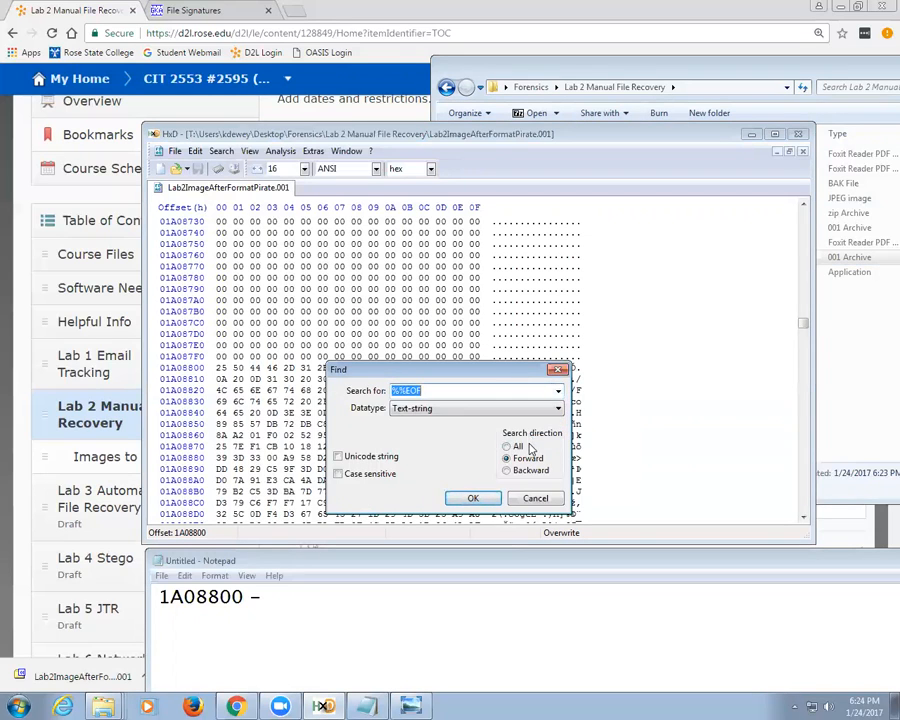
pyautogui.click(485, 505)
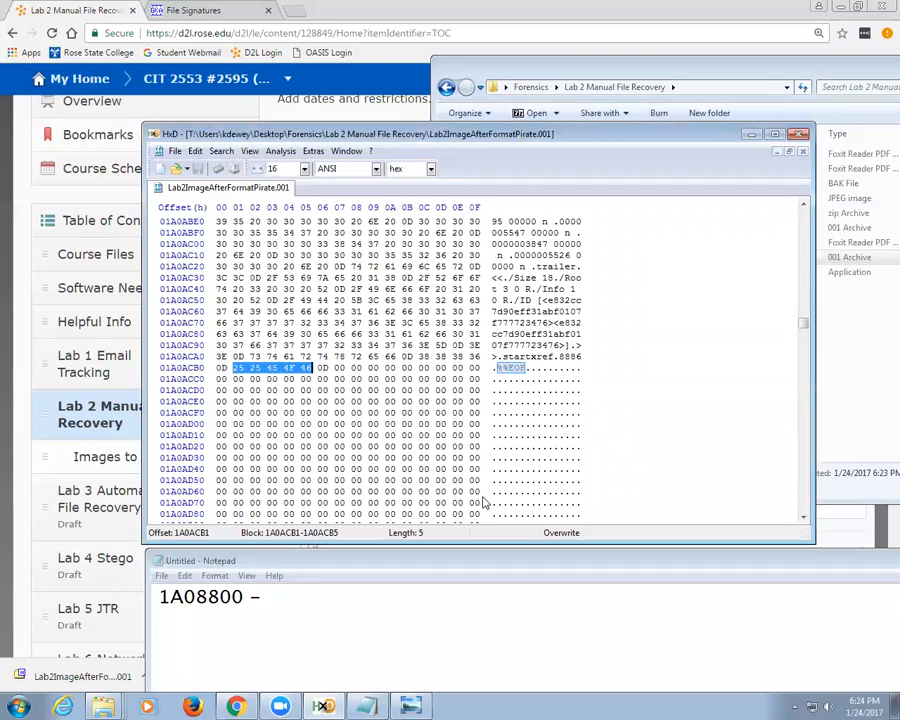
pyautogui.click(323, 368)
pyautogui.click(289, 596)
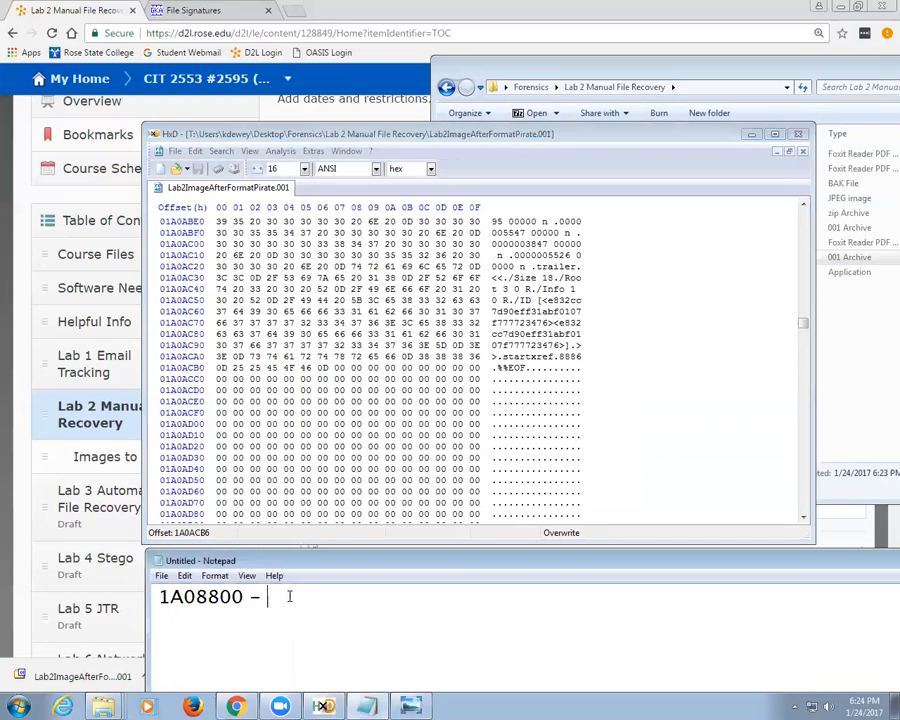
pyautogui.write('1A0ACB6')
pyautogui.click(229, 128)
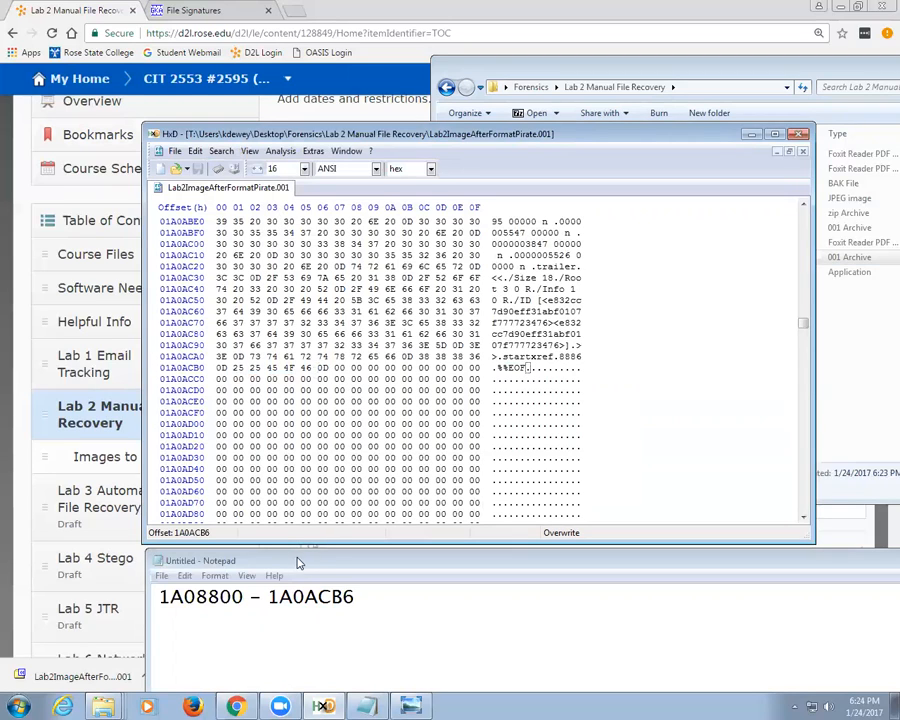
# Step: Select and copy bytes 1A08800 through 1A0ACB6 of the Pirate image
pyautogui.click(195, 151)
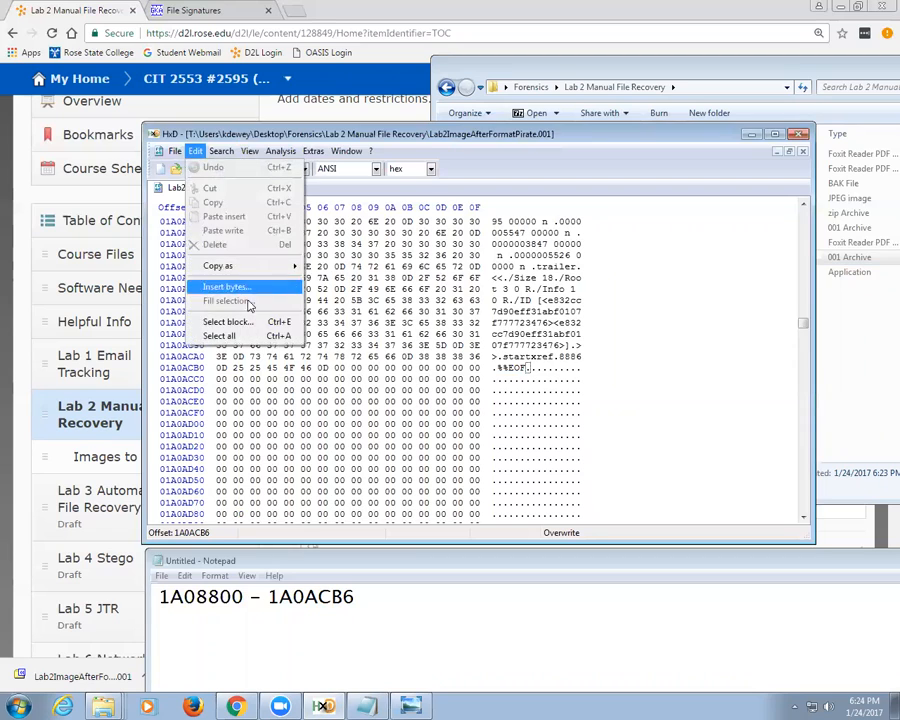
pyautogui.click(249, 322)
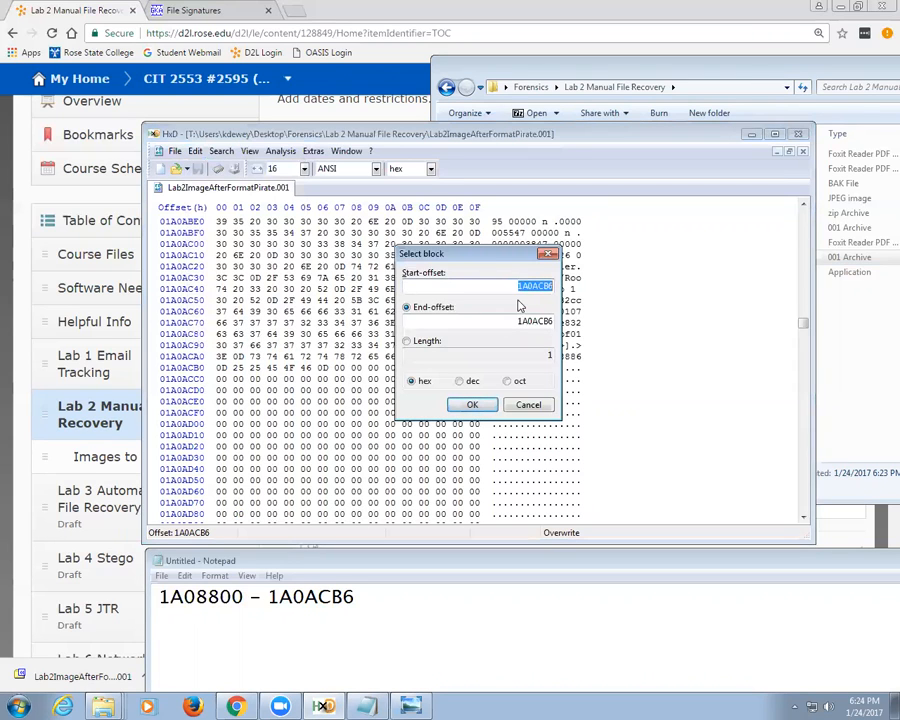
pyautogui.write('1A08800')
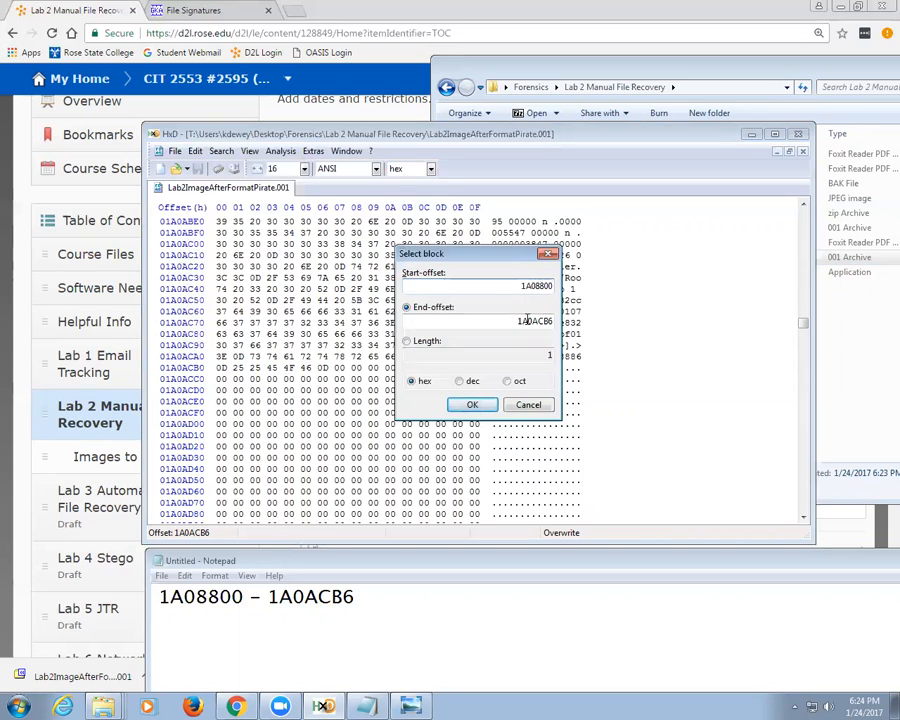
pyautogui.click(470, 404)
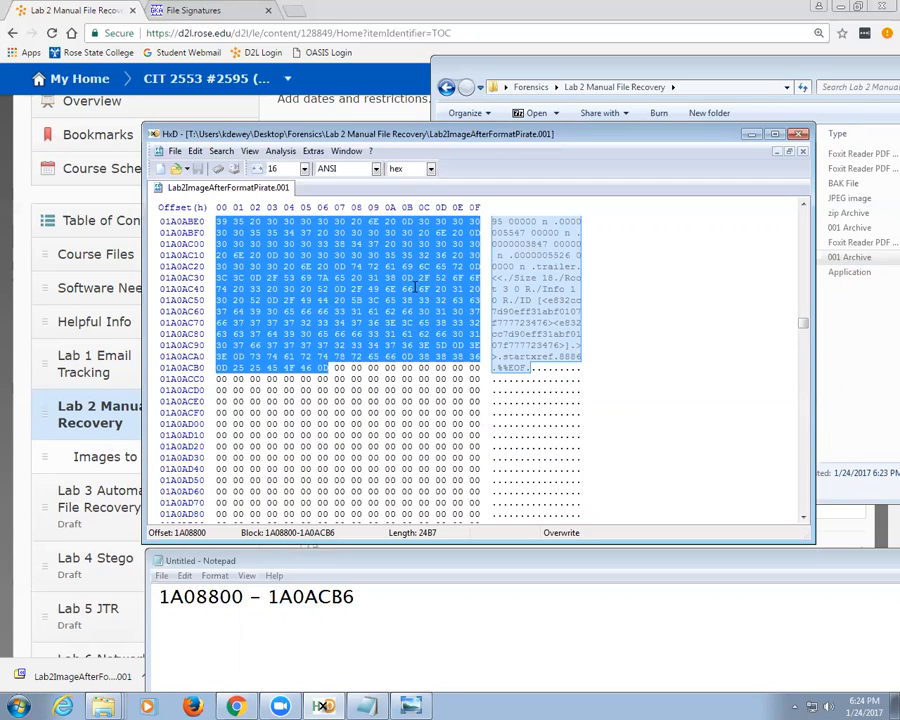
pyautogui.click(195, 151)
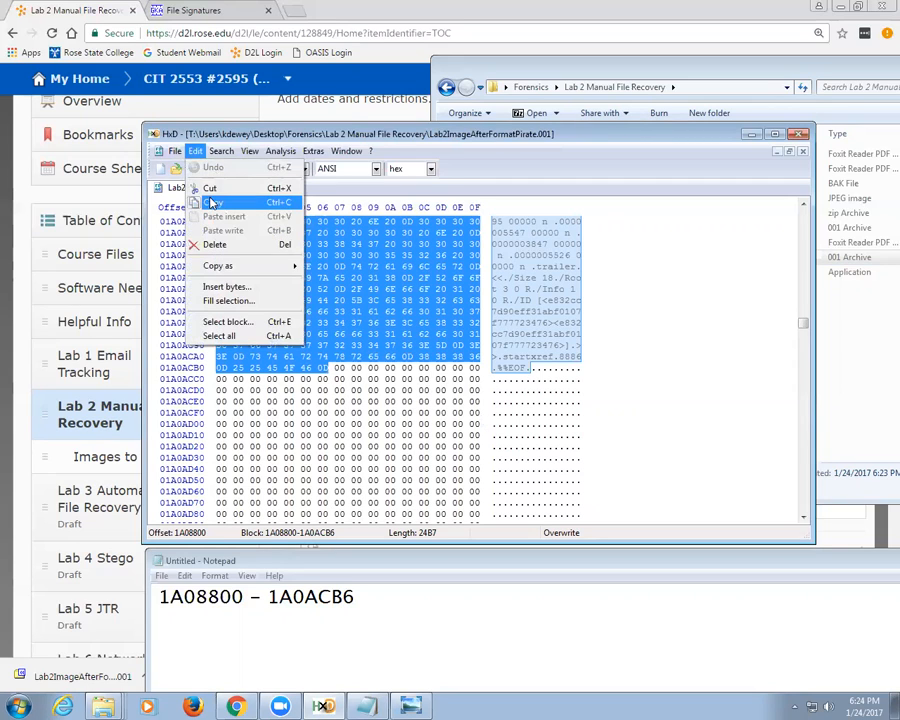
pyautogui.click(212, 202)
# Step: Paste the bytes into a new file and save it over the existing file1.pdf
pyautogui.click(160, 168)
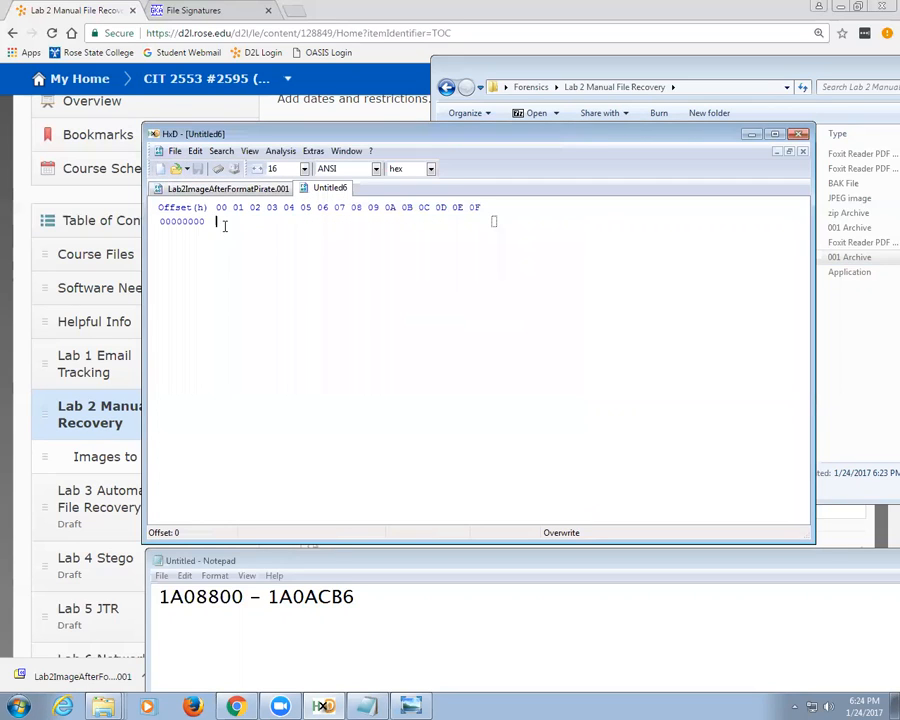
pyautogui.rightClick(309, 284)
pyautogui.click(376, 355)
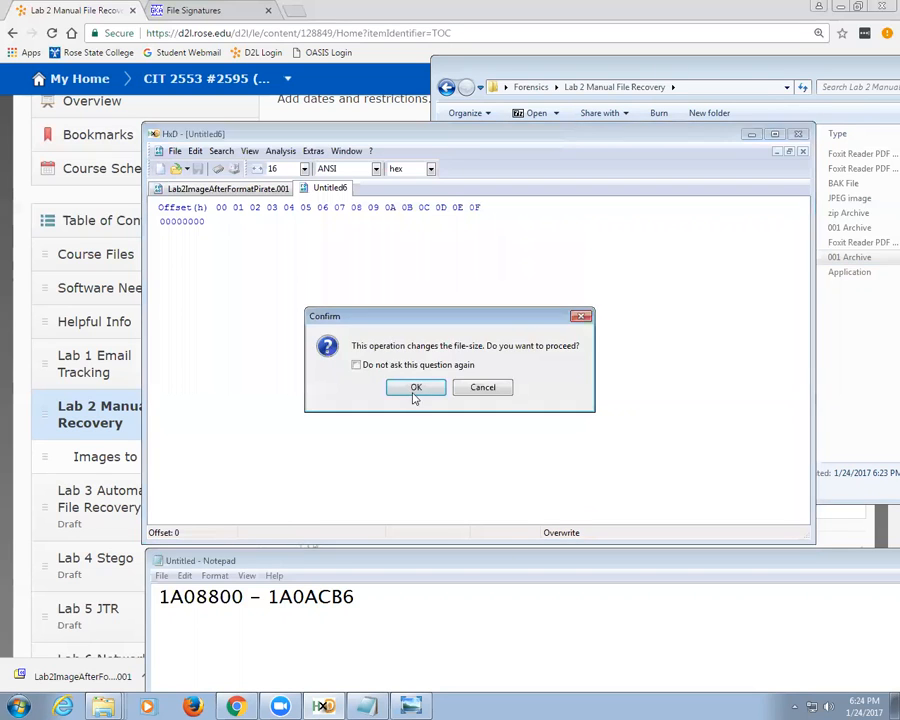
pyautogui.click(415, 387)
pyautogui.click(197, 170)
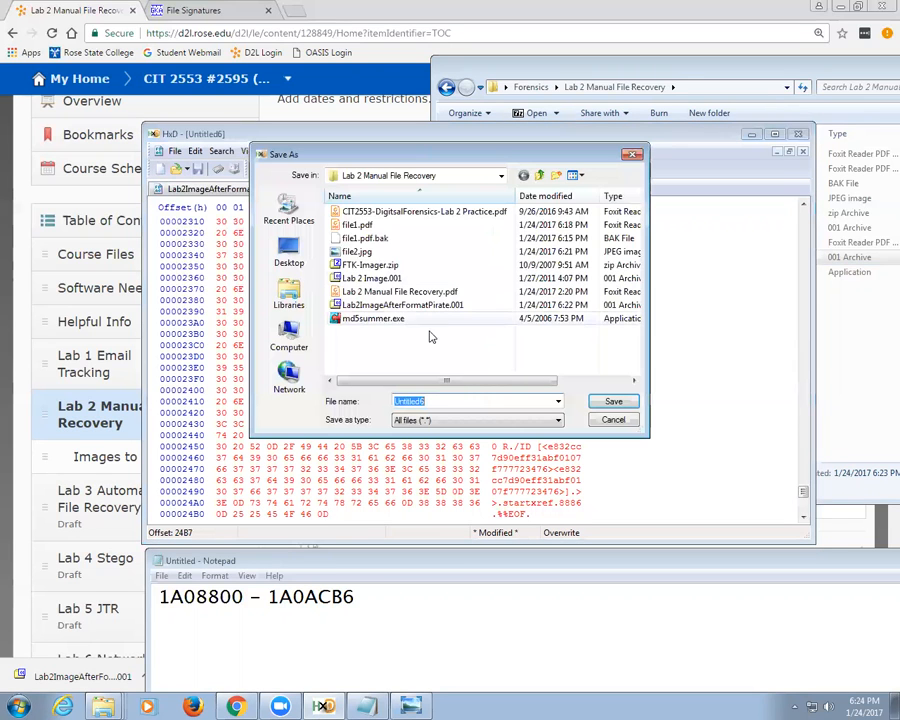
pyautogui.doubleClick(364, 228)
pyautogui.click(491, 358)
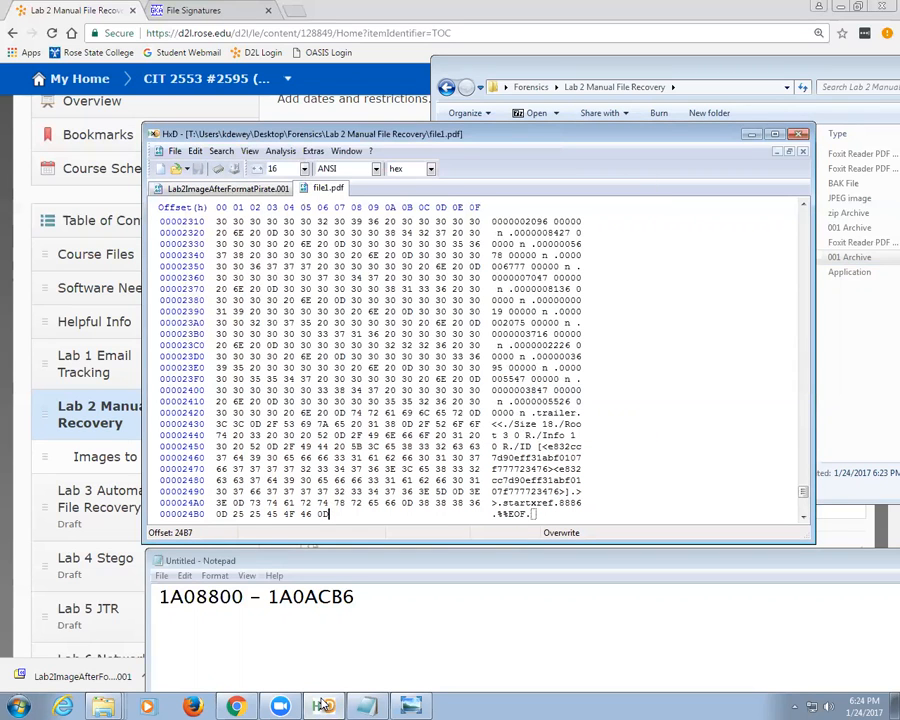
pyautogui.moveTo(113, 706)
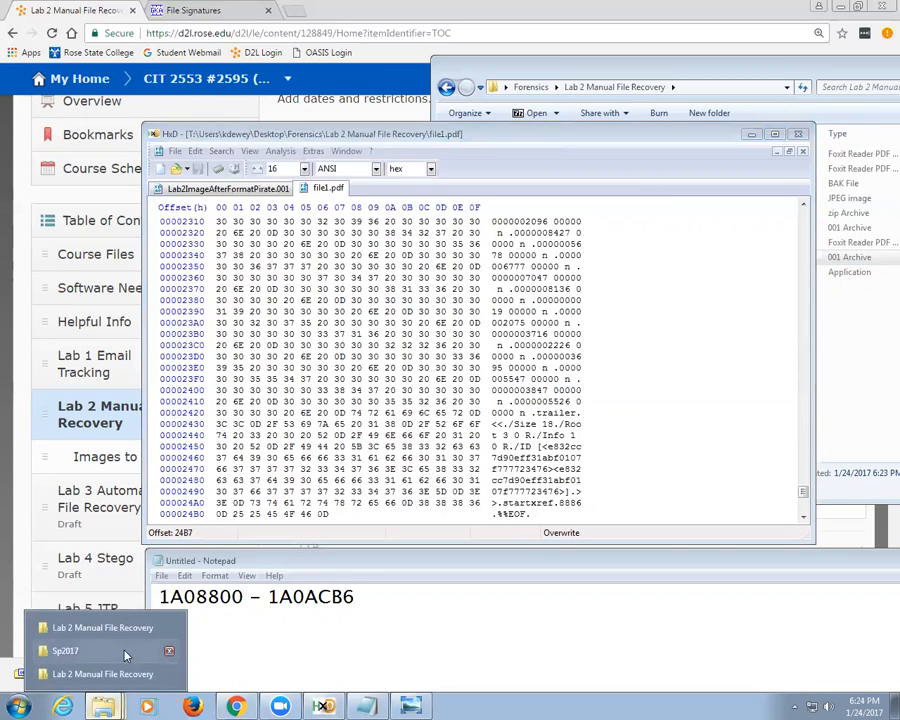
pyautogui.click(165, 627)
# Step: Open file1.pdf to check the 3-page 'Pirates in the classroom' document, then minimize it
pyautogui.doubleClick(284, 175)
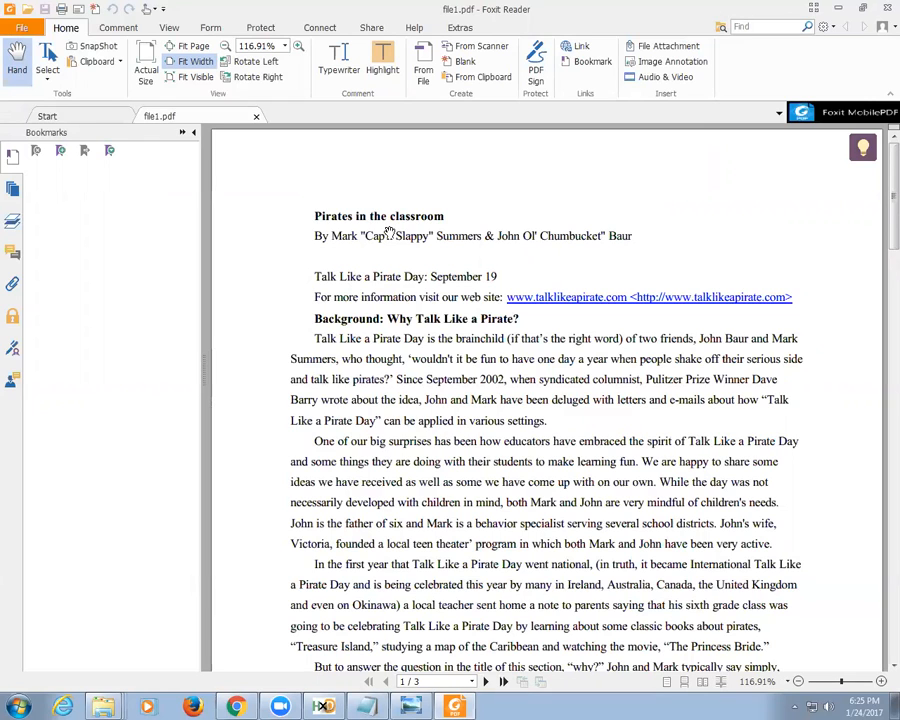
pyautogui.click(837, 9)
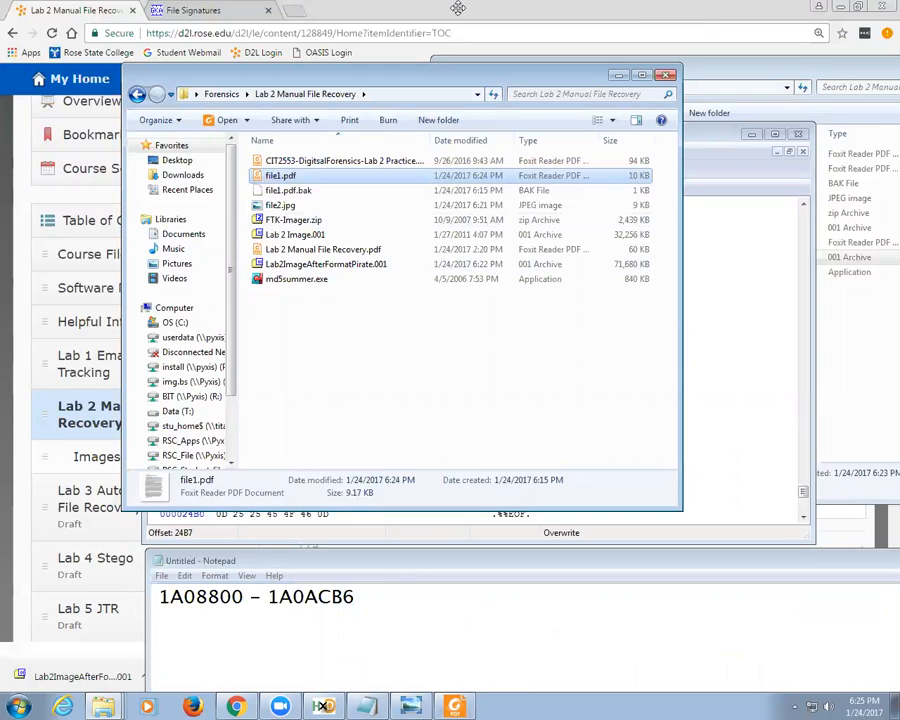
# Step: On Chrome's File Signatures page, change the find-bar search from 'pdf' to 'word'
pyautogui.click(697, 14)
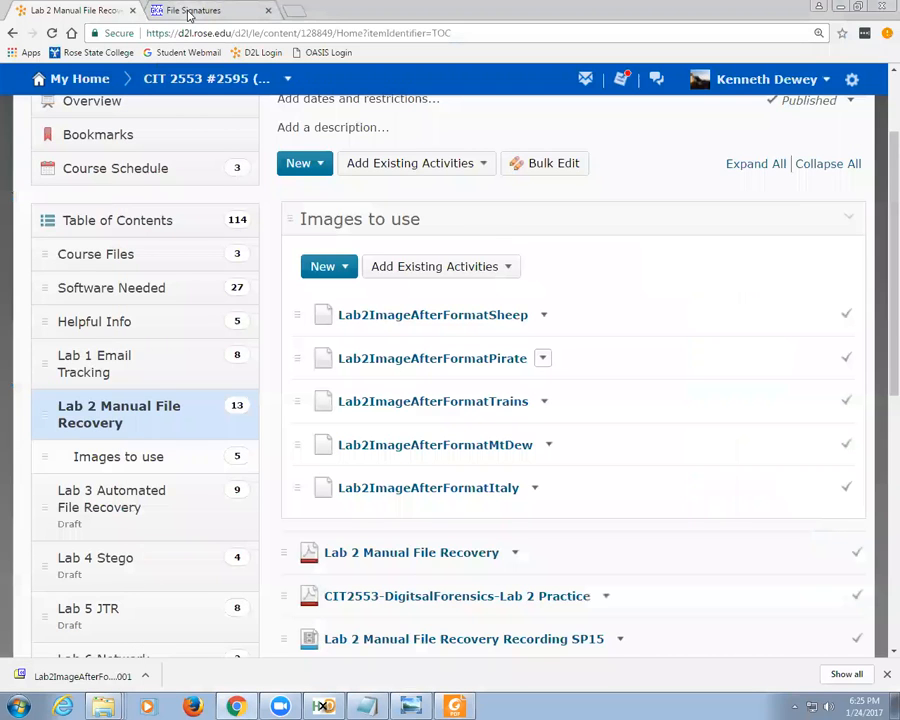
pyautogui.click(188, 12)
pyautogui.click(391, 322)
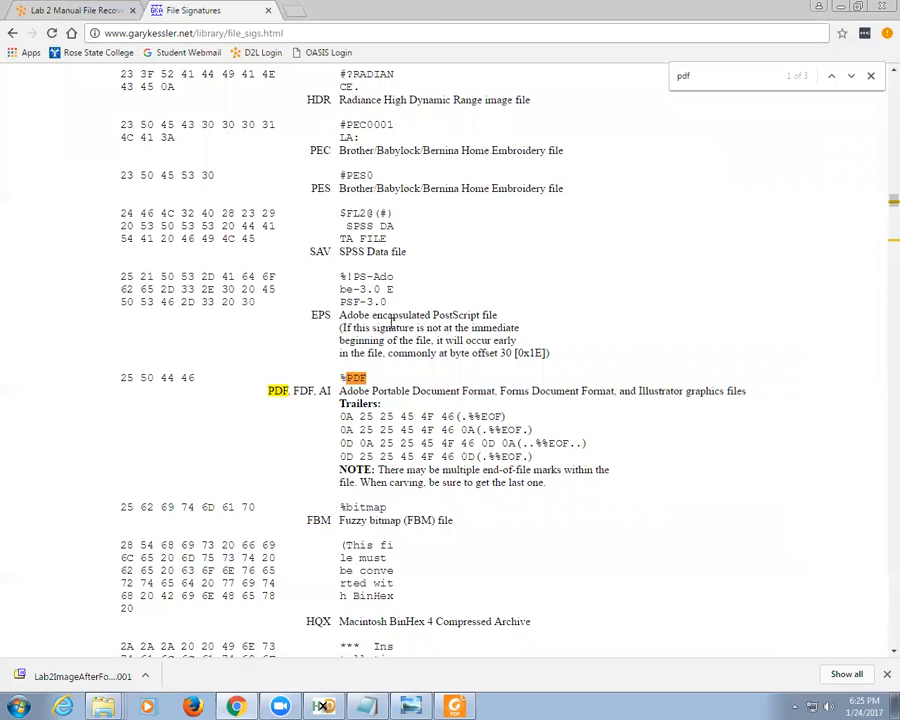
pyautogui.moveTo(710, 76); pyautogui.dragTo(622, 81)
pyautogui.write('word')
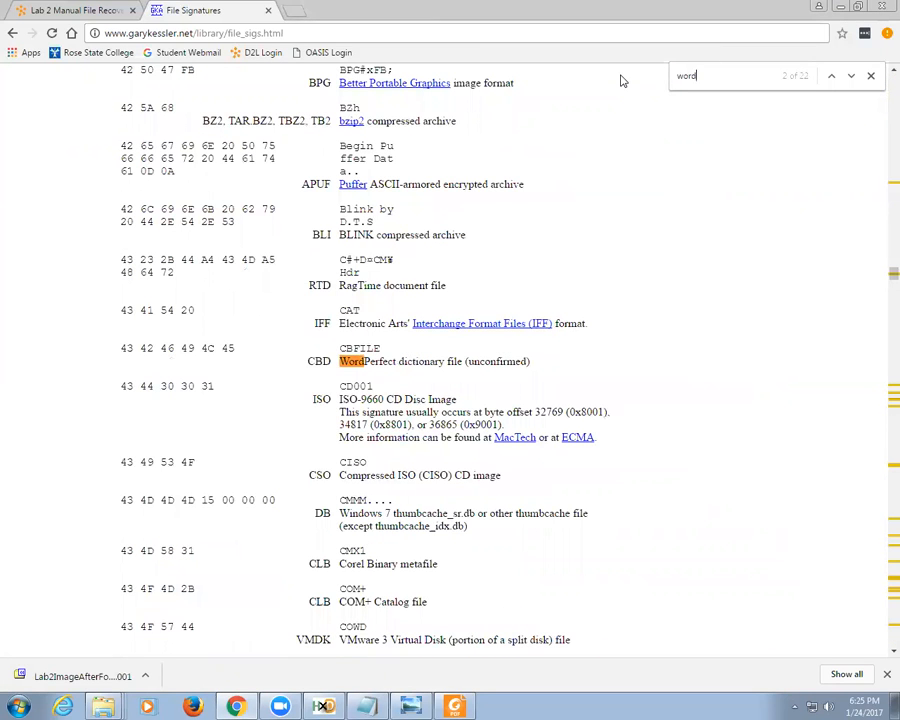
# Step: Step through the 'word' matches to the OLE DOC signature D0 CF 11 E0 A1 B1 1A E1
pyautogui.click(851, 77)
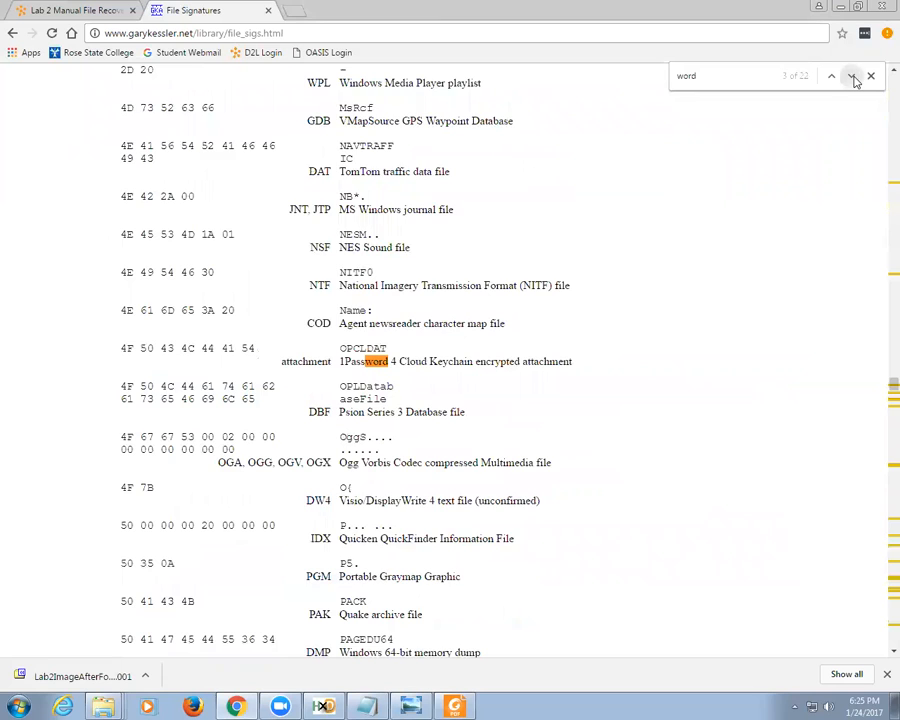
pyautogui.click(851, 77)
pyautogui.click(851, 77)
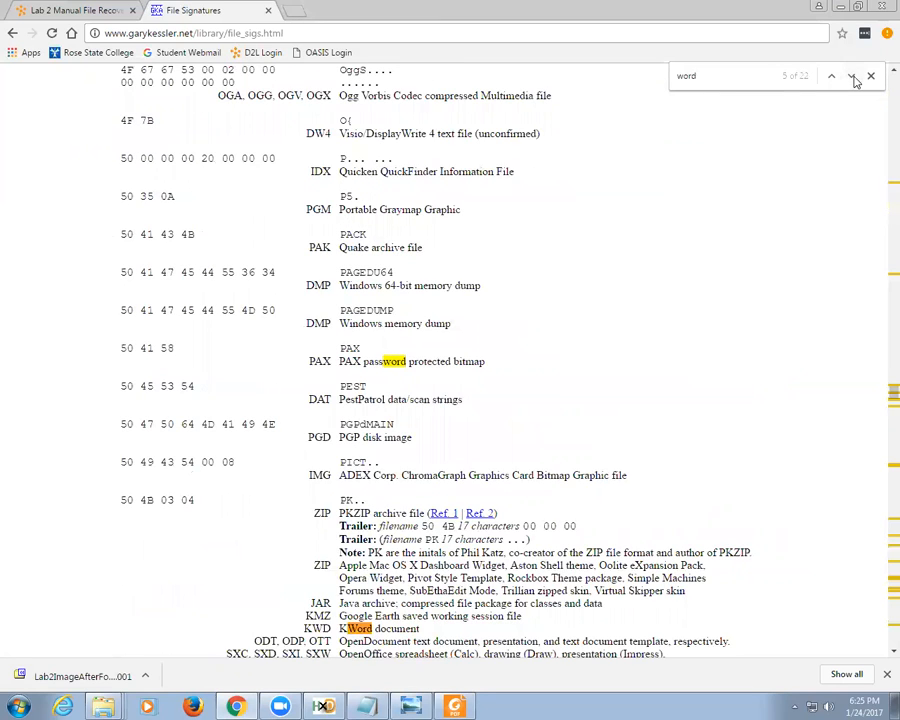
pyautogui.click(853, 78)
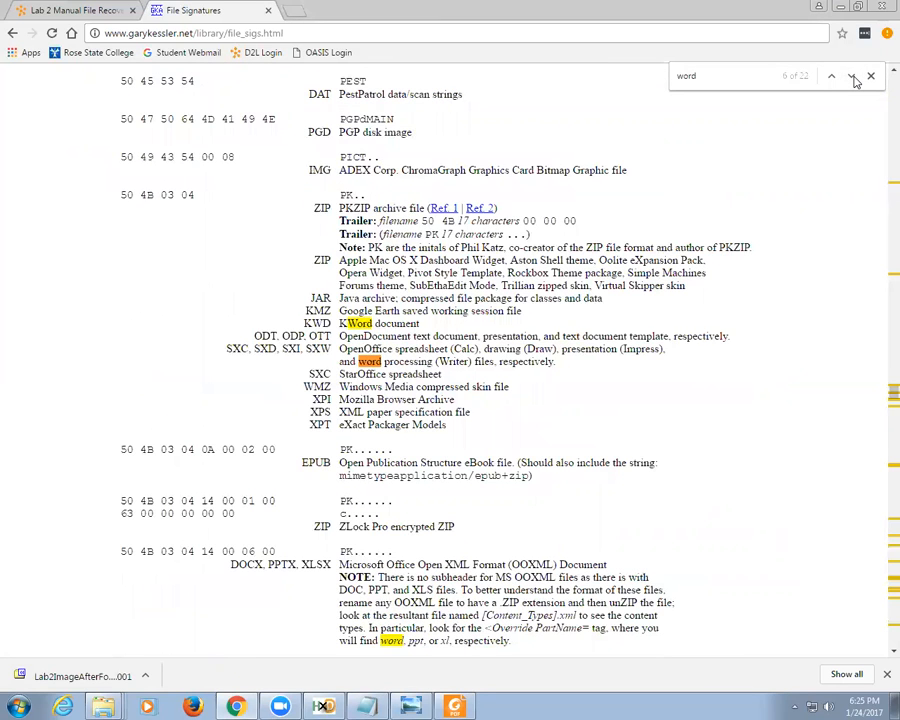
pyautogui.click(852, 78)
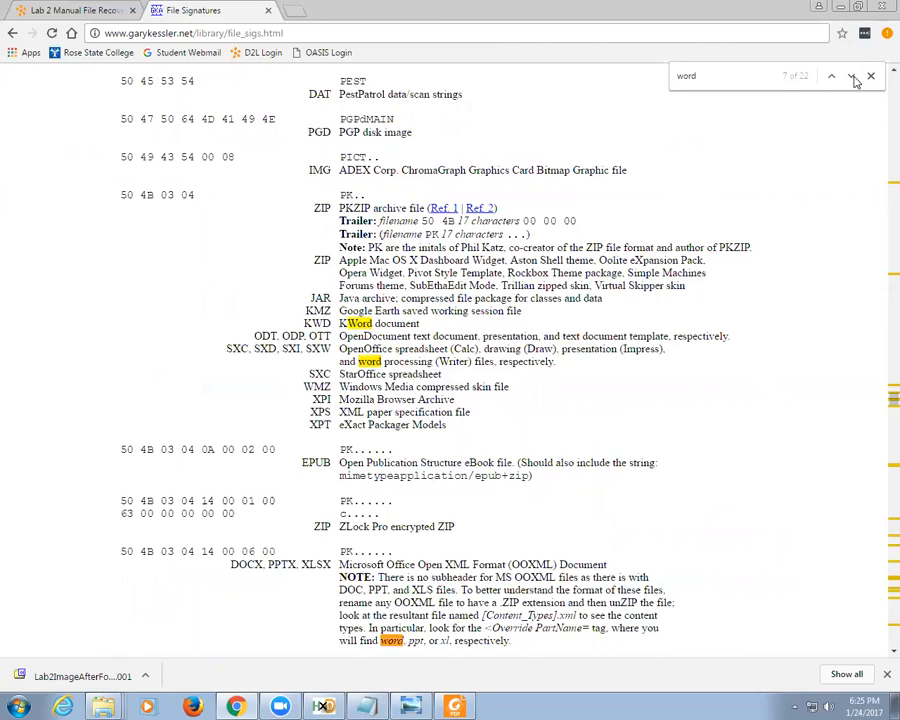
pyautogui.click(853, 78)
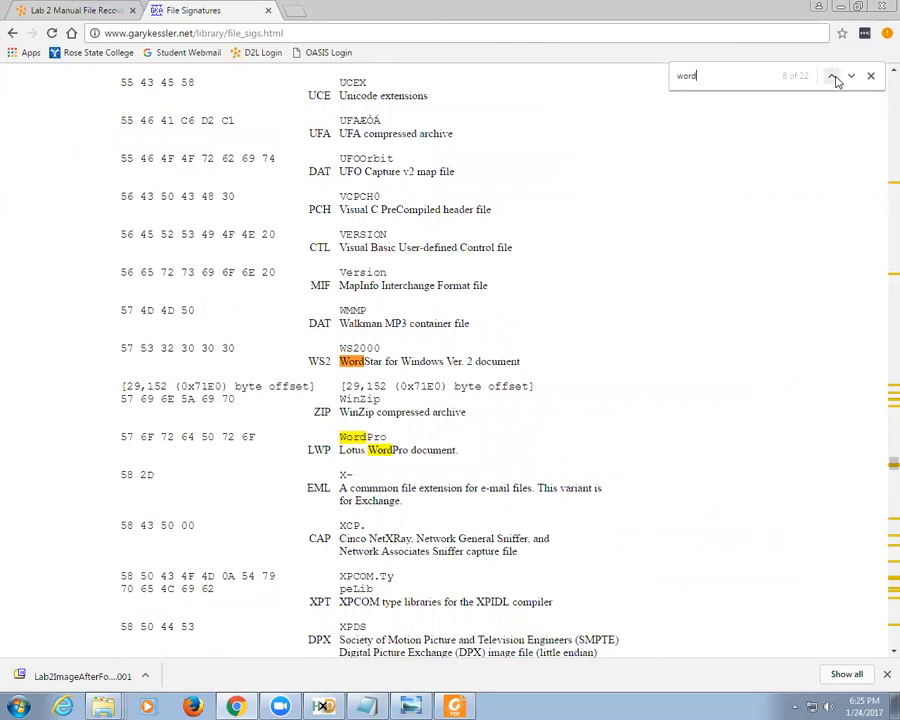
pyautogui.click(832, 78)
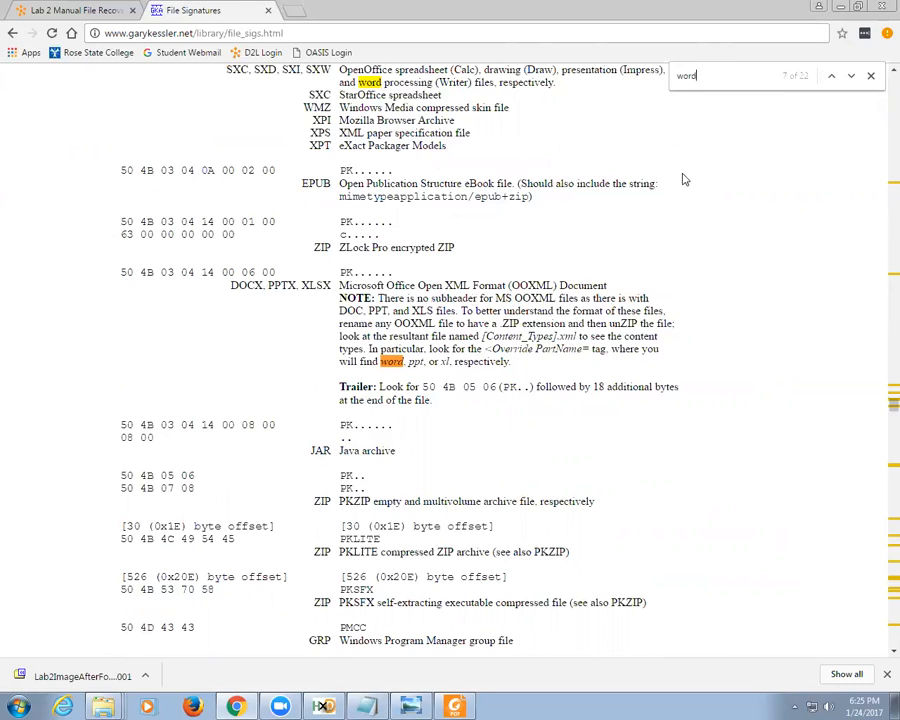
pyautogui.click(850, 77)
pyautogui.click(850, 77)
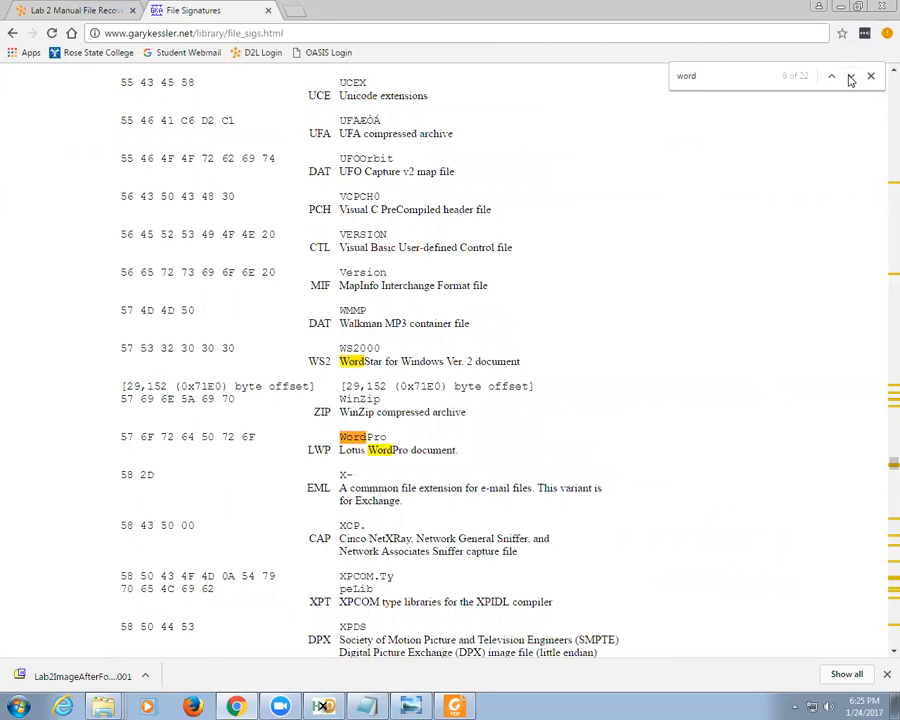
pyautogui.click(850, 77)
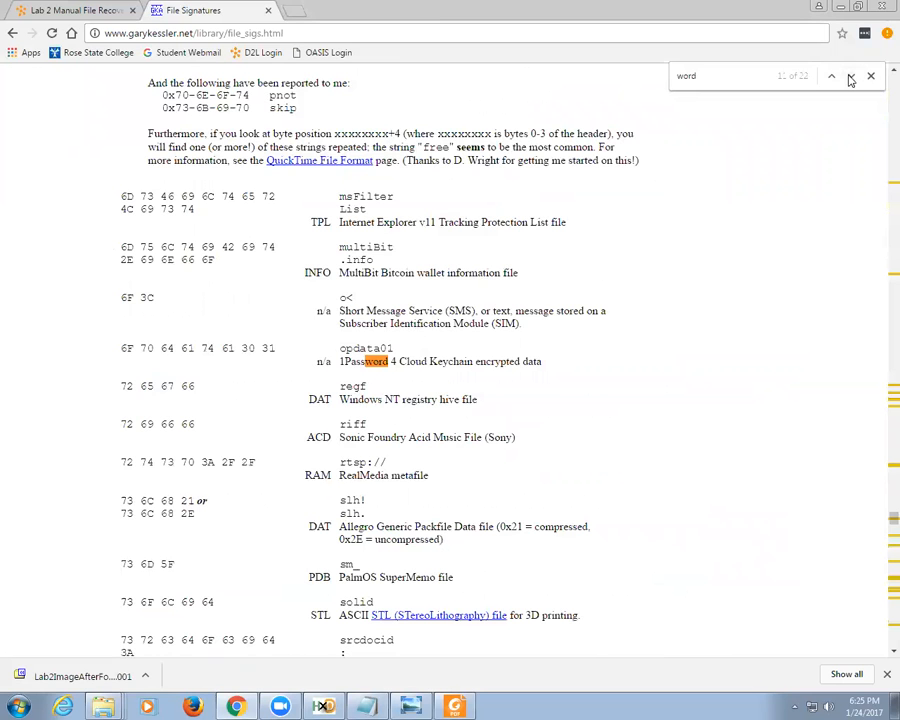
pyautogui.click(850, 77)
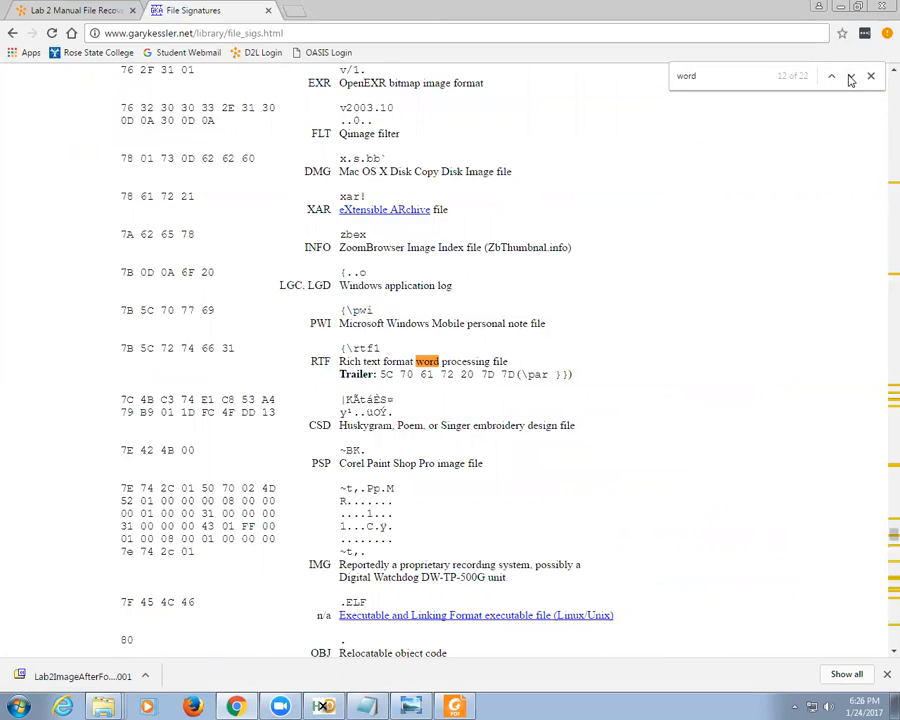
pyautogui.click(850, 77)
pyautogui.click(850, 77)
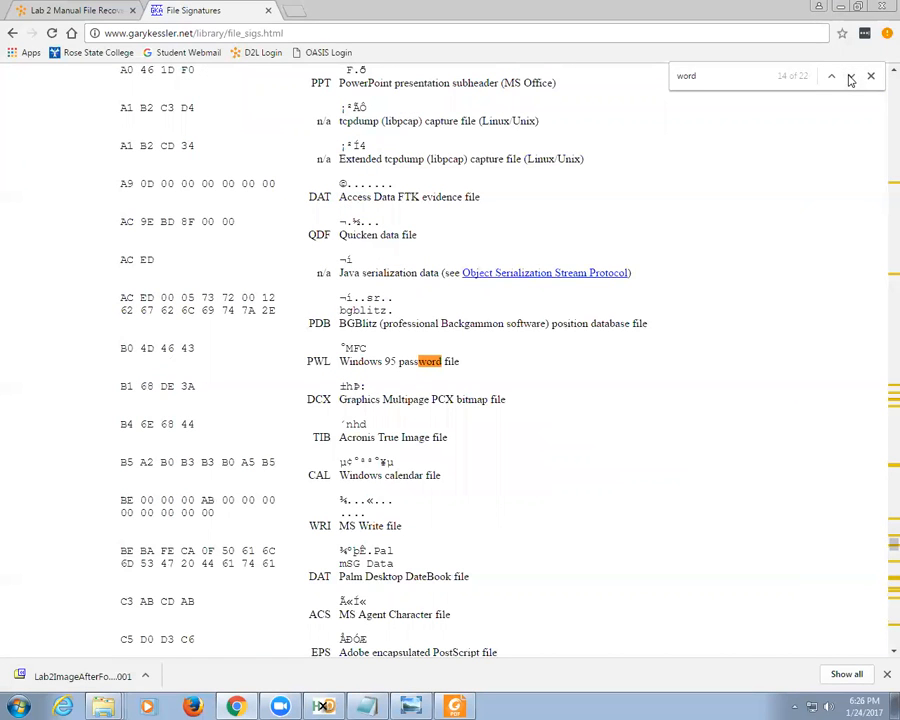
pyautogui.click(850, 77)
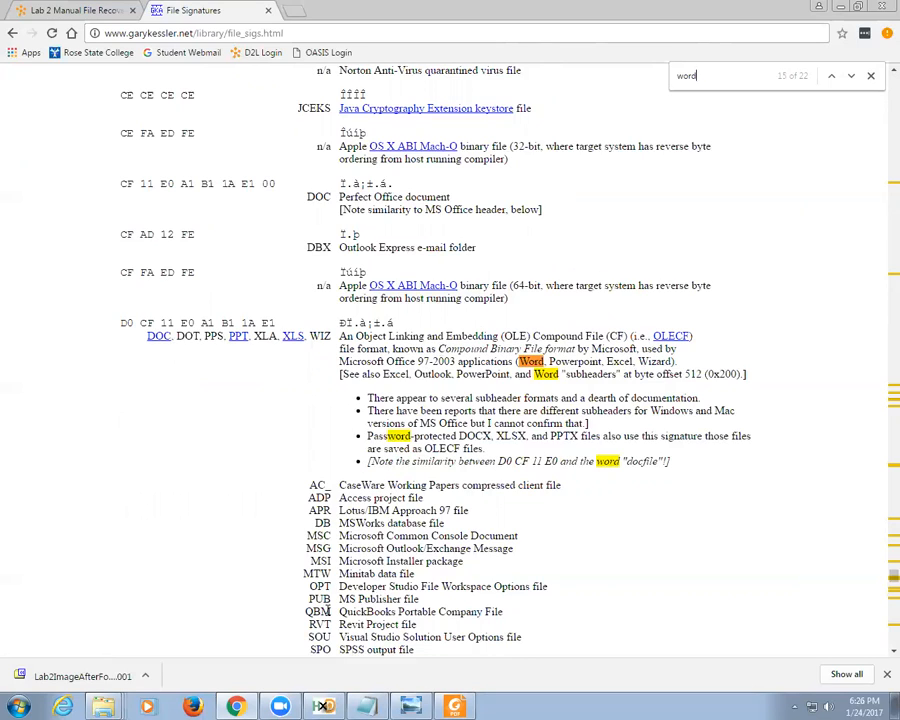
# Step: Navigate to Forensics > Lab 1 Email Tracking and begin renaming Lab 1 Email Tracking.docx
pyautogui.moveTo(104, 705)
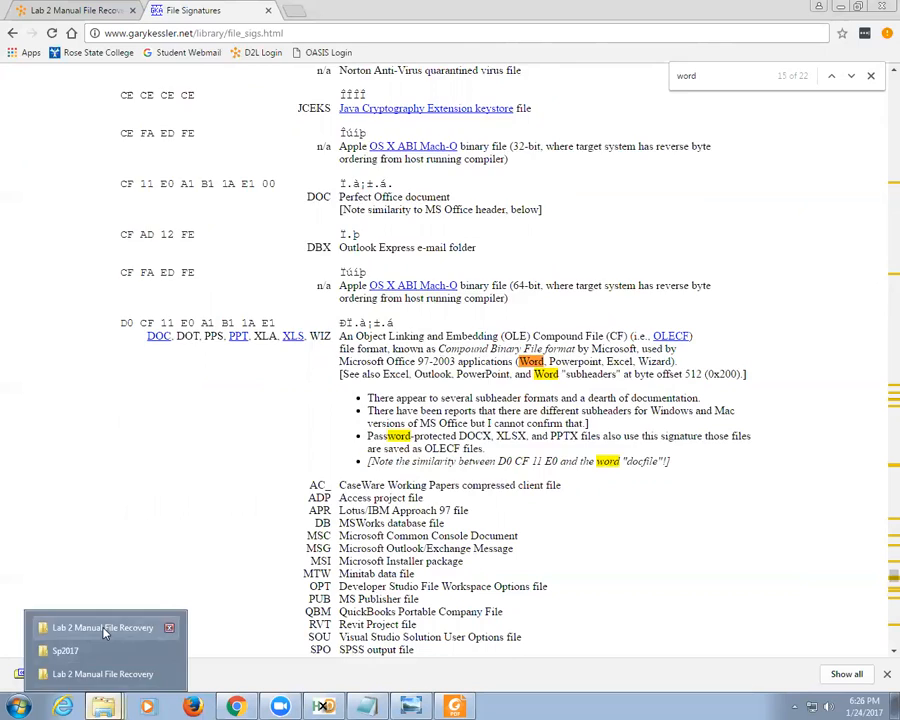
pyautogui.click(124, 674)
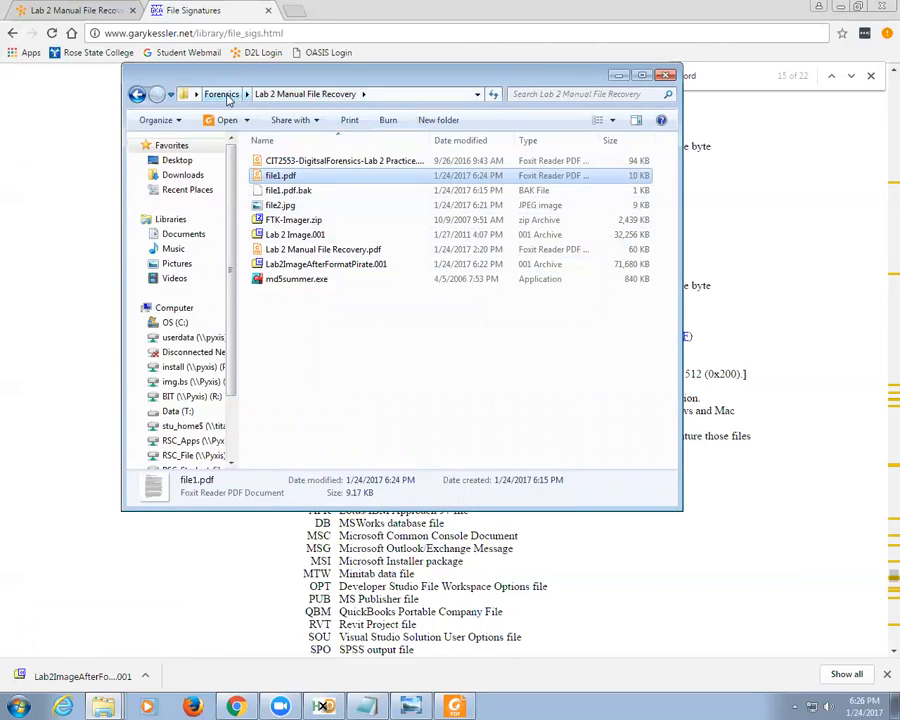
pyautogui.click(228, 99)
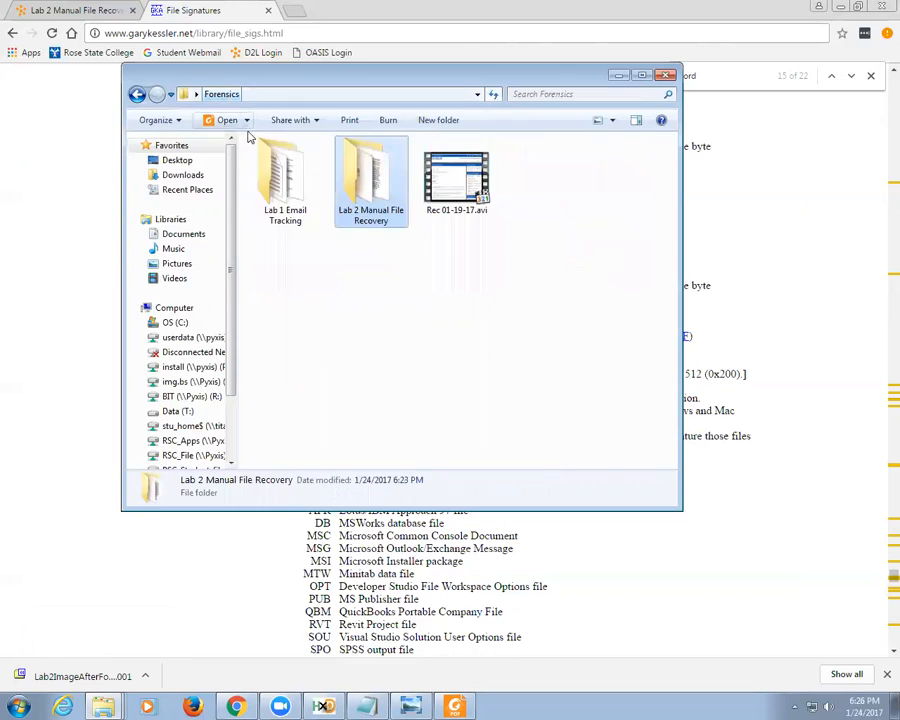
pyautogui.doubleClick(298, 180)
pyautogui.doubleClick(300, 181)
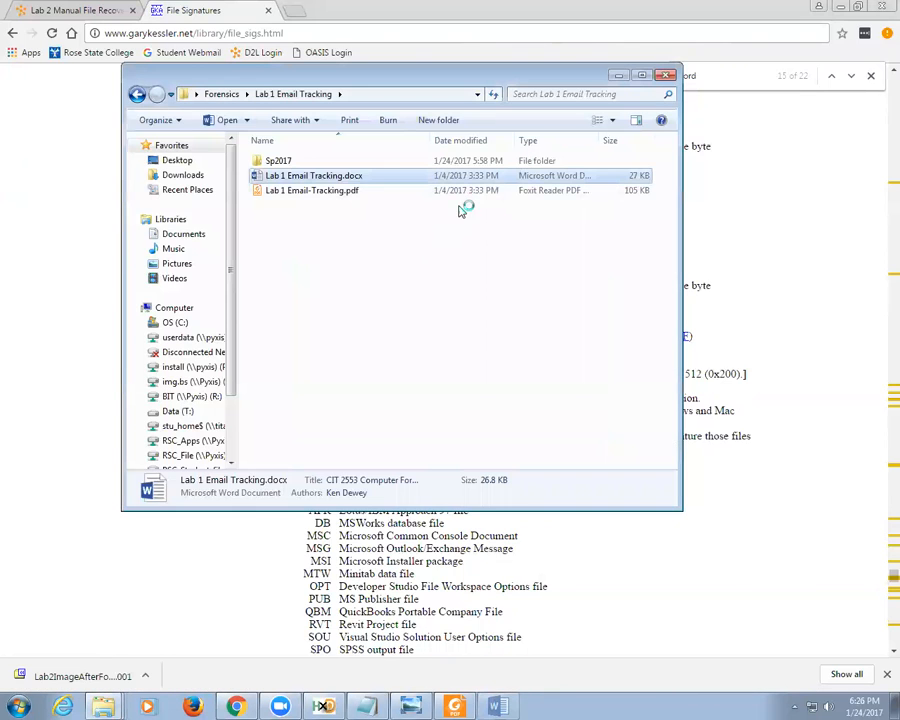
pyautogui.click(354, 176)
pyautogui.click(345, 176)
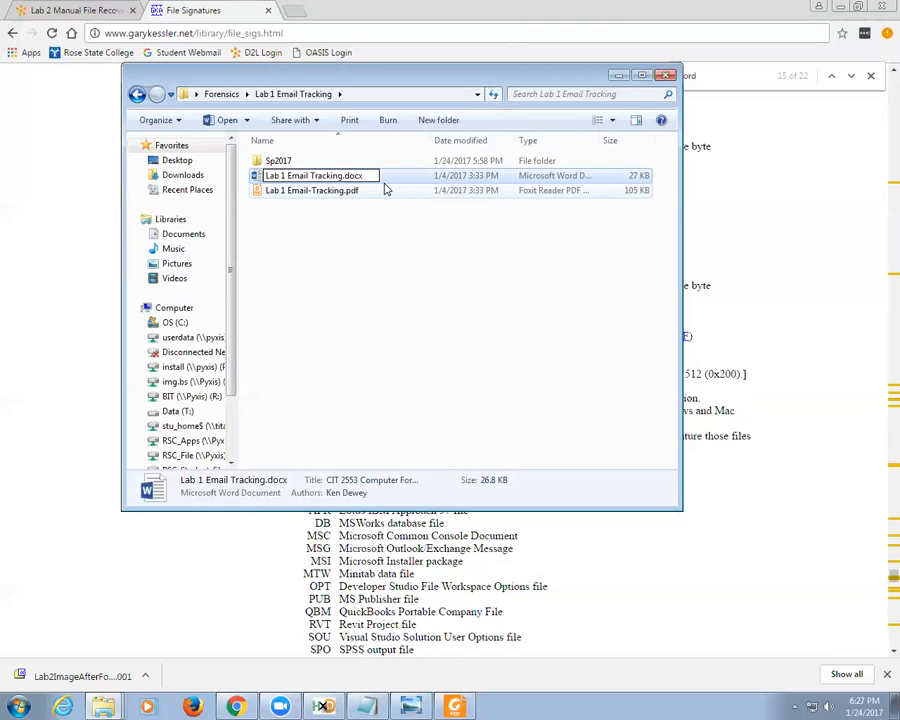
# Step: Rename Lab 1 Email Tracking.docx to Lab 1 Email Tracking.zip, accept the warning, and open it in 7-Zip
pyautogui.press('BackSpace')
pyautogui.press('BackSpace')
pyautogui.press('BackSpace')
pyautogui.press('BackSpace')
pyautogui.write('zip')
pyautogui.press('Return')
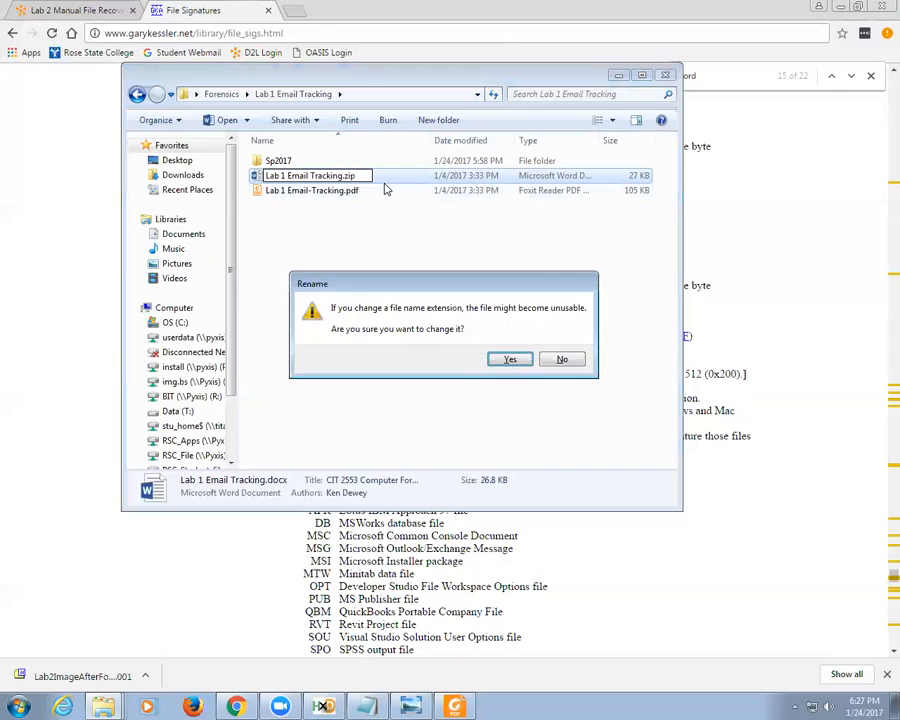
pyautogui.press('Return')
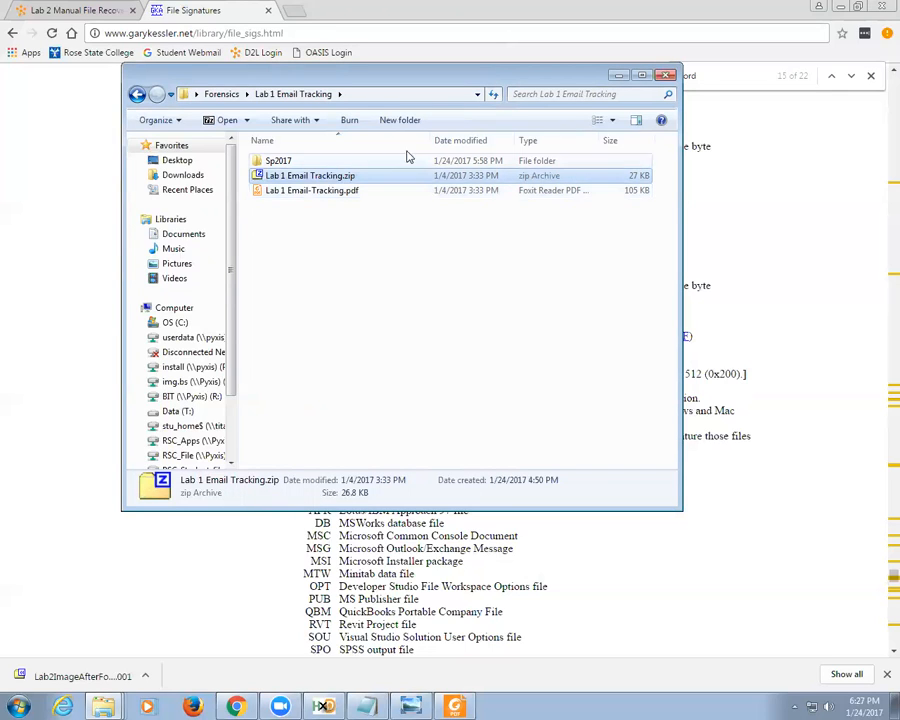
pyautogui.doubleClick(322, 176)
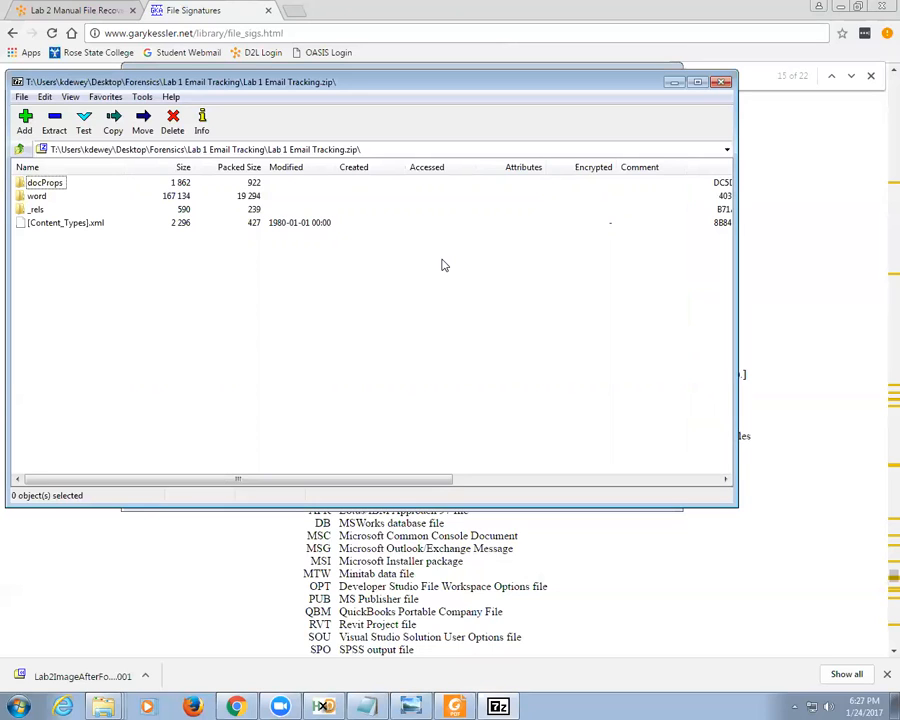
# Step: Browse into the word folder of the Lab 1 Email Tracking.zip archive
pyautogui.click(38, 197)
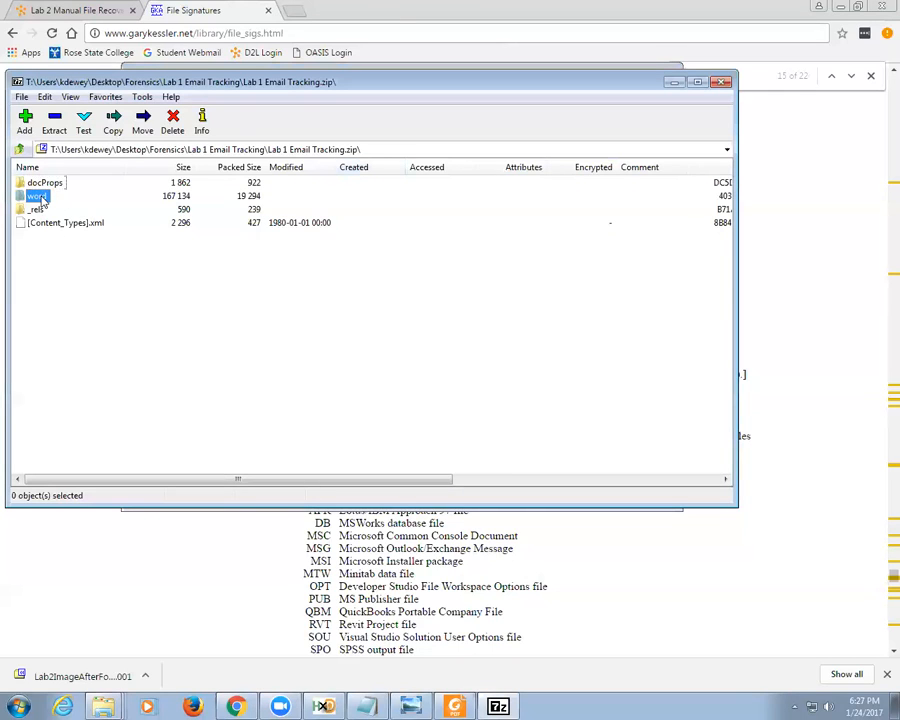
pyautogui.doubleClick(40, 198)
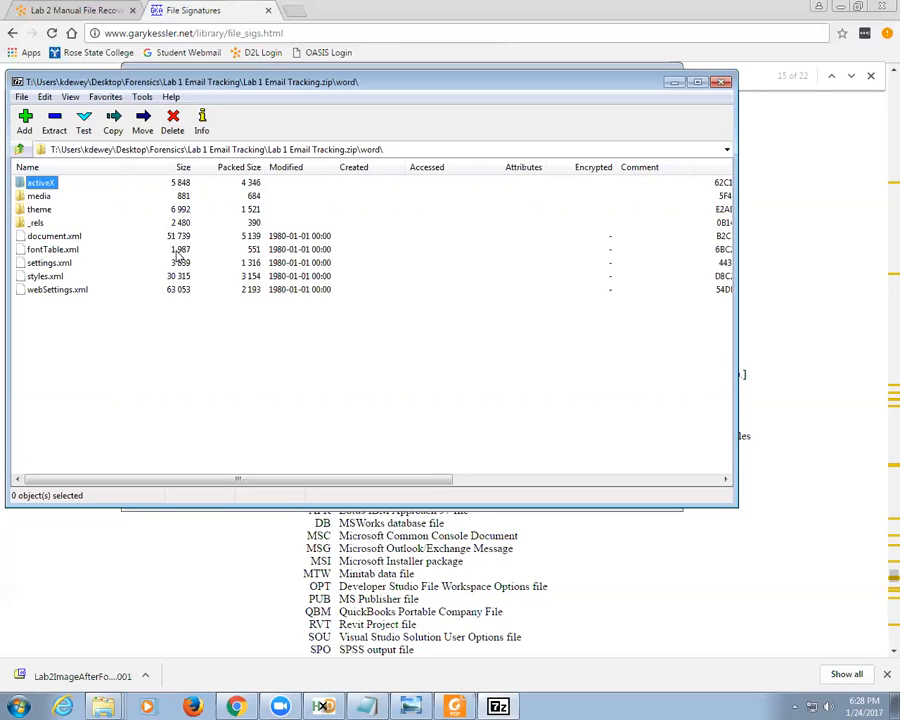
# Step: Close 7-Zip, rename the file back to Lab 1 Email Tracking.docx, and return to File Signatures
pyautogui.click(720, 81)
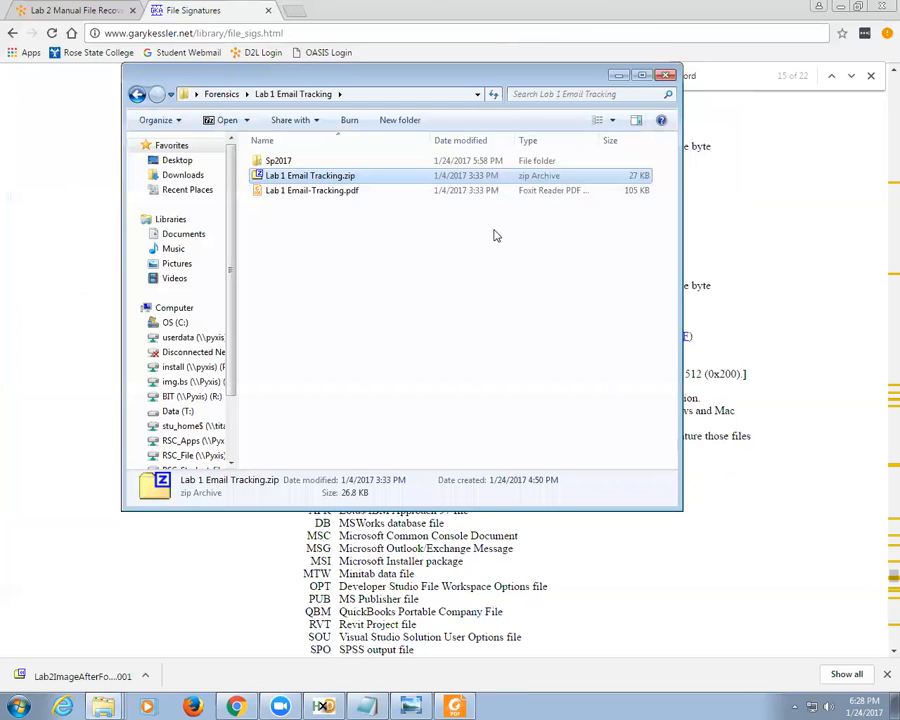
pyautogui.click(345, 177)
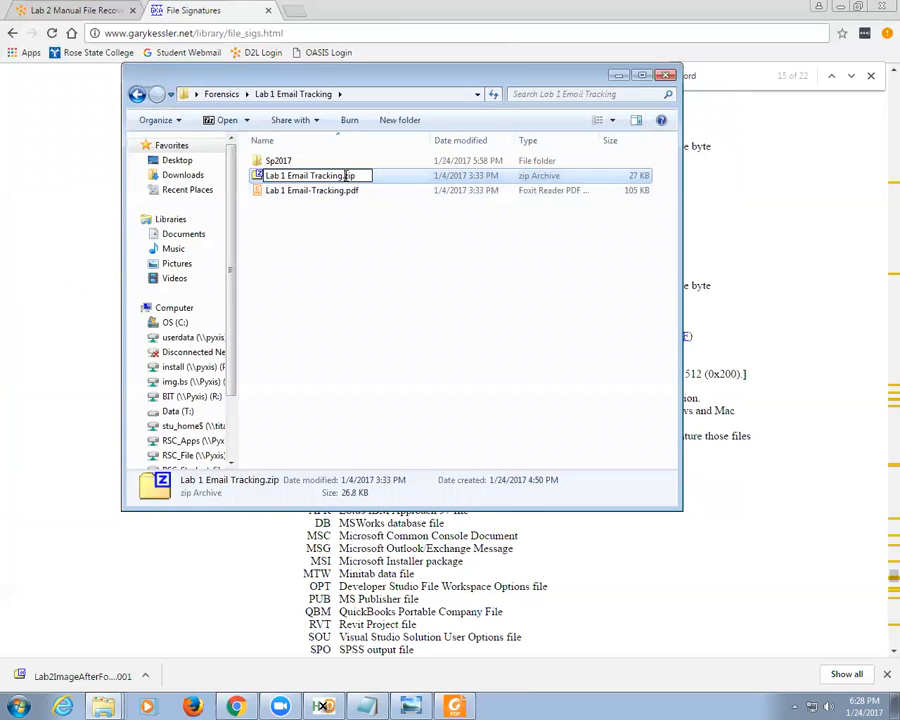
pyautogui.press('BackSpace')
pyautogui.press('BackSpace')
pyautogui.press('BackSpace')
pyautogui.write('docx')
pyautogui.press('Return')
pyautogui.press('Escape')
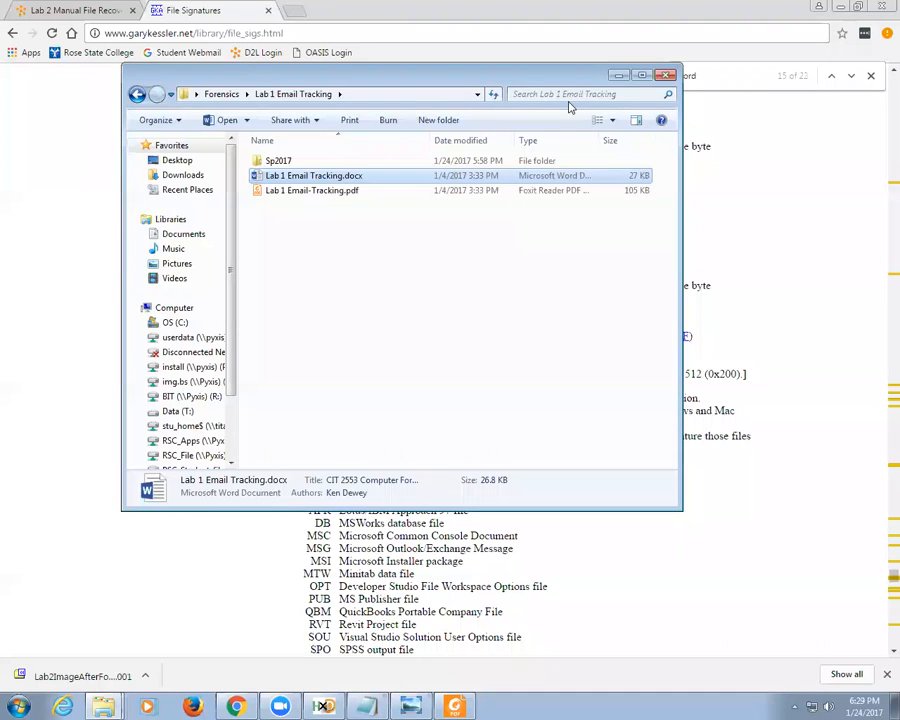
pyautogui.click(668, 12)
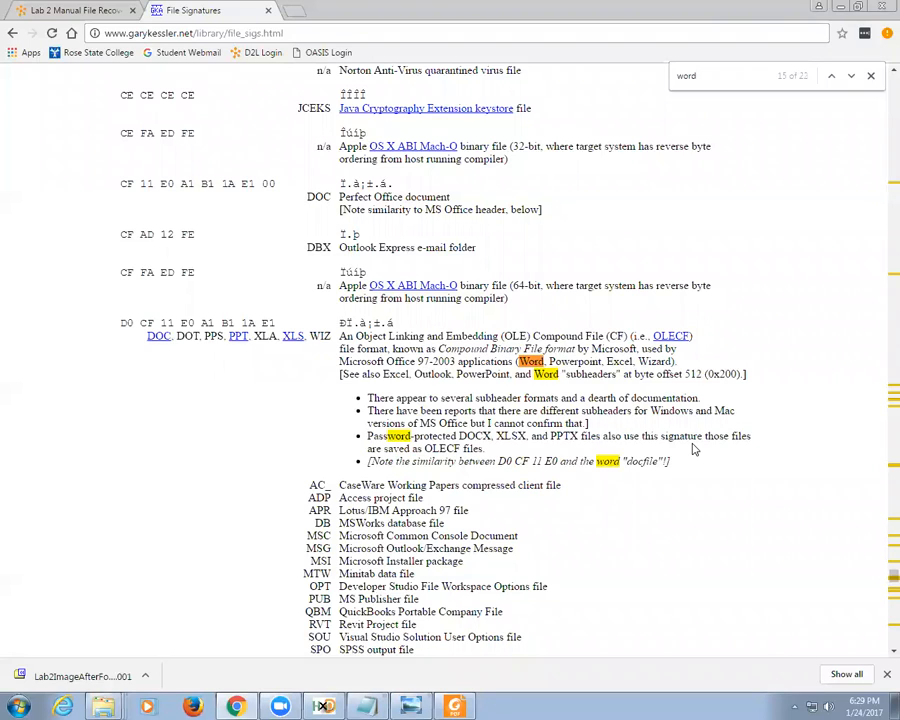
# Step: Scroll further through the File Signatures list, then minimize Chrome
pyautogui.scroll(-1, 690, 446)
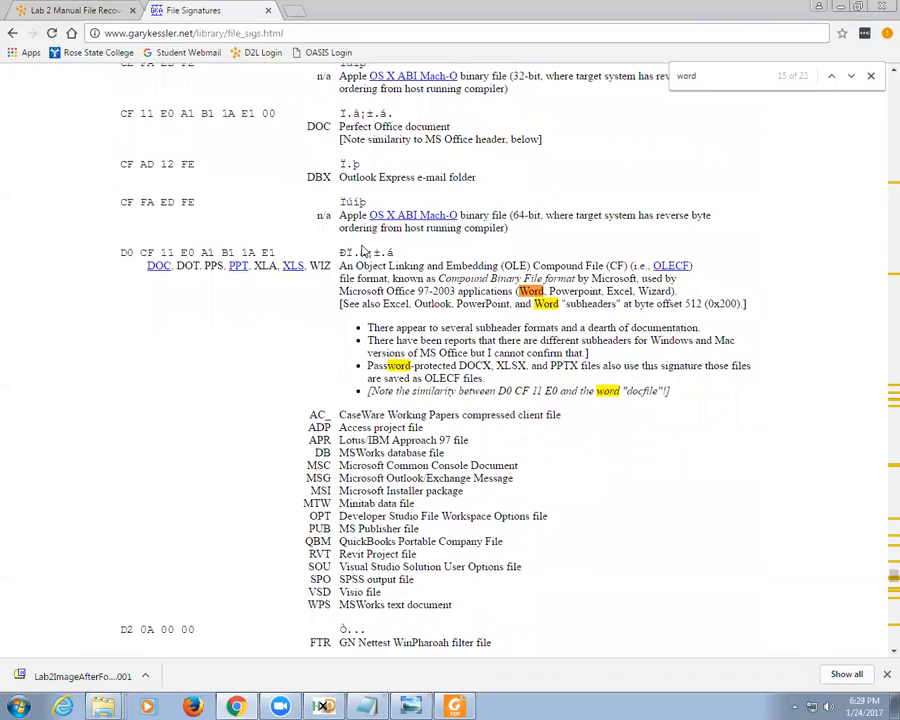
pyautogui.scroll(-15, 571, 378)
pyautogui.scroll(-18, 571, 380)
pyautogui.scroll(-5, 571, 380)
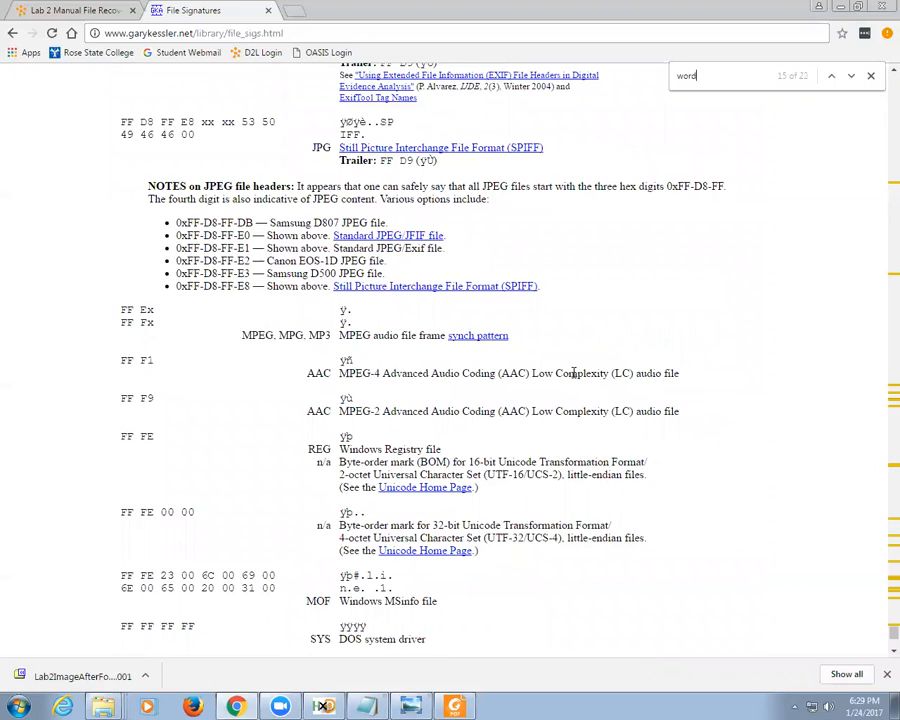
pyautogui.click(840, 8)
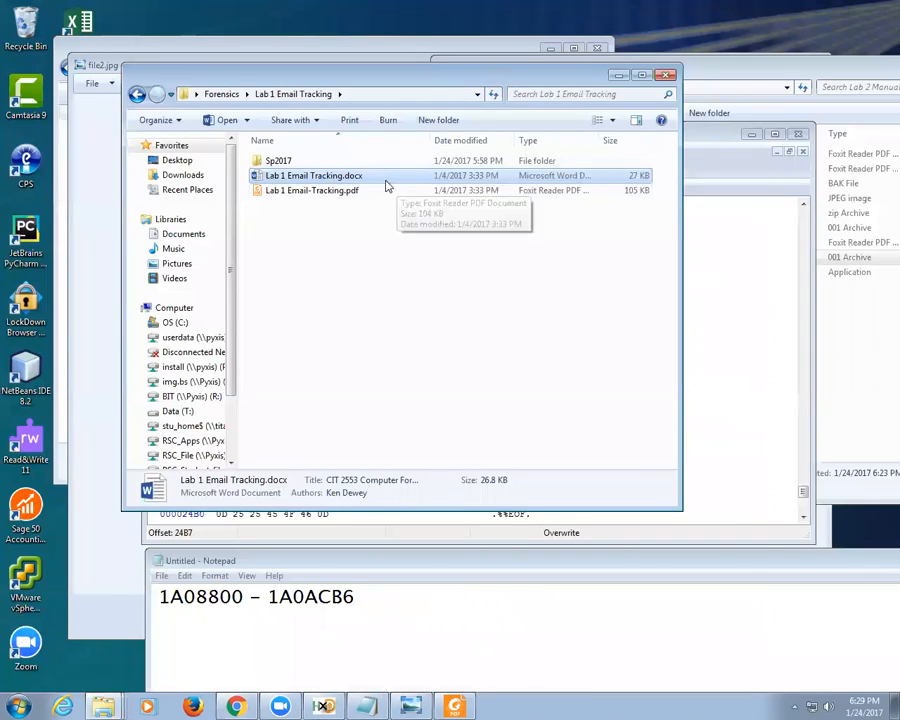
# Step: Open Lab 2 Manual File Recovery.pdf from the Forensics > Lab 2 Manual File Recovery folder
pyautogui.click(225, 94)
pyautogui.doubleClick(365, 200)
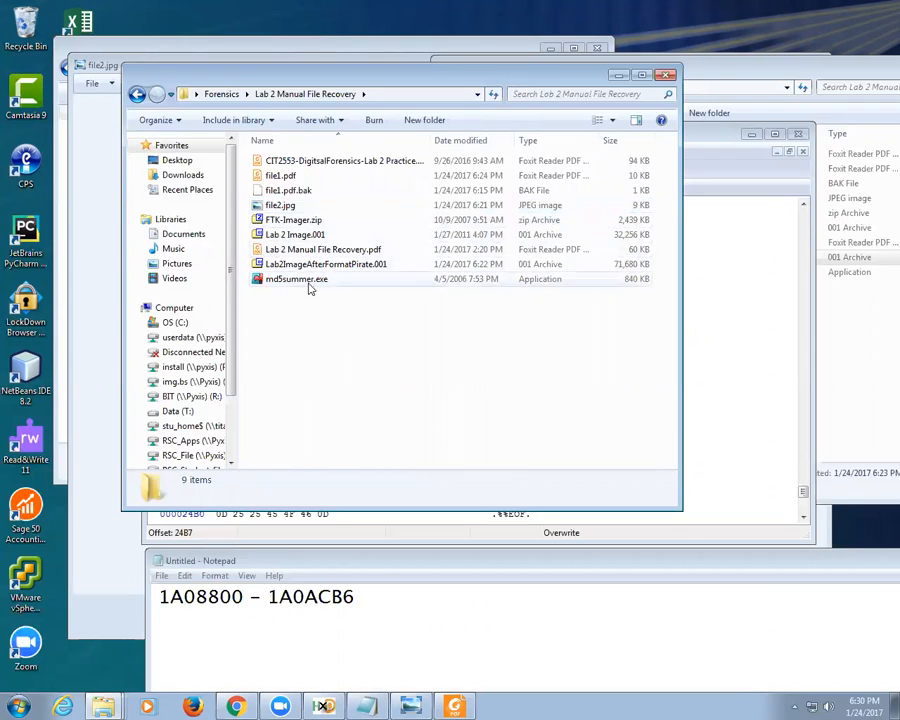
pyautogui.doubleClick(316, 252)
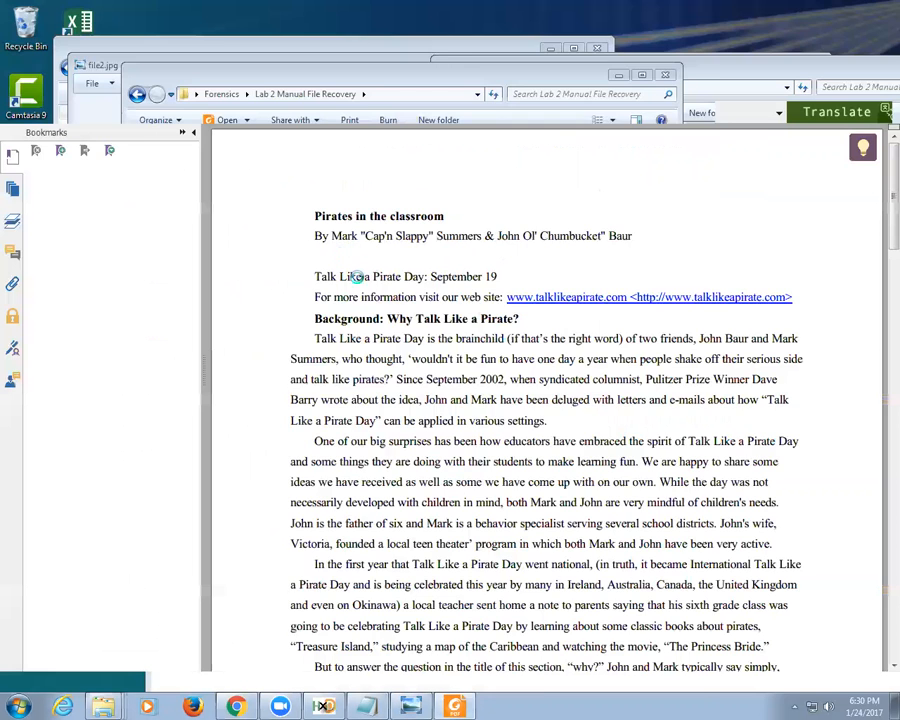
# Step: Collapse the bookmarks panel and read down to the assignment, selecting the number 47
pyautogui.click(194, 133)
pyautogui.scroll(-2, 390, 298)
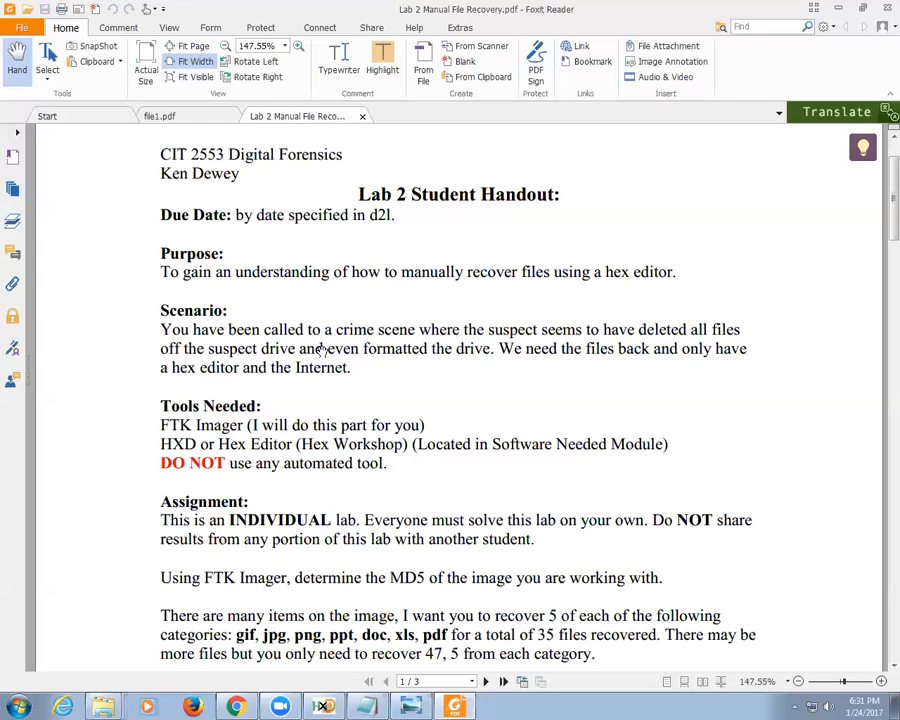
pyautogui.scroll(-3, 335, 340)
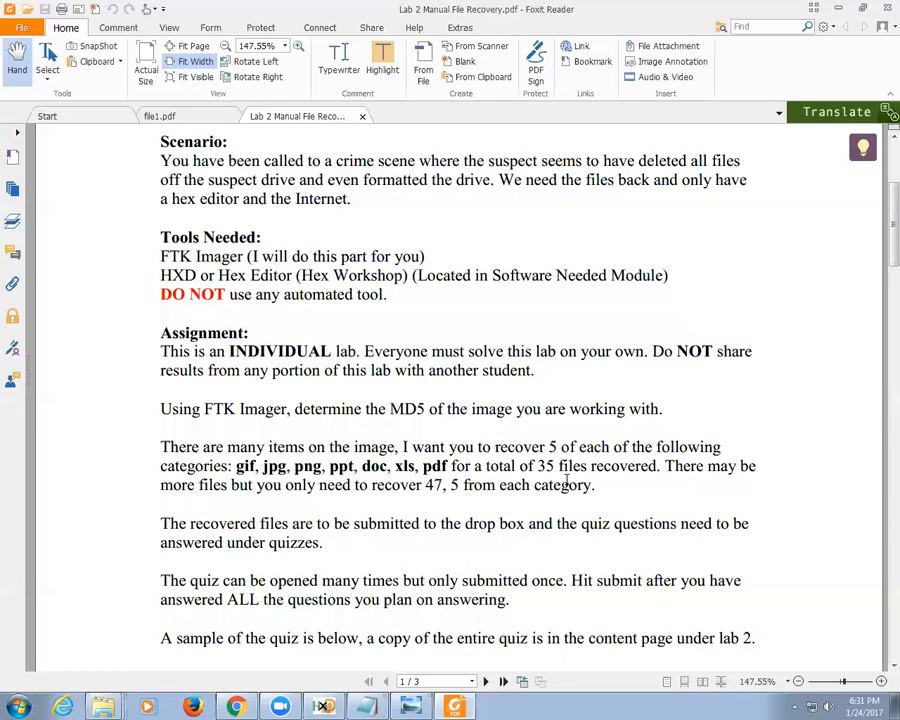
pyautogui.moveTo(425, 485); pyautogui.dragTo(446, 482)
pyautogui.scroll(-3, 376, 586)
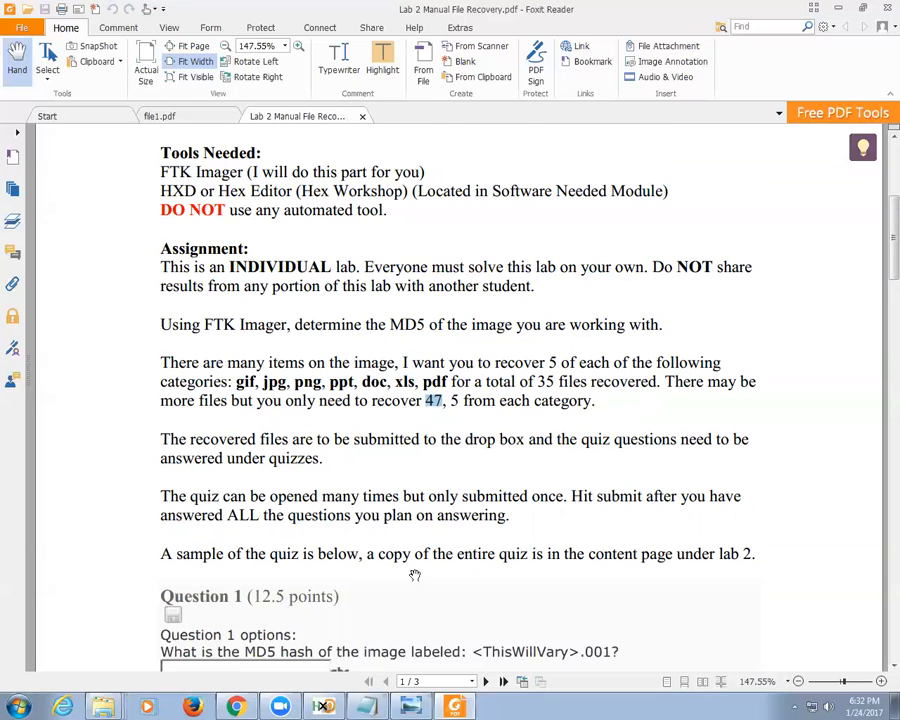
pyautogui.scroll(-5, 416, 577)
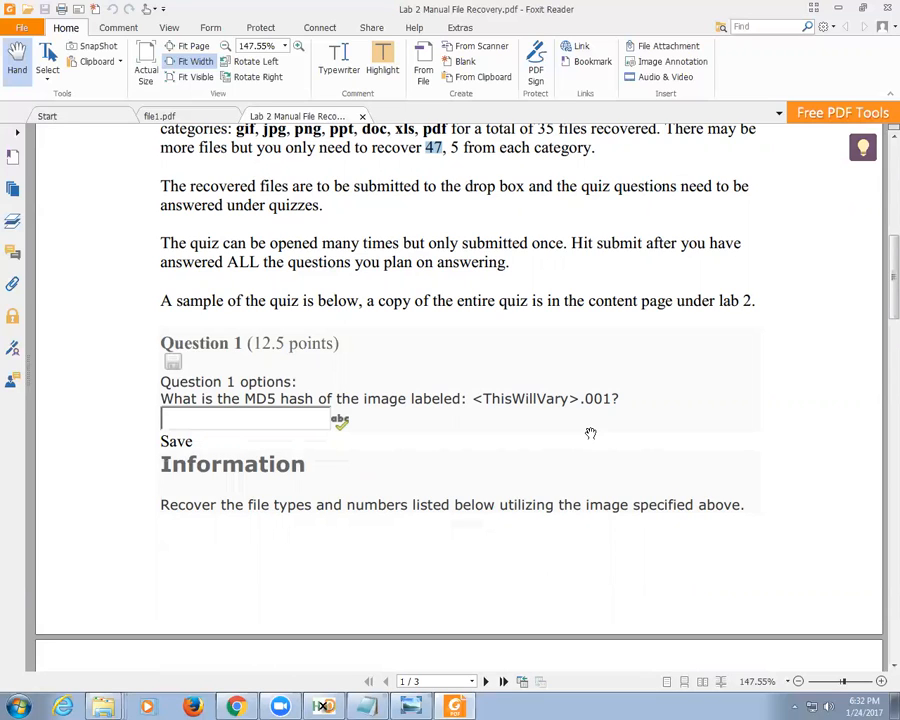
pyautogui.scroll(-1, 255, 490)
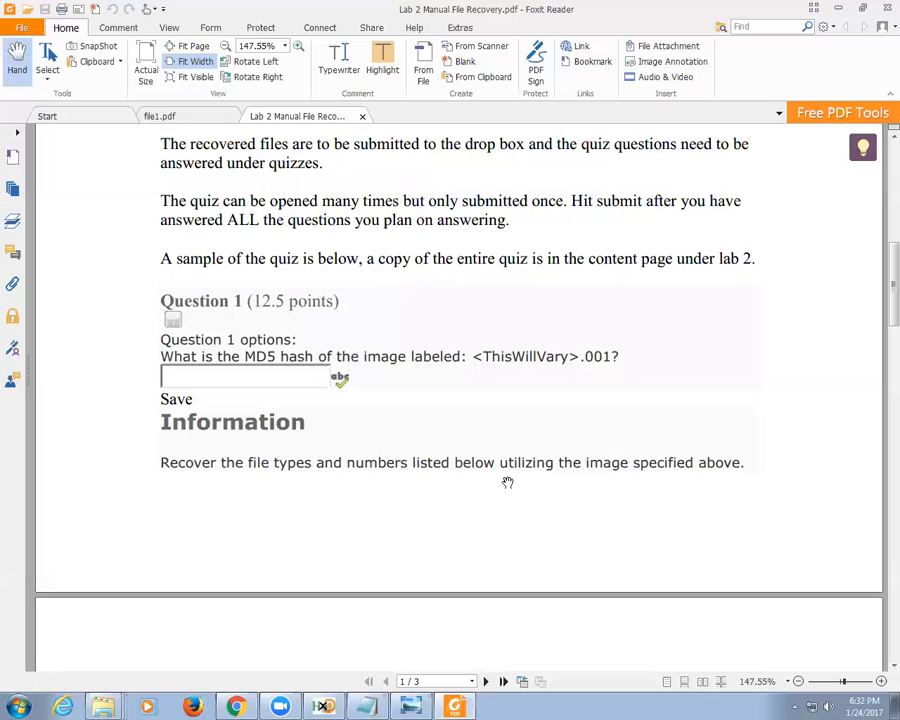
pyautogui.scroll(-1, 525, 472)
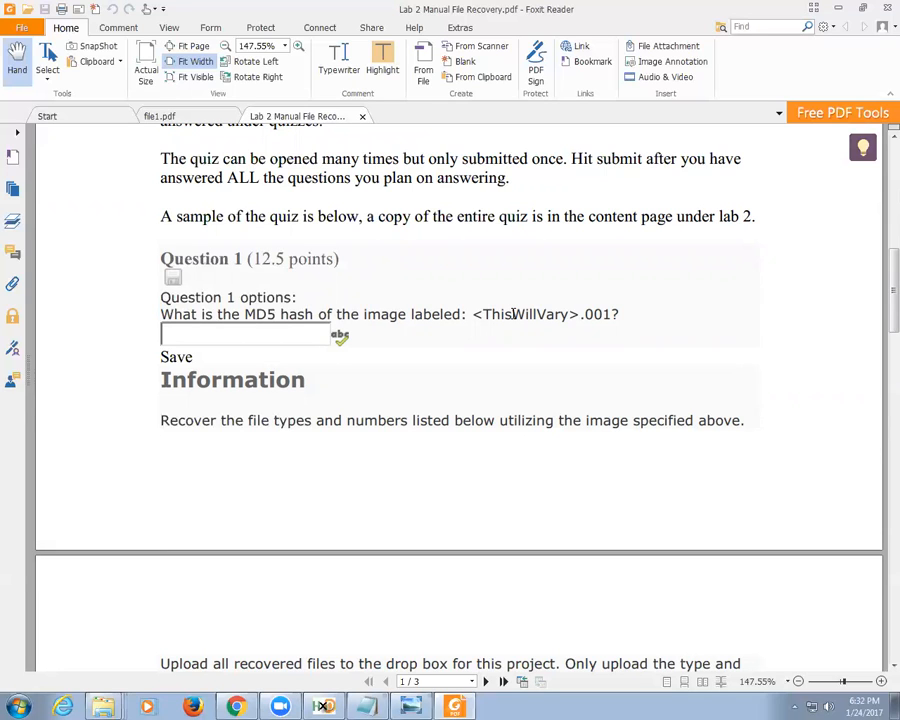
pyautogui.scroll(-3, 513, 316)
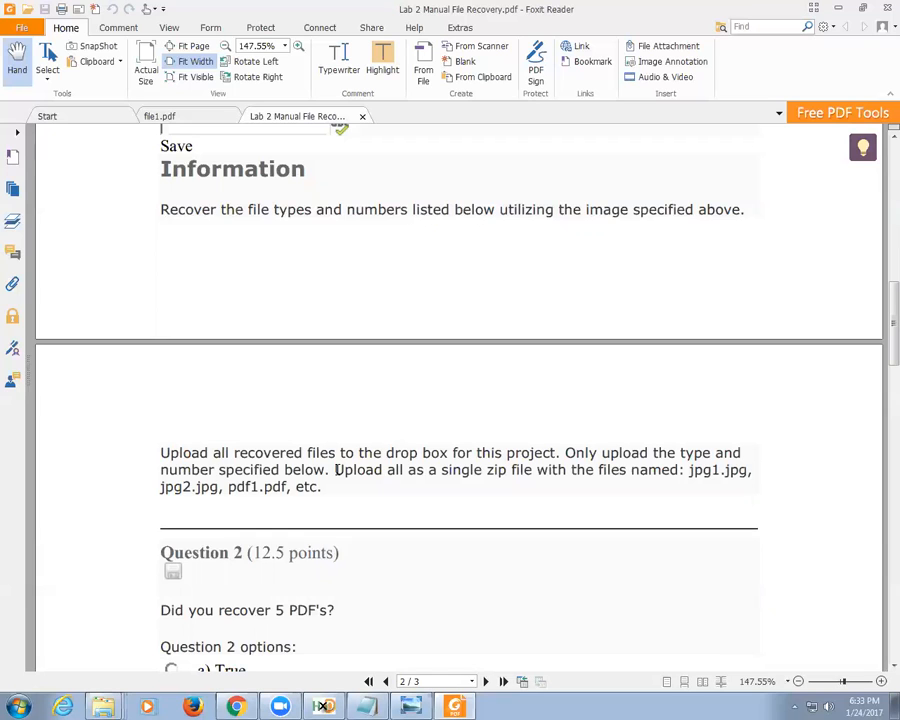
pyautogui.scroll(-10, 434, 464)
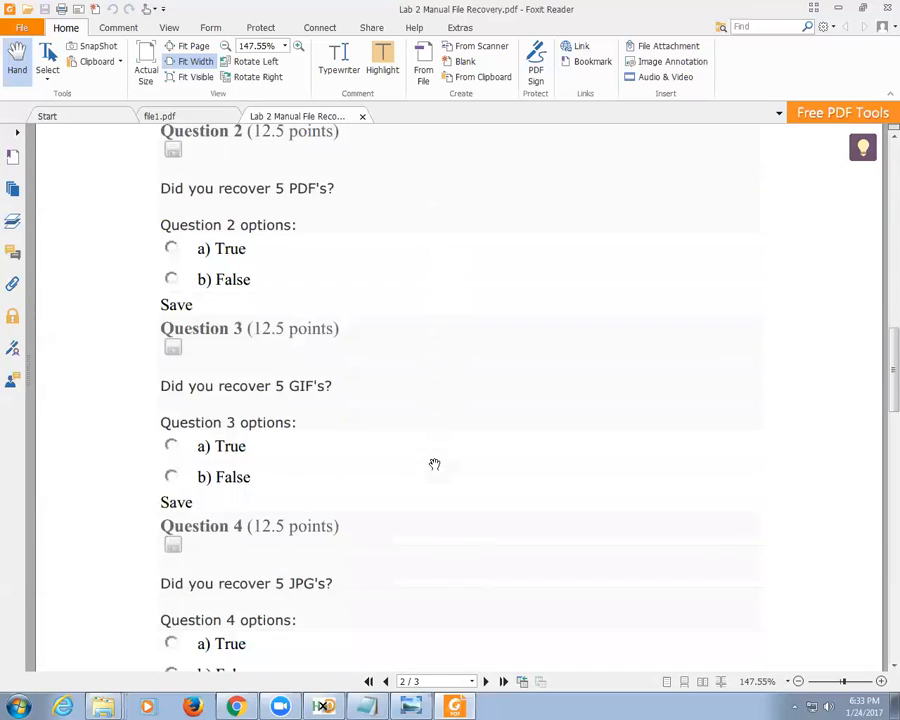
# Step: Read the handout through the page 3 quiz questions, then minimize Foxit Reader
pyautogui.scroll(-3, 434, 464)
pyautogui.scroll(-8, 462, 376)
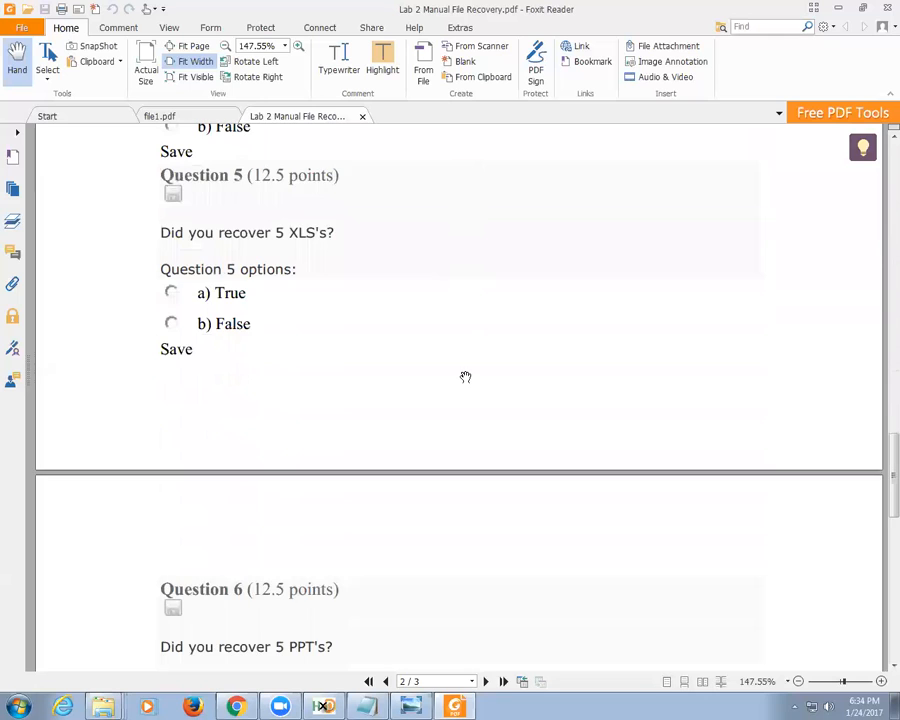
pyautogui.scroll(-10, 465, 380)
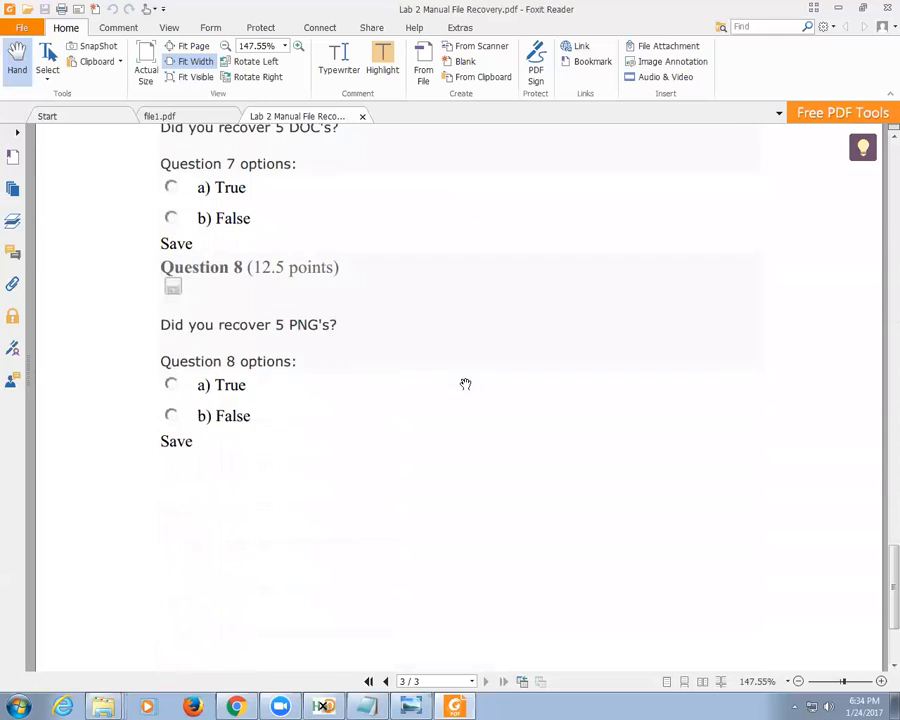
pyautogui.scroll(2, 465, 383)
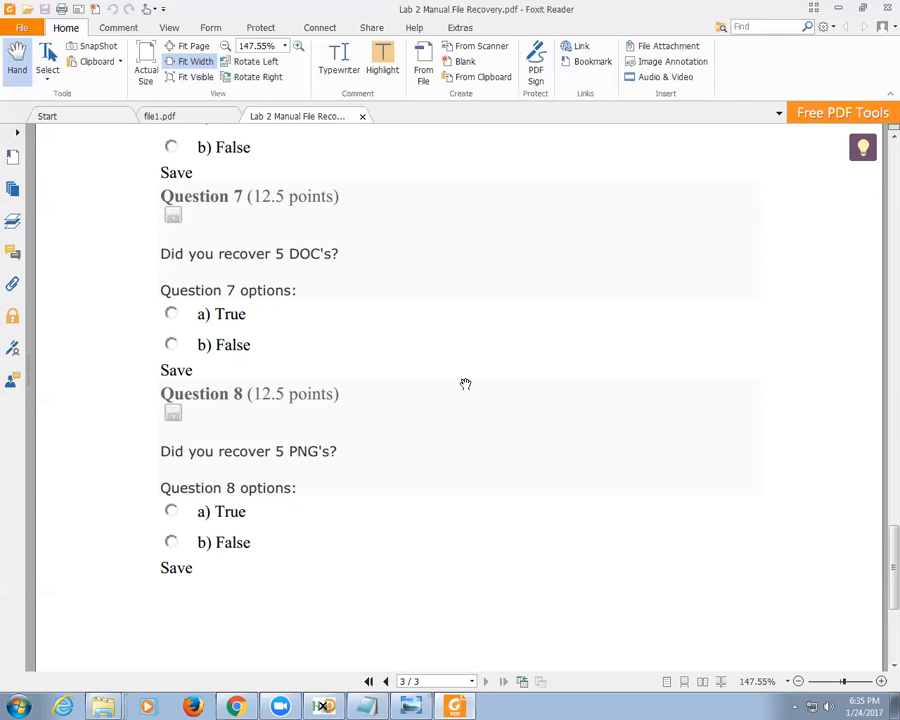
pyautogui.click(841, 9)
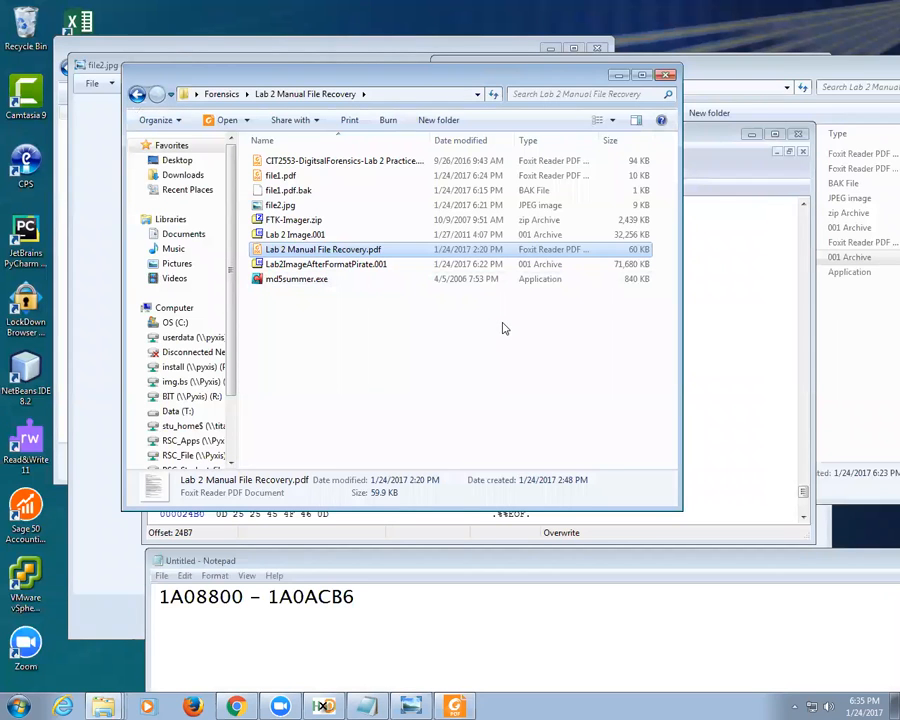
# Step: Search the Start menu for 'ftk', then open FTK-Imager.zip from the Lab 2 folder
pyautogui.click(505, 328)
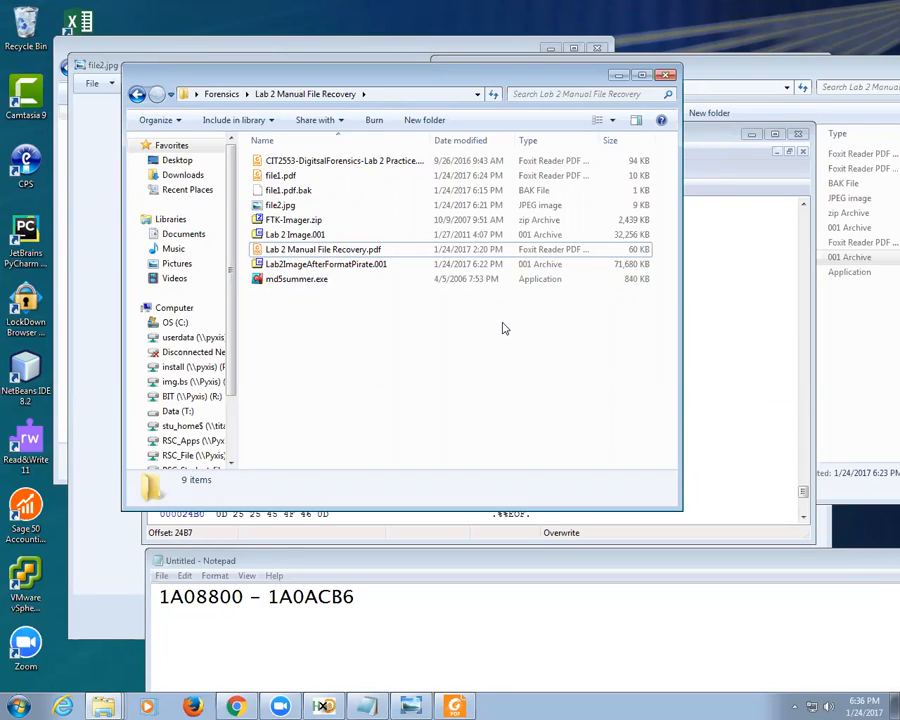
pyautogui.press('super')
pyautogui.write('ftk')
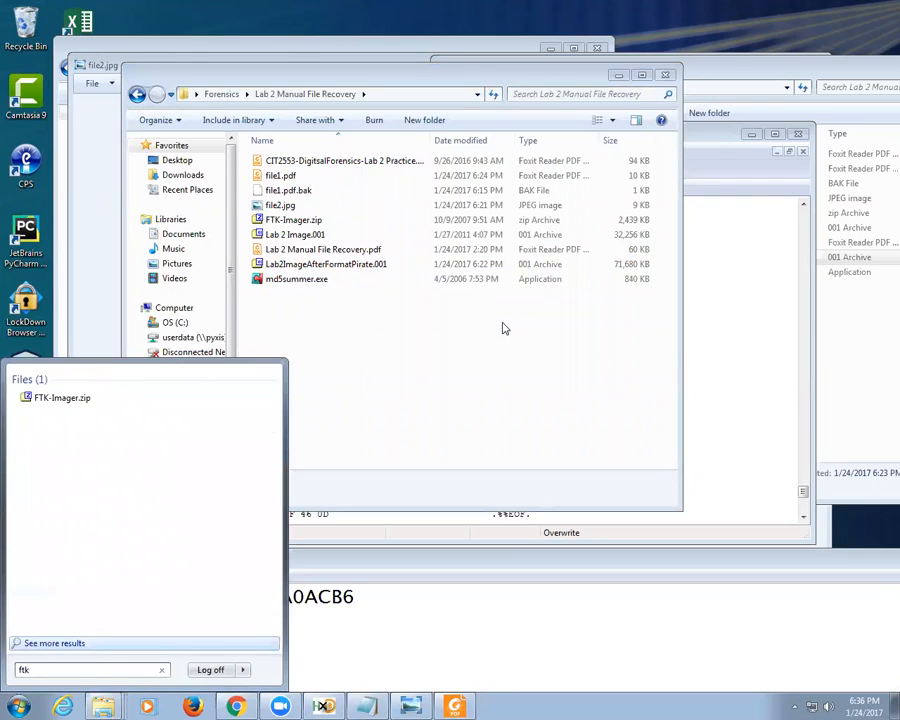
pyautogui.click(334, 300)
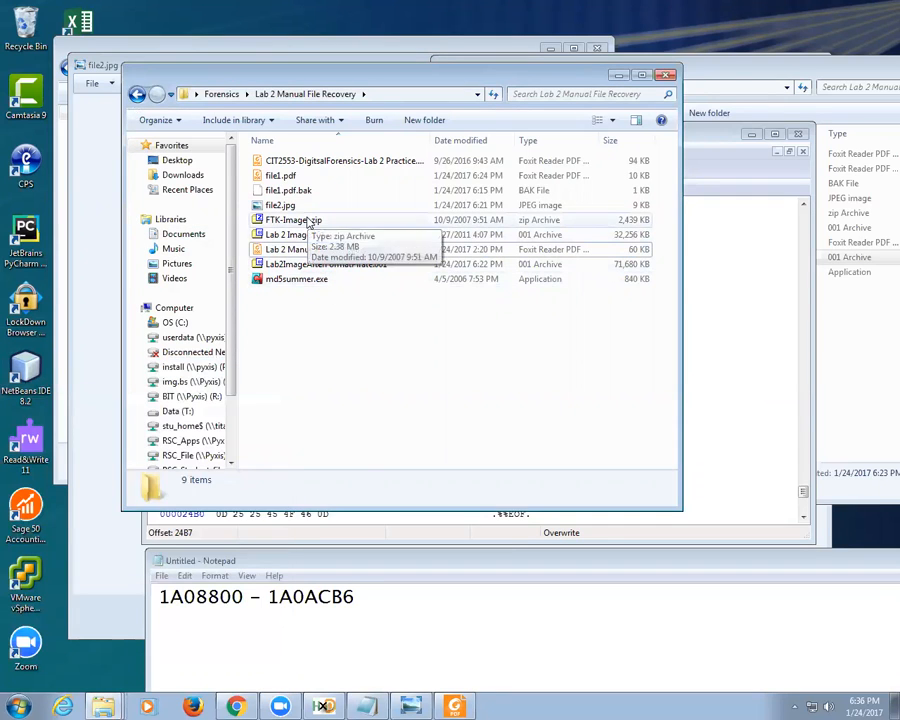
pyautogui.doubleClick(309, 222)
# Step: Try running FTK Imager.exe inside the archive, dismiss the cximage.dll error, and close 7-Zip
pyautogui.doubleClick(60, 196)
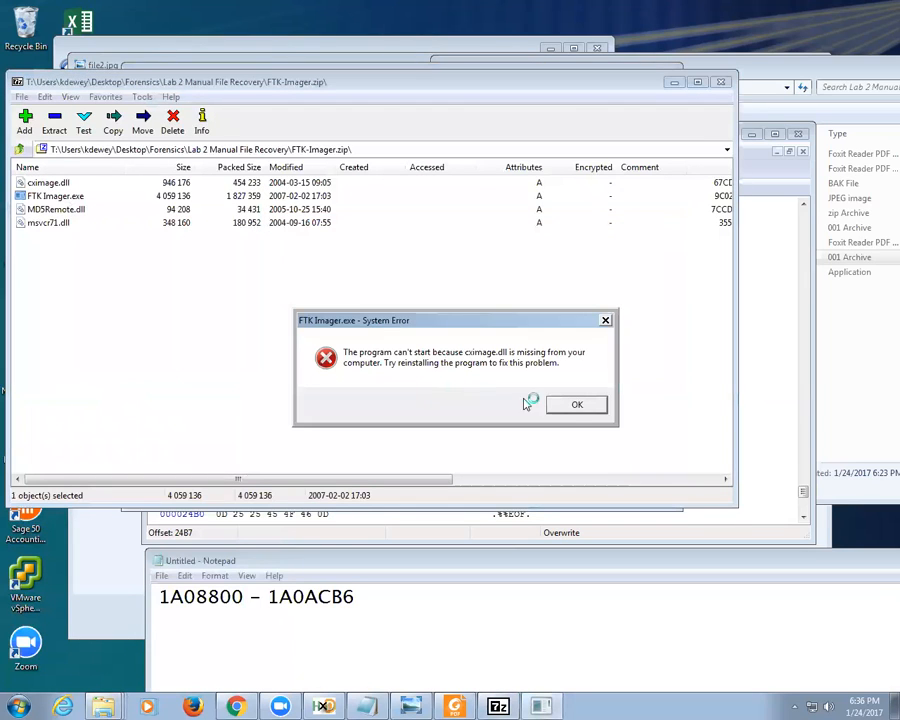
pyautogui.click(577, 405)
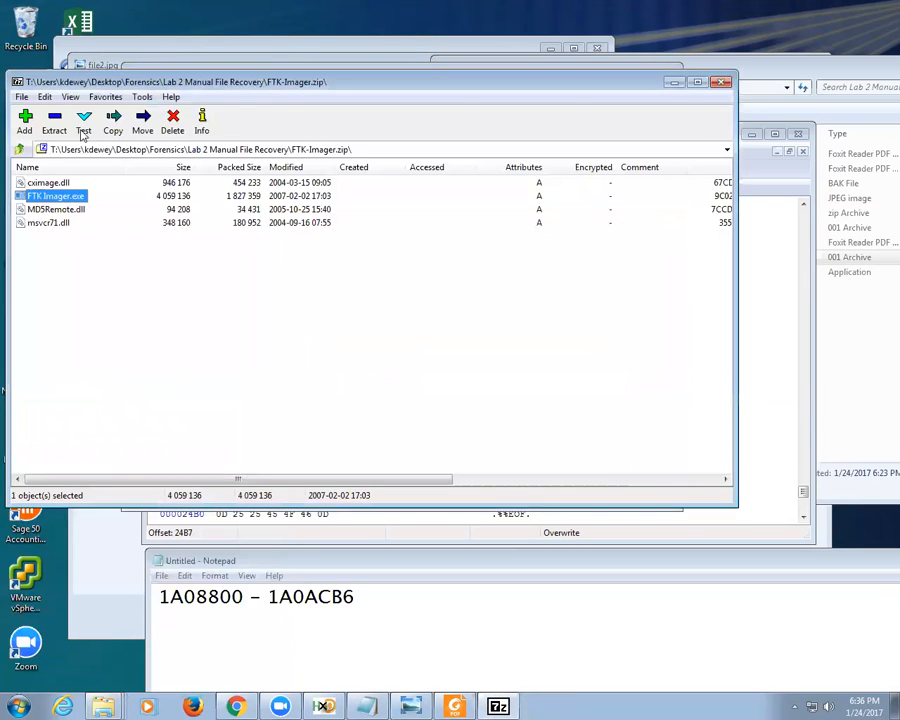
pyautogui.click(720, 82)
# Step: Extract FTK-Imager.zip into an FTK-Imager folder
pyautogui.moveTo(290, 222); pyautogui.dragTo(325, 366)
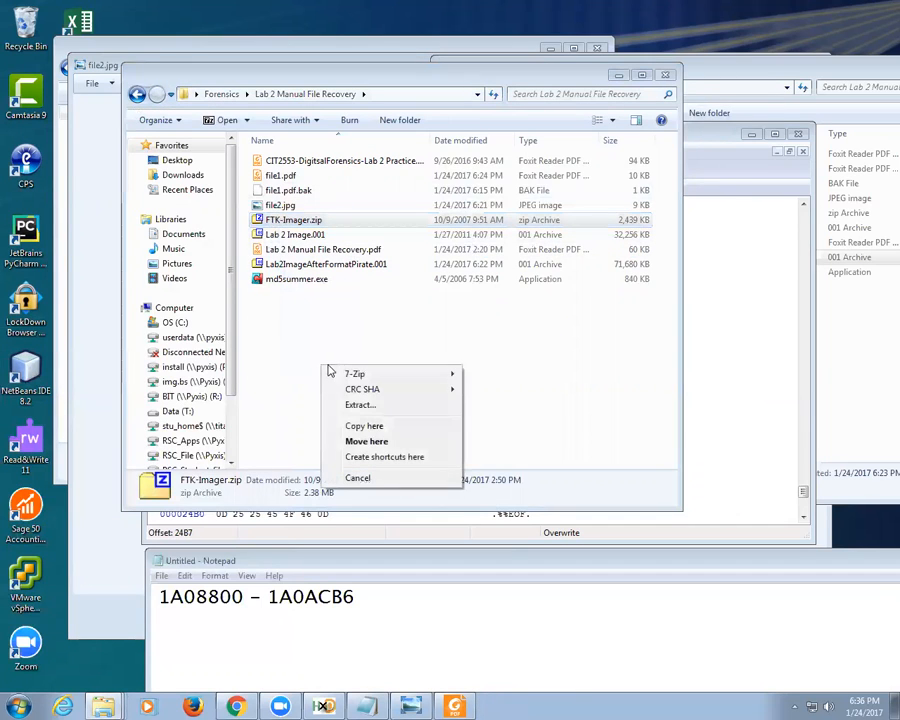
pyautogui.moveTo(363, 377)
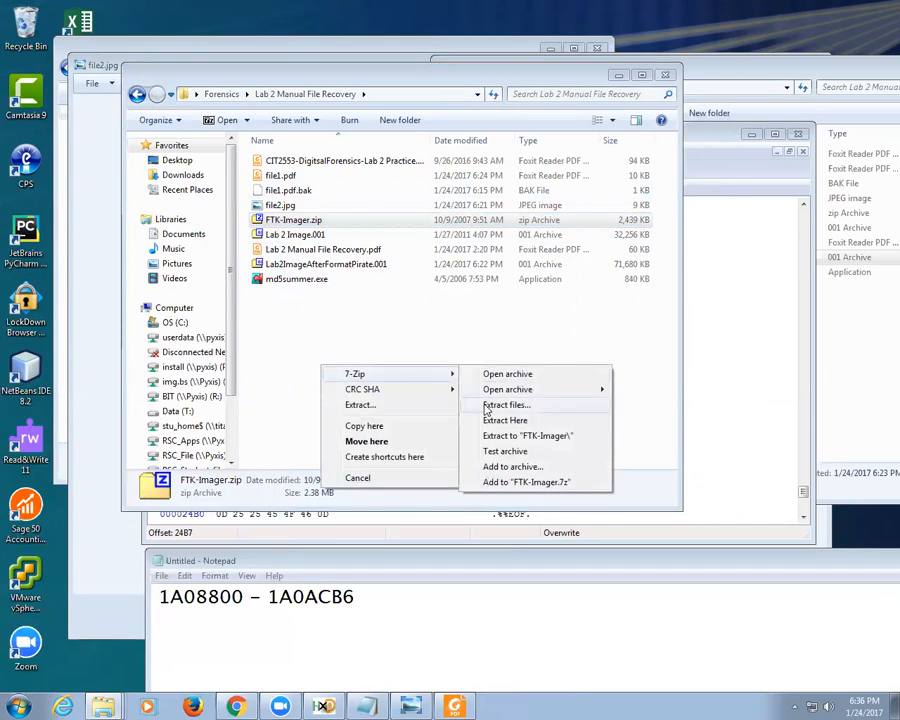
pyautogui.click(497, 435)
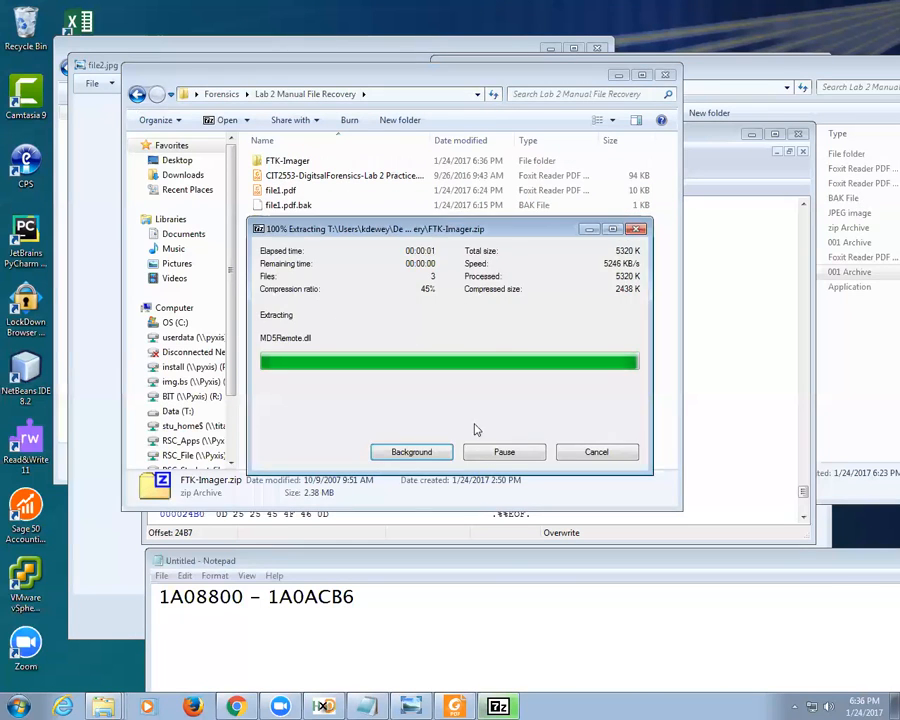
# Step: Run the extracted FTK Imager.exe normally and as administrator, dismissing both libxml2.dll errors
pyautogui.doubleClick(296, 165)
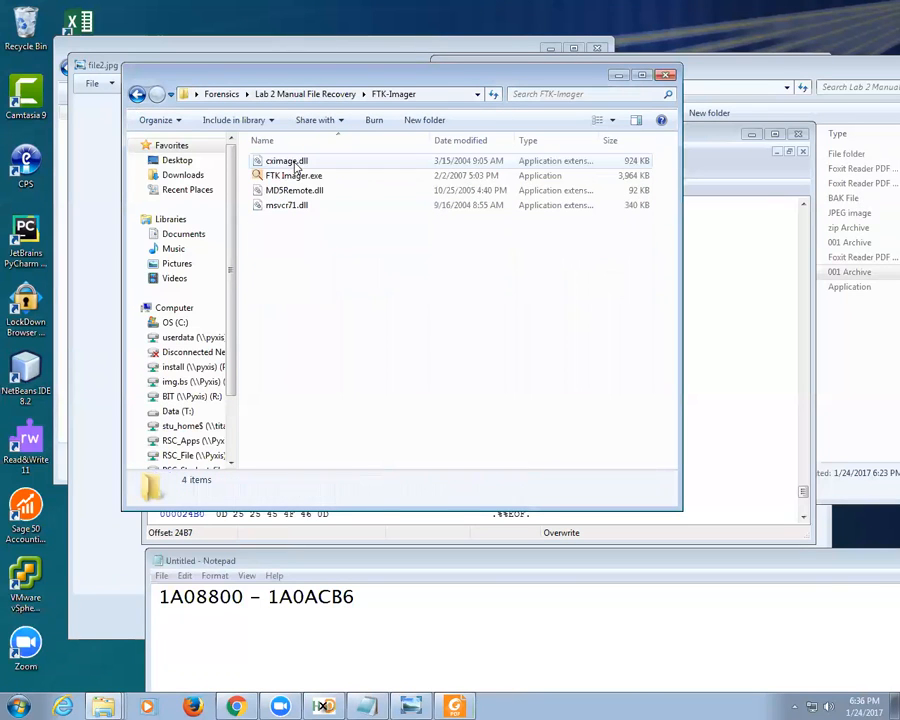
pyautogui.doubleClick(295, 176)
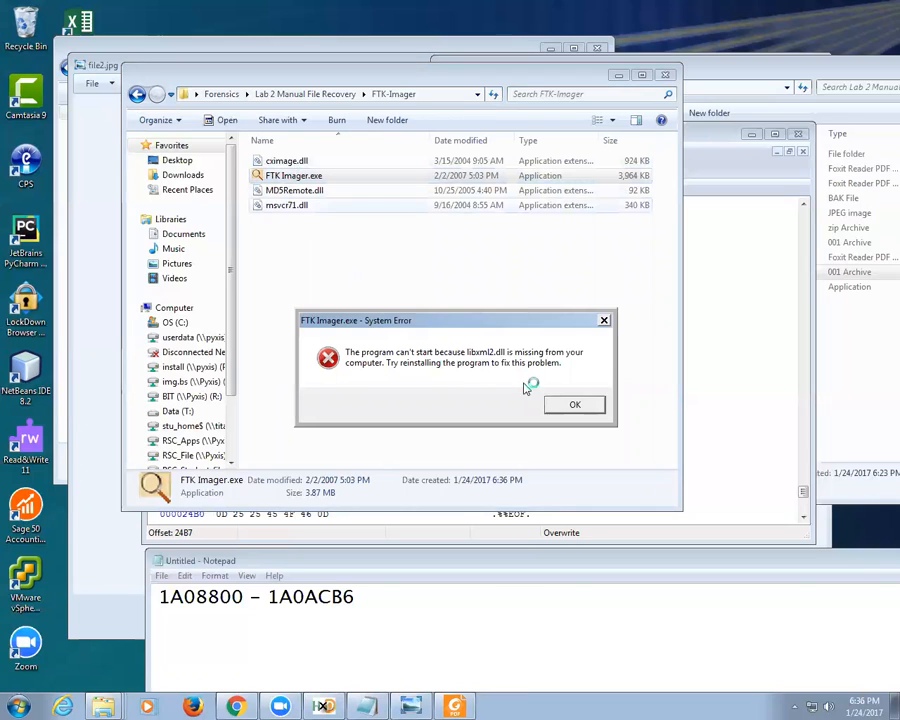
pyautogui.click(573, 404)
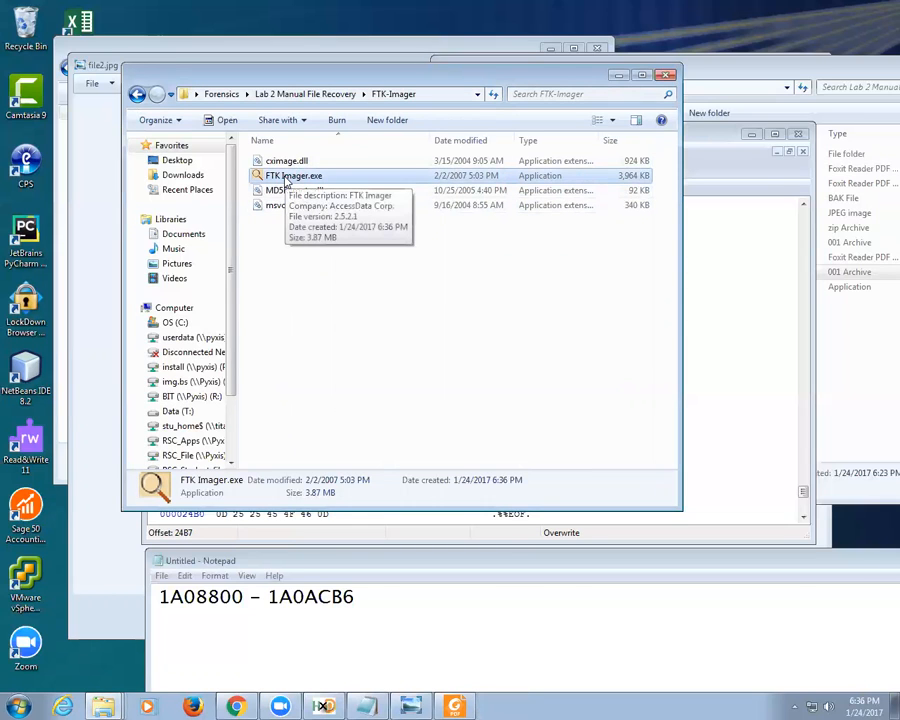
pyautogui.rightClick(289, 179)
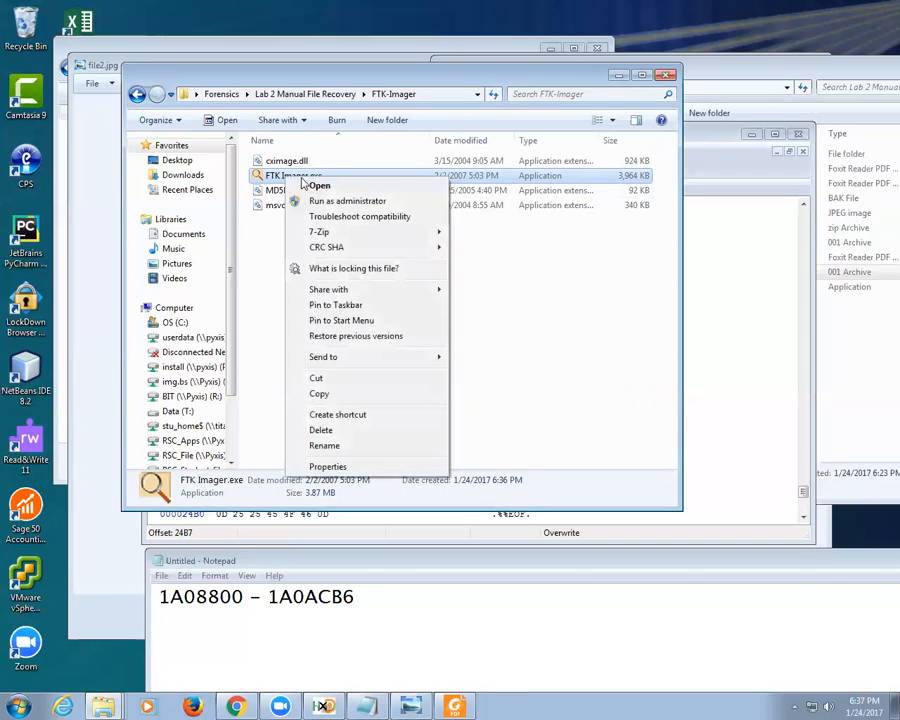
pyautogui.click(318, 197)
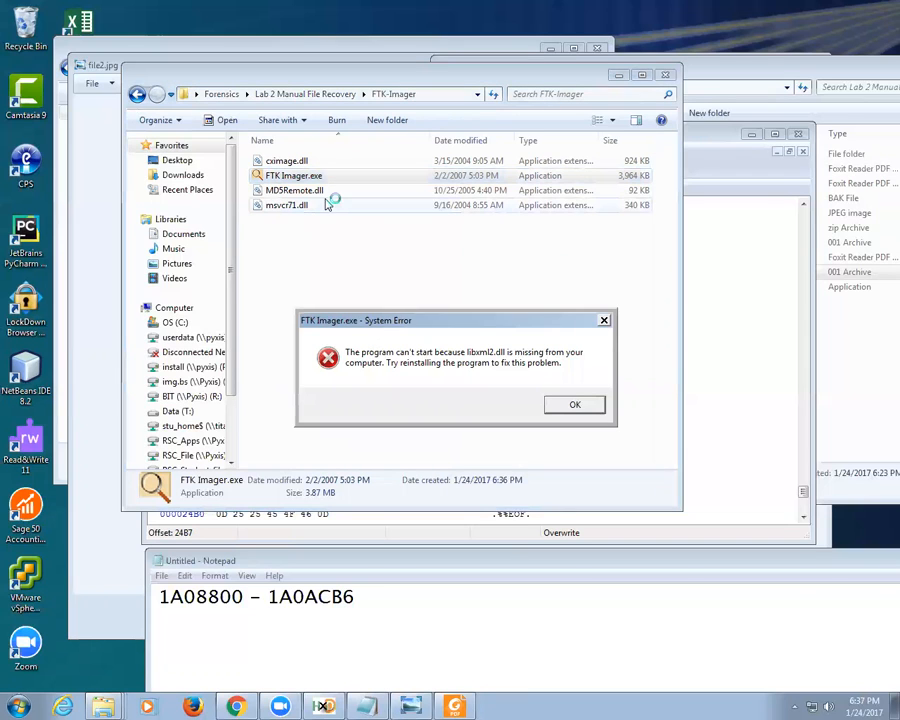
pyautogui.click(579, 405)
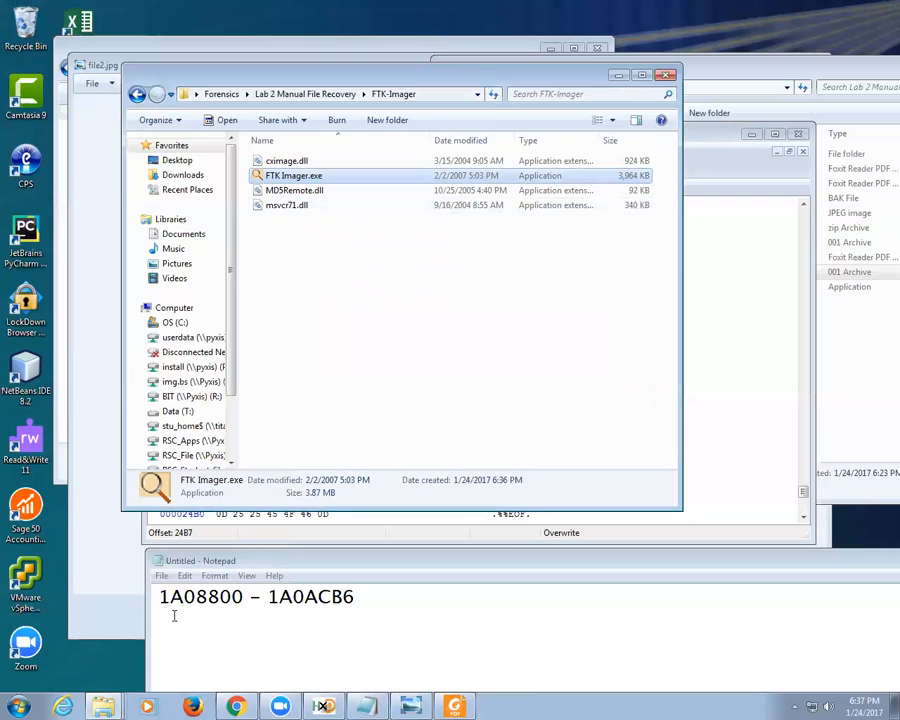
# Step: In D2L's Software Needed module, open the FTK Imager (x64) v3.4.2 link under Access Data
pyautogui.click(236, 706)
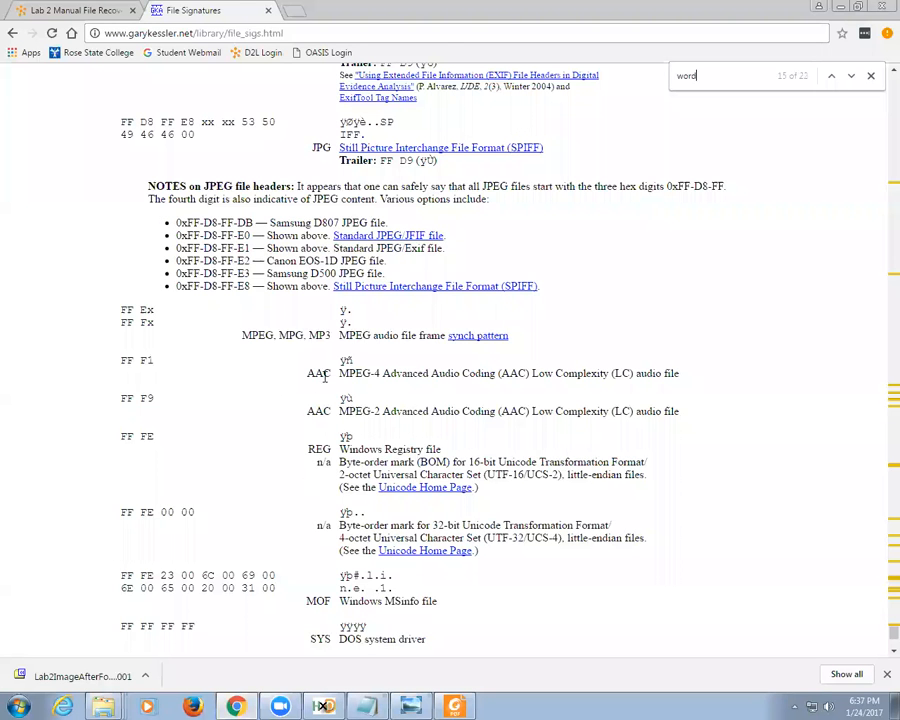
pyautogui.click(107, 9)
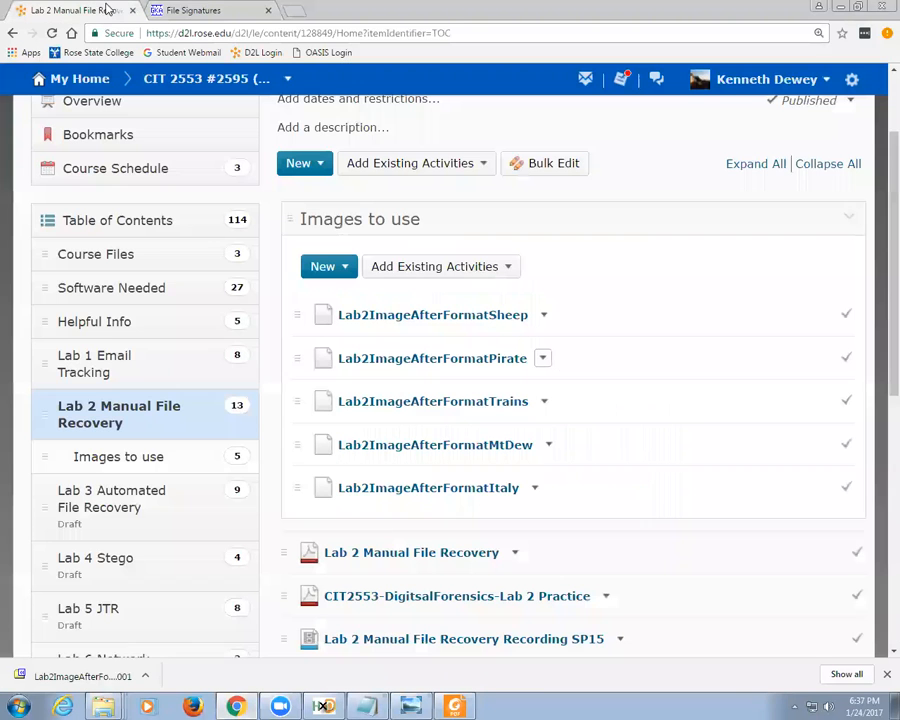
pyautogui.click(128, 293)
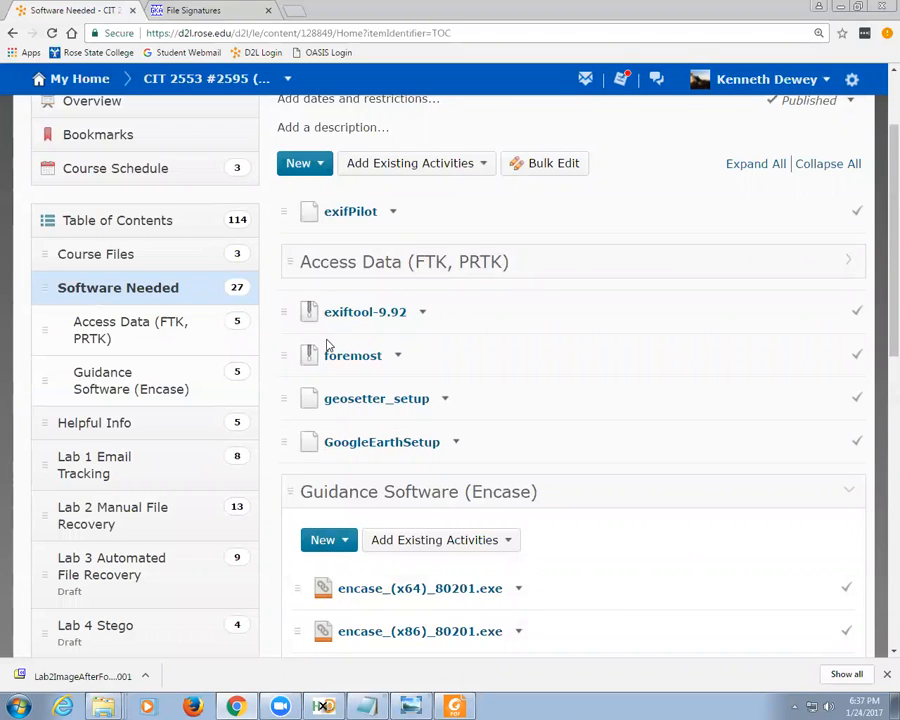
pyautogui.click(292, 260)
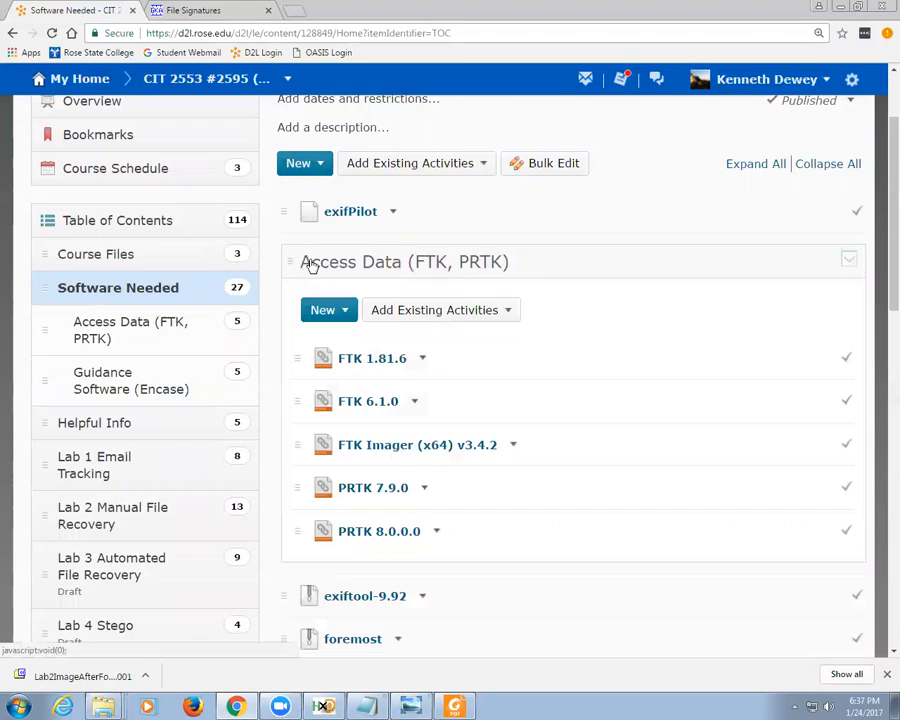
pyautogui.click(424, 447)
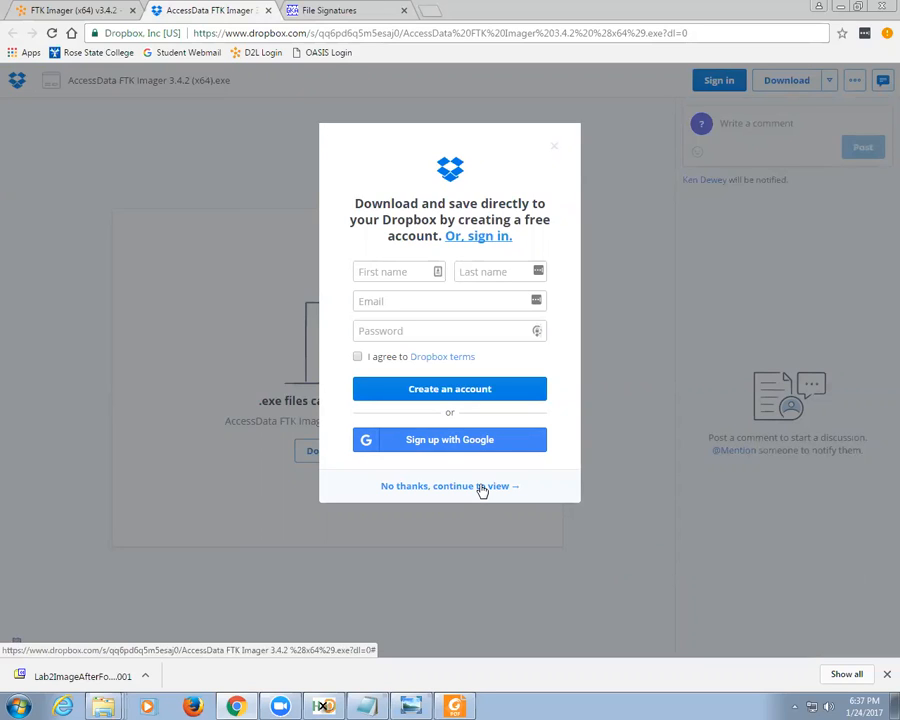
# Step: Download the AccessData FTK Imager 3.4.2 (x64) installer from Dropbox without signing up, and run it past the security warning
pyautogui.click(481, 487)
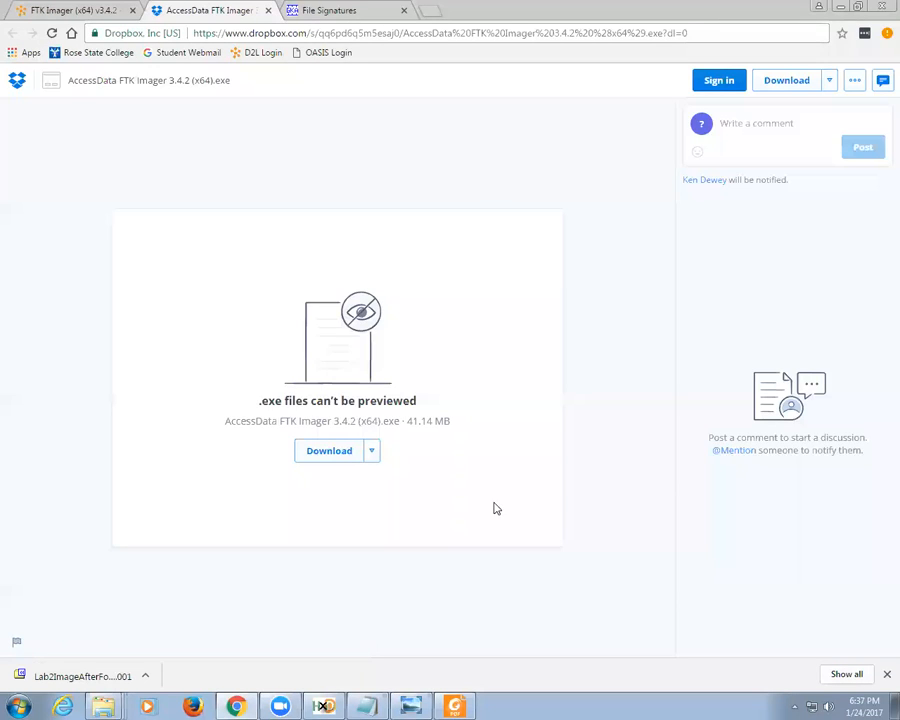
pyautogui.click(321, 457)
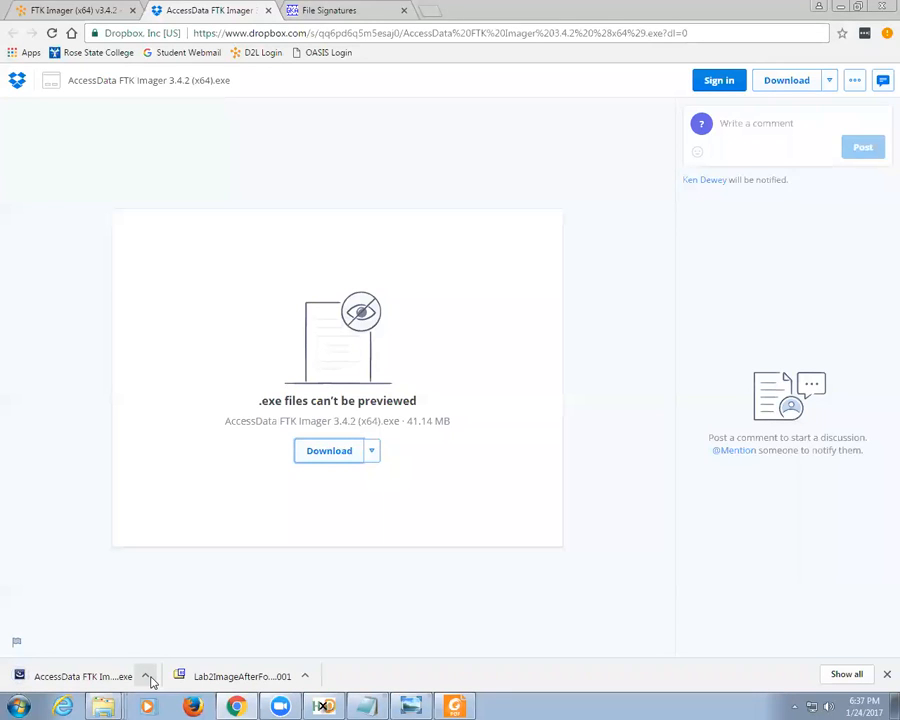
pyautogui.click(147, 677)
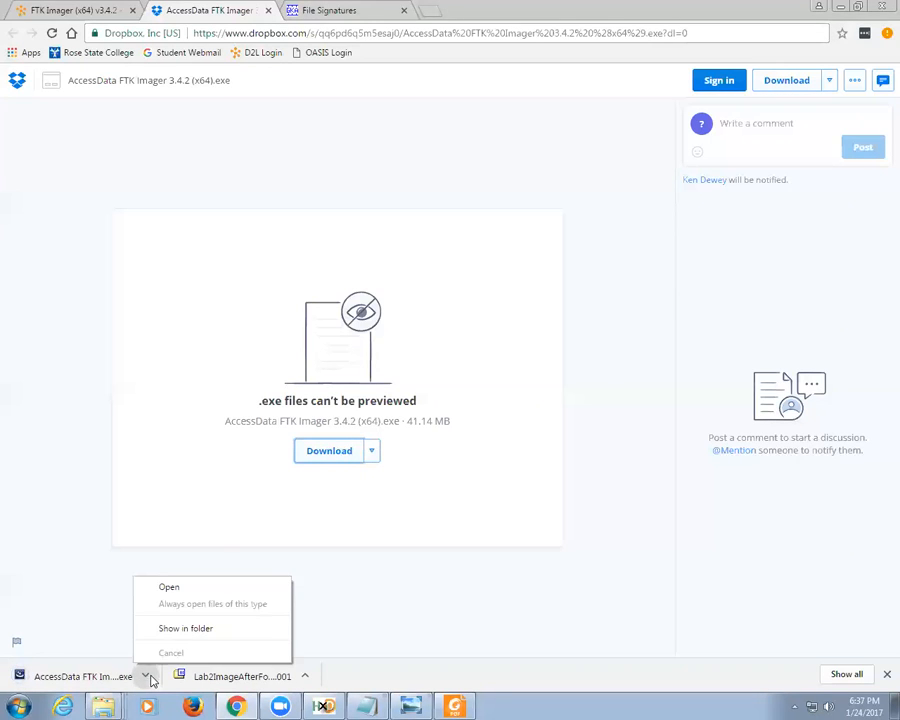
pyautogui.click(176, 588)
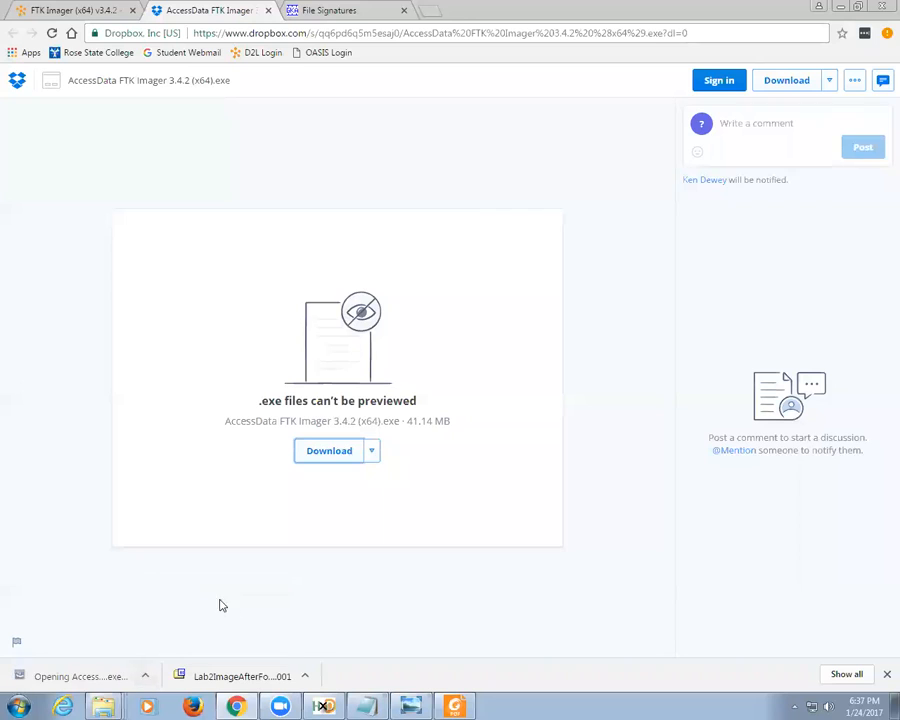
pyautogui.click(477, 363)
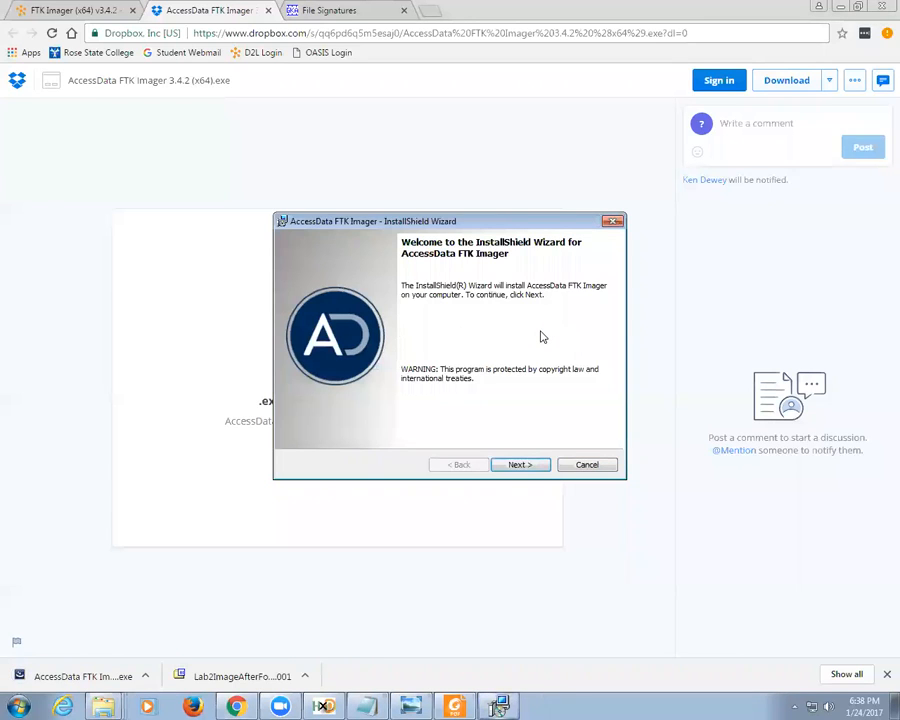
# Step: Install FTK Imager with the license accepted and the default install folder, then launch it
pyautogui.click(520, 465)
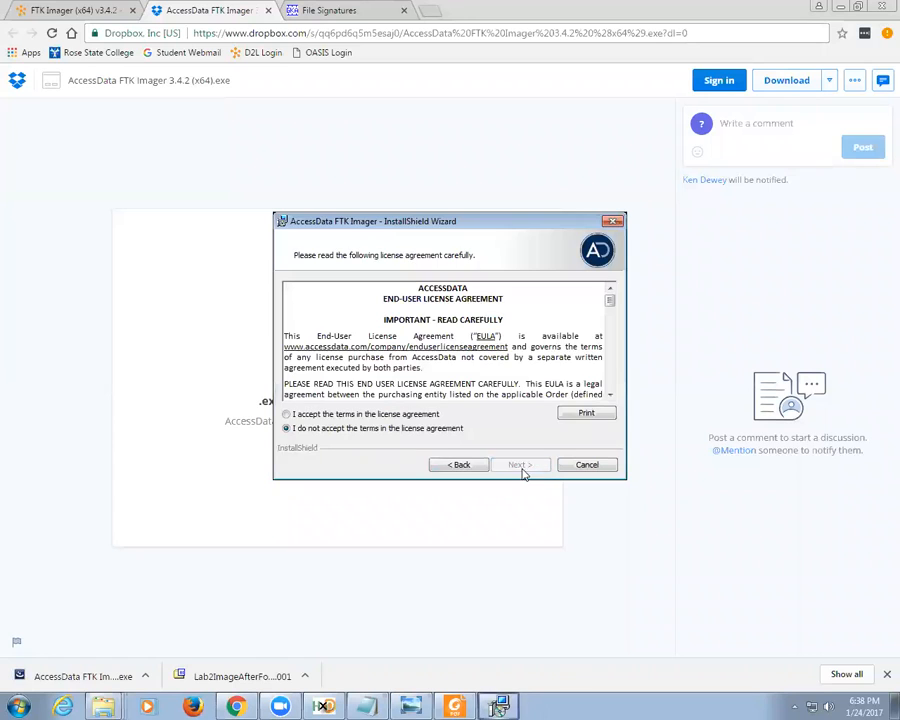
pyautogui.click(420, 414)
pyautogui.click(518, 464)
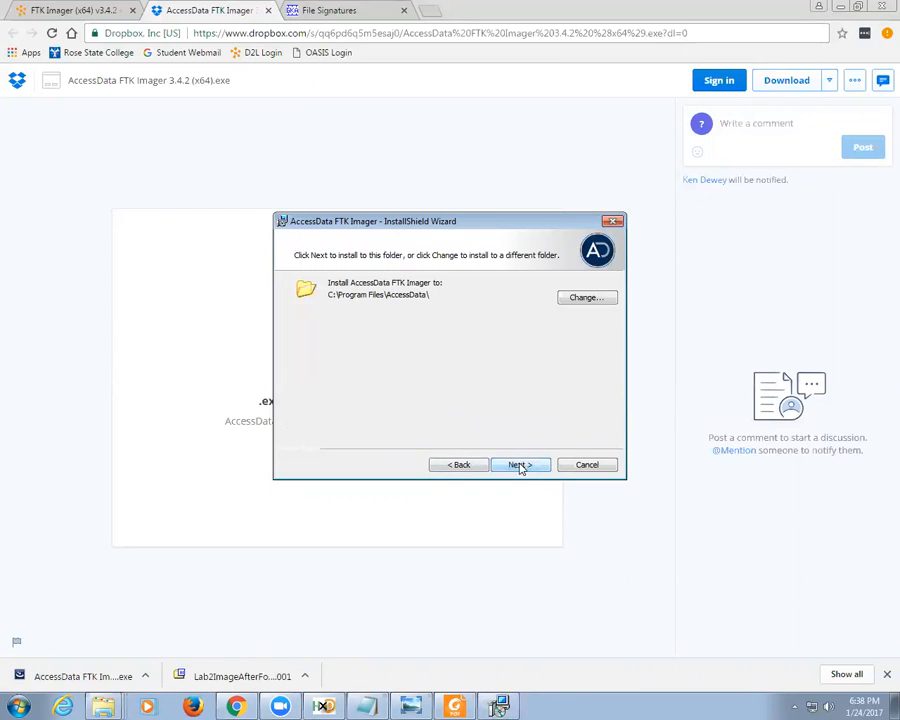
pyautogui.click(520, 465)
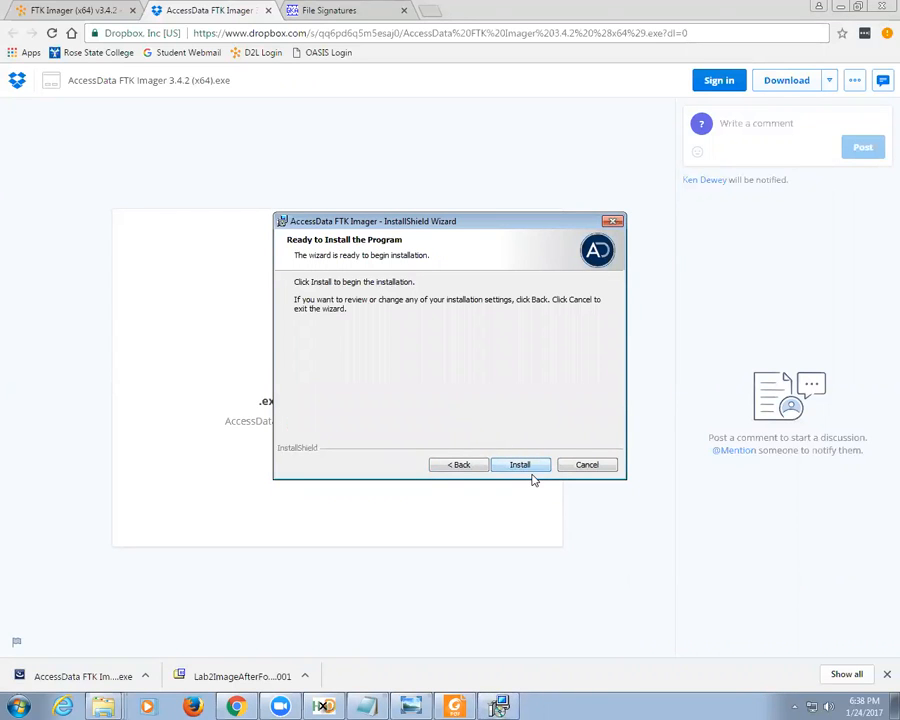
pyautogui.click(520, 466)
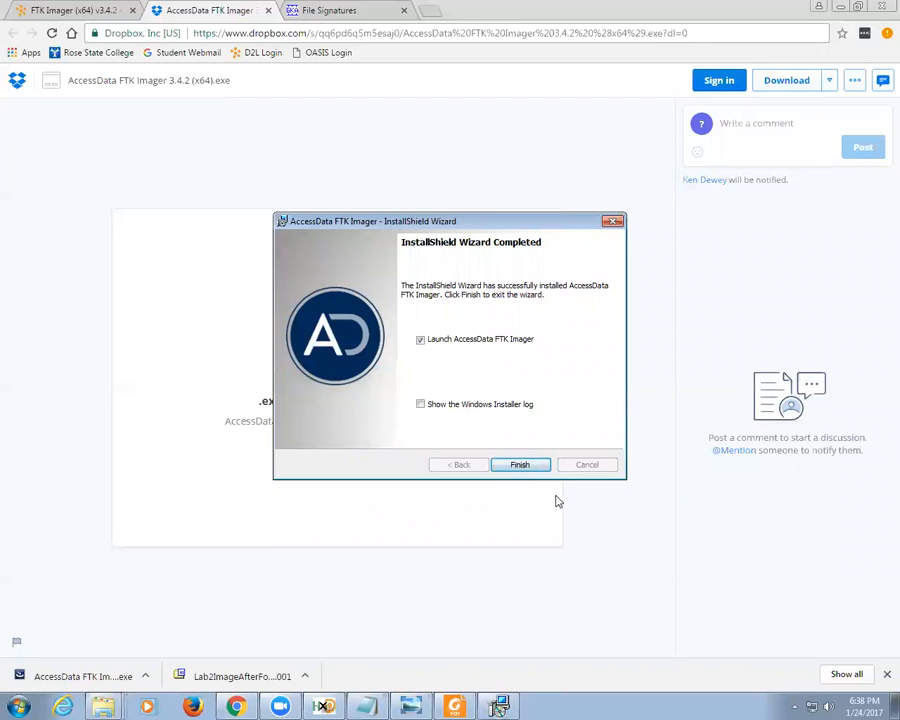
pyautogui.click(518, 464)
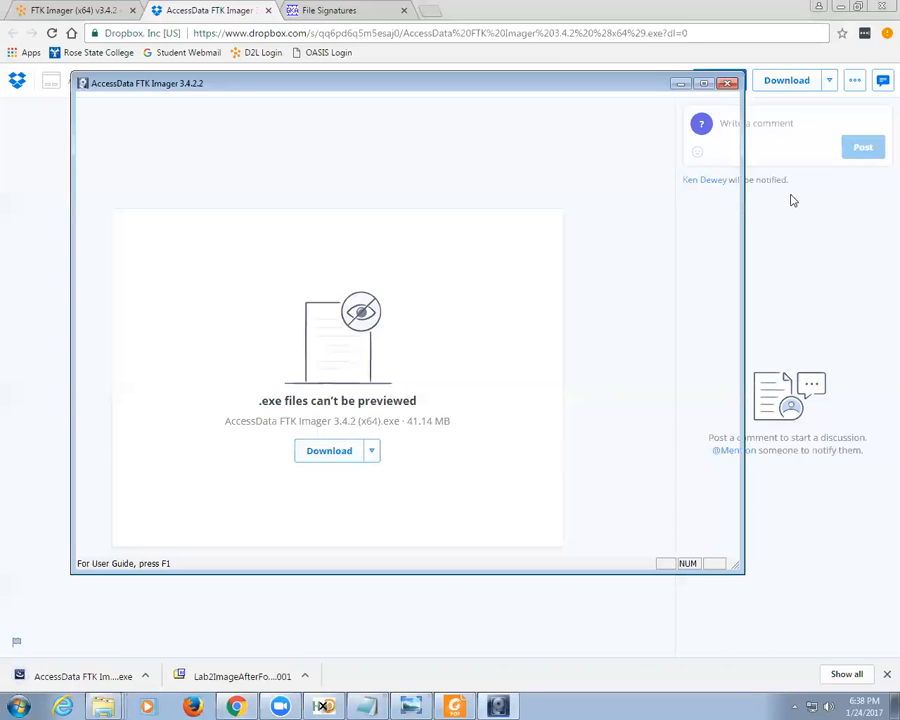
# Step: Minimize the browser and start adding an evidence item from FTK Imager's File menu
pyautogui.click(845, 8)
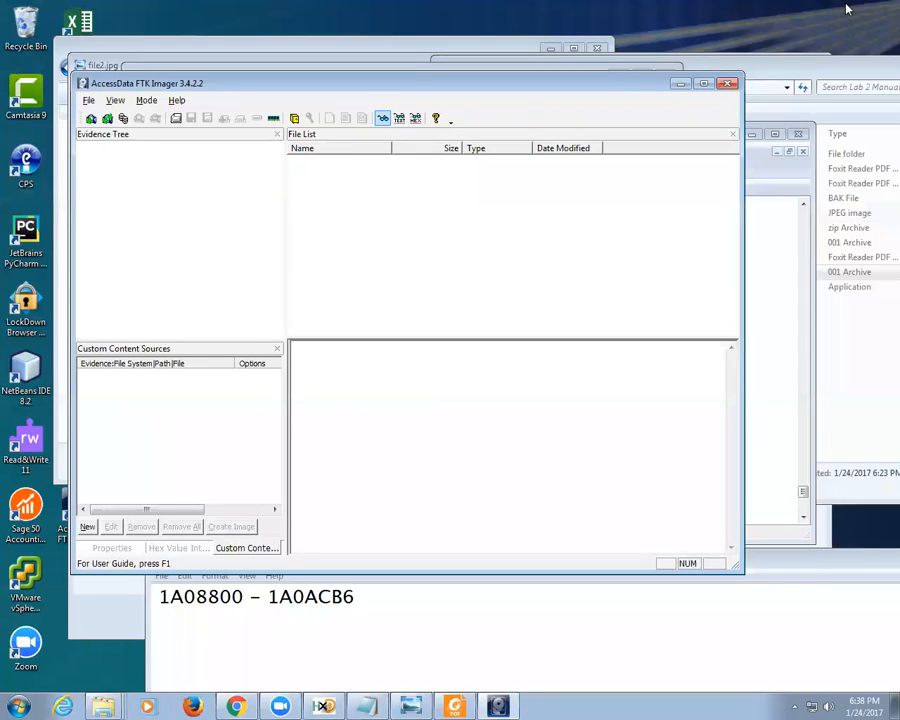
pyautogui.click(89, 100)
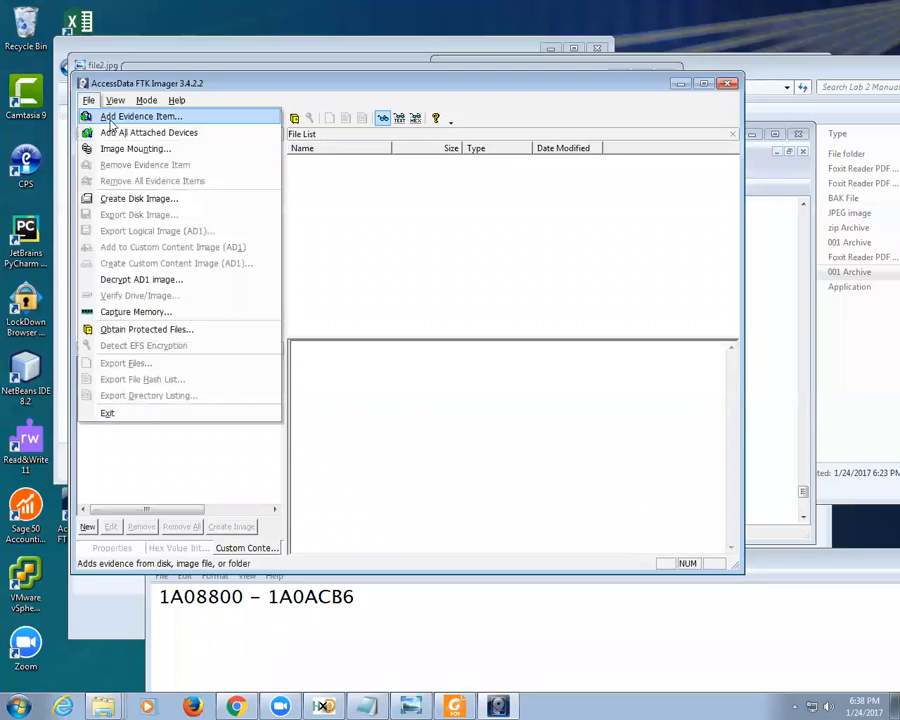
pyautogui.click(112, 117)
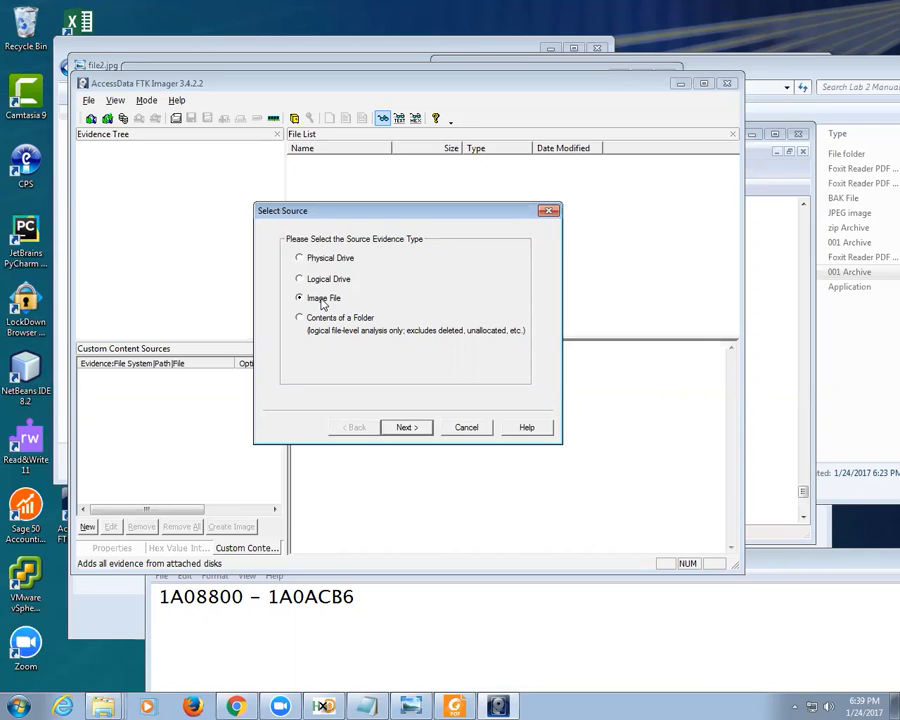
# Step: Add Lab 2 Image.001 from Desktop > Forensics > Lab 2 Manual File Recovery as an image-file evidence item
pyautogui.click(410, 427)
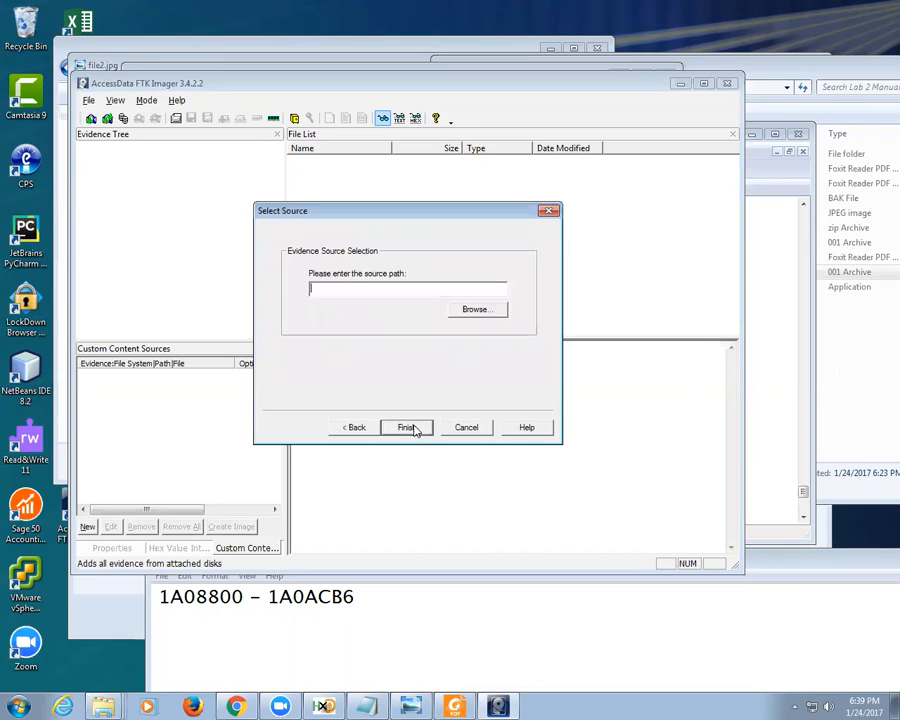
pyautogui.click(466, 312)
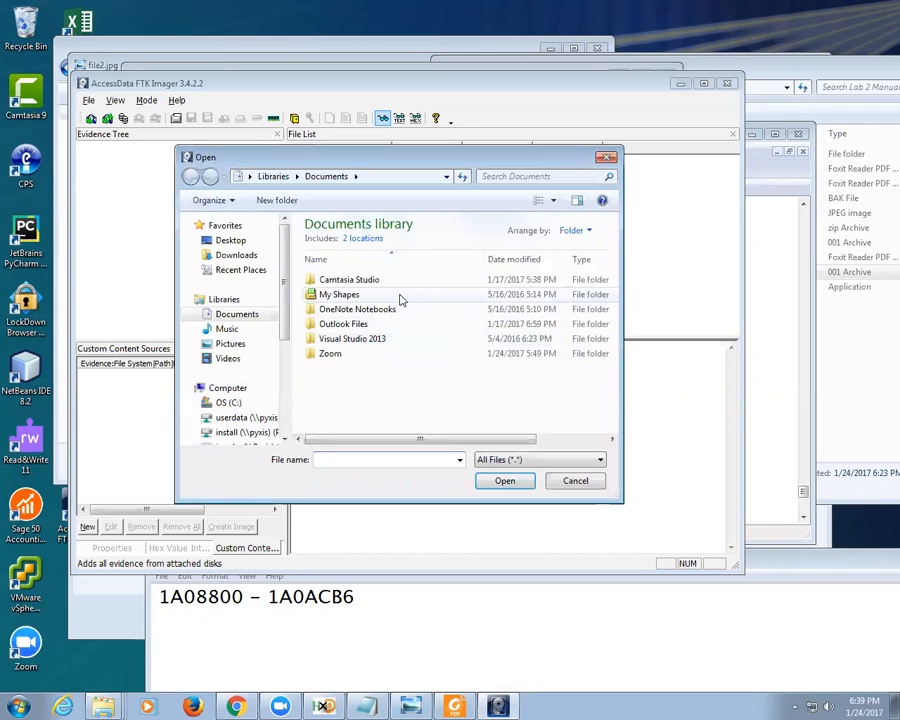
pyautogui.click(230, 241)
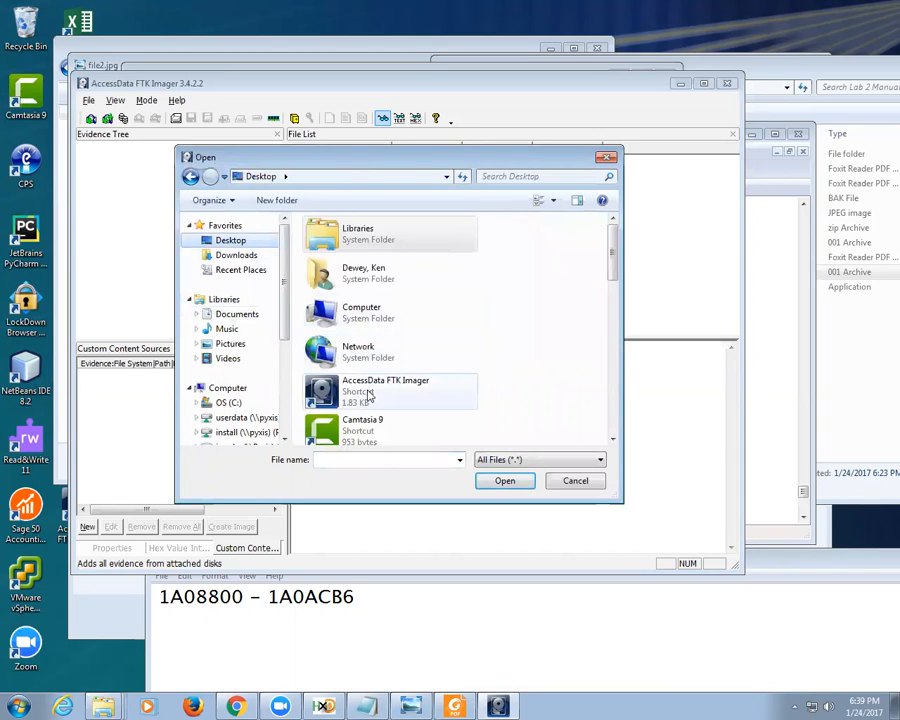
pyautogui.click(362, 428)
pyautogui.scroll(-5, 400, 420)
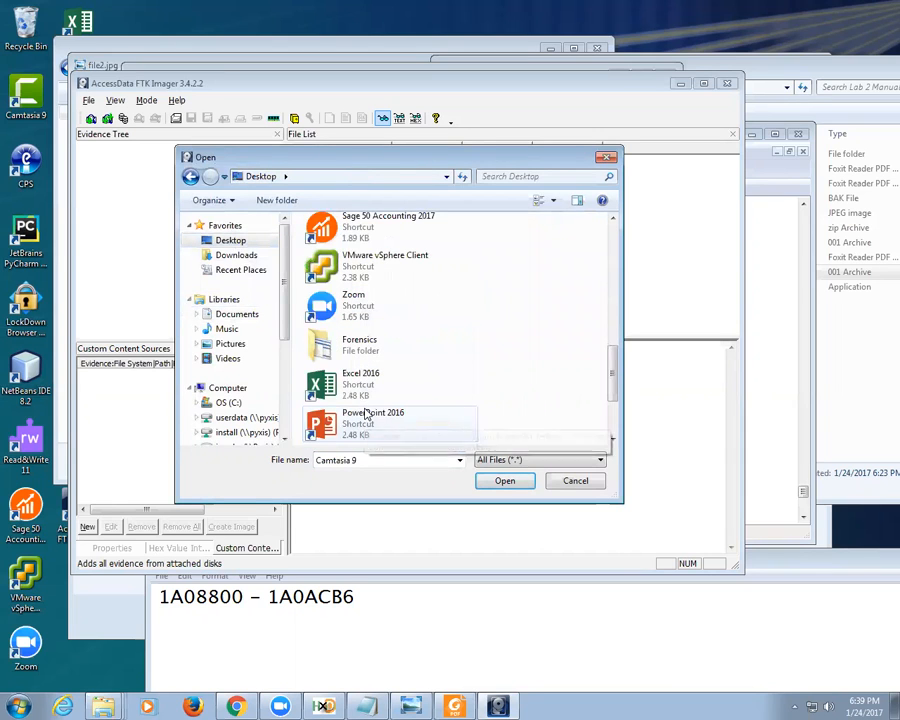
pyautogui.doubleClick(365, 349)
pyautogui.doubleClick(409, 280)
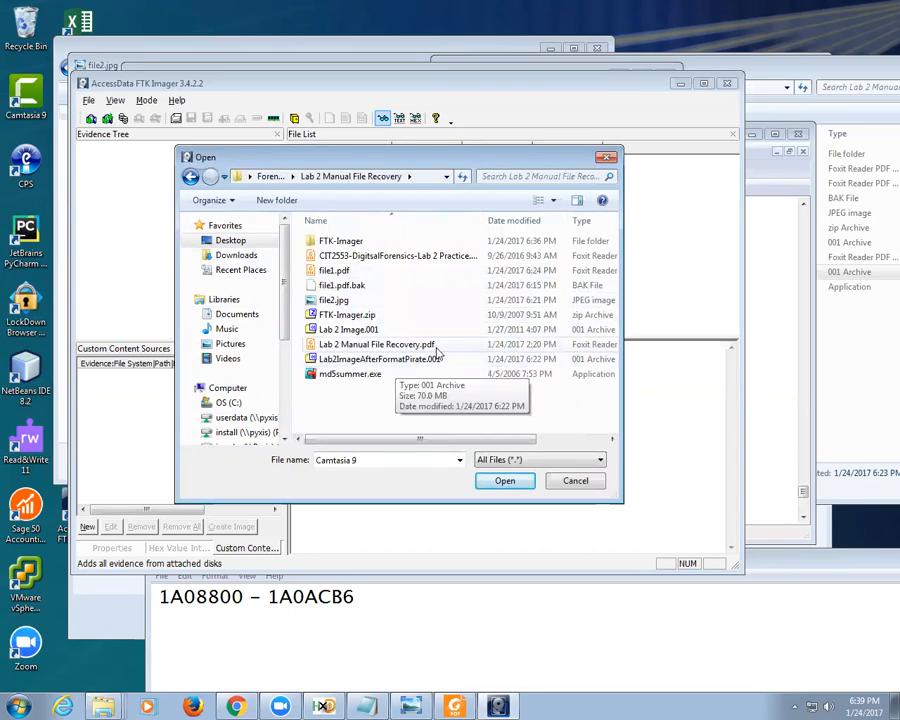
pyautogui.doubleClick(364, 333)
pyautogui.click(406, 425)
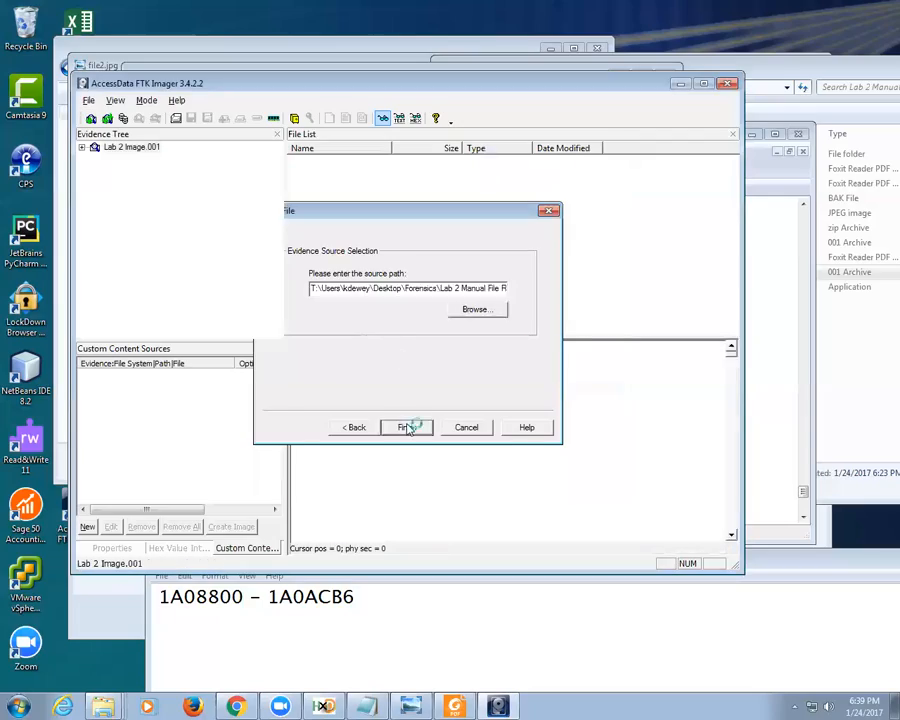
pyautogui.moveTo(731, 354)
pyautogui.mouseDown()
pyautogui.moveTo(727, 514)
pyautogui.moveTo(731, 354)
pyautogui.mouseUp()
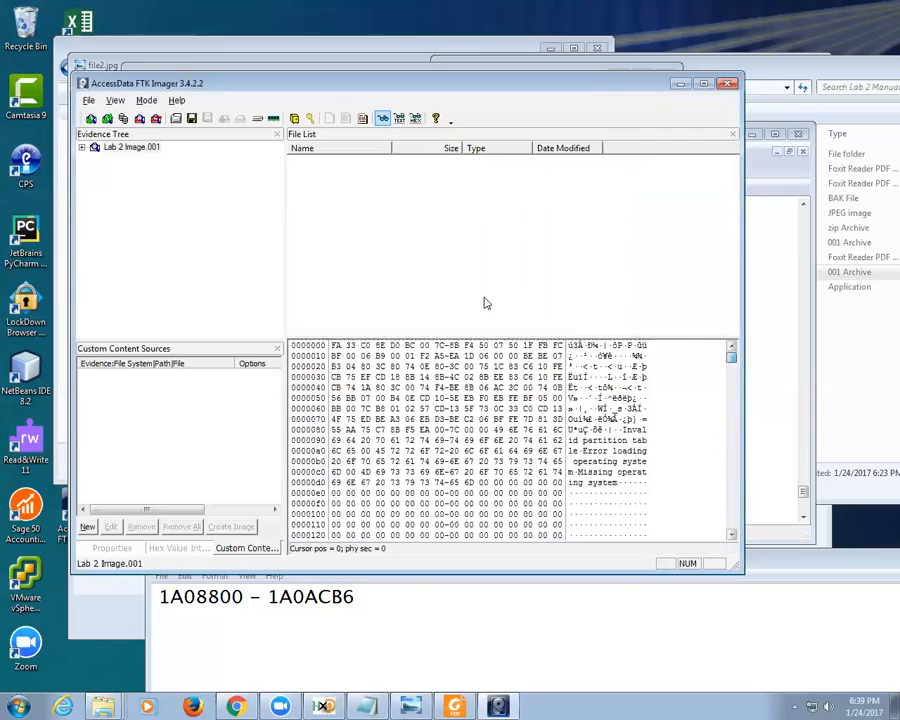
# Step: Expand Lab 2 Image.001, Partition 1, NONAME [FAT16] and Unpartitioned Space, viewing the root and unallocated nodes
pyautogui.click(82, 147)
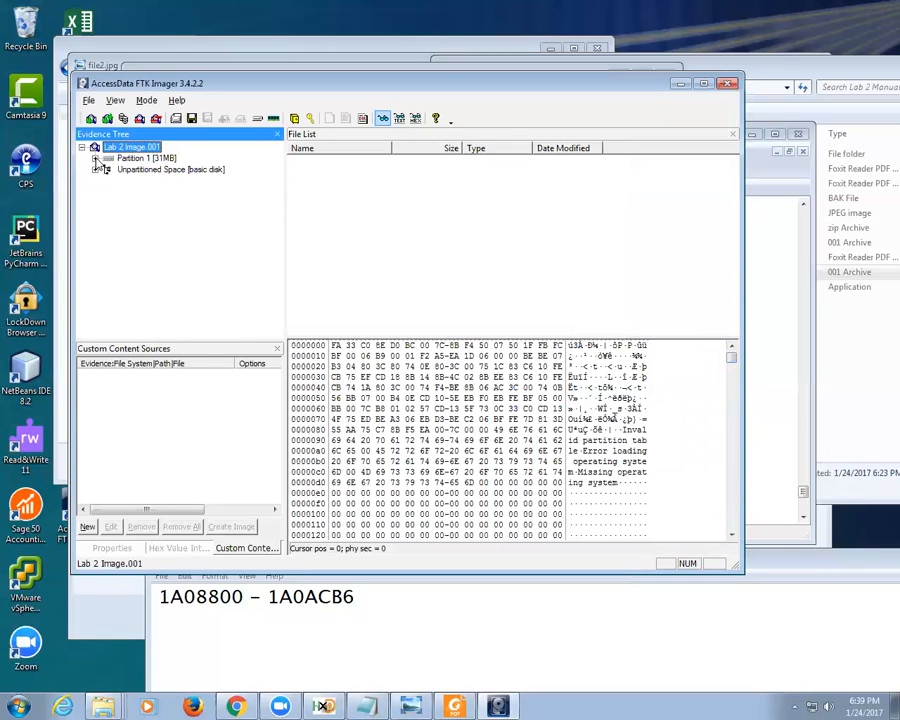
pyautogui.click(95, 158)
pyautogui.click(95, 180)
pyautogui.click(108, 169)
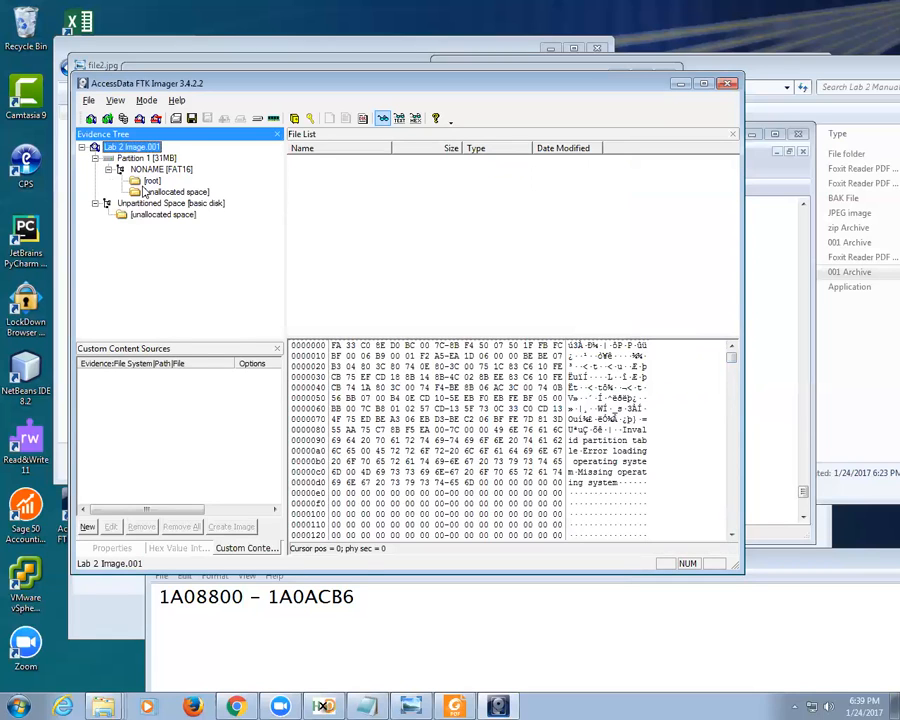
pyautogui.click(152, 191)
pyautogui.click(150, 180)
pyautogui.click(152, 215)
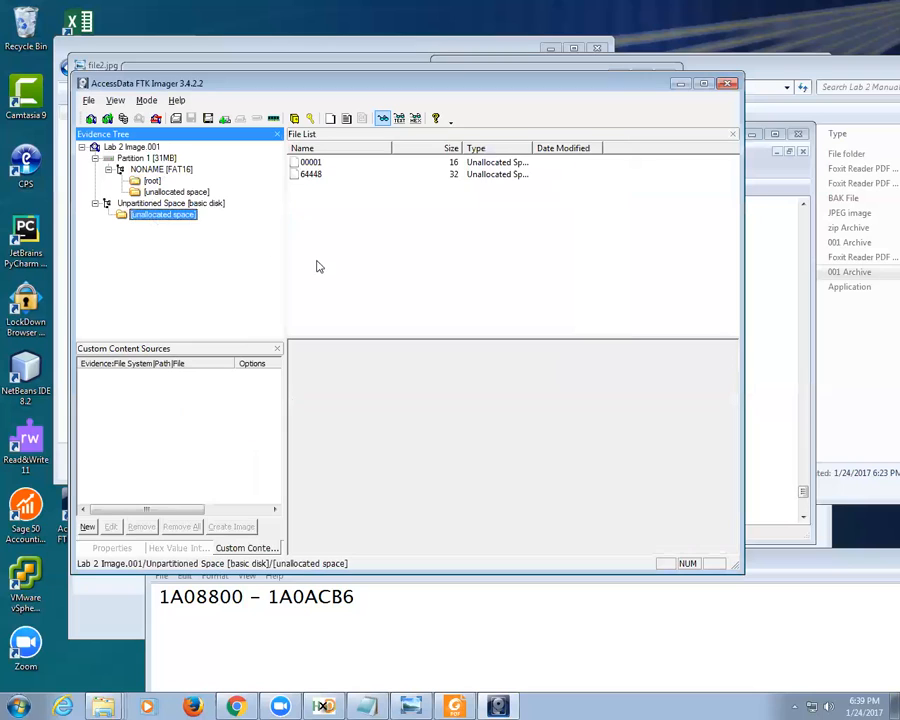
pyautogui.click(151, 181)
# Step: Reselect the Lab 2 Image.001 evidence item and bring up the File menu
pyautogui.click(88, 100)
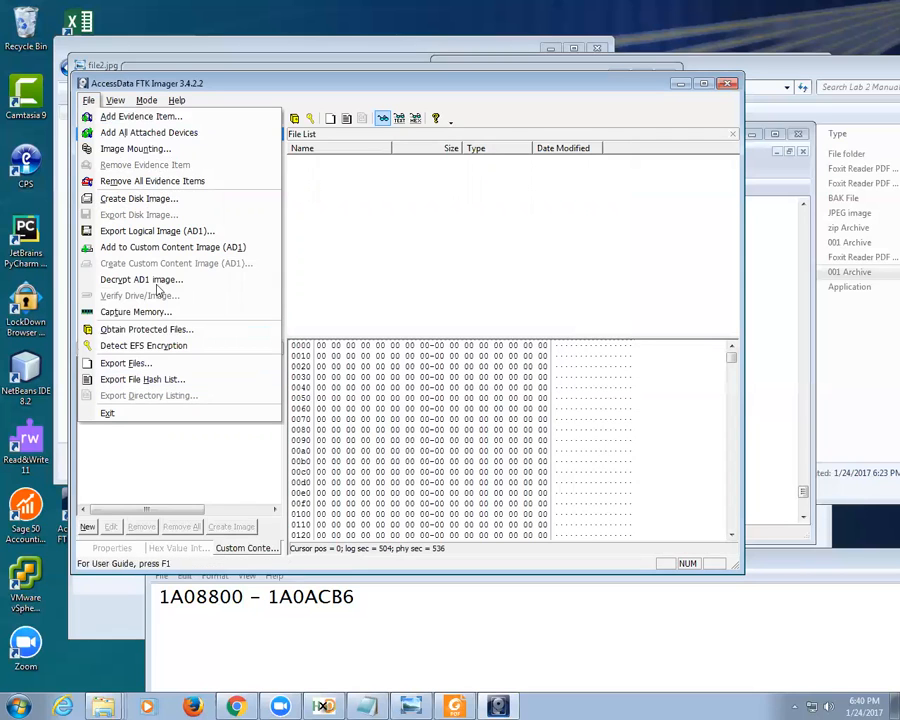
pyautogui.click(381, 291)
pyautogui.click(131, 147)
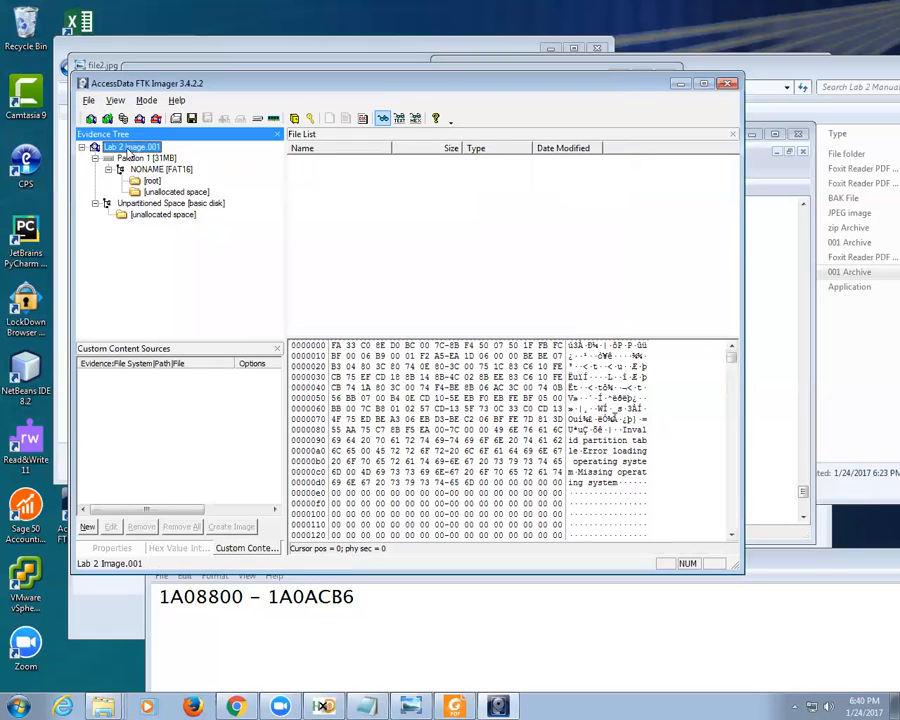
pyautogui.click(88, 100)
pyautogui.click(346, 275)
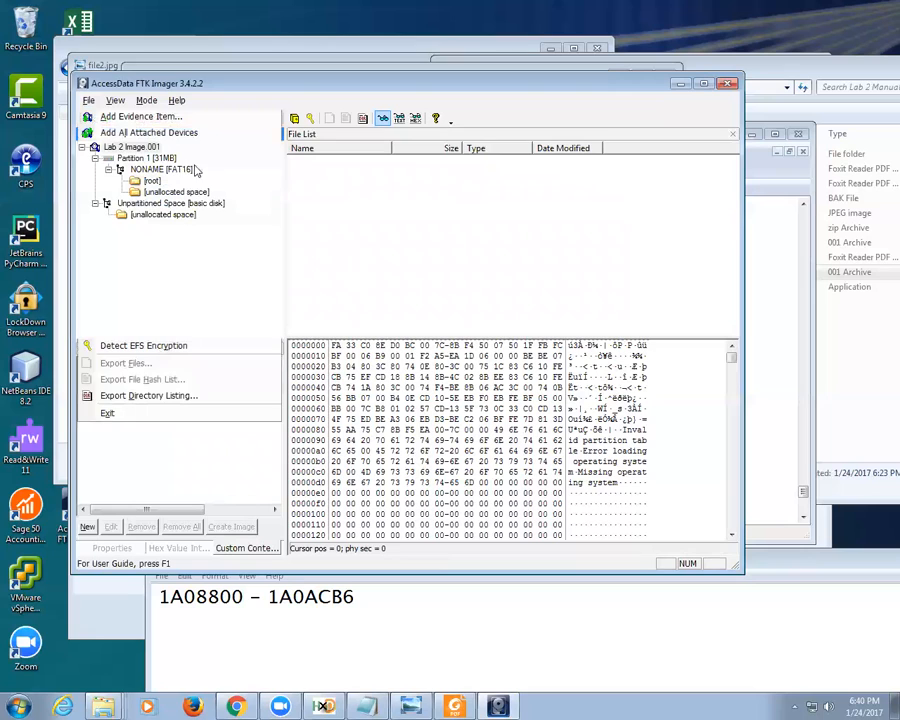
pyautogui.click(95, 148)
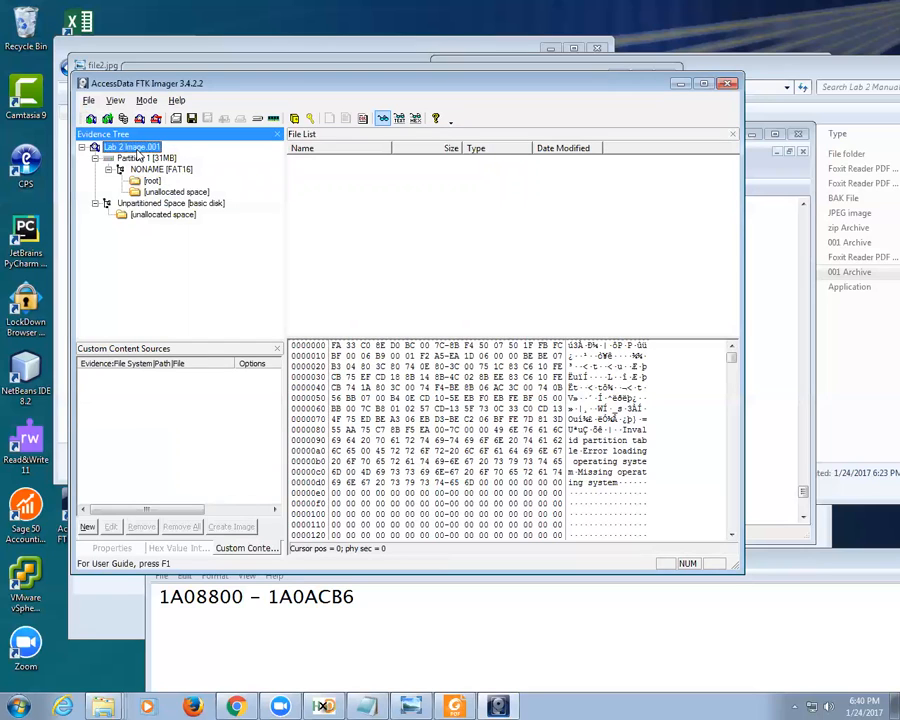
pyautogui.click(88, 100)
# Step: Verify Lab 2 Image.001 and widen the results column to read the full MD5 and SHA1 hashes
pyautogui.click(140, 296)
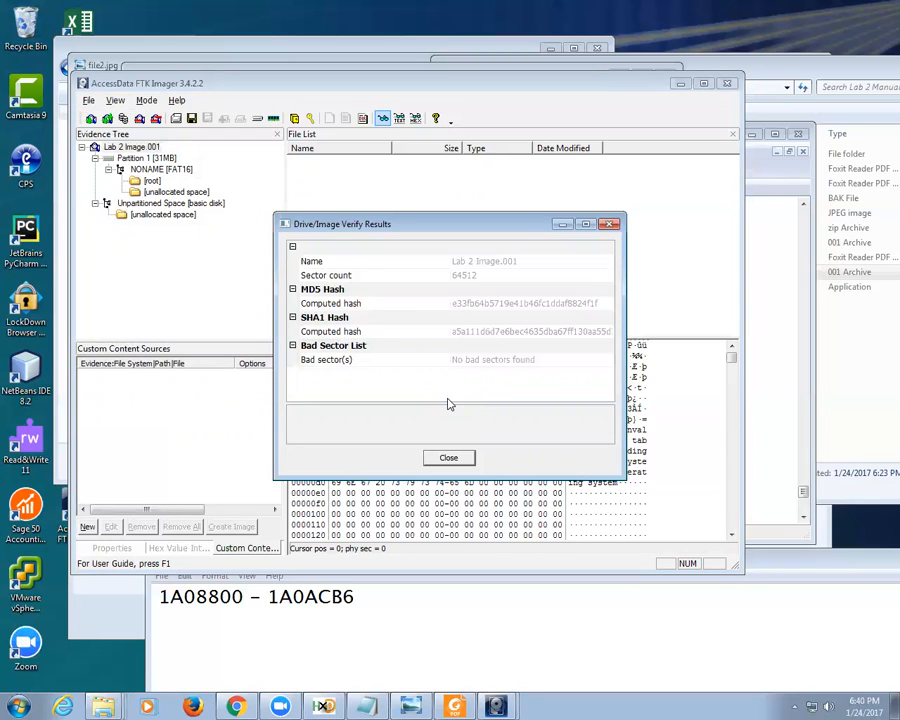
pyautogui.moveTo(449, 302); pyautogui.dragTo(402, 302)
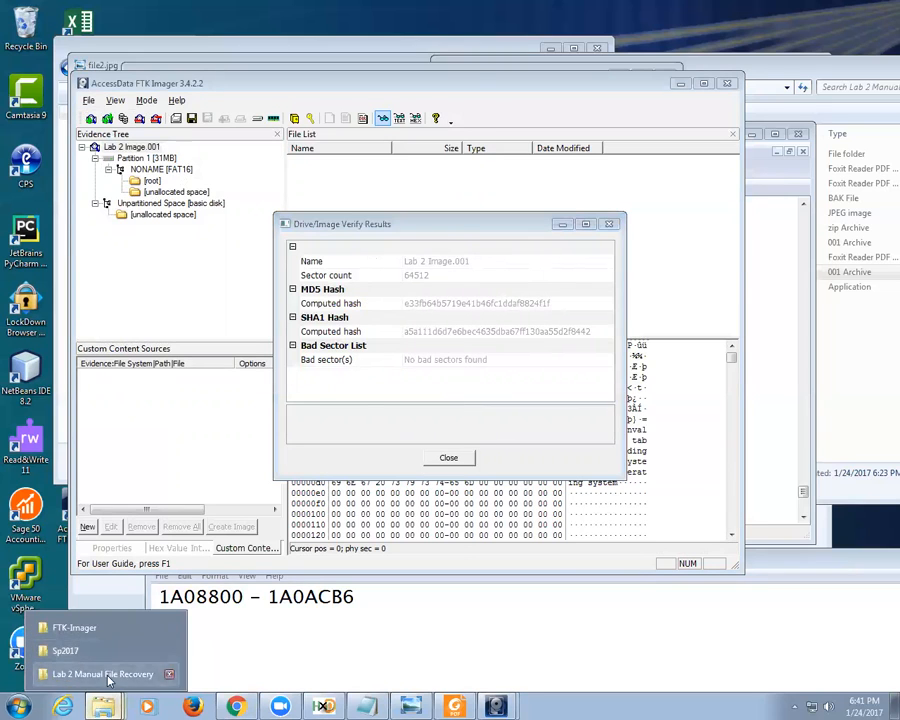
pyautogui.click(110, 698)
# Step: Copy the MD5 hash e33fb64b5719e41b46fc1ddaf8824f1f into Notepad on a new line below the offsets
pyautogui.click(583, 446)
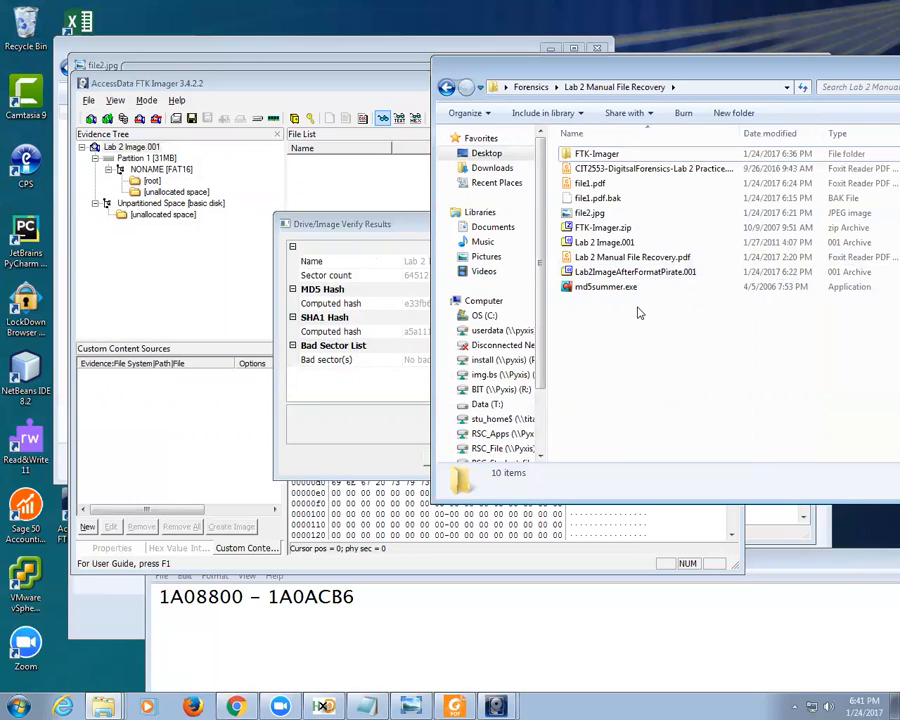
pyautogui.click(425, 330)
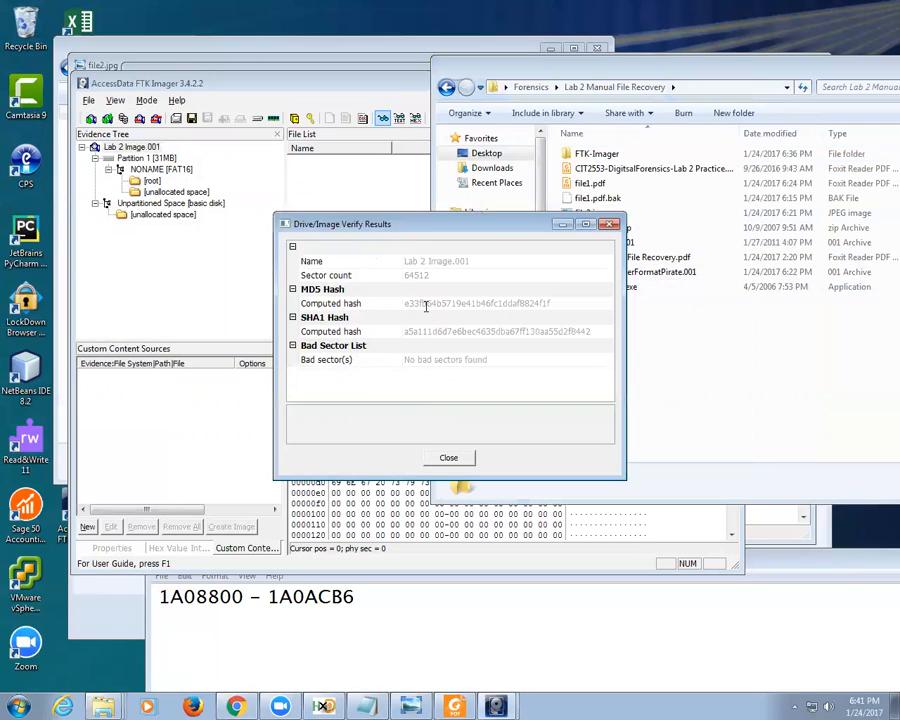
pyautogui.click(426, 304)
pyautogui.moveTo(405, 304); pyautogui.dragTo(578, 306)
pyautogui.hotkey('ctrl', 'c')
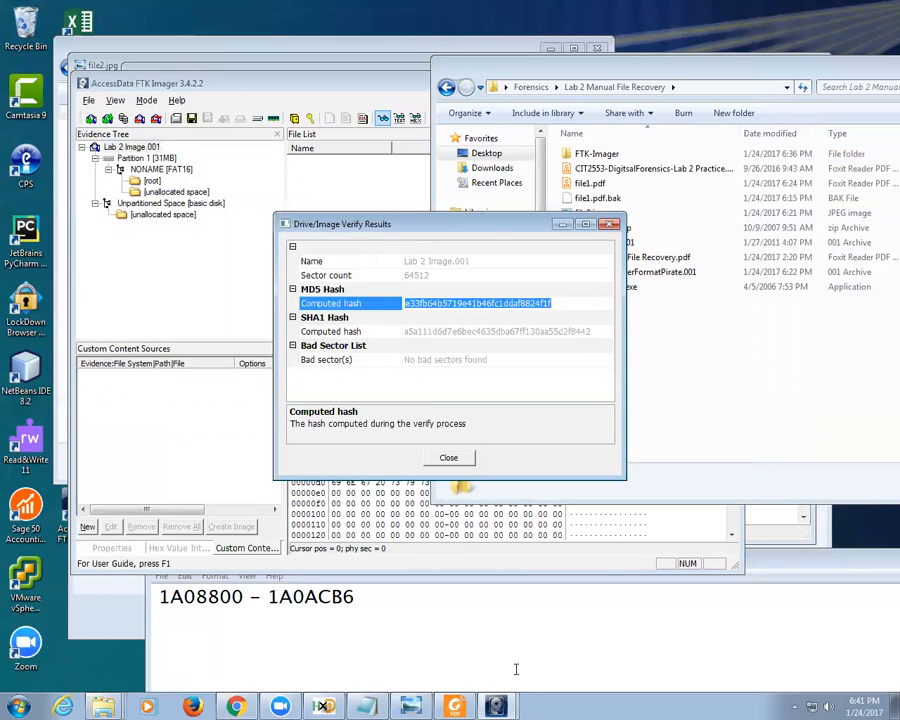
pyautogui.click(516, 666)
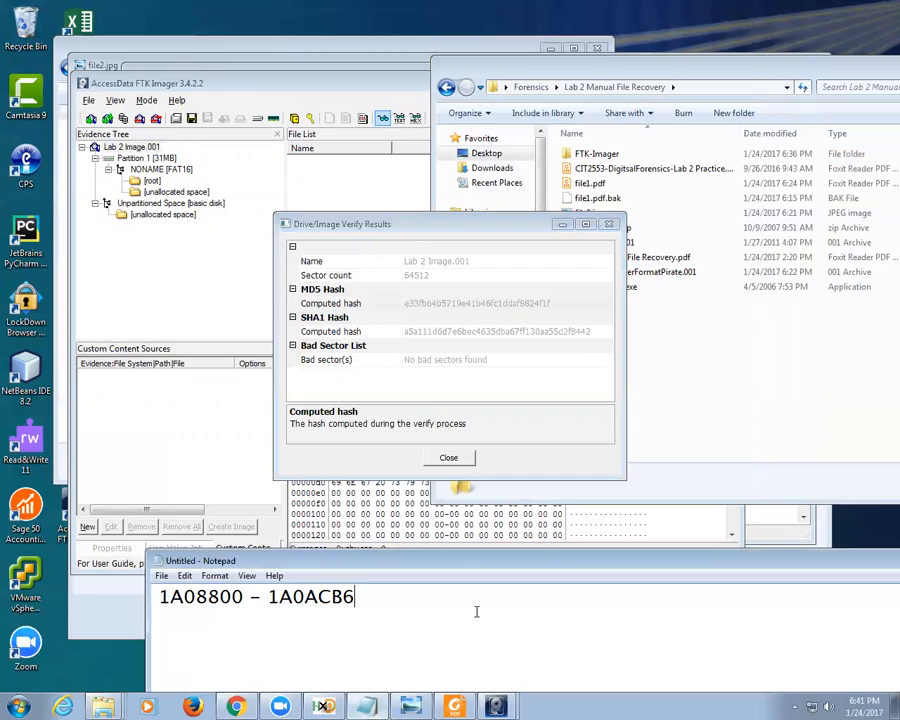
pyautogui.press('Return')
pyautogui.hotkey('ctrl', 'v')
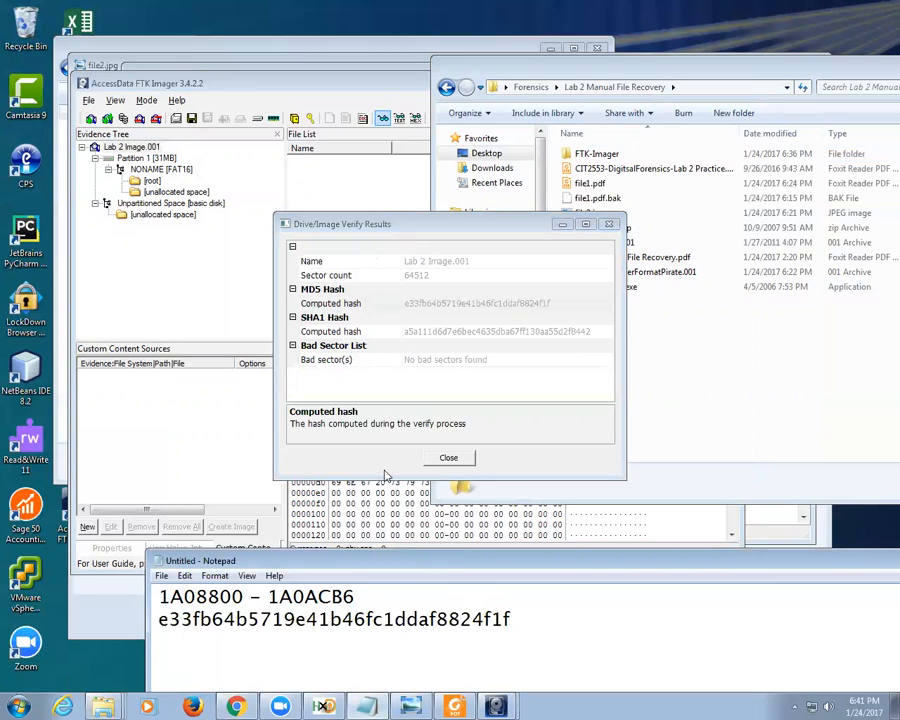
pyautogui.moveTo(416, 566); pyautogui.dragTo(418, 298)
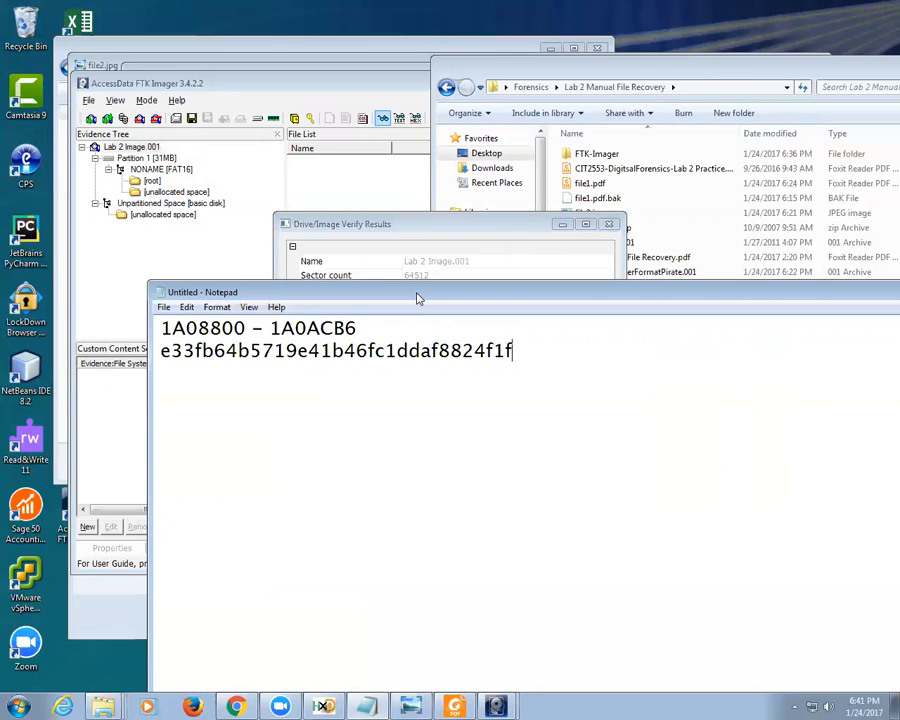
# Step: Label the Notepad hash line 'md5 -' and close the Verify Results dialog
pyautogui.click(161, 350)
pyautogui.write('md5 -')
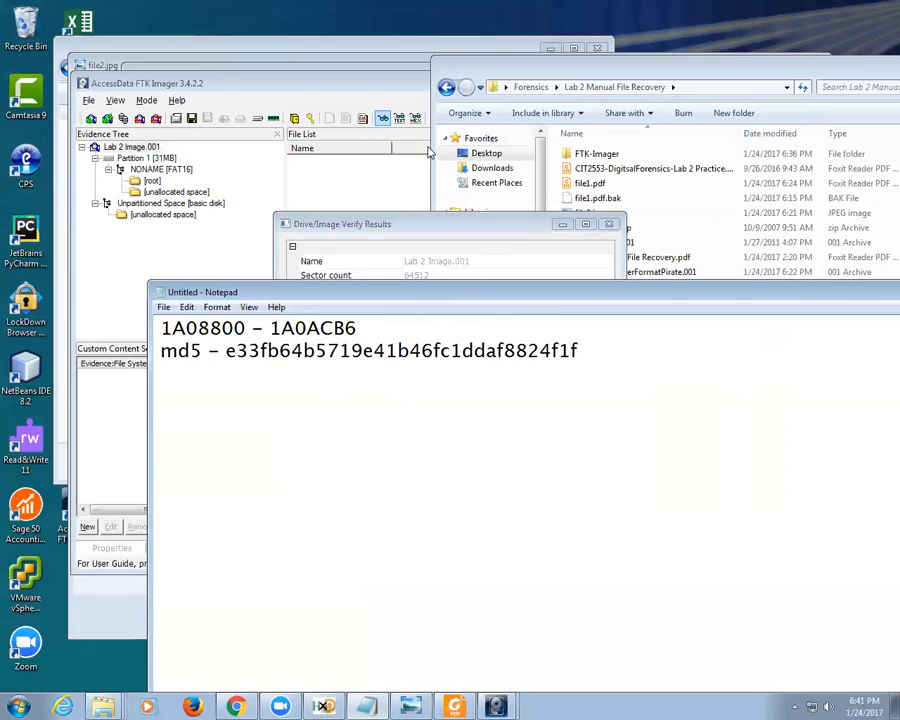
pyautogui.click(278, 152)
pyautogui.click(450, 458)
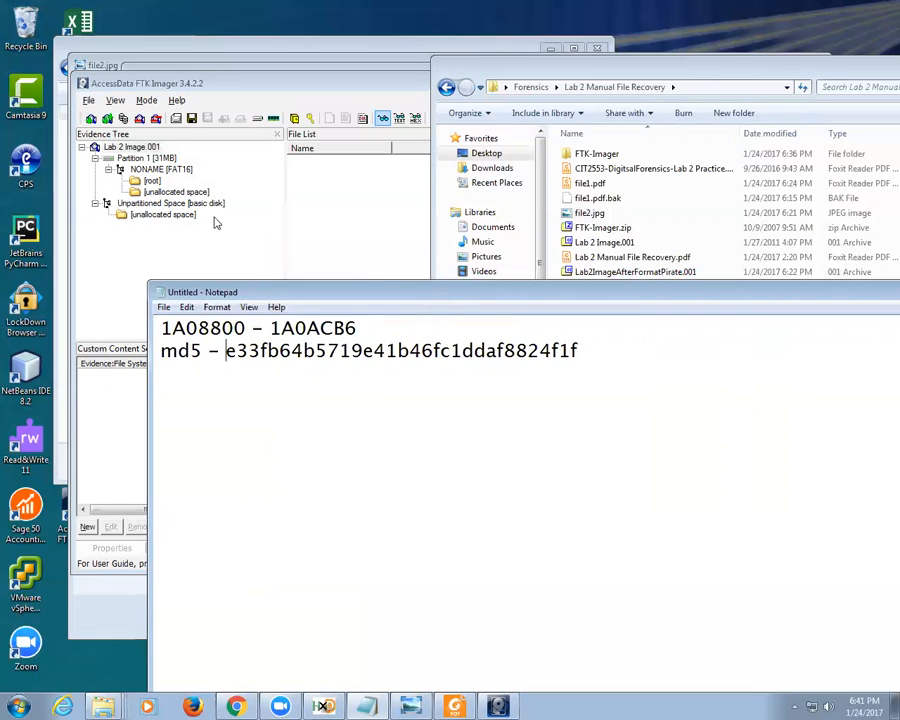
# Step: Close the FTK Imager window
pyautogui.click(97, 128)
pyautogui.click(89, 101)
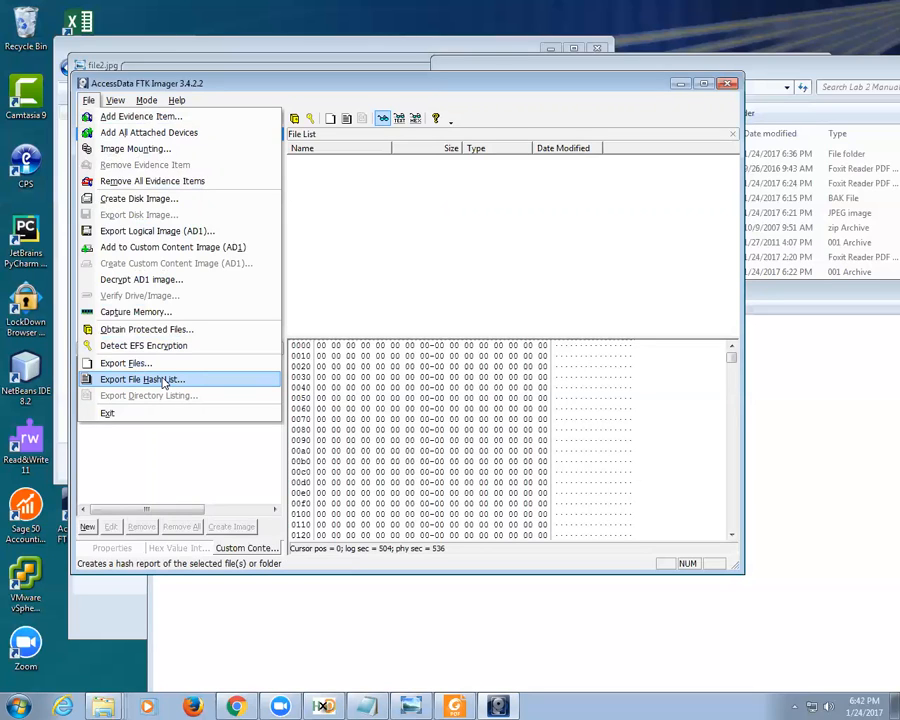
pyautogui.click(727, 84)
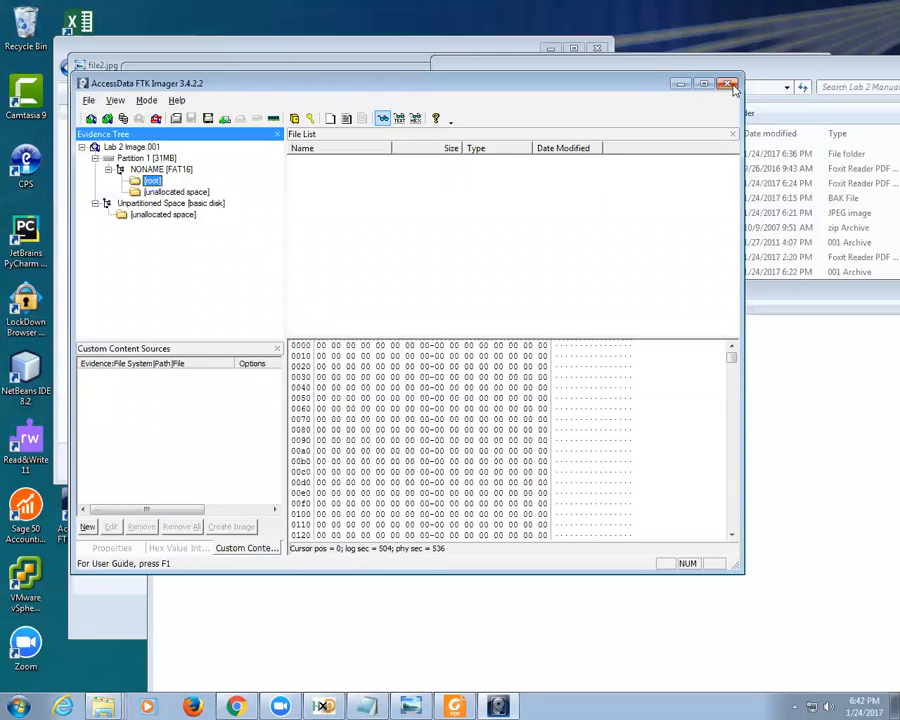
pyautogui.click(729, 85)
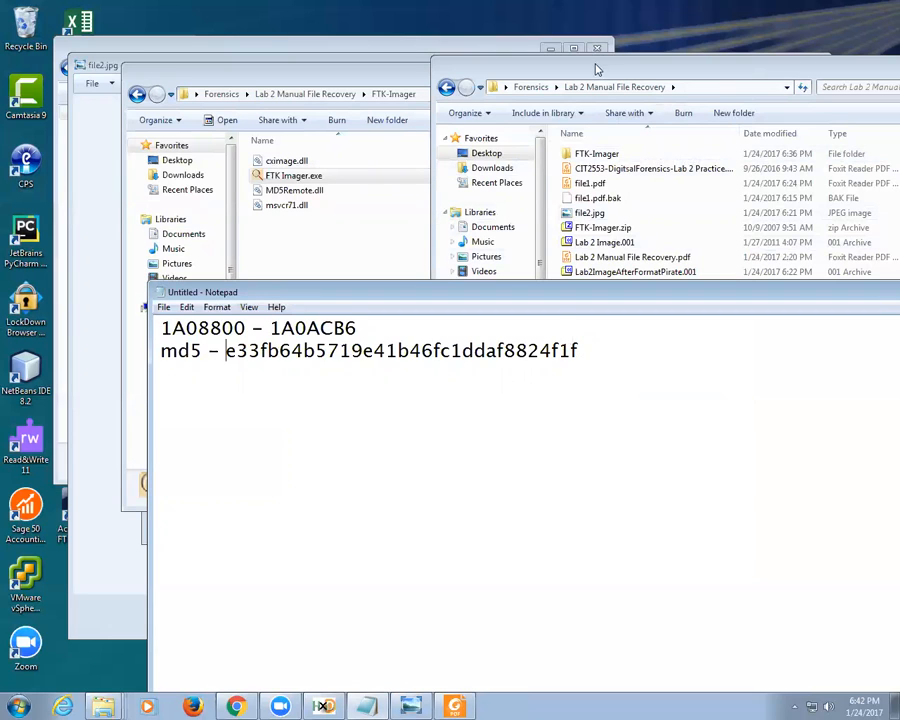
# Step: Open Command Prompt in the Lab 2 Manual File Recovery folder by typing cmd in Explorer's address bar
pyautogui.click(595, 78)
pyautogui.moveTo(595, 78); pyautogui.dragTo(427, 35)
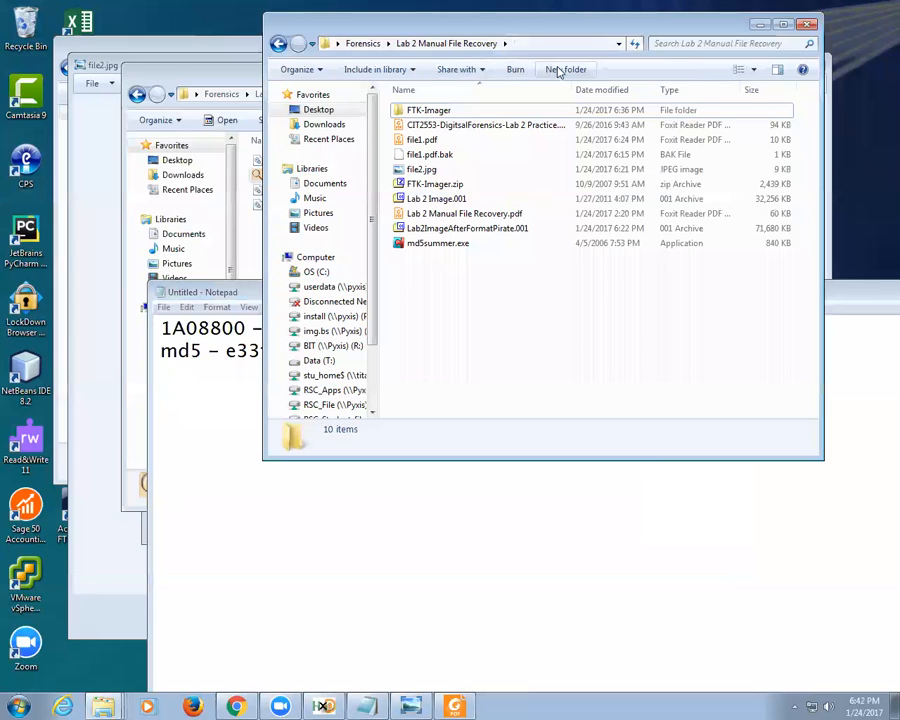
pyautogui.click(535, 55)
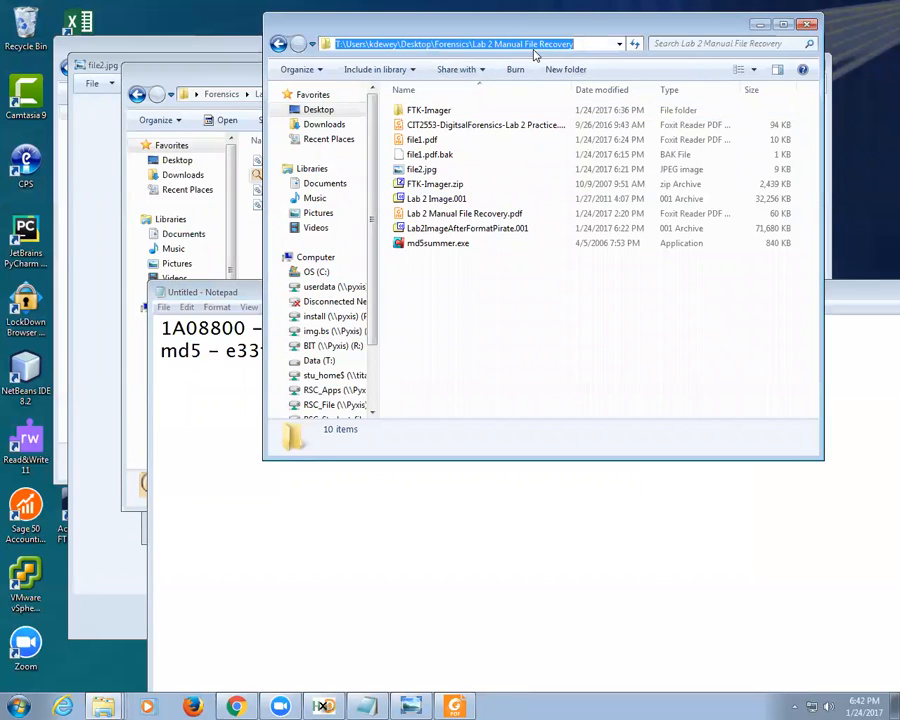
pyautogui.click(588, 265)
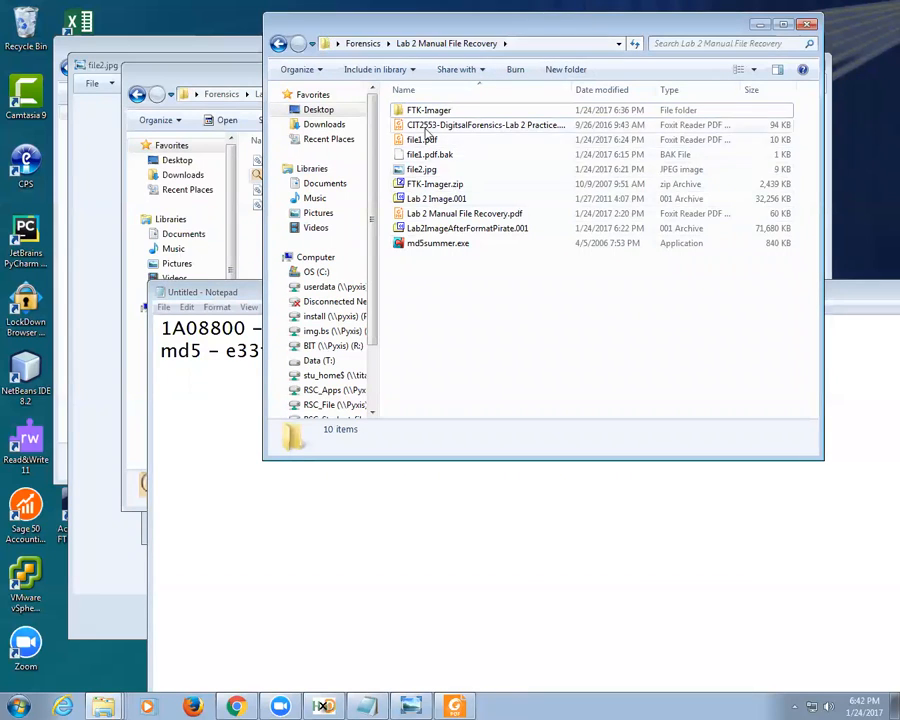
pyautogui.click(541, 44)
pyautogui.write('cmd')
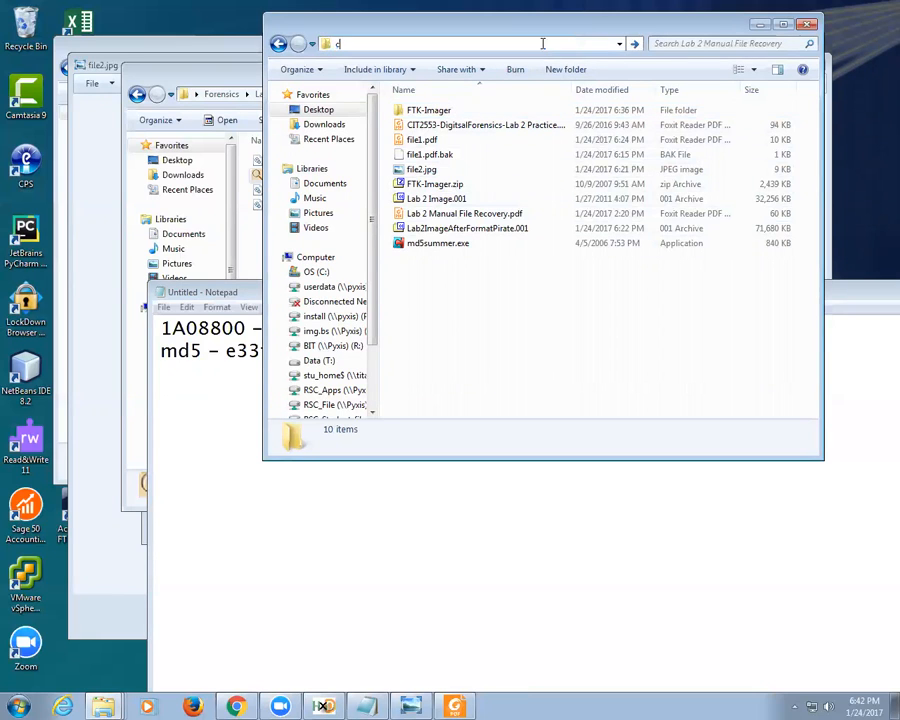
pyautogui.press('Return')
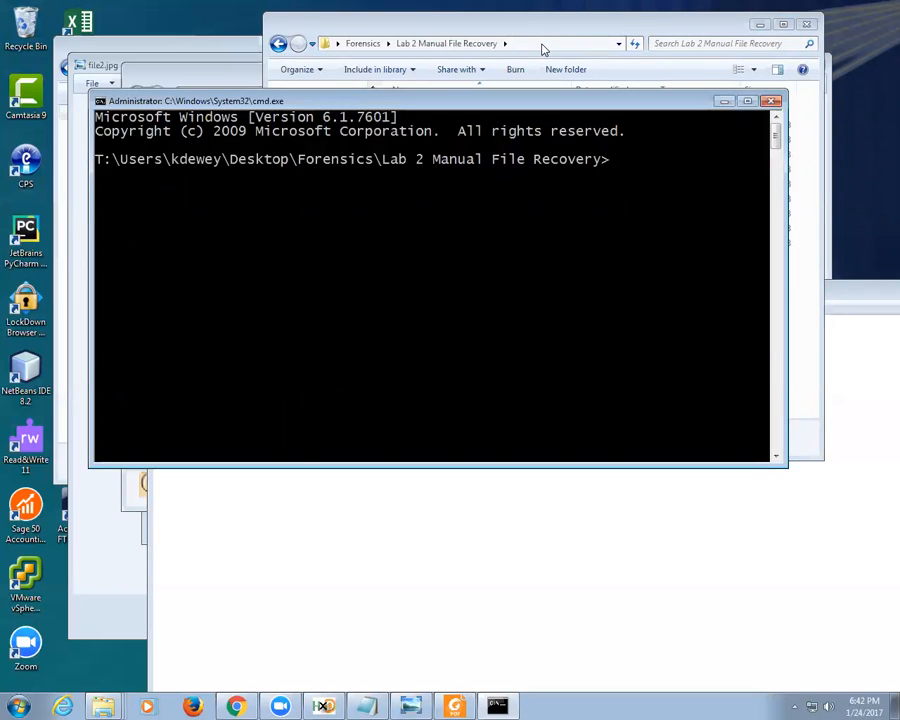
# Step: Run md5summer "Lab 2 Image.001" and dismiss the file-association prompt and access violation error
pyautogui.moveTo(468, 101); pyautogui.dragTo(550, 267)
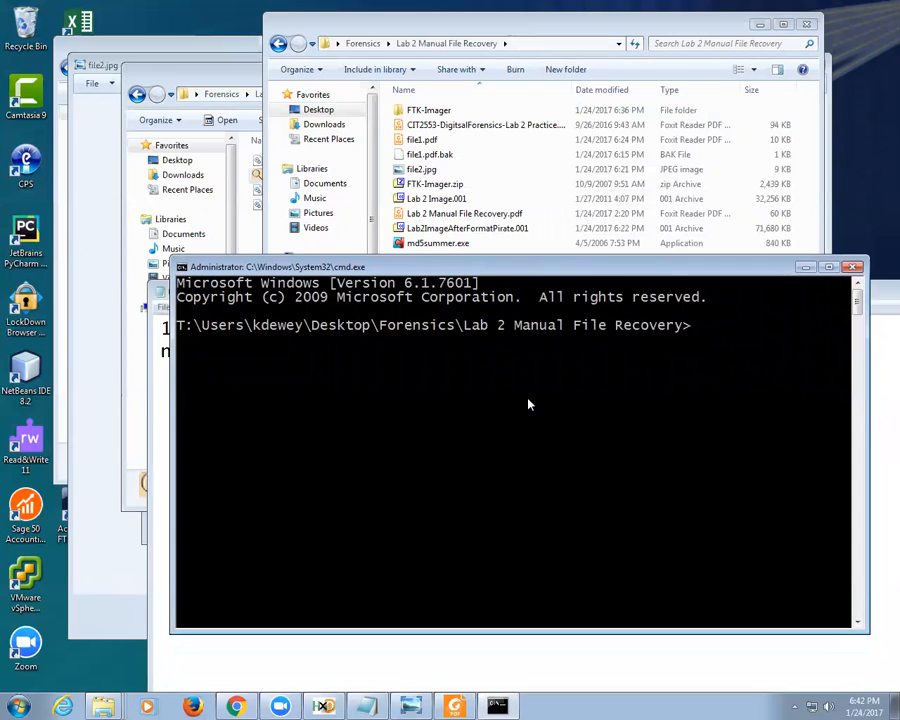
pyautogui.write('md5summer ')
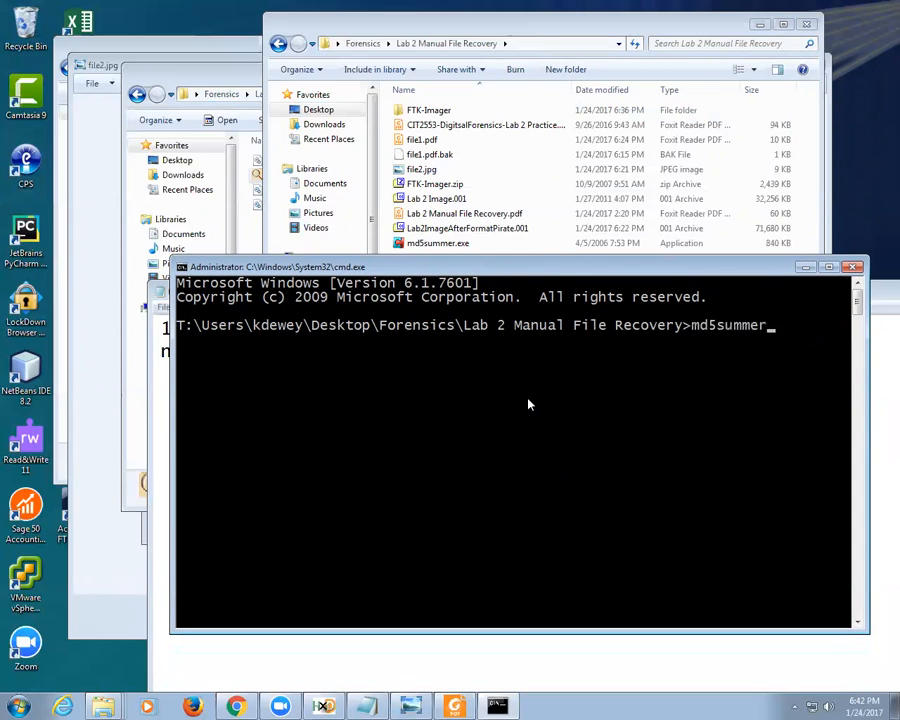
pyautogui.write('"Lab2')
pyautogui.press('BackSpace')
pyautogui.write('2 Image.001"')
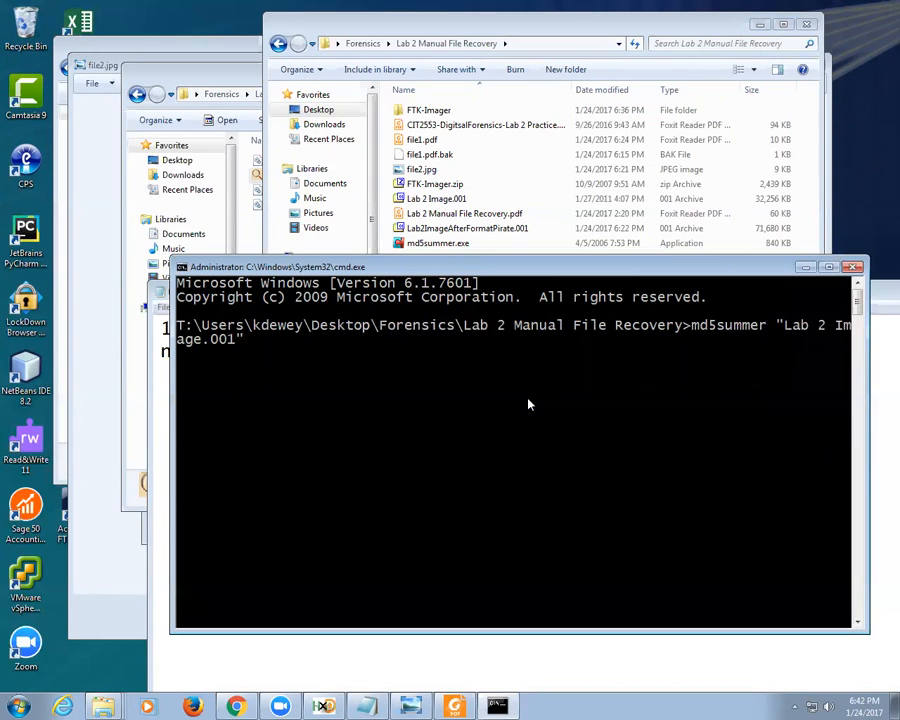
pyautogui.press('Return')
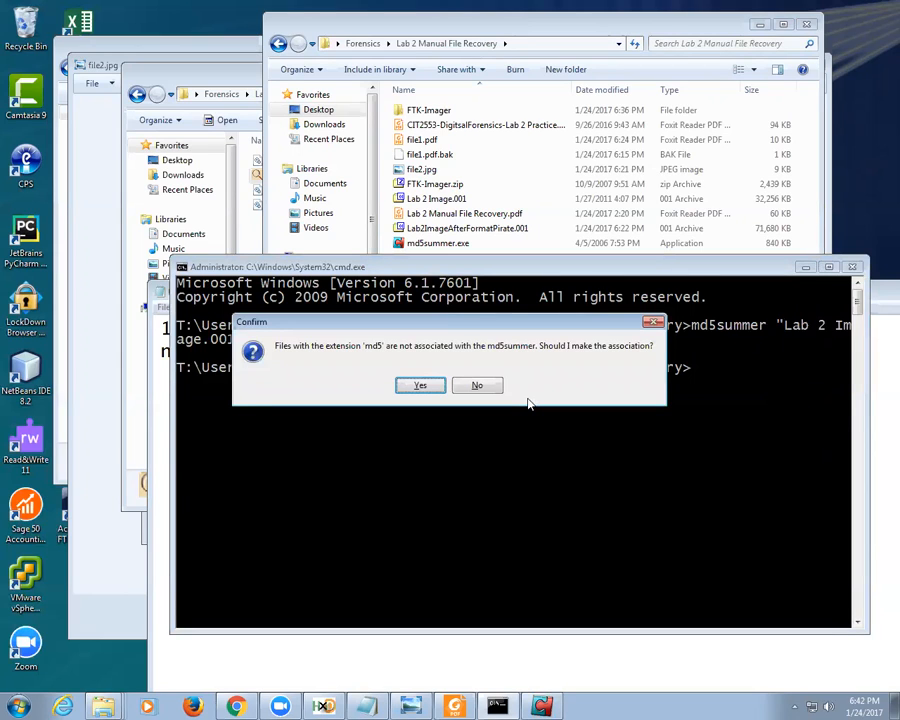
pyautogui.press('Return')
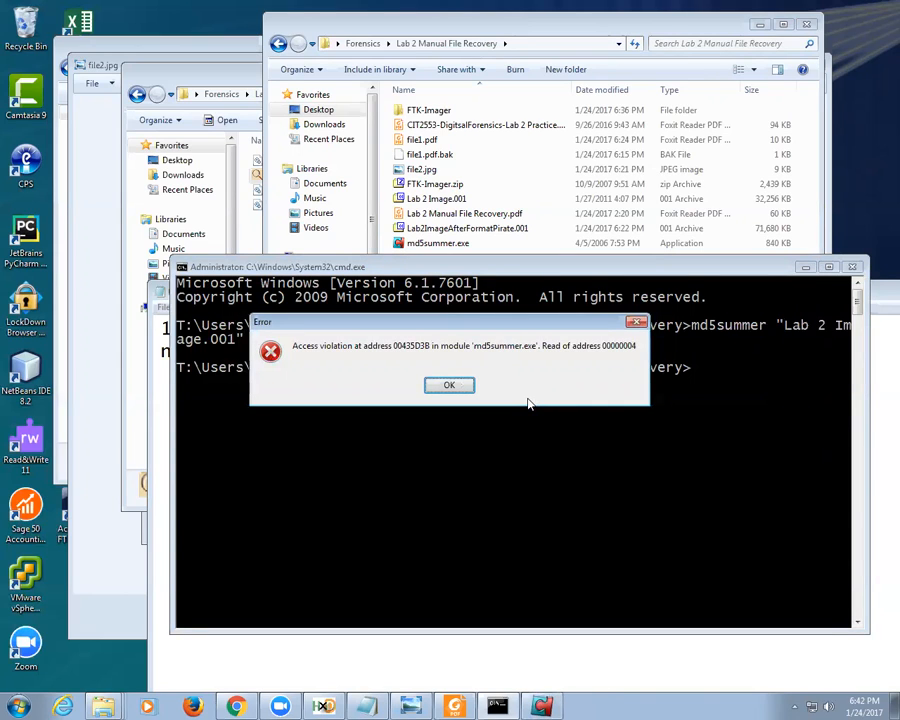
pyautogui.press('Return')
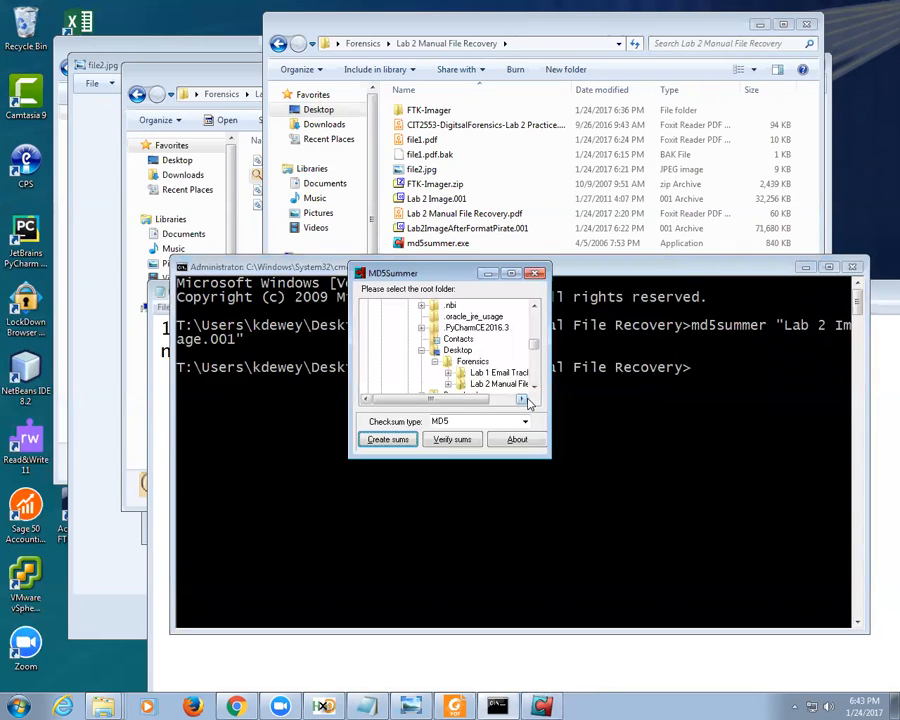
# Step: Choose Lab 2 Manual File Recovery as MD5Summer's root folder and start creating sums
pyautogui.click(389, 440)
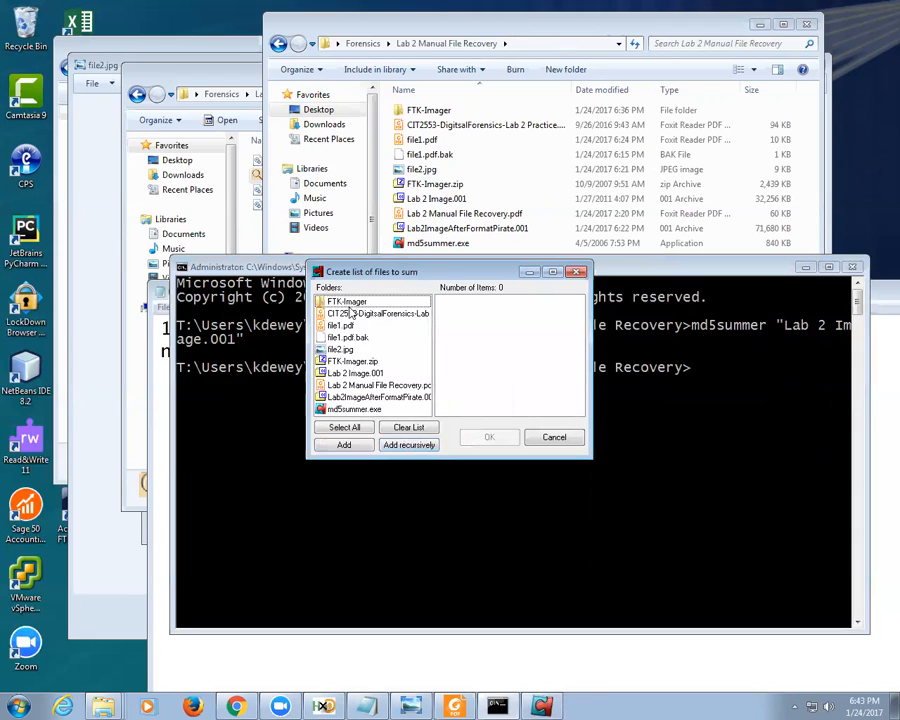
pyautogui.click(541, 432)
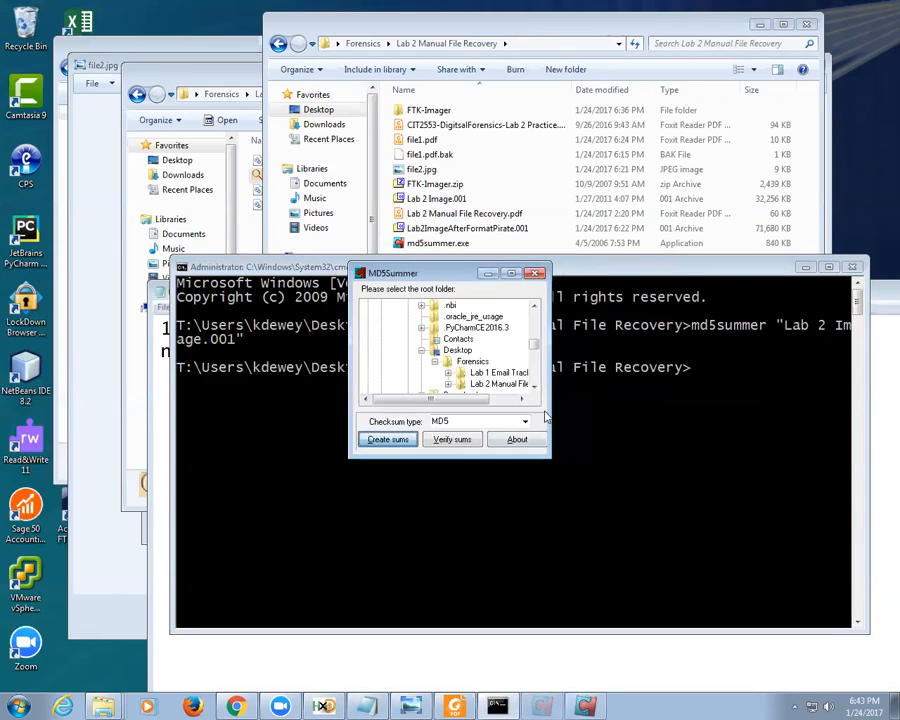
pyautogui.doubleClick(493, 383)
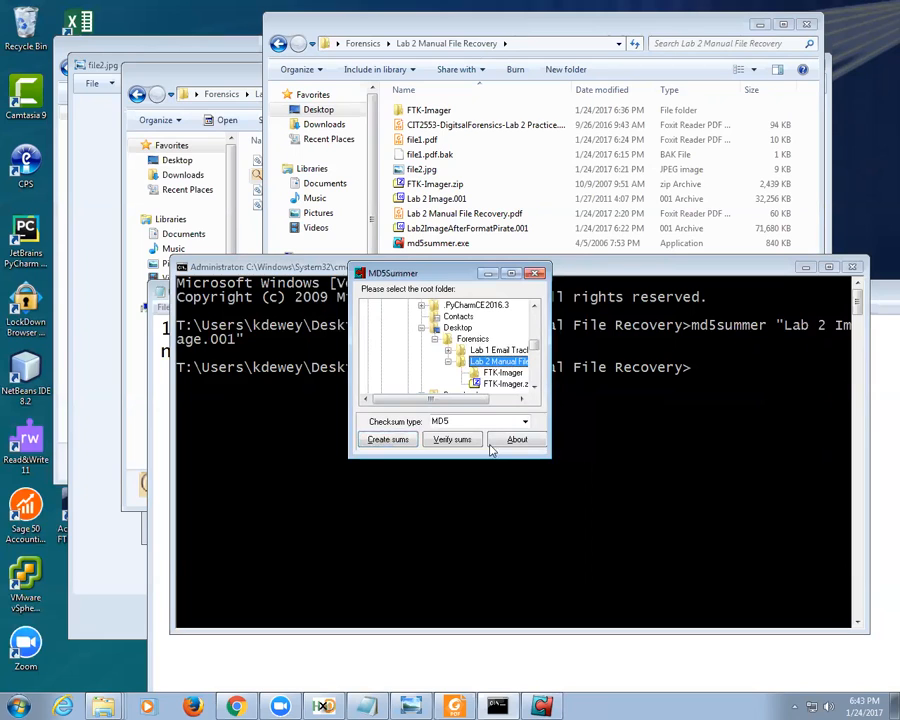
pyautogui.click(390, 440)
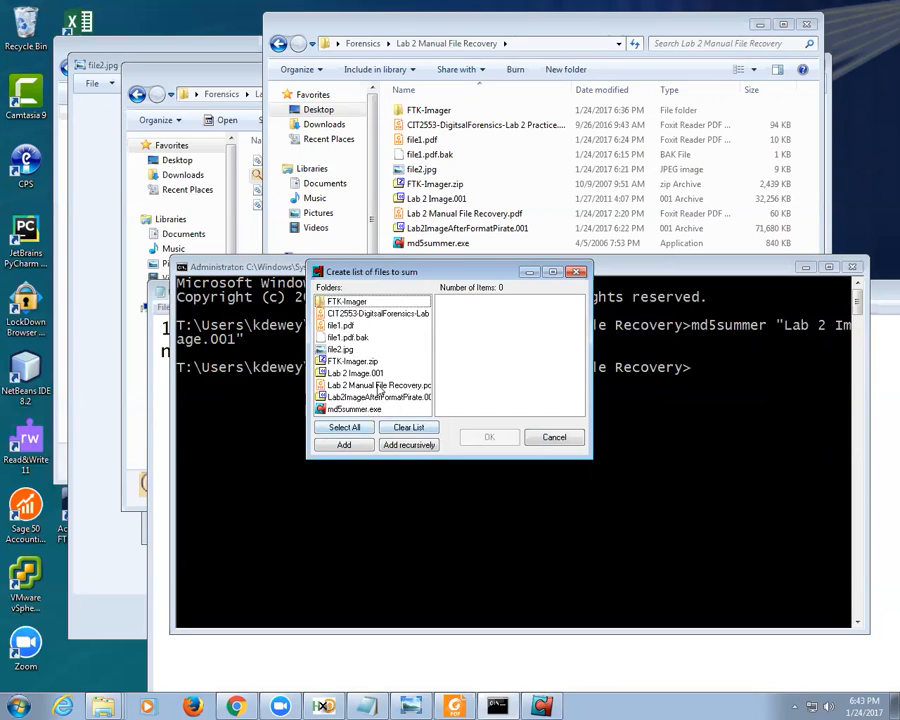
pyautogui.click(545, 214)
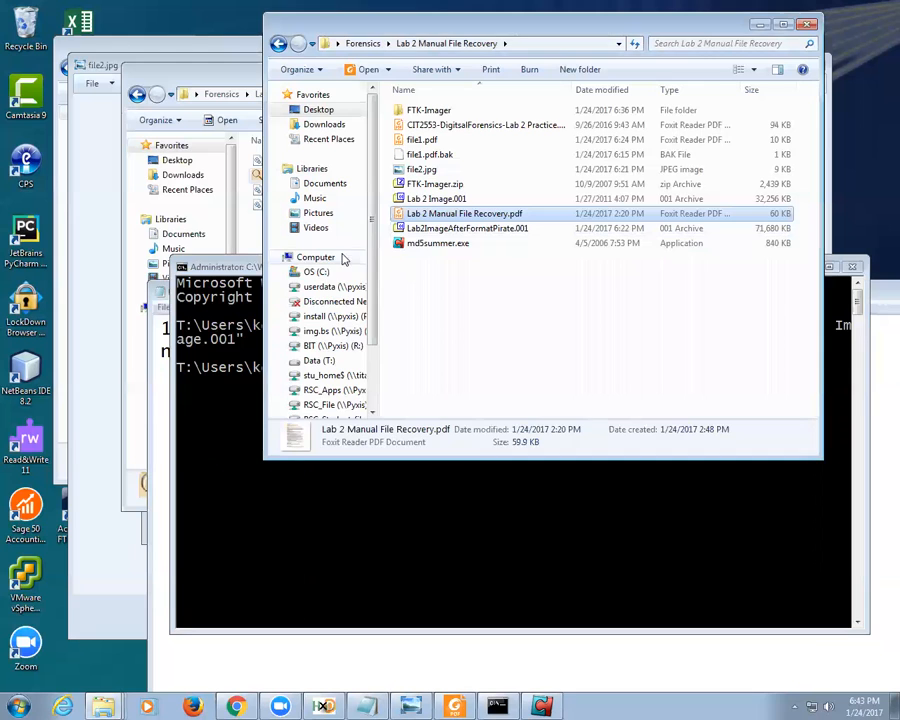
pyautogui.click(257, 279)
pyautogui.moveTo(550, 268); pyautogui.dragTo(540, 330)
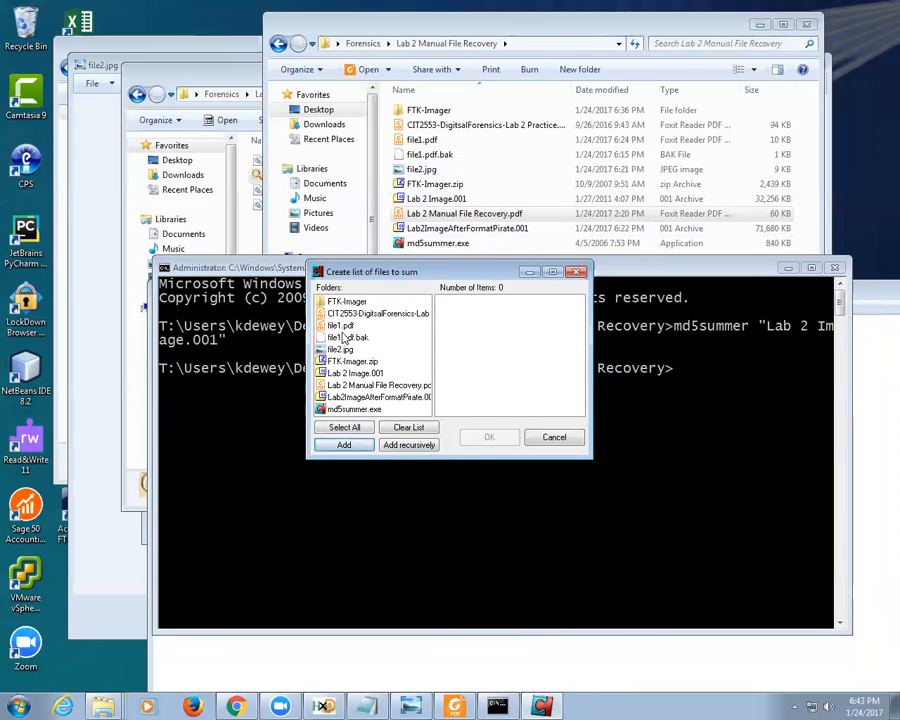
# Step: Hash Lab 2 Image.001 and save the result as Lab 2 Image.md5 in the folder
pyautogui.click(367, 374)
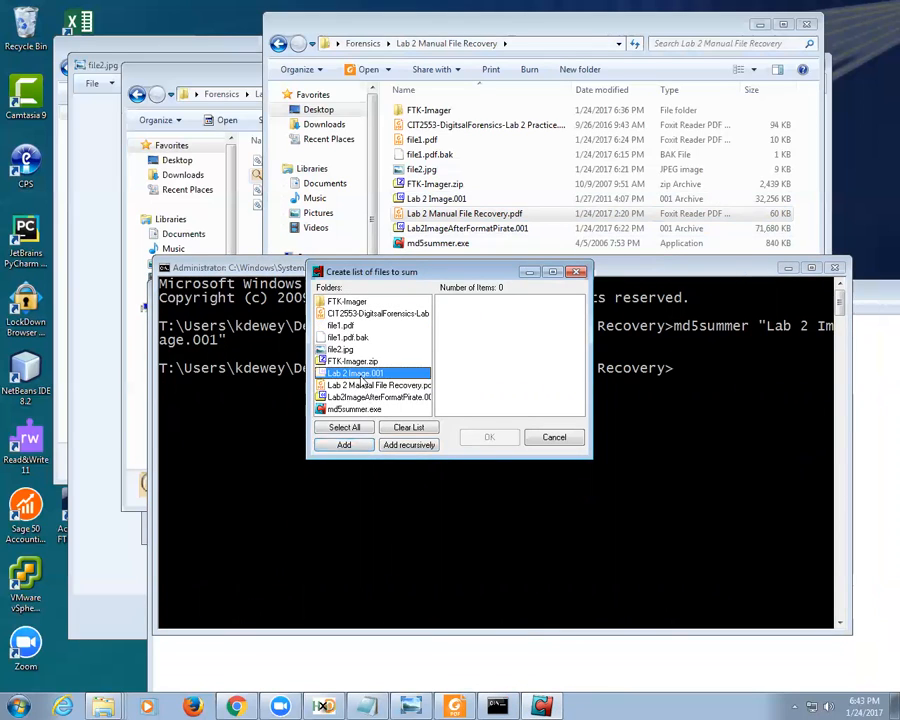
pyautogui.click(352, 444)
pyautogui.click(490, 437)
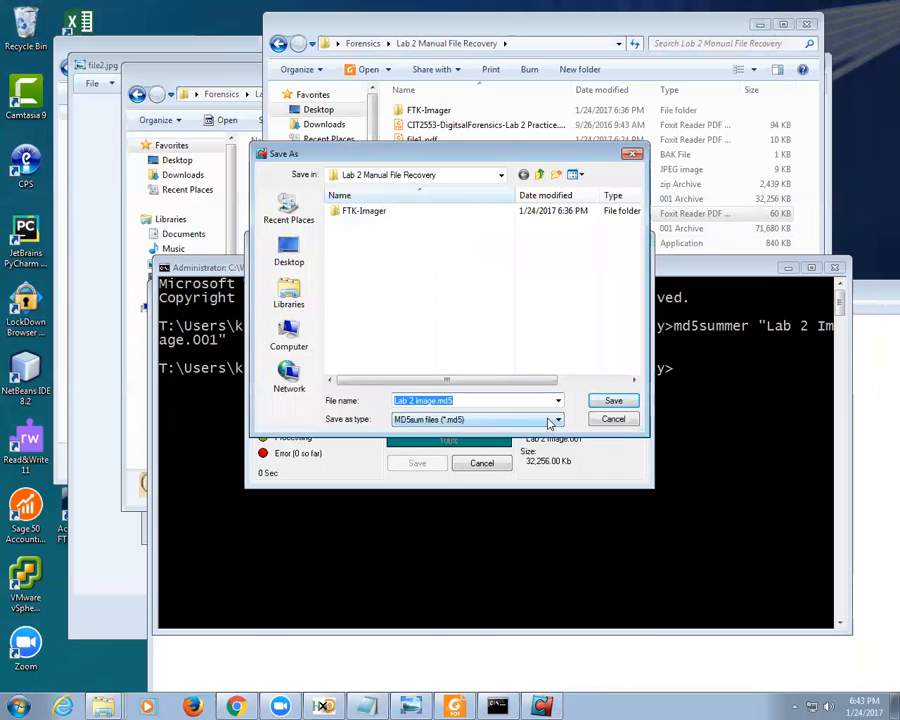
pyautogui.click(607, 401)
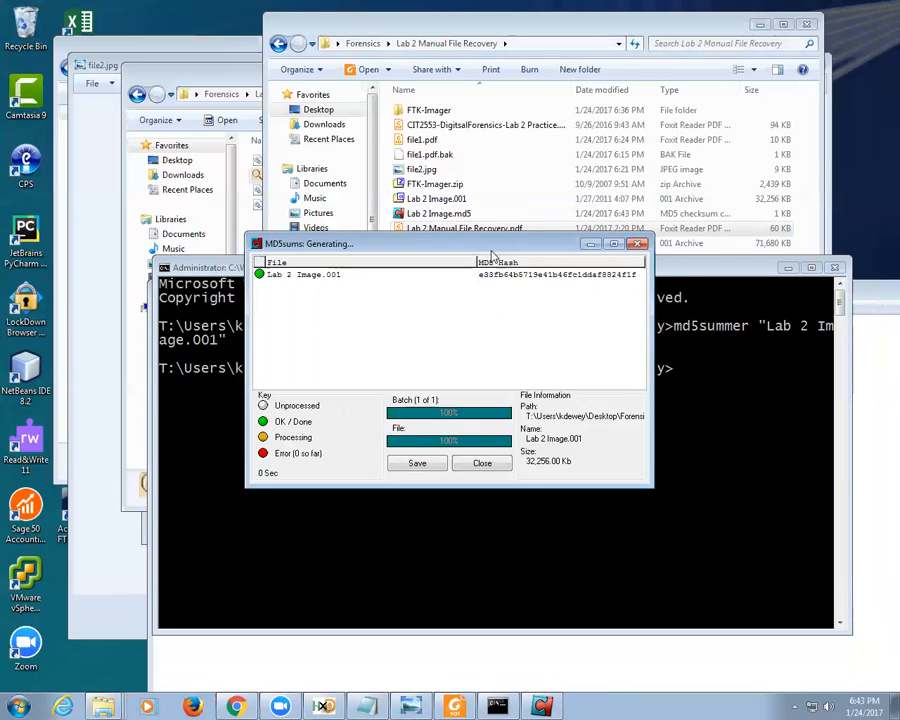
pyautogui.click(636, 644)
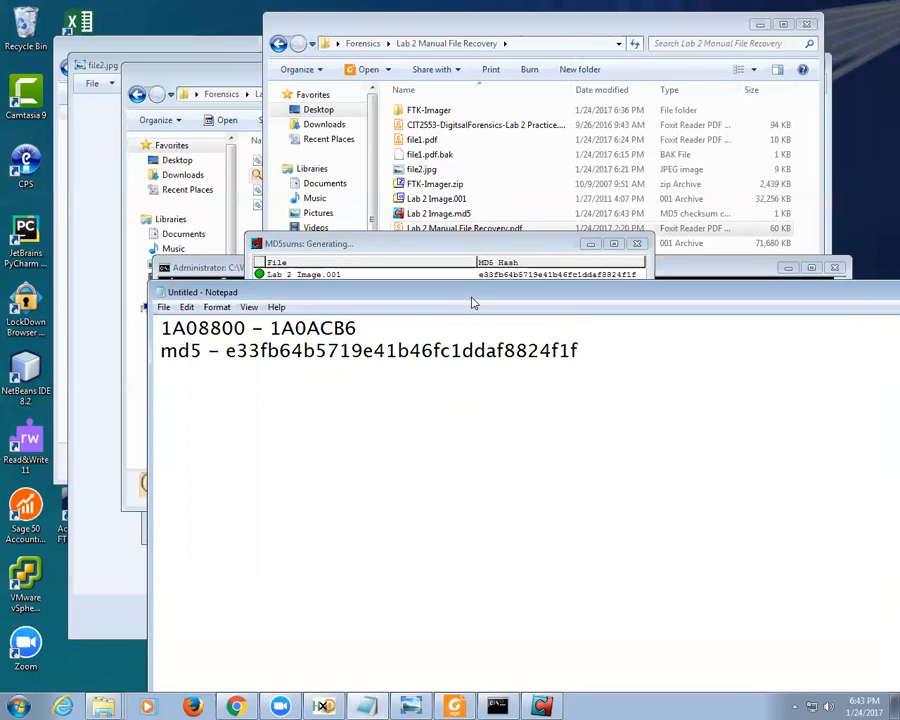
pyautogui.moveTo(473, 303); pyautogui.dragTo(603, 326)
pyautogui.click(532, 278)
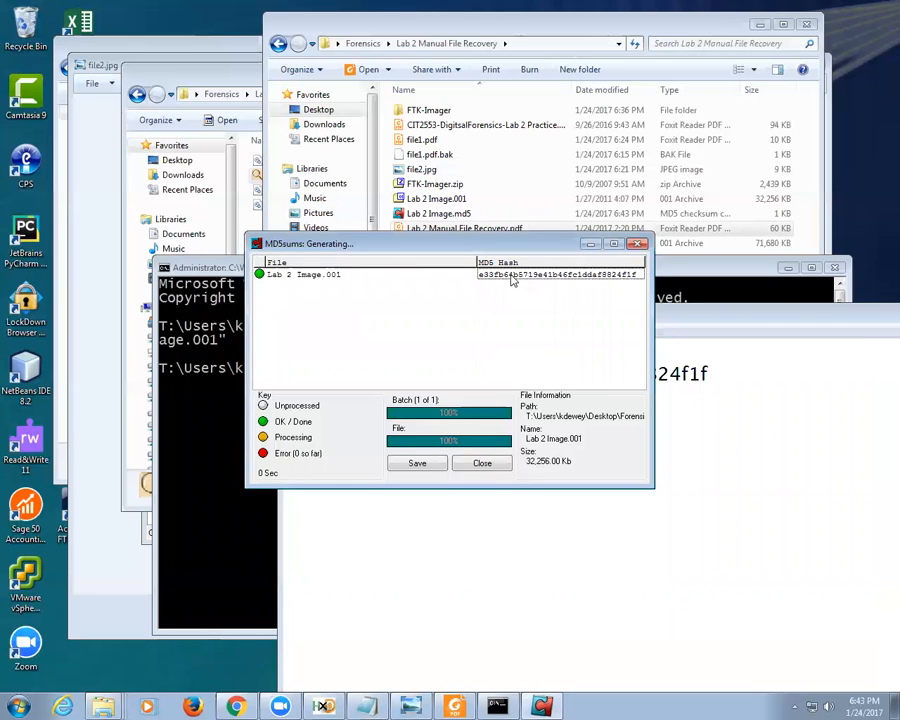
pyautogui.click(442, 215)
# Step: Open Lab 2 Image.md5 with TextPad 8 via Open with
pyautogui.rightClick(444, 216)
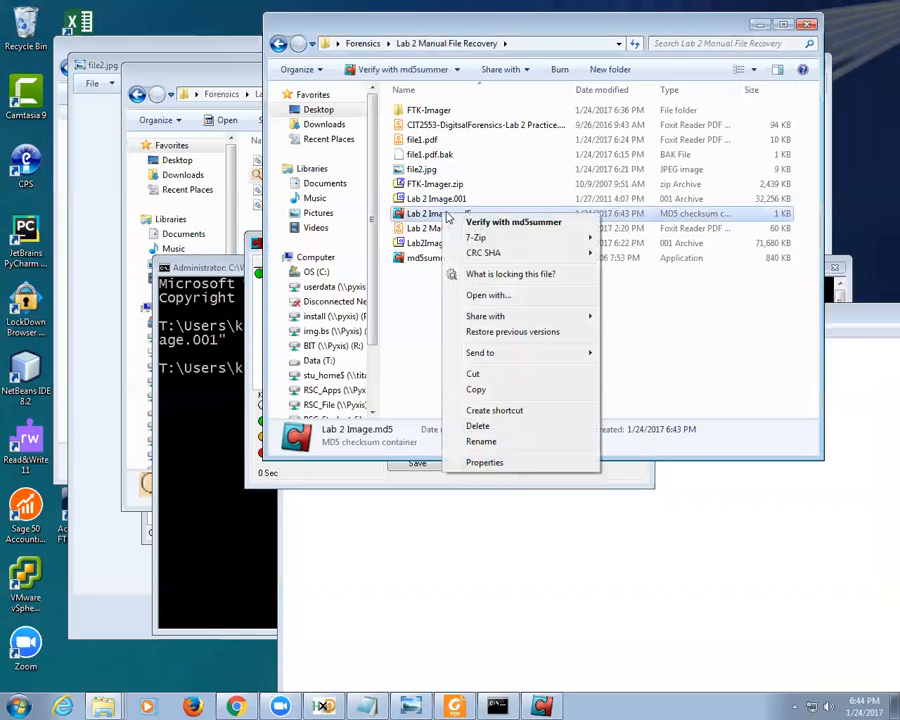
pyautogui.click(510, 298)
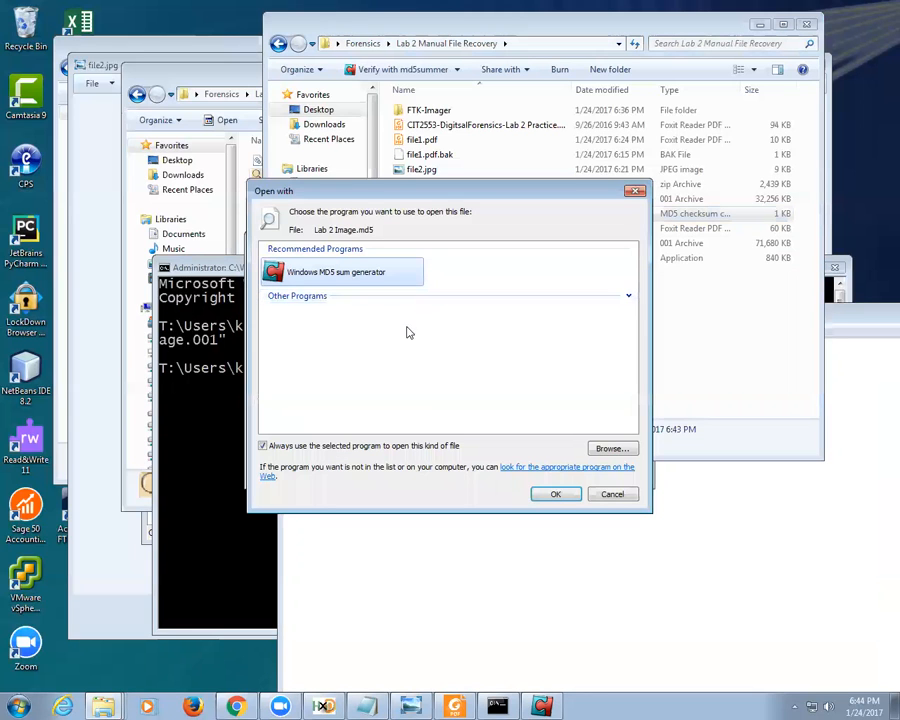
pyautogui.click(600, 448)
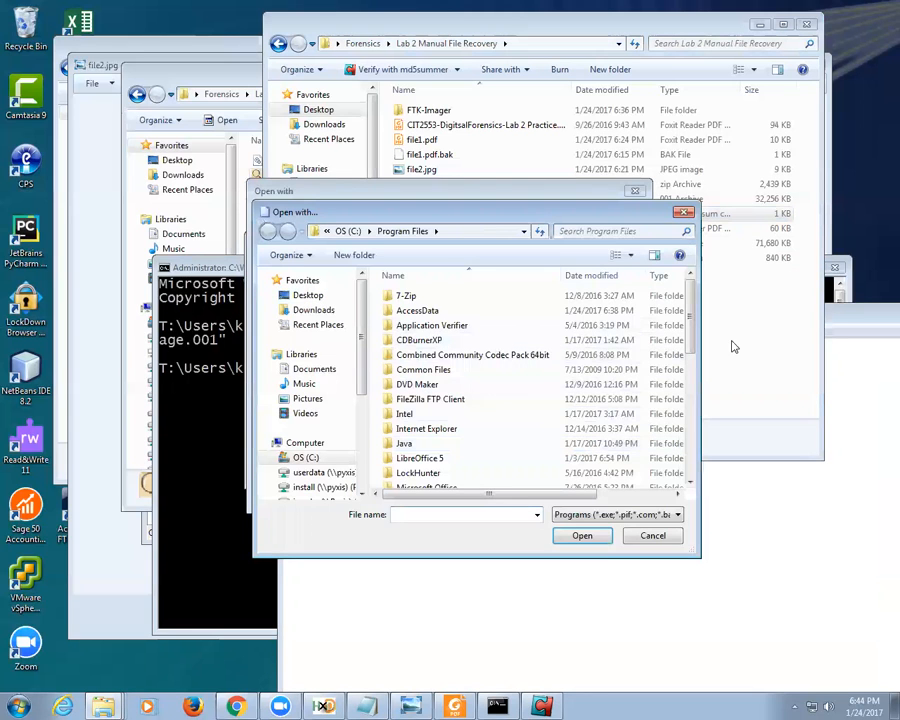
pyautogui.moveTo(688, 312); pyautogui.dragTo(694, 432)
pyautogui.doubleClick(421, 383)
pyautogui.doubleClick(418, 355)
pyautogui.click(448, 335)
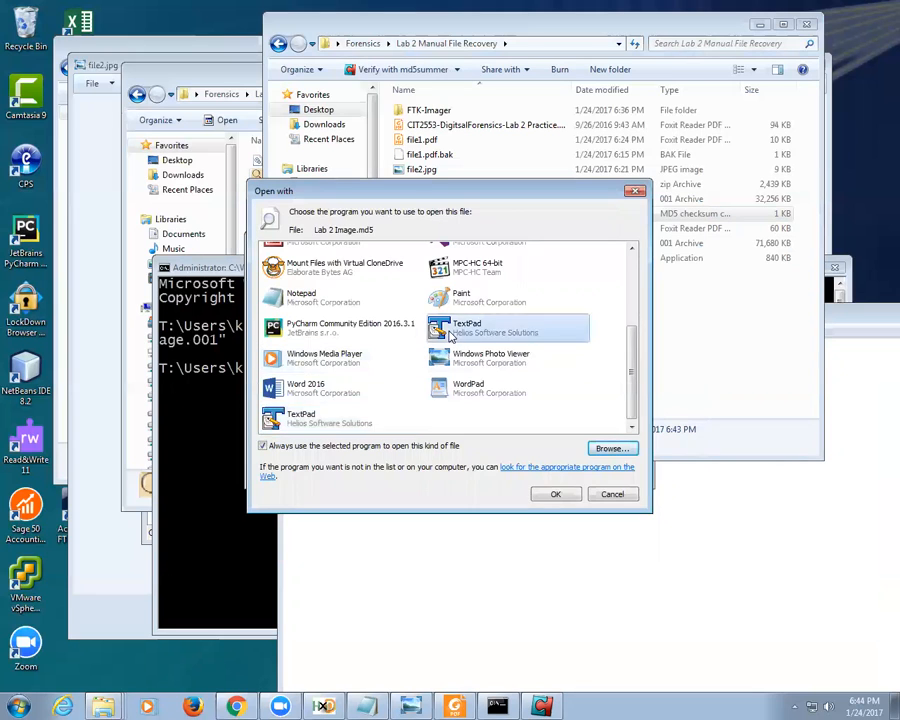
pyautogui.doubleClick(448, 335)
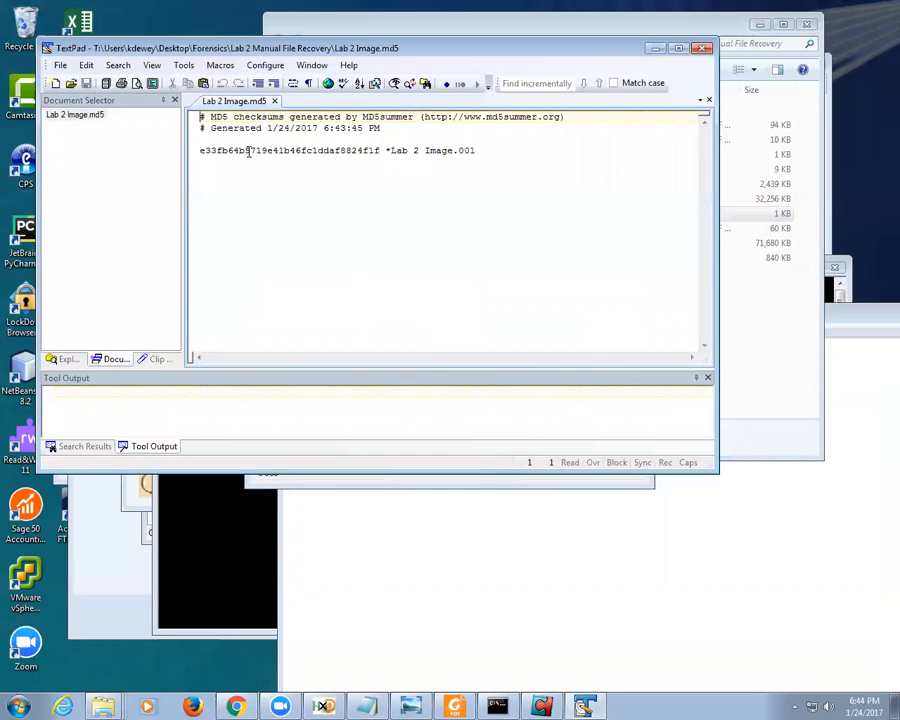
# Step: Paste the MD5Summer hash onto a new third line in Notepad to compare with the md5 line
pyautogui.doubleClick(248, 151)
pyautogui.hotkey('ctrl', 'c')
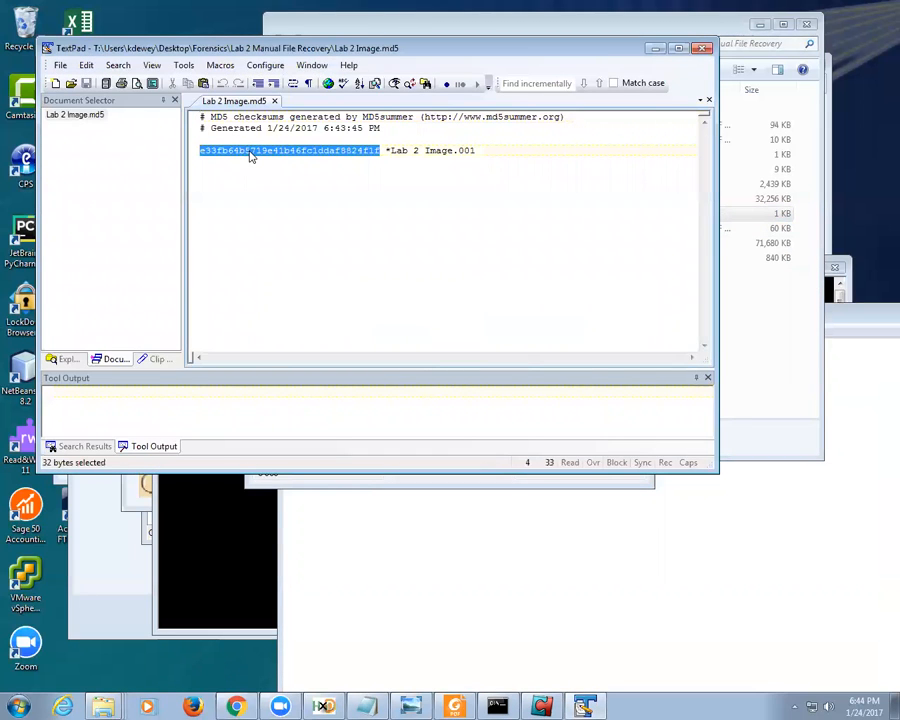
pyautogui.click(596, 498)
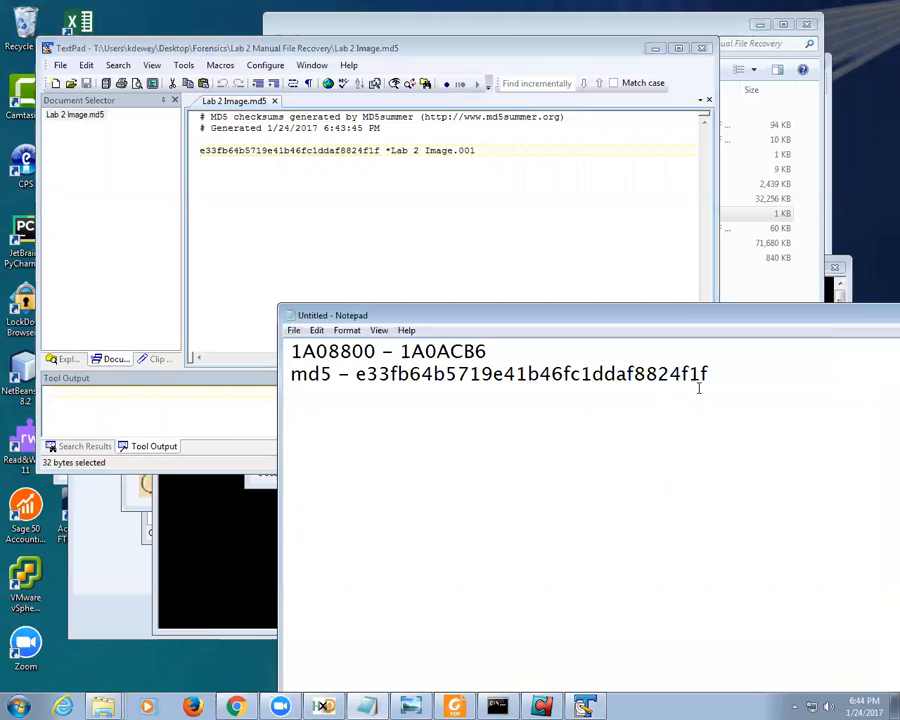
pyautogui.press('Return')
pyautogui.hotkey('ctrl', 'v')
pyautogui.press('Up')
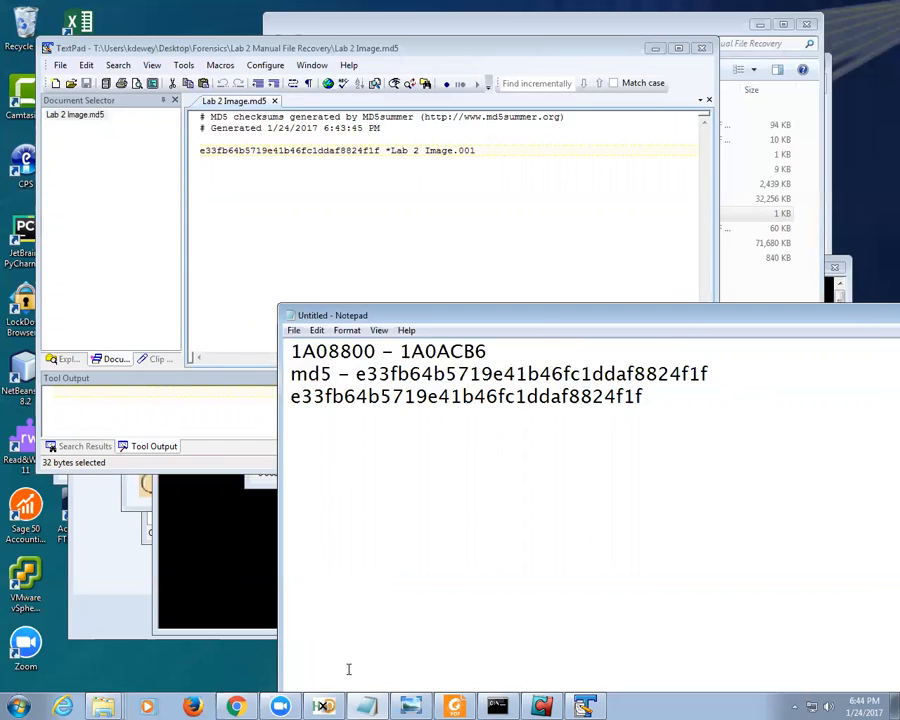
# Step: Compute the MD-5 checksum of file1.pdf in HxD via Analysis > Checksums
pyautogui.click(322, 706)
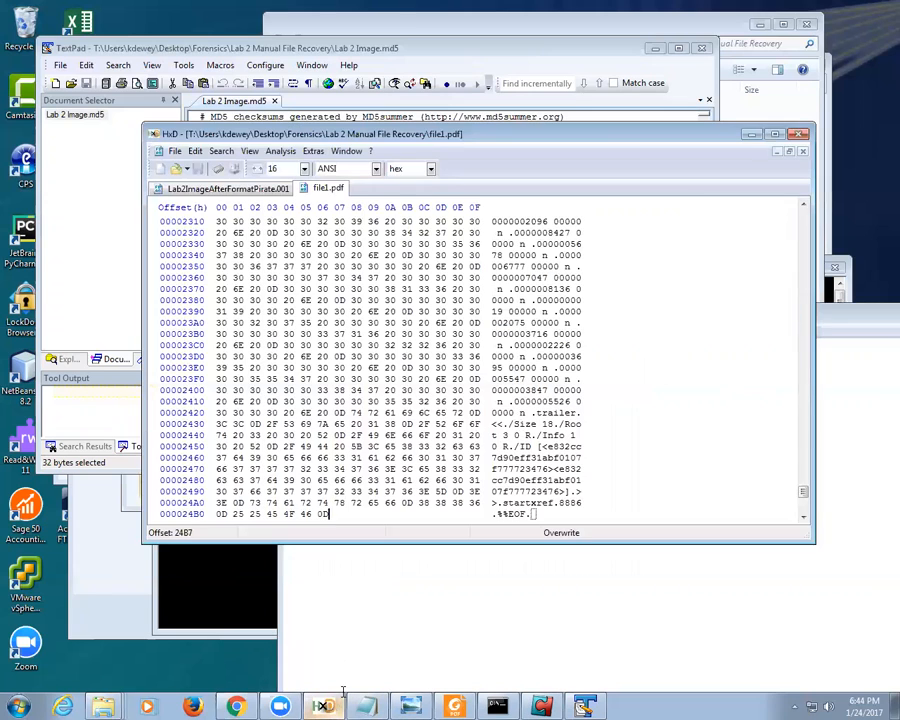
pyautogui.click(174, 152)
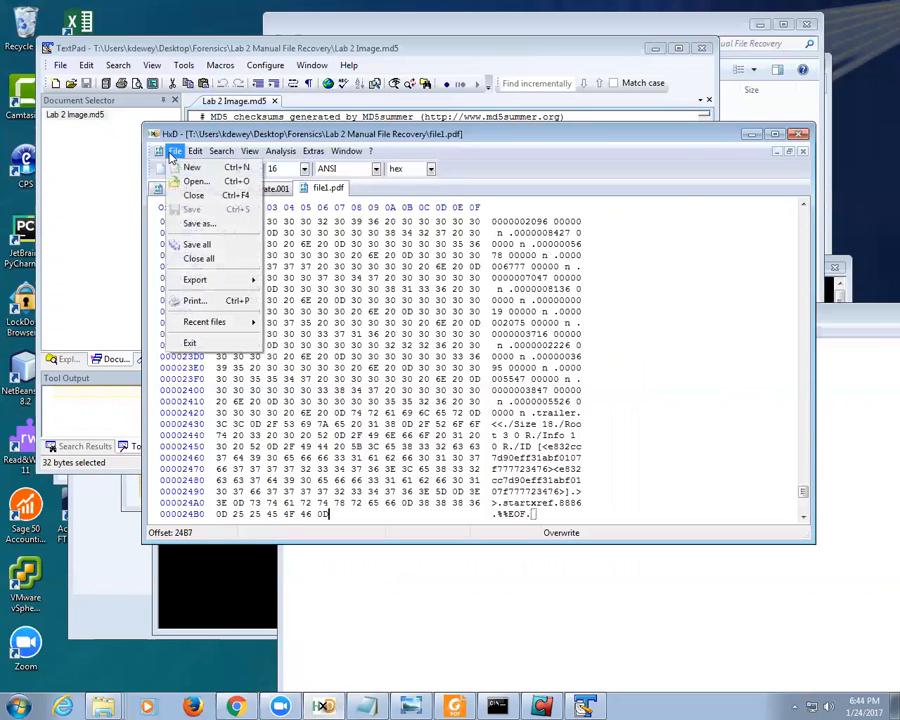
pyautogui.moveTo(195, 156)
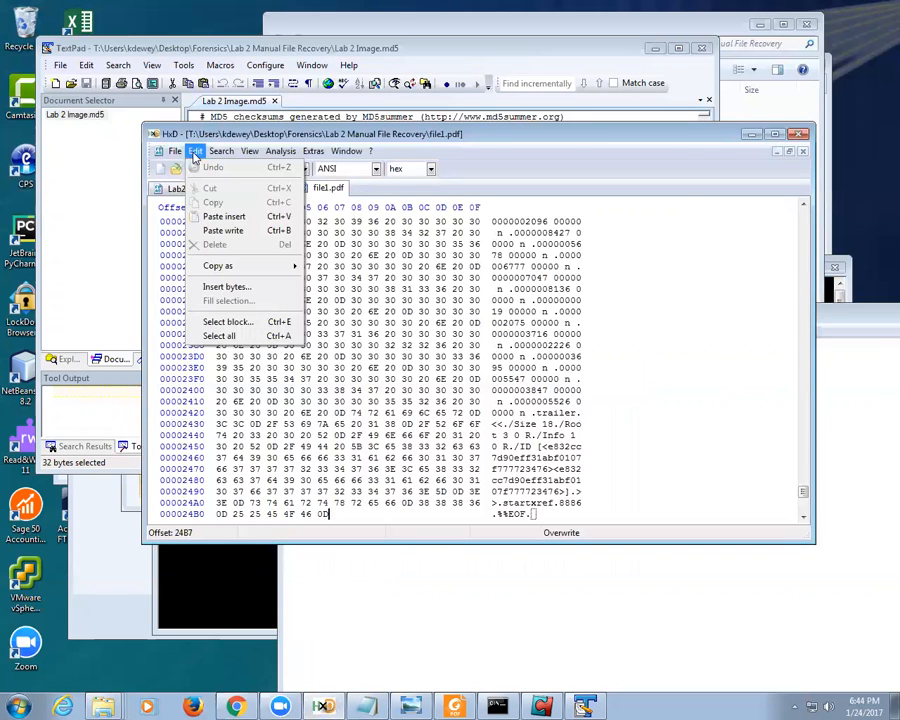
pyautogui.moveTo(272, 156)
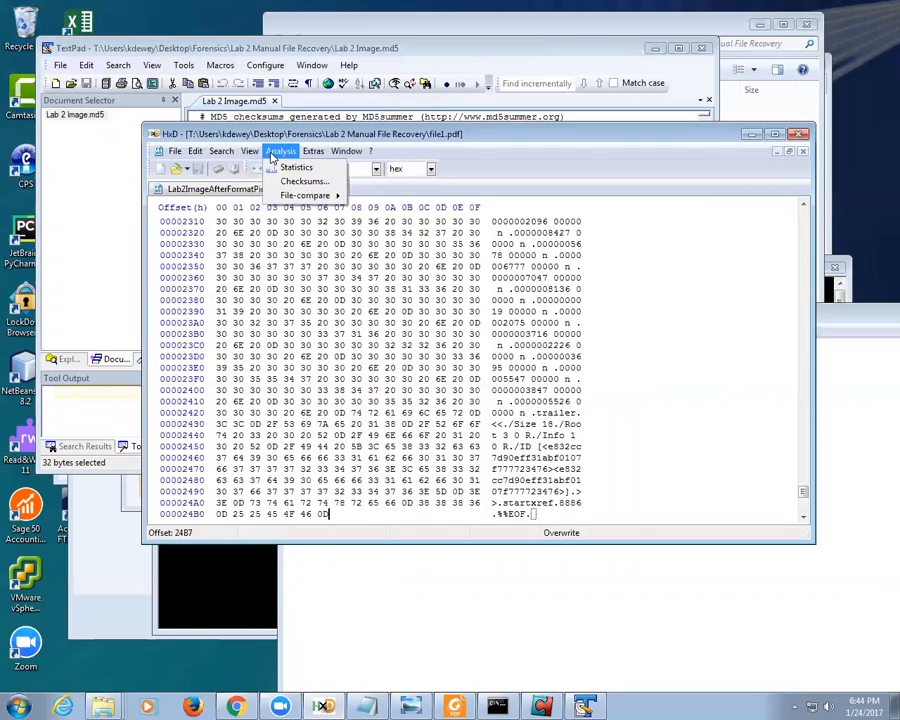
pyautogui.click(292, 180)
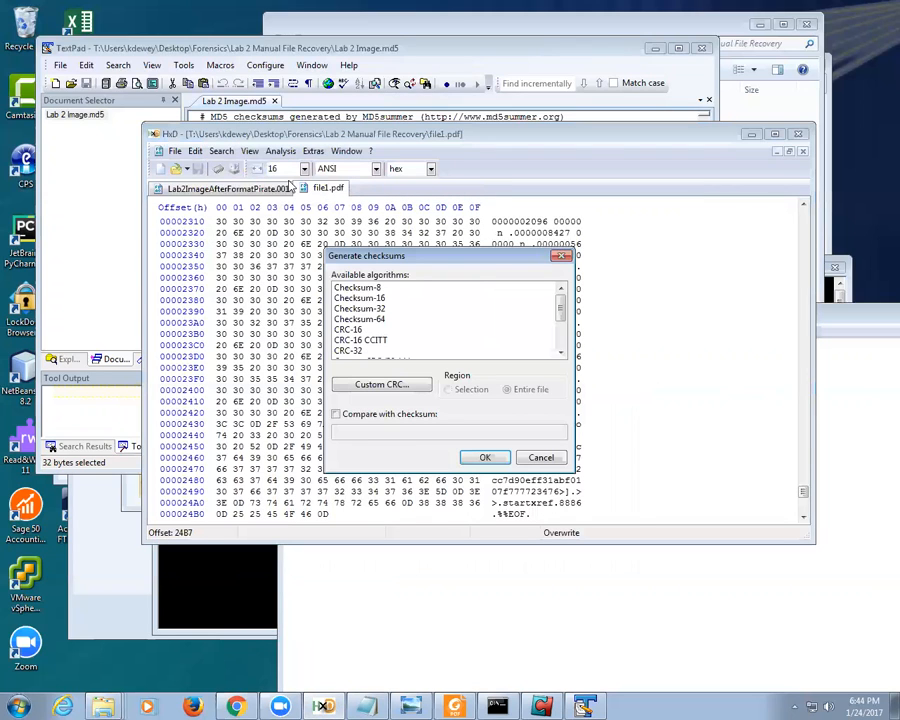
pyautogui.click(560, 333)
pyautogui.moveTo(560, 333); pyautogui.dragTo(560, 352)
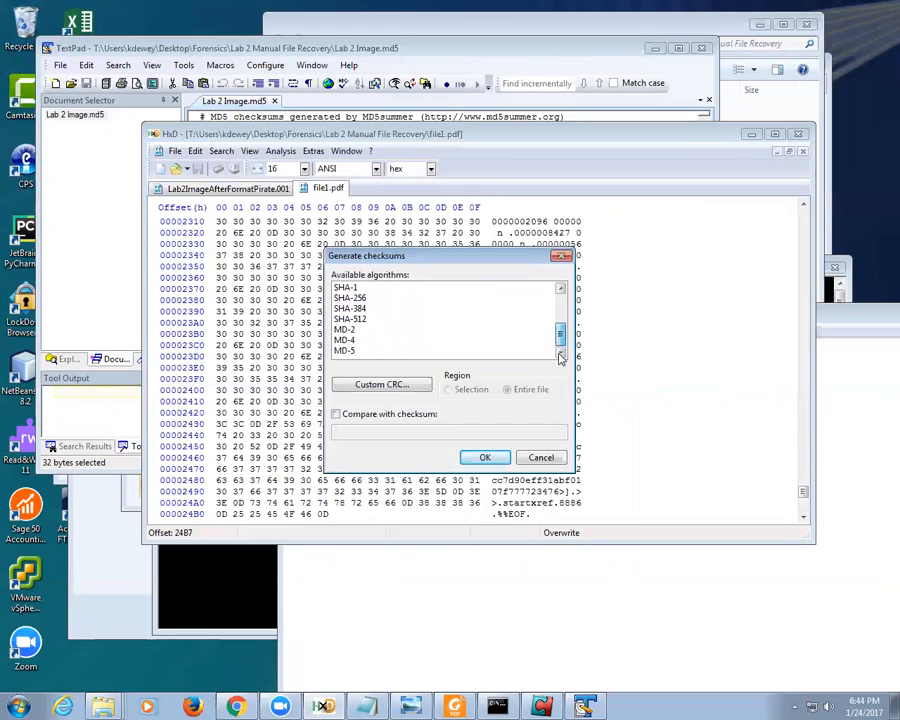
pyautogui.click(370, 351)
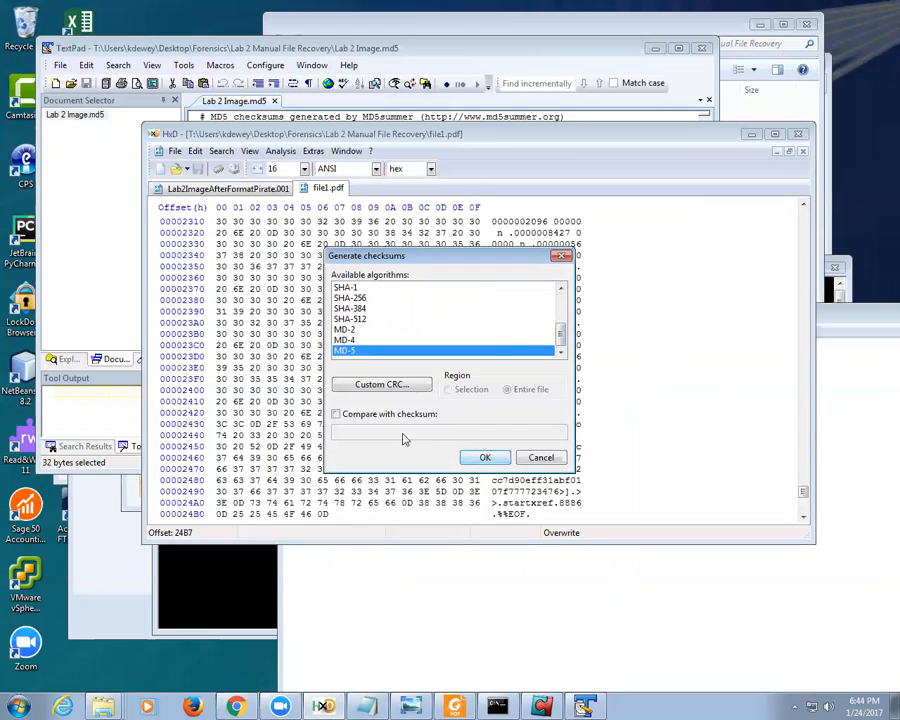
pyautogui.click(490, 460)
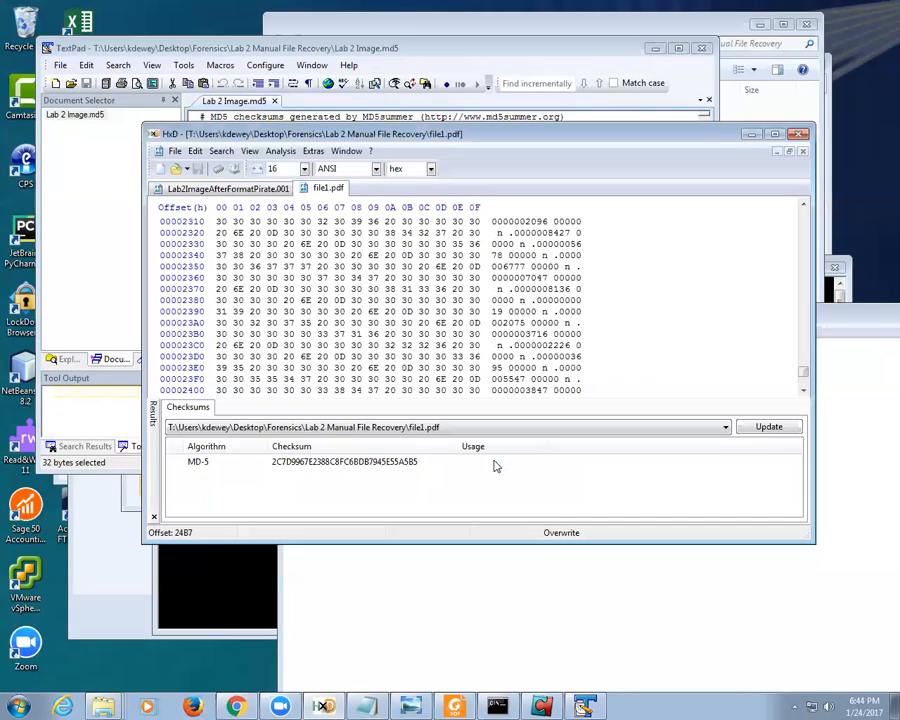
# Step: Switch to the Lab2ImageAfterFormatPirate.001 file and clear its old block selection
pyautogui.click(510, 367)
pyautogui.scroll(-5, 552, 374)
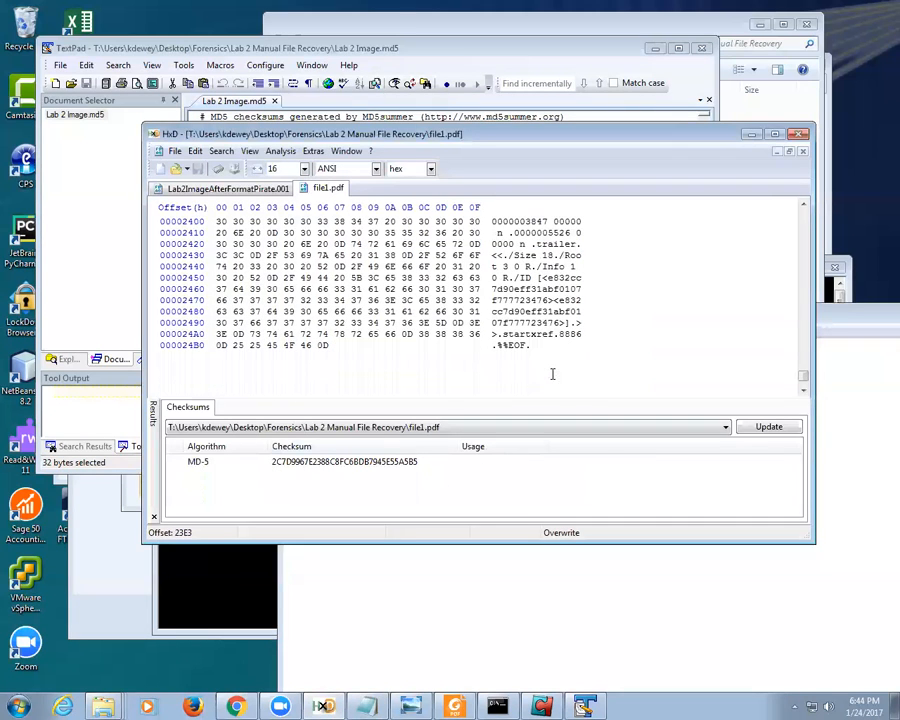
pyautogui.click(262, 192)
pyautogui.click(270, 221)
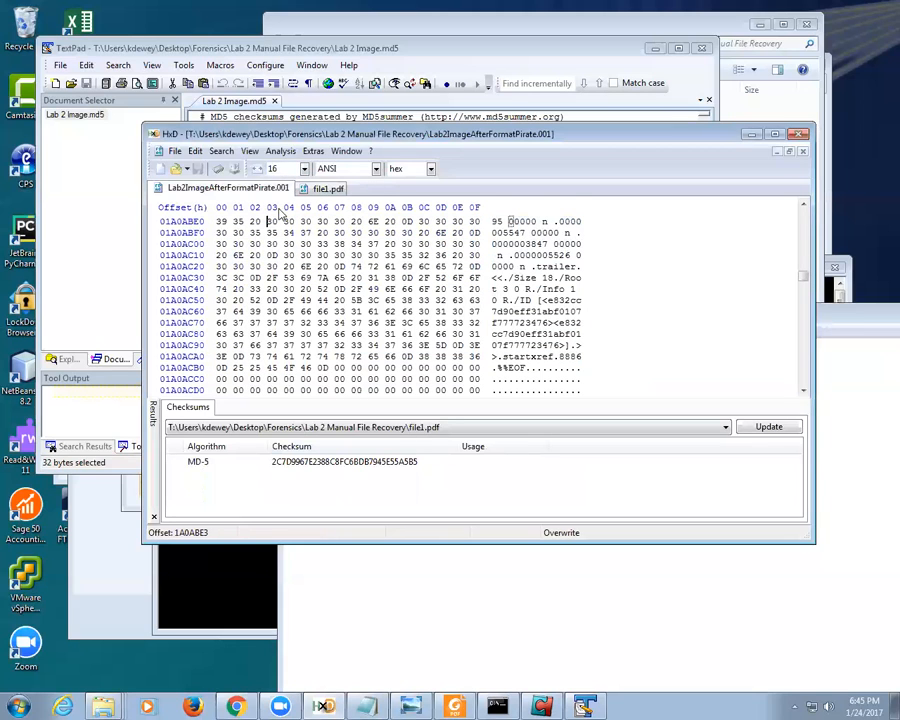
# Step: Compute the MD-5 checksum of the currently open Lab2ImageAfterFormatPirate.001 in HxD
pyautogui.click(280, 151)
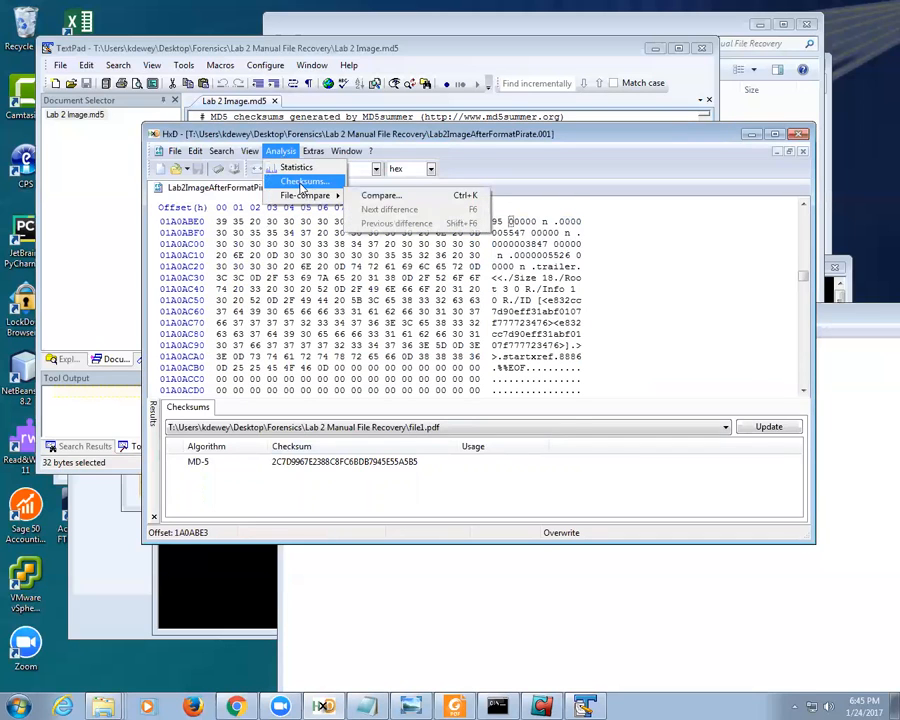
pyautogui.click(303, 181)
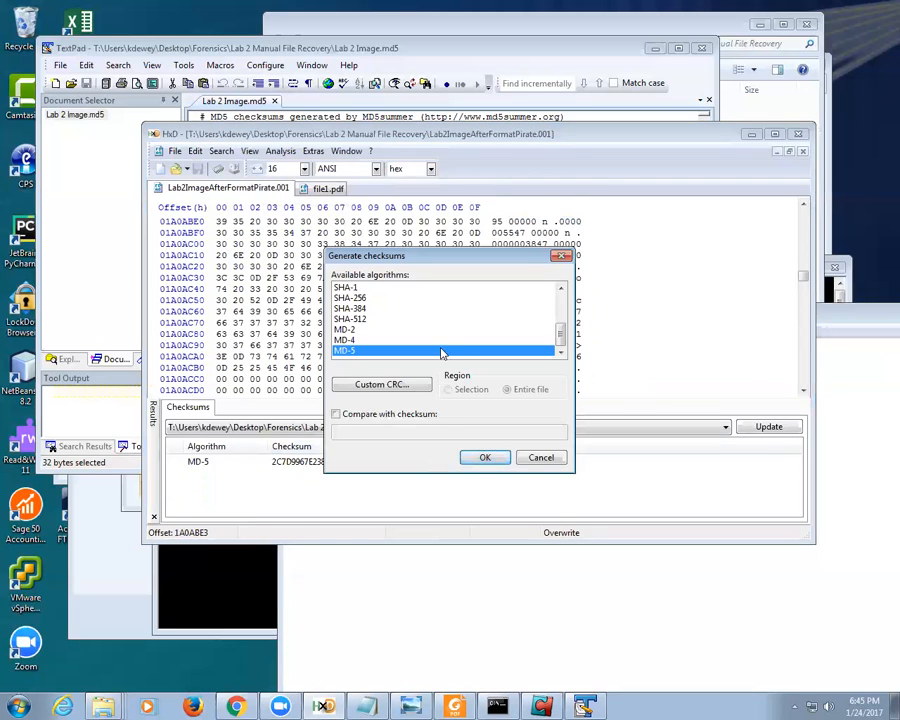
pyautogui.click(485, 457)
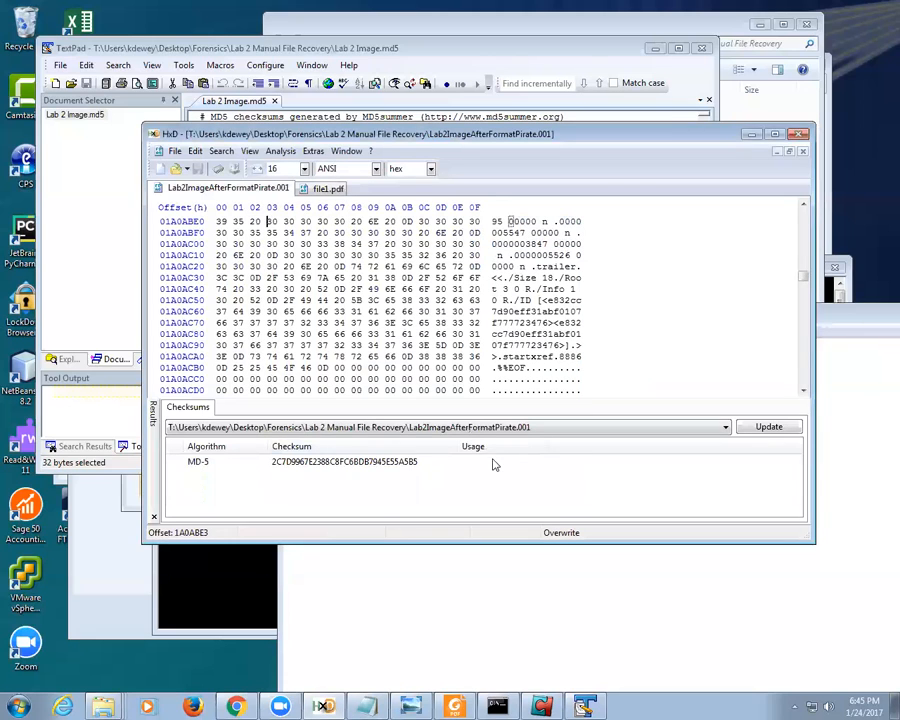
pyautogui.click(326, 463)
pyautogui.click(339, 356)
pyautogui.click(339, 356)
pyautogui.hotkey('ctrl', 'a')
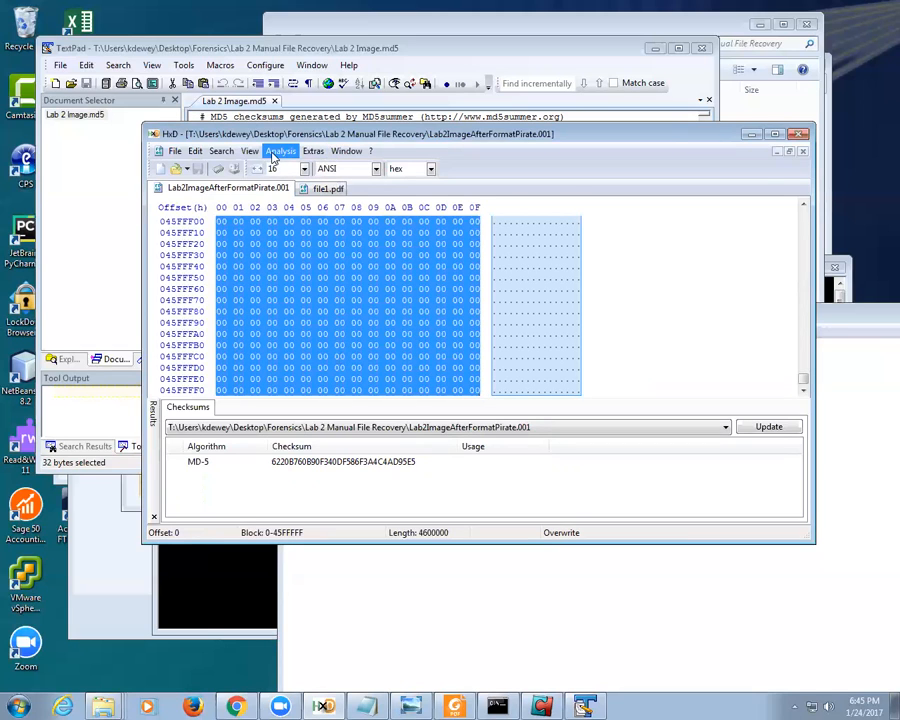
pyautogui.click(279, 153)
pyautogui.click(268, 221)
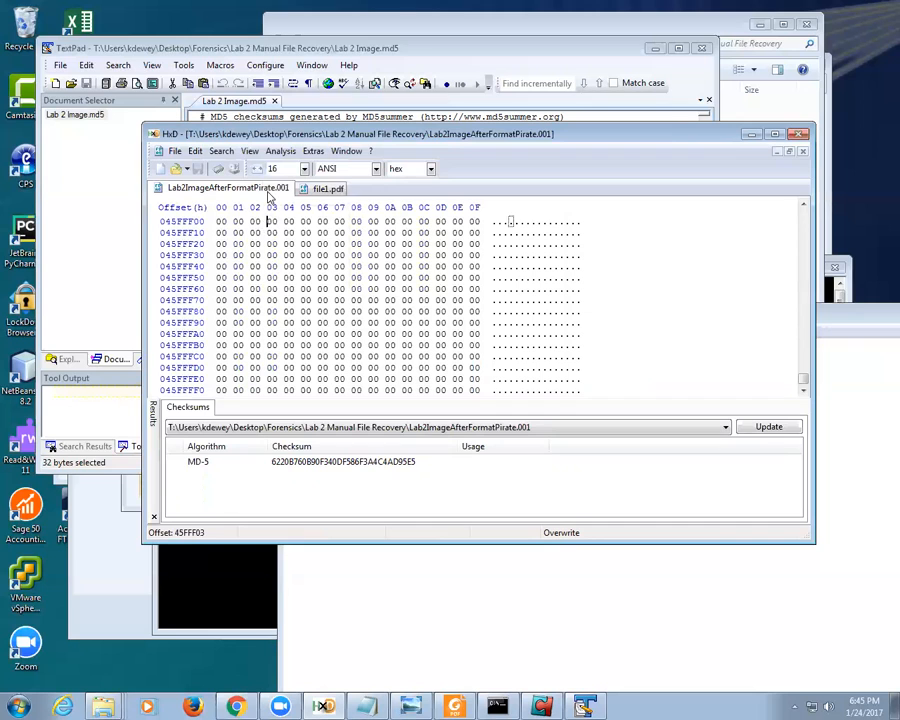
# Step: Open Lab 2 Image.001 and compute its MD-5, E33FB64B5719E41B46FC1DDAF8824F1F
pyautogui.click(175, 151)
pyautogui.click(185, 183)
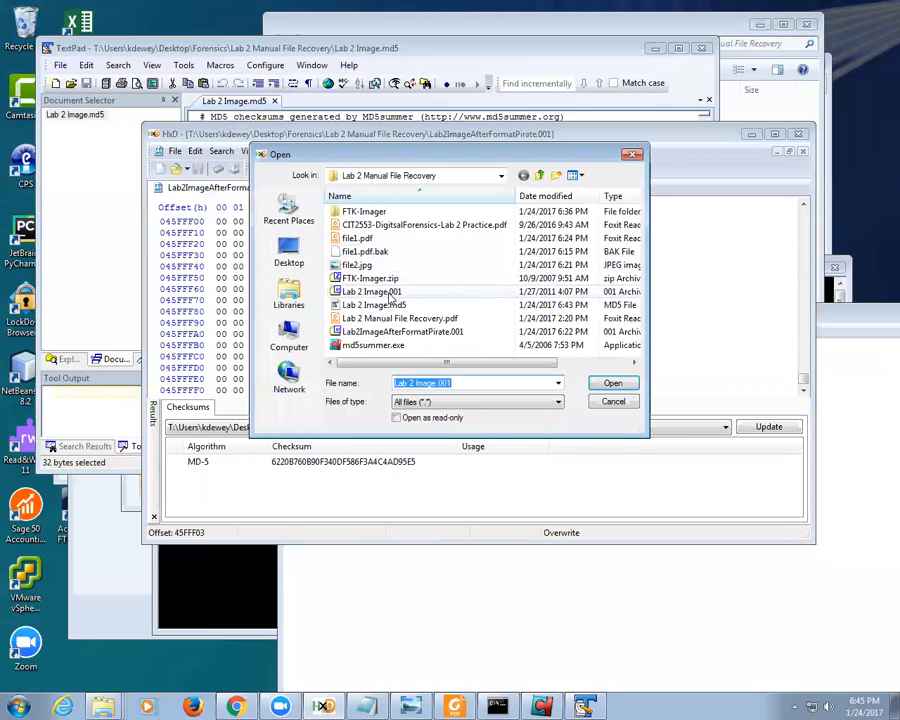
pyautogui.doubleClick(348, 290)
pyautogui.click(313, 151)
pyautogui.moveTo(281, 152)
pyautogui.click(298, 181)
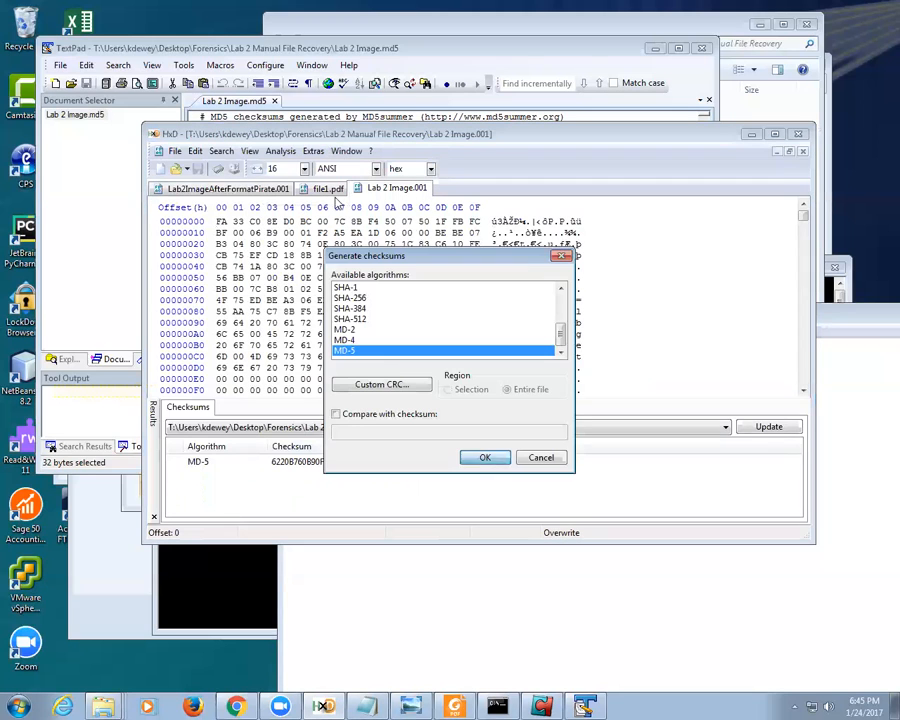
pyautogui.click(484, 457)
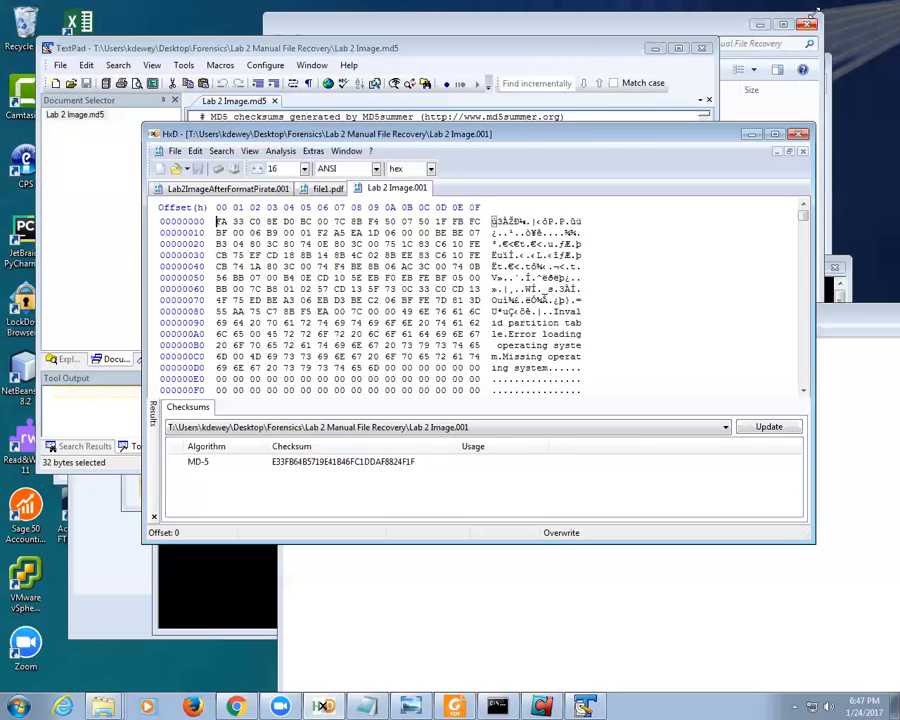
# Step: Close HxD, TextPad and the Lab 2 Manual File Recovery folder, and discard the unsaved Notepad notes
pyautogui.click(800, 135)
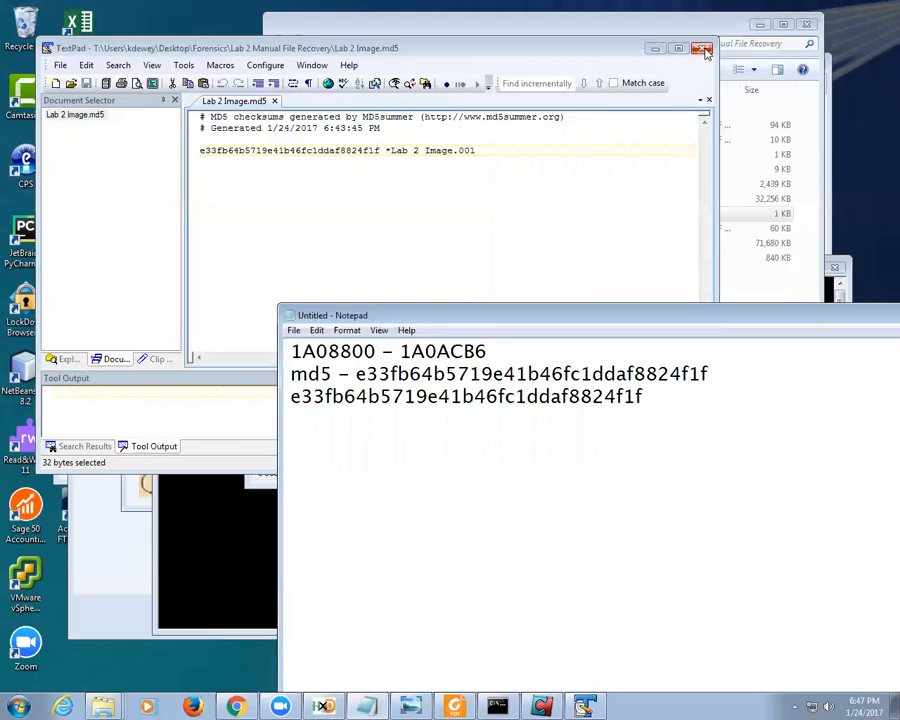
pyautogui.click(702, 47)
pyautogui.click(808, 25)
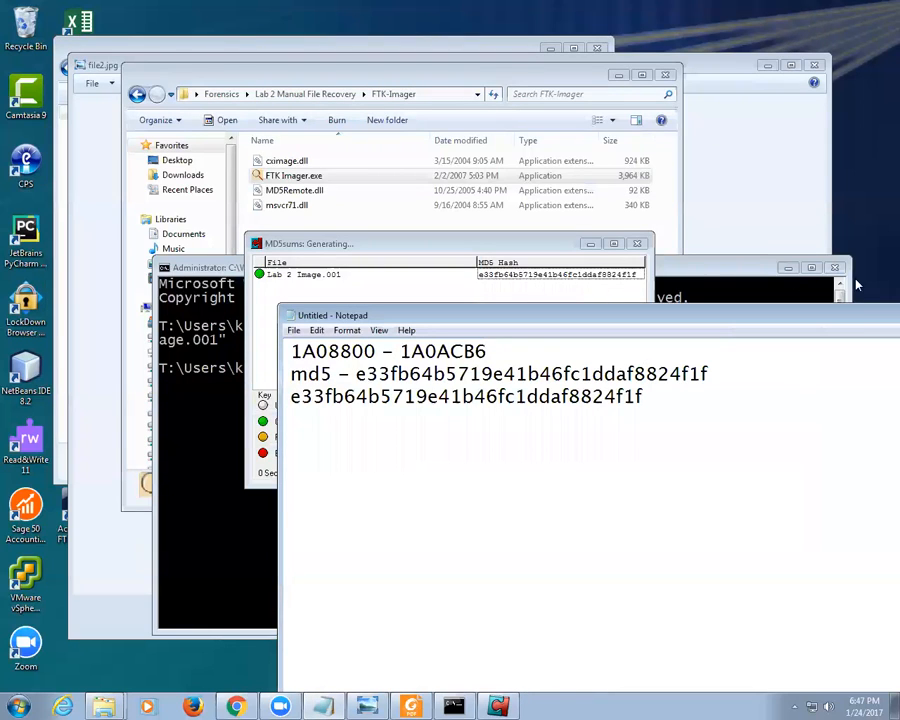
pyautogui.moveTo(856, 322); pyautogui.dragTo(458, 279)
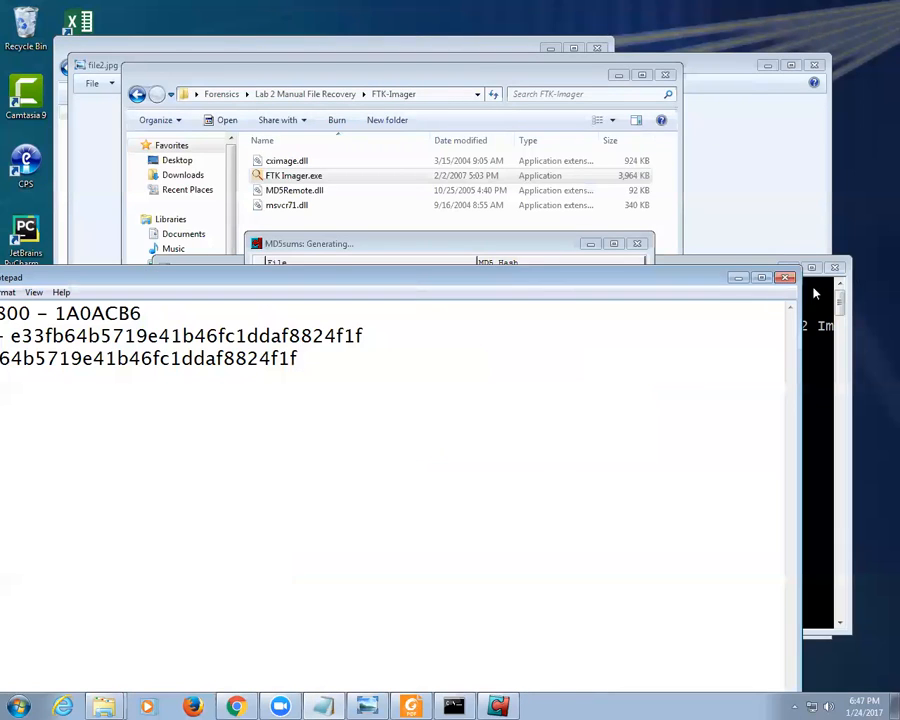
pyautogui.click(786, 272)
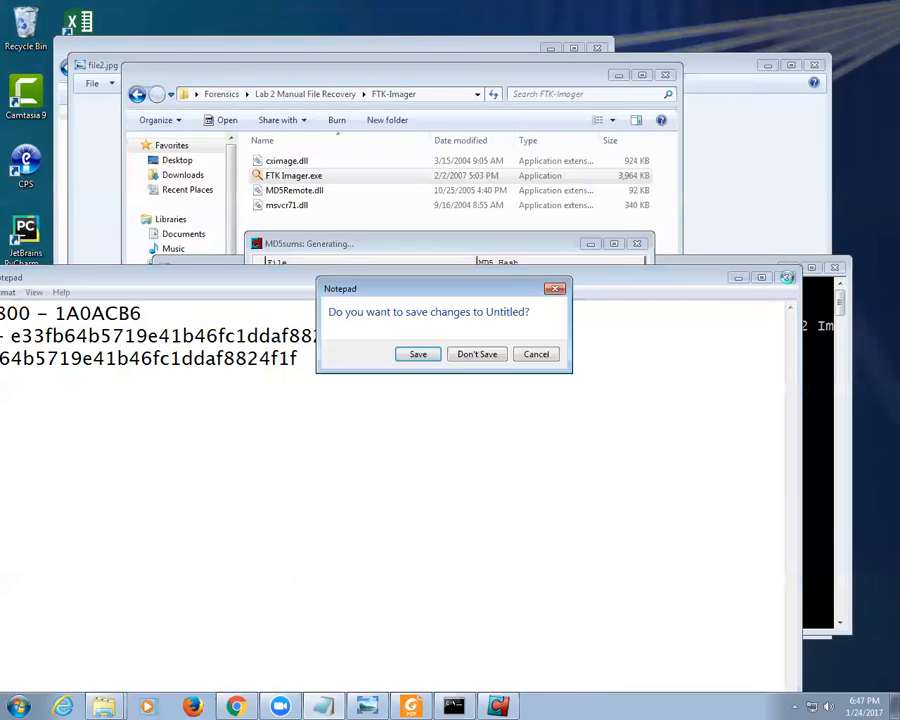
pyautogui.click(489, 354)
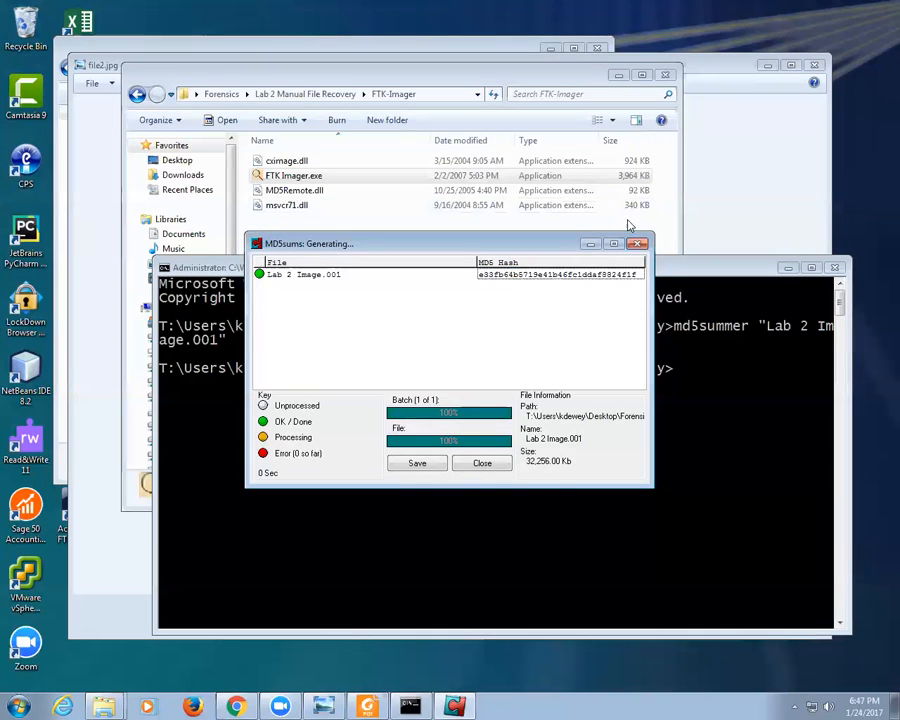
# Step: Close the MD5Summer results and folder chooser, the command prompt and the FTK-Imager folder
pyautogui.click(637, 243)
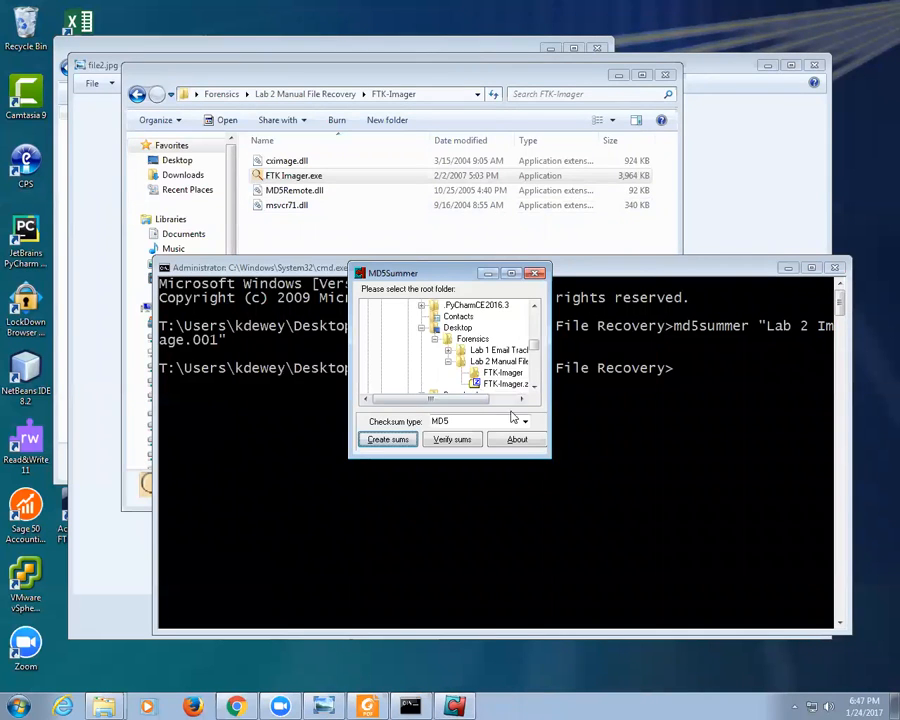
pyautogui.click(536, 273)
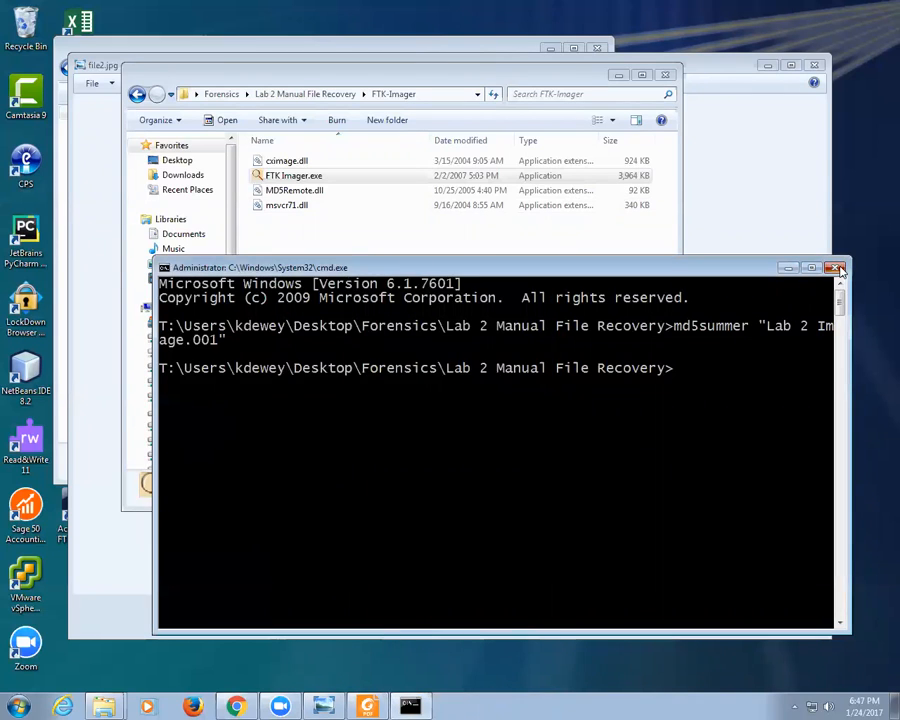
pyautogui.click(834, 268)
pyautogui.click(665, 75)
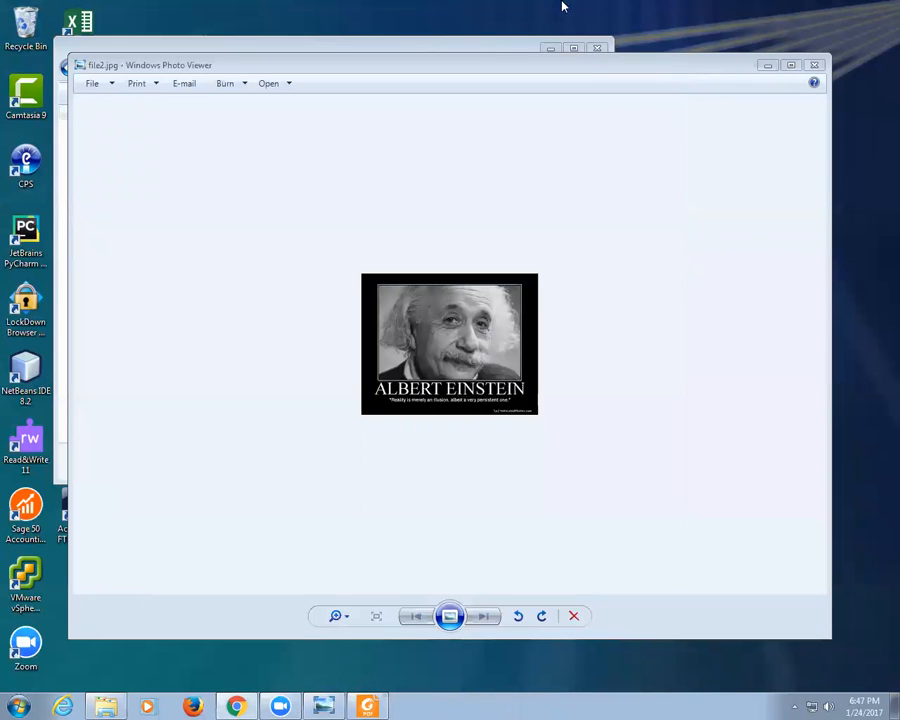